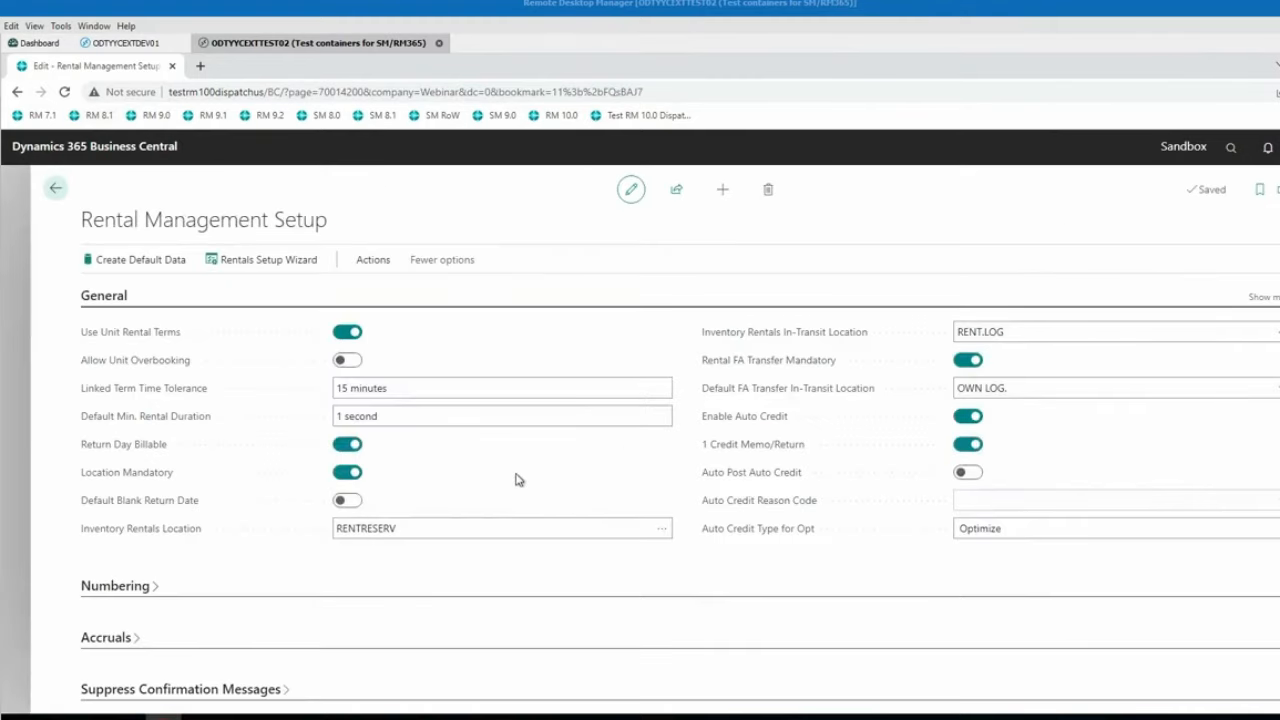
Examine the Dispatch settings in Rental Management Setup, including the delivery and pickup number series and the Rental Post Option choices
scroll(515, 478, "down", 3)
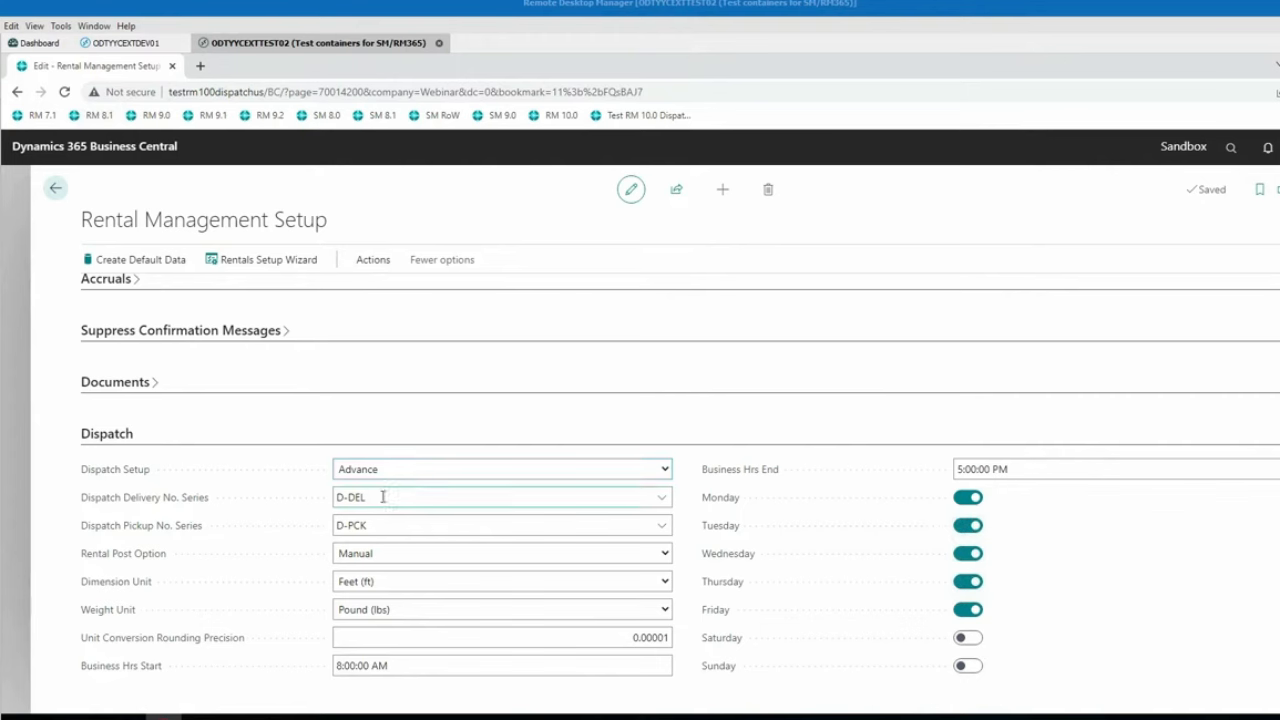
left_click(383, 497)
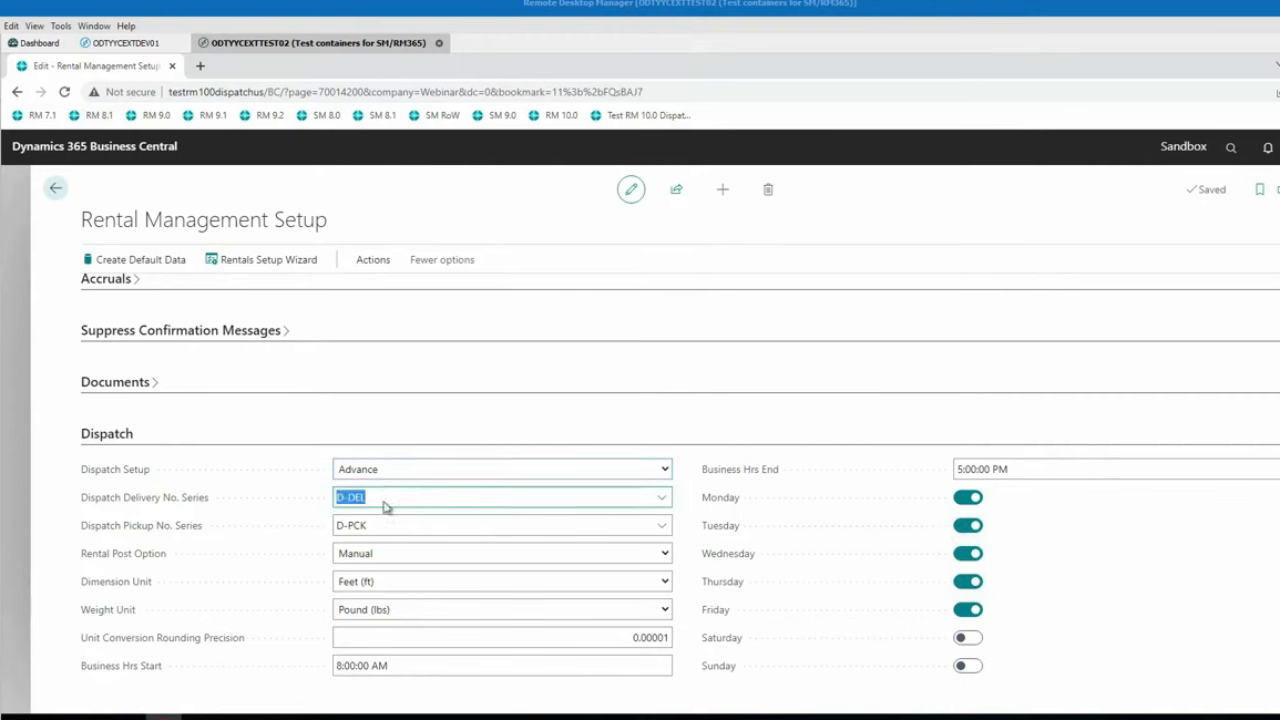
left_click(384, 527)
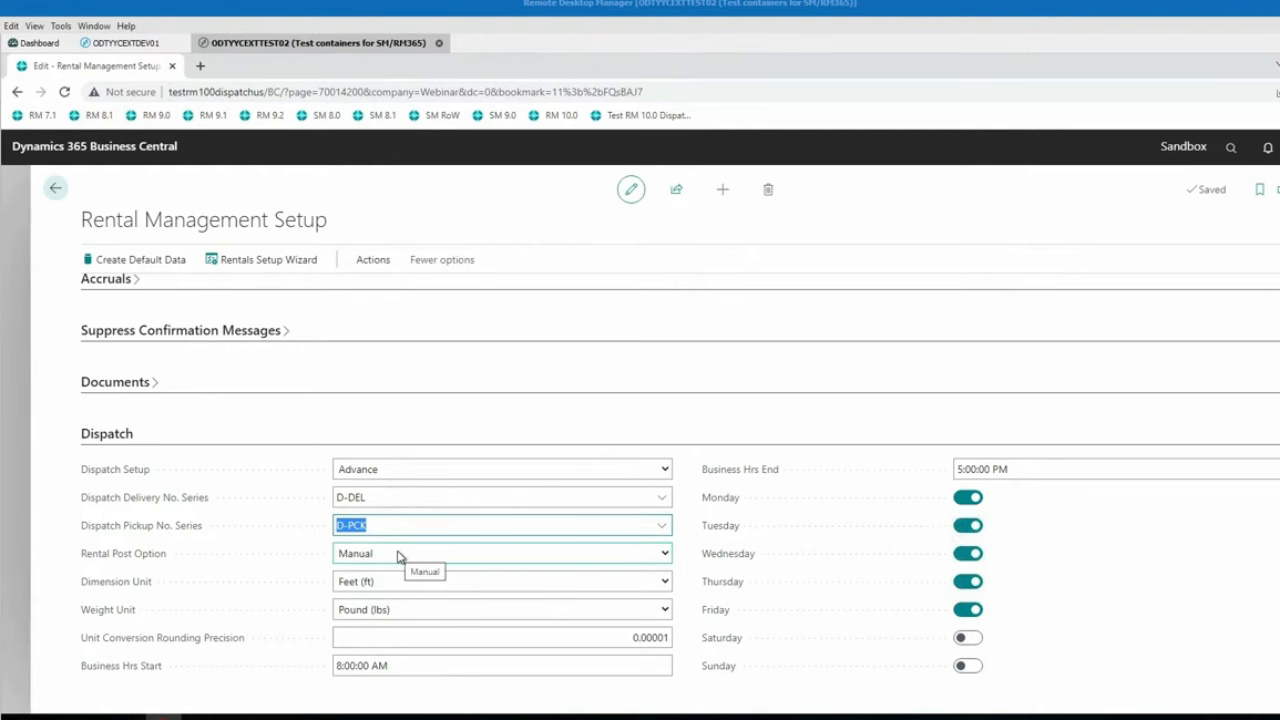
left_click(400, 556)
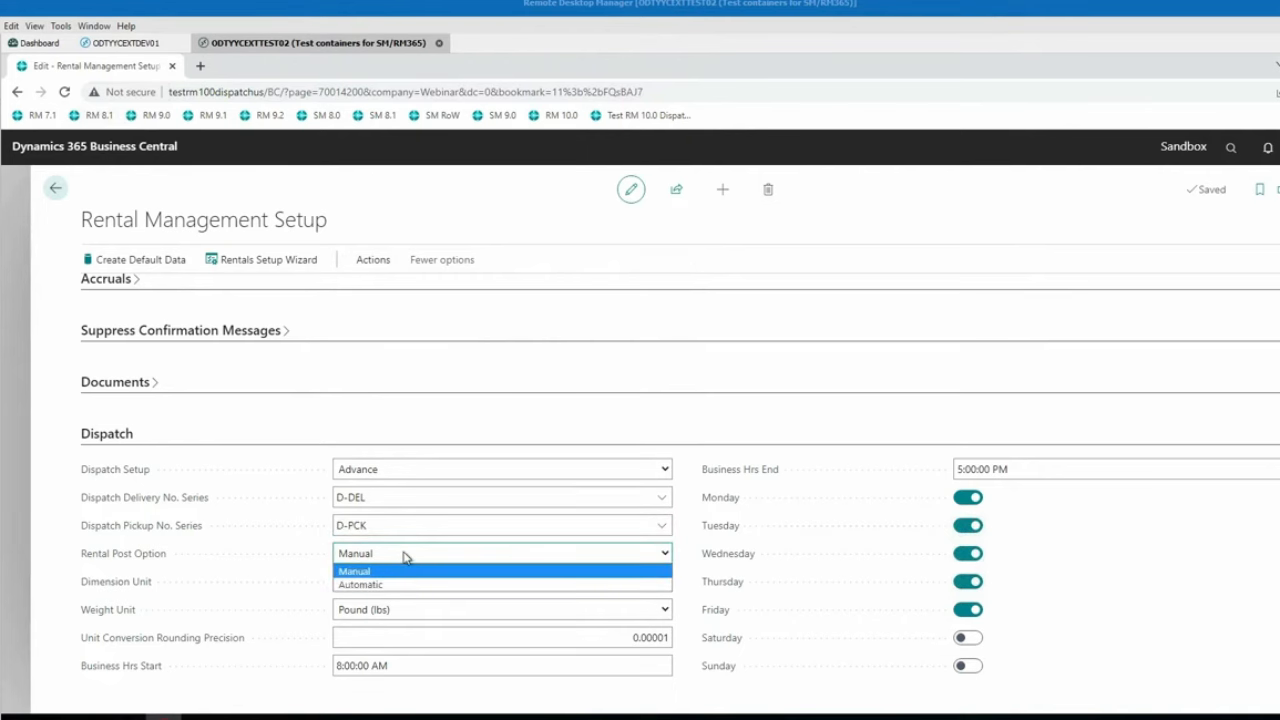
left_click(405, 557)
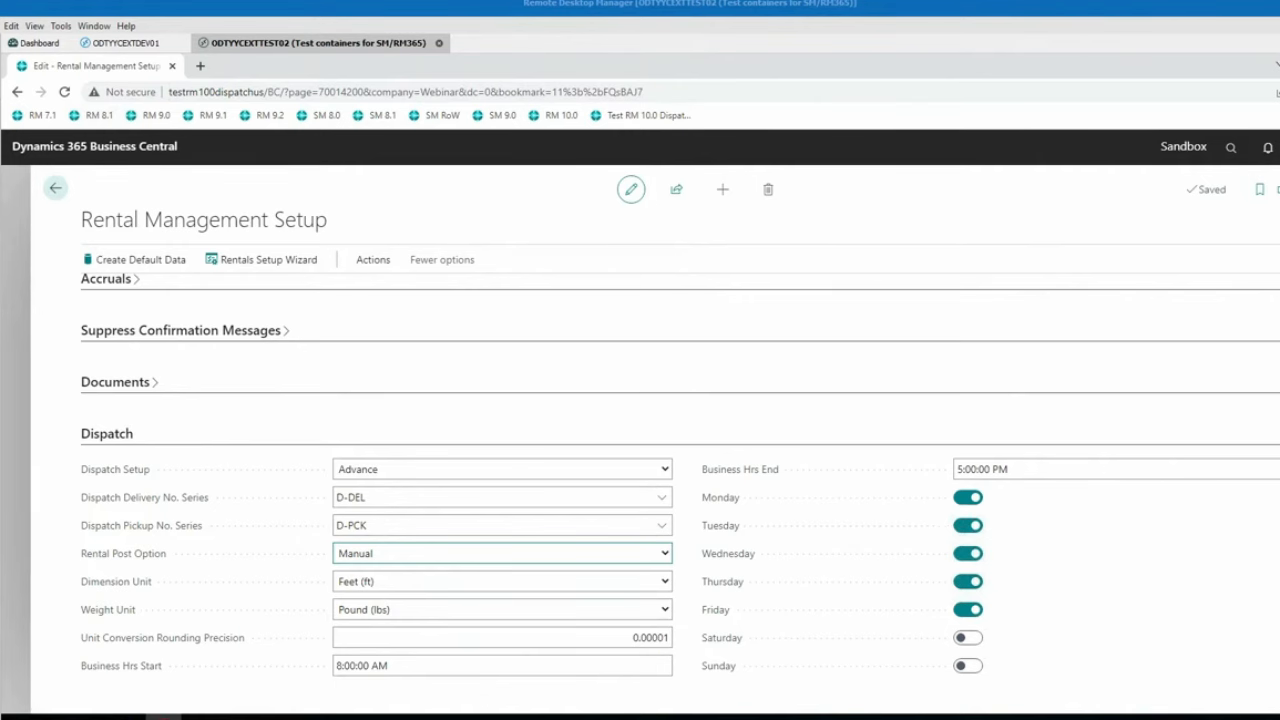
Leave the Rental Management Setup page, search for "resource" and open the Resources list
left_click(57, 192)
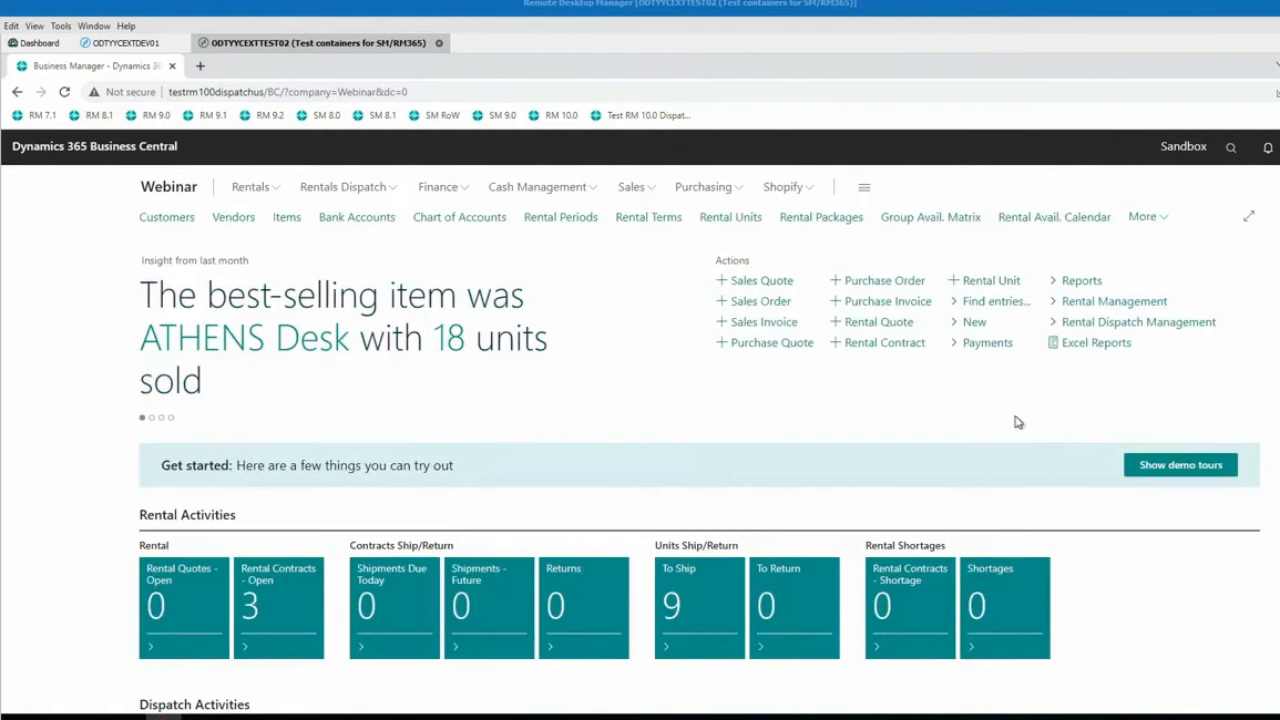
left_click(1224, 153)
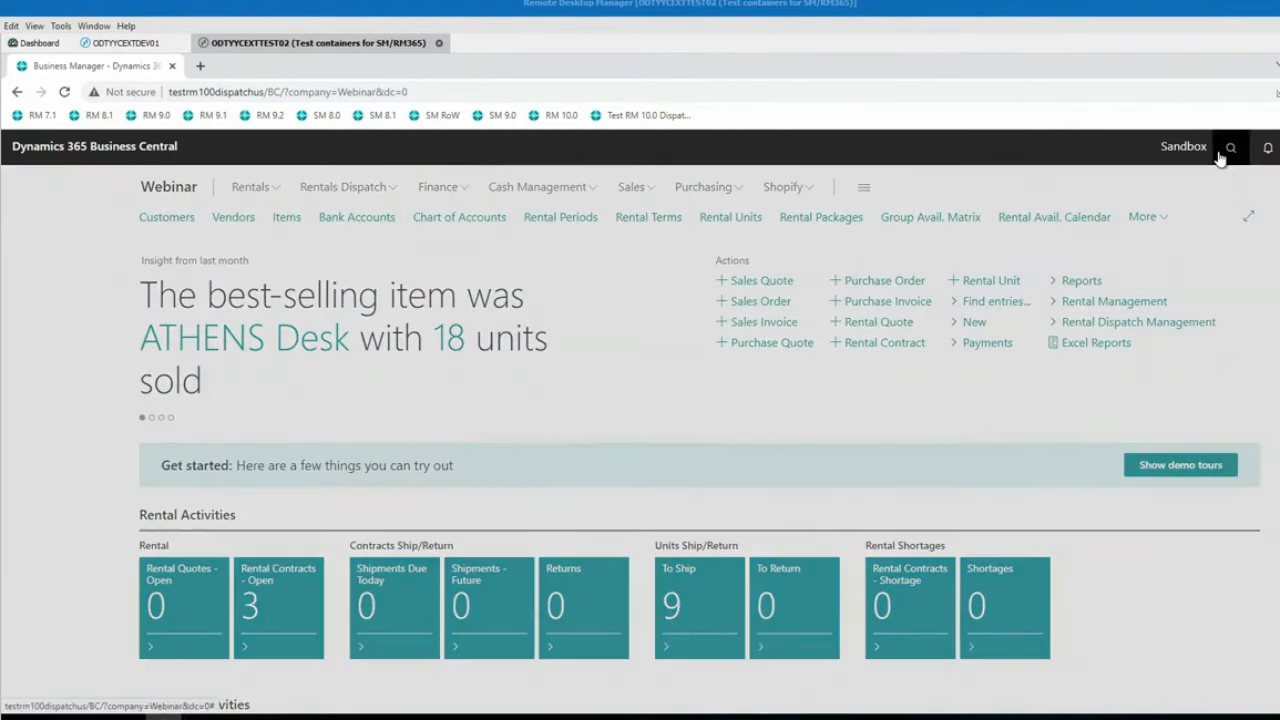
type("resou")
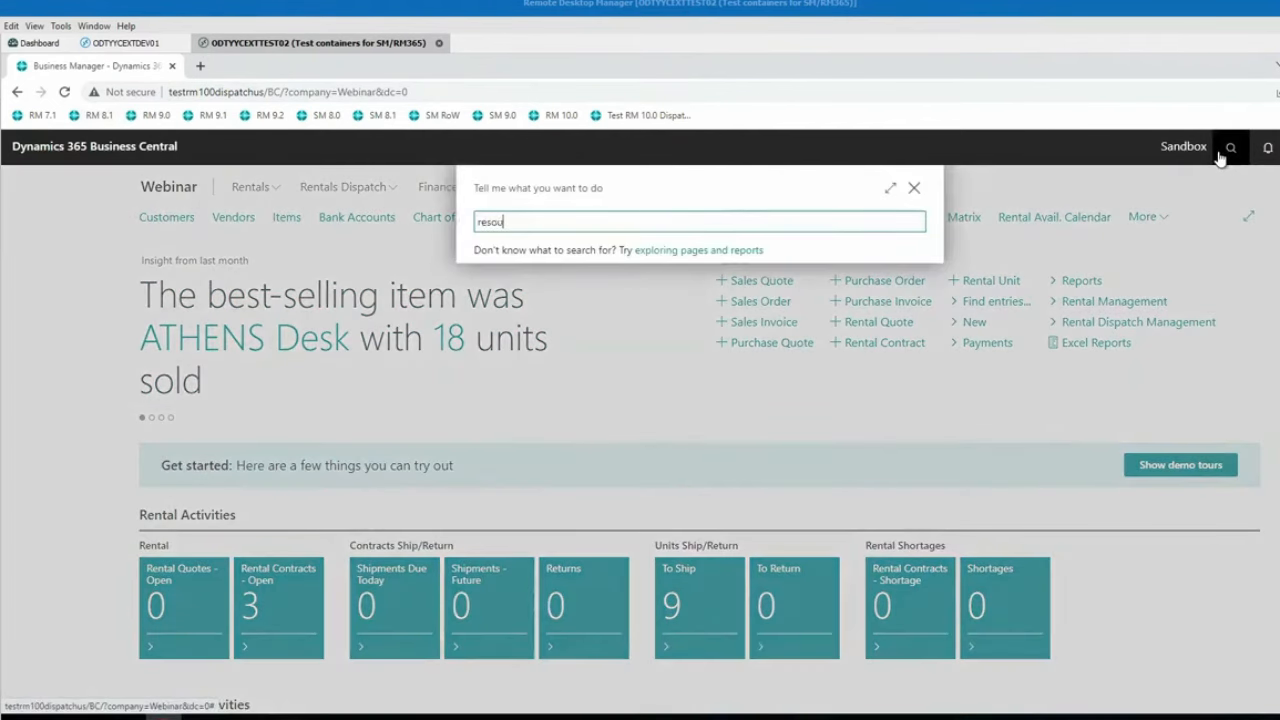
type("rce")
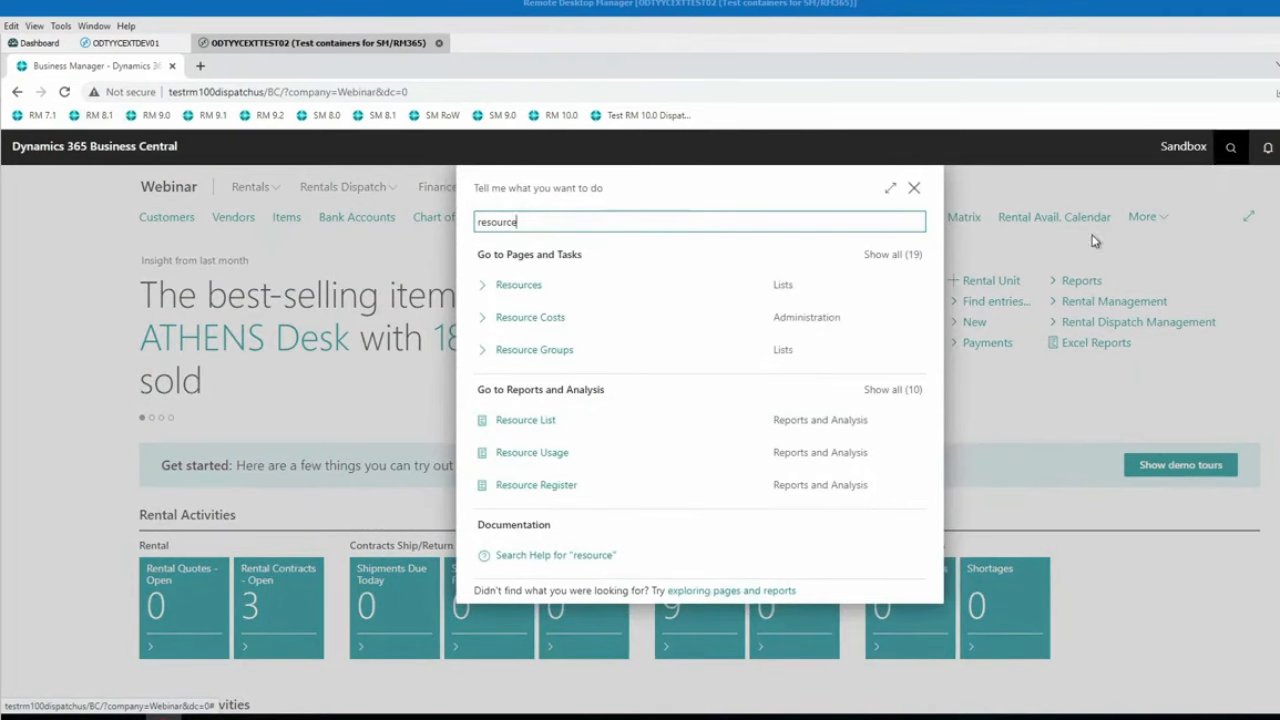
left_click(576, 292)
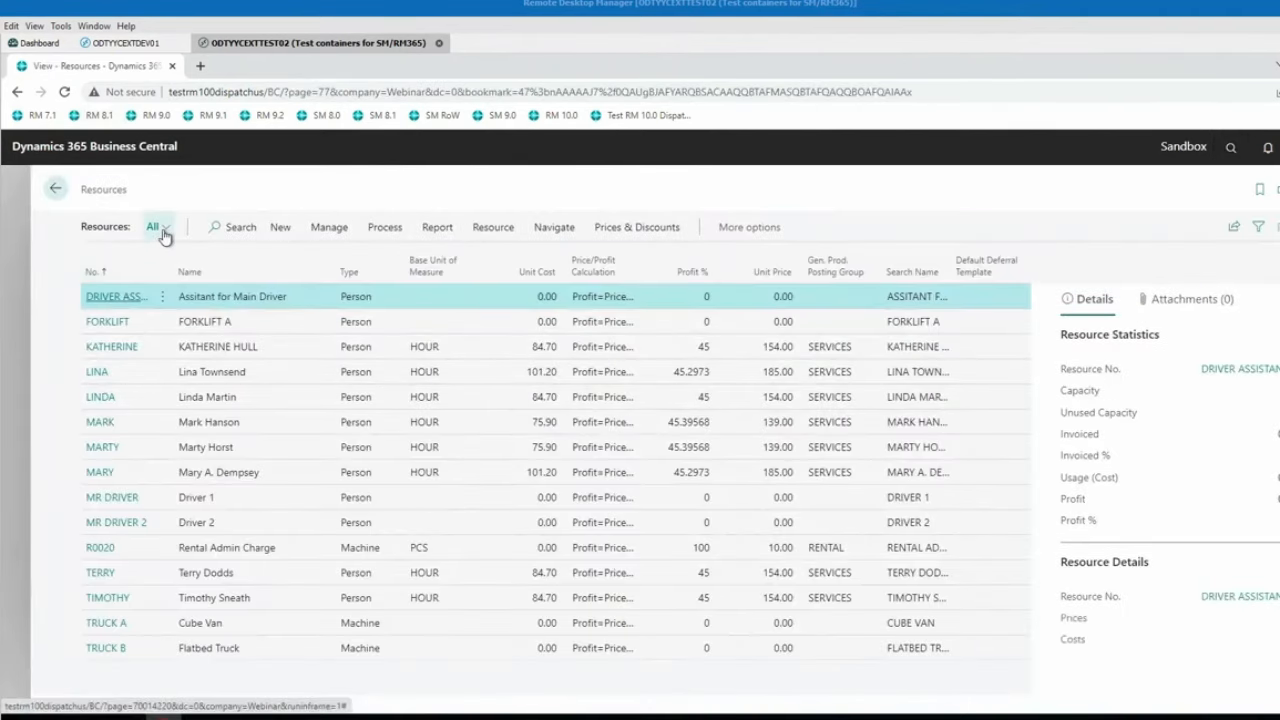
Filter the Resources list to the Vehicles view and check which other dispatch resource views are available
left_click(164, 230)
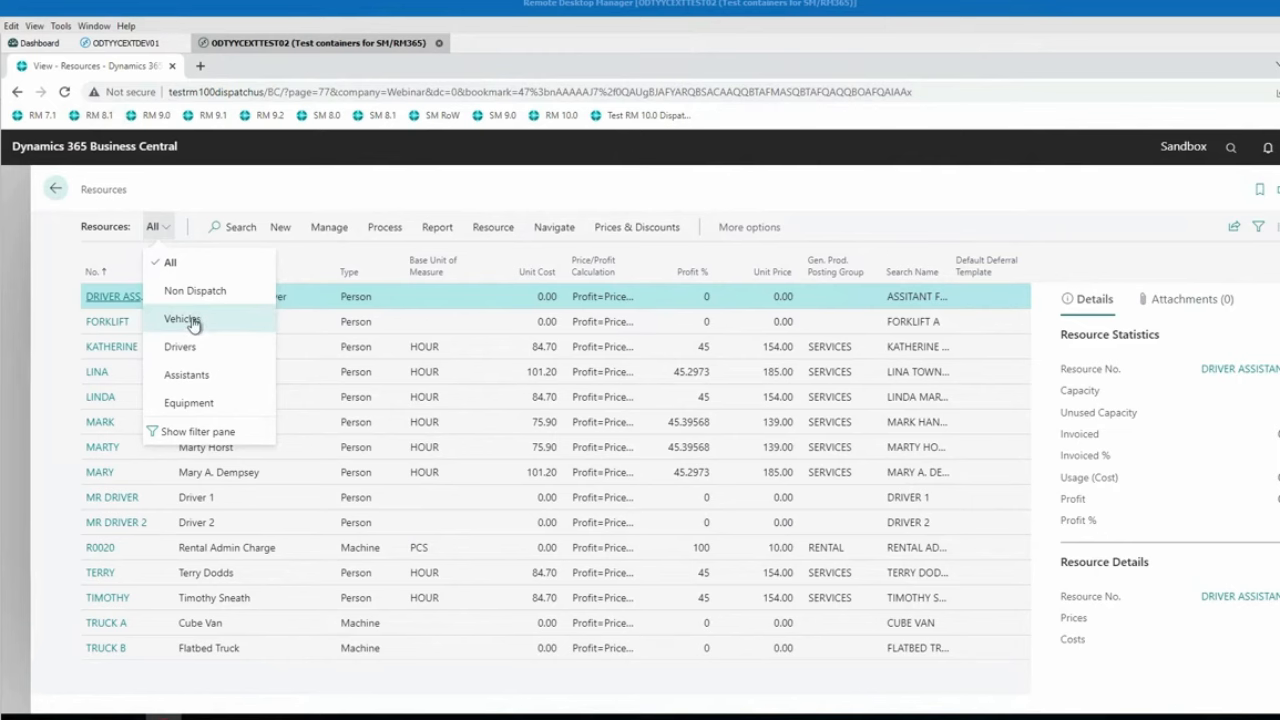
left_click(209, 319)
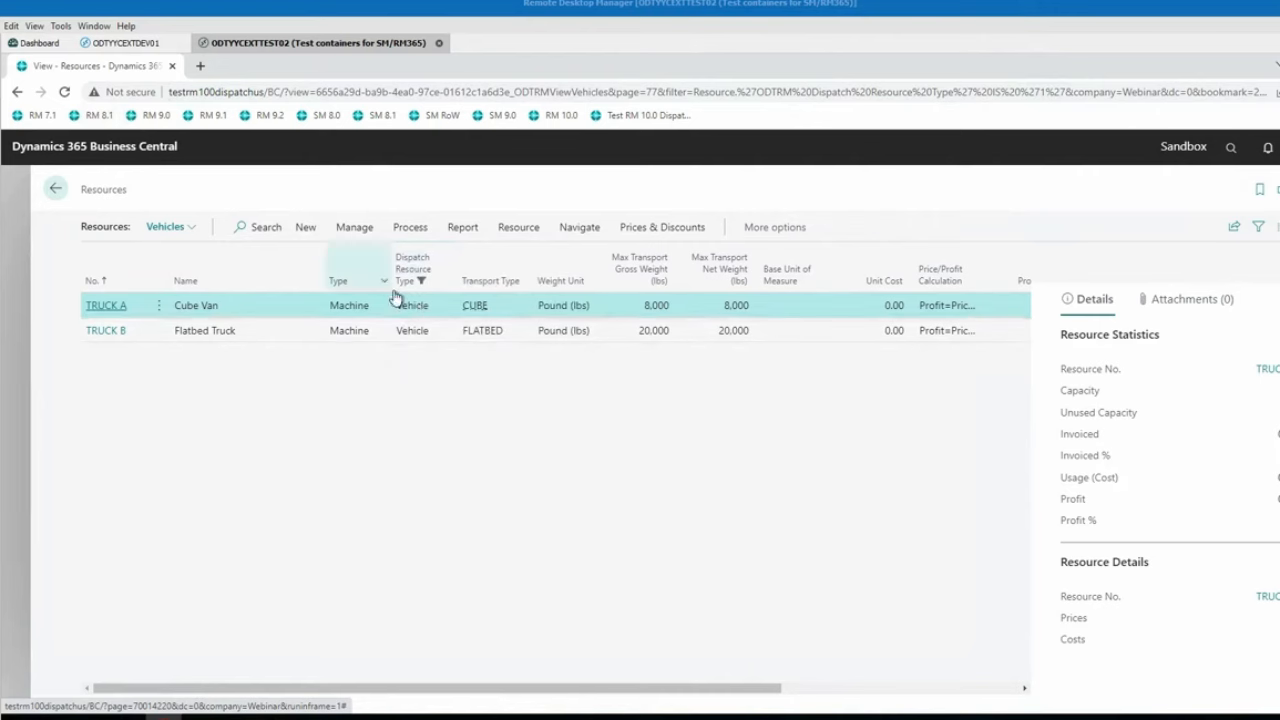
left_click(189, 228)
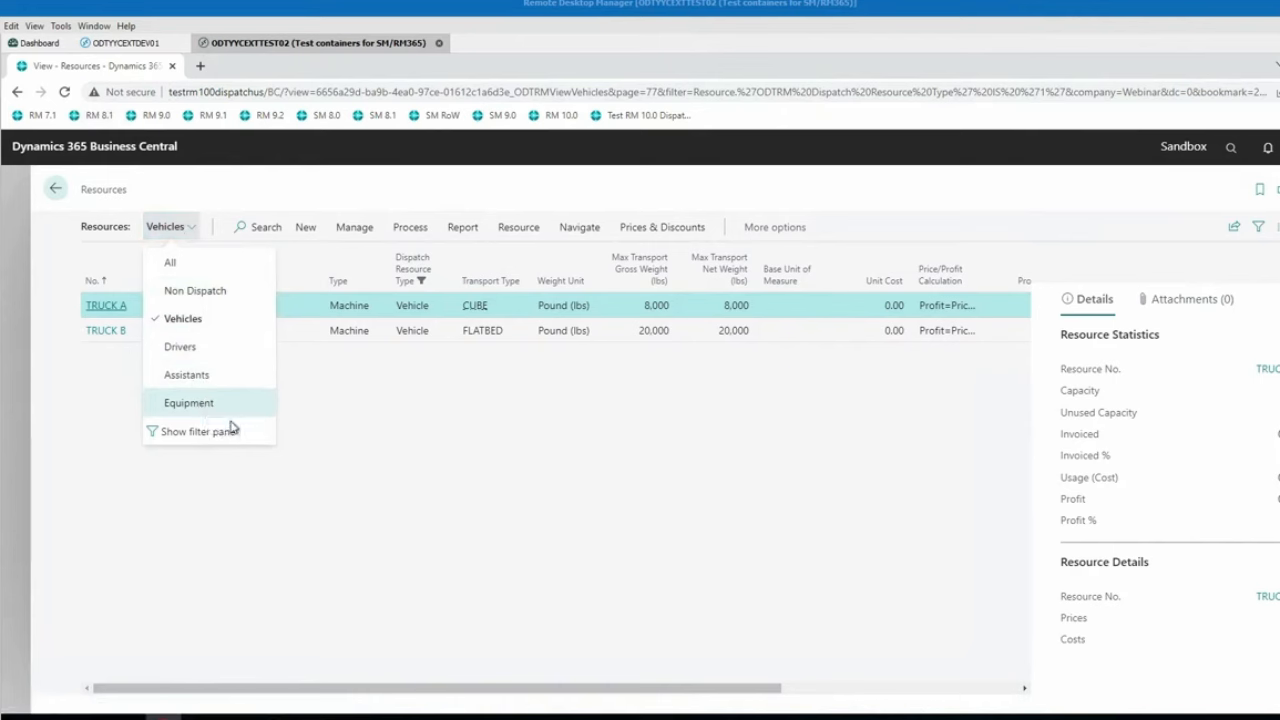
left_click(478, 425)
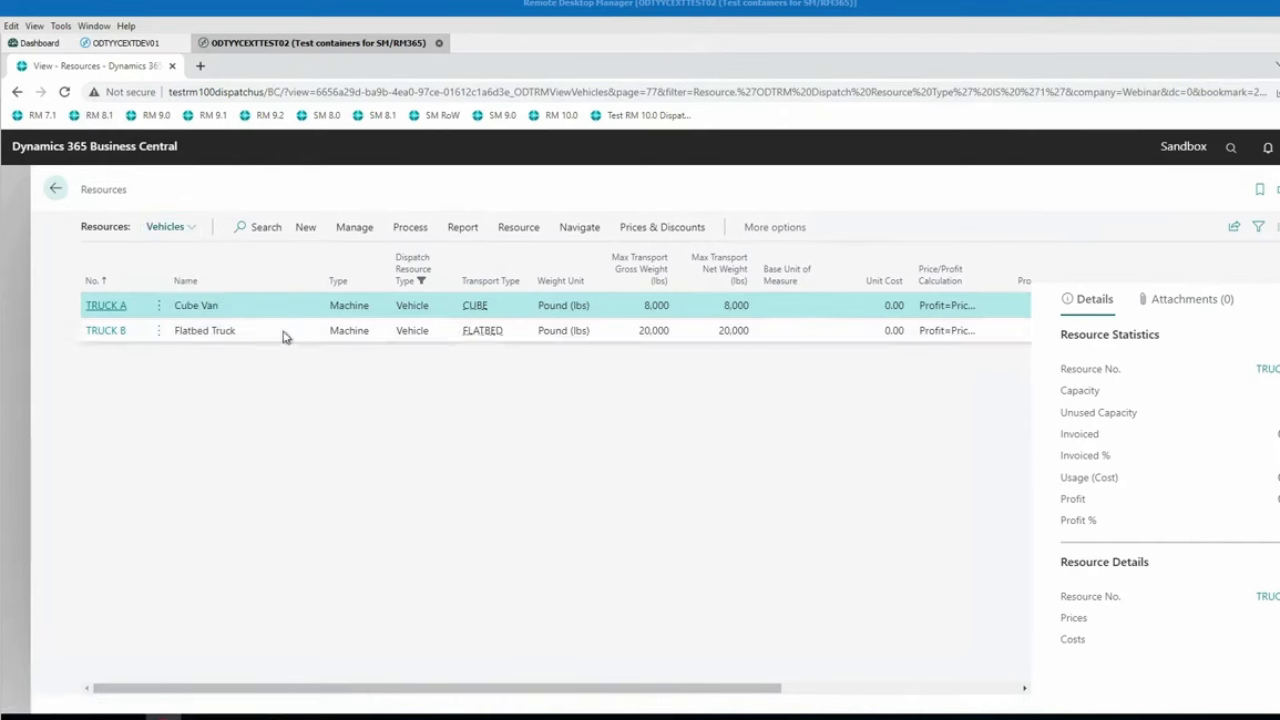
Review the dispatch details on the TRUCK A and TRUCK B resource cards, including the transport type options, and return to the list
left_click(104, 306)
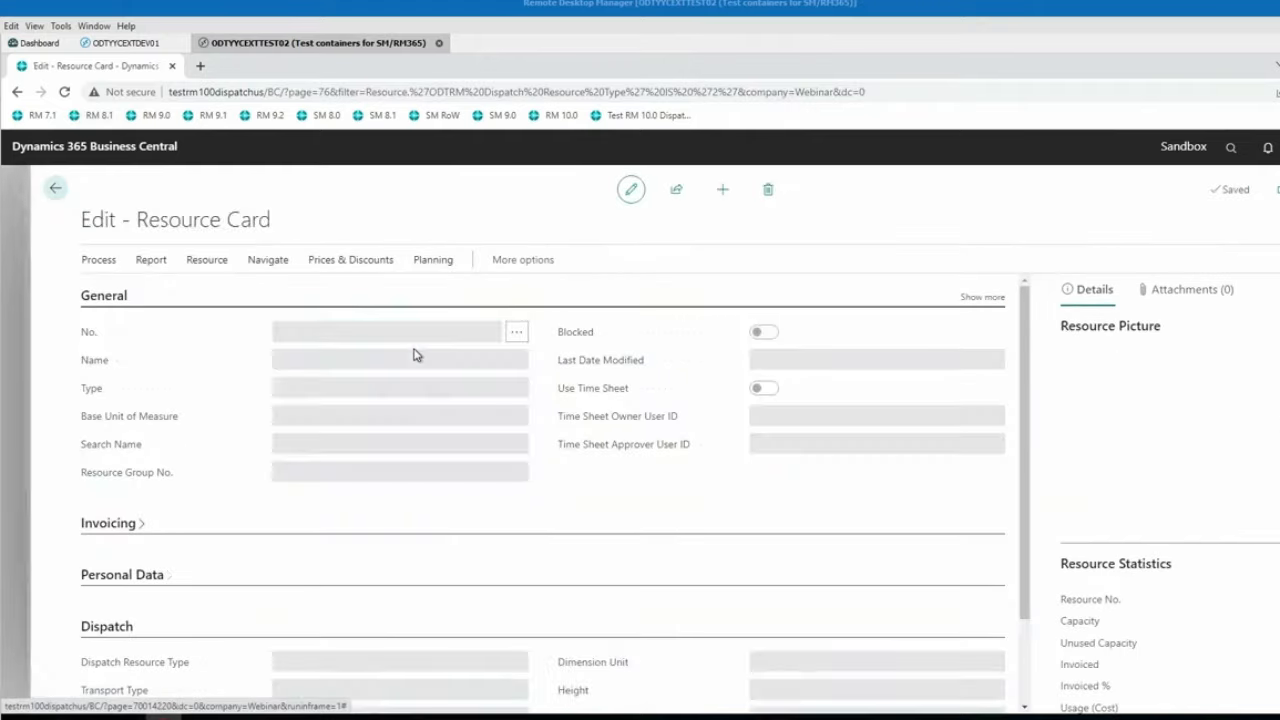
scroll(520, 343, "down", 3)
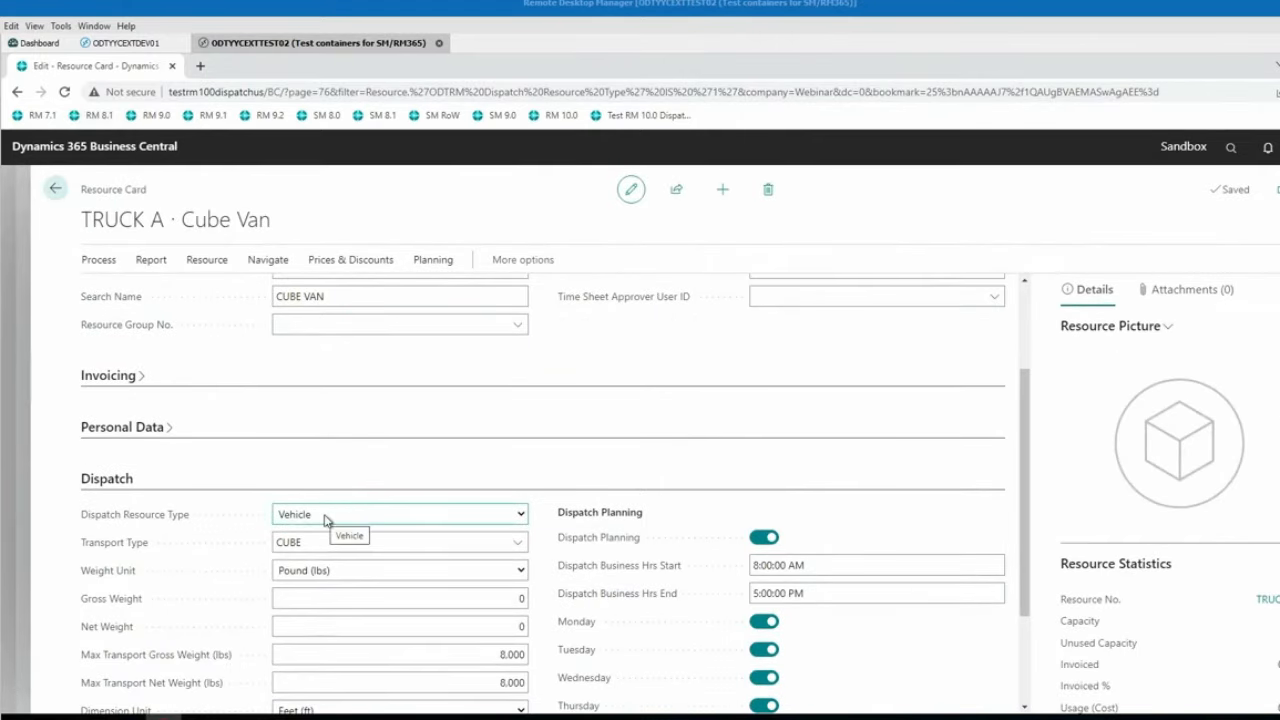
left_click(516, 543)
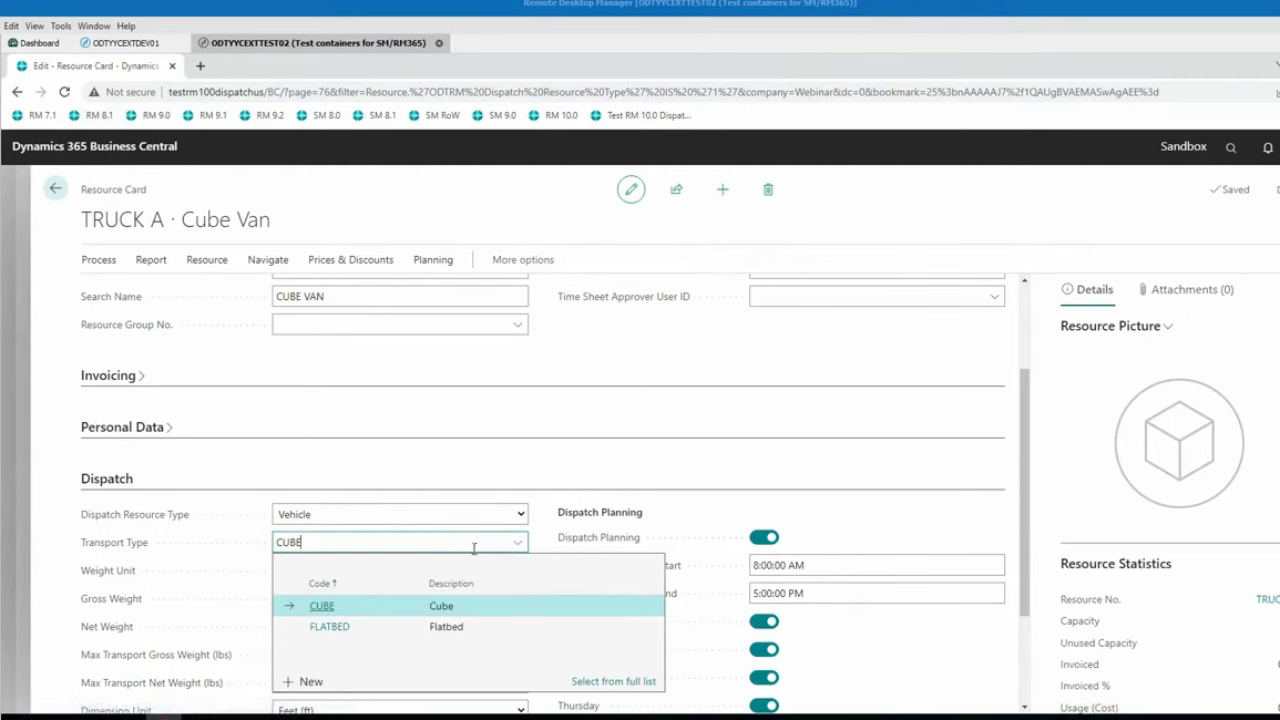
left_click(518, 542)
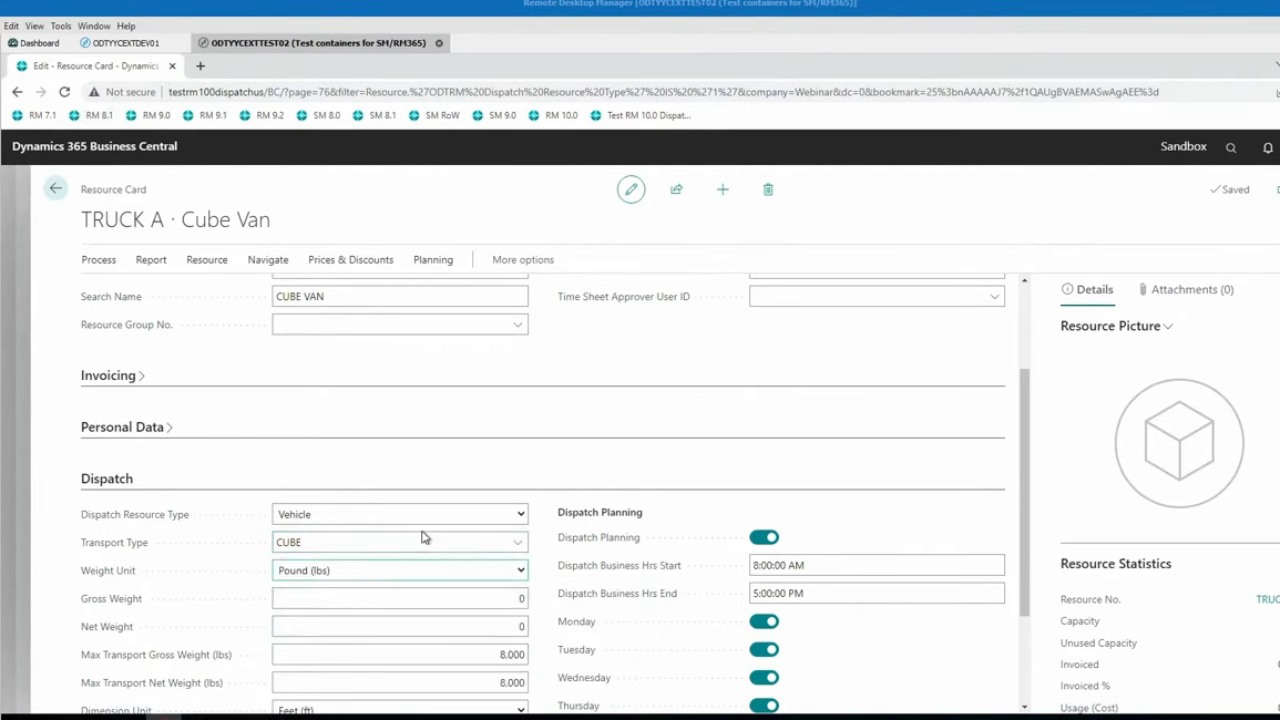
scroll(425, 535, "down", 2)
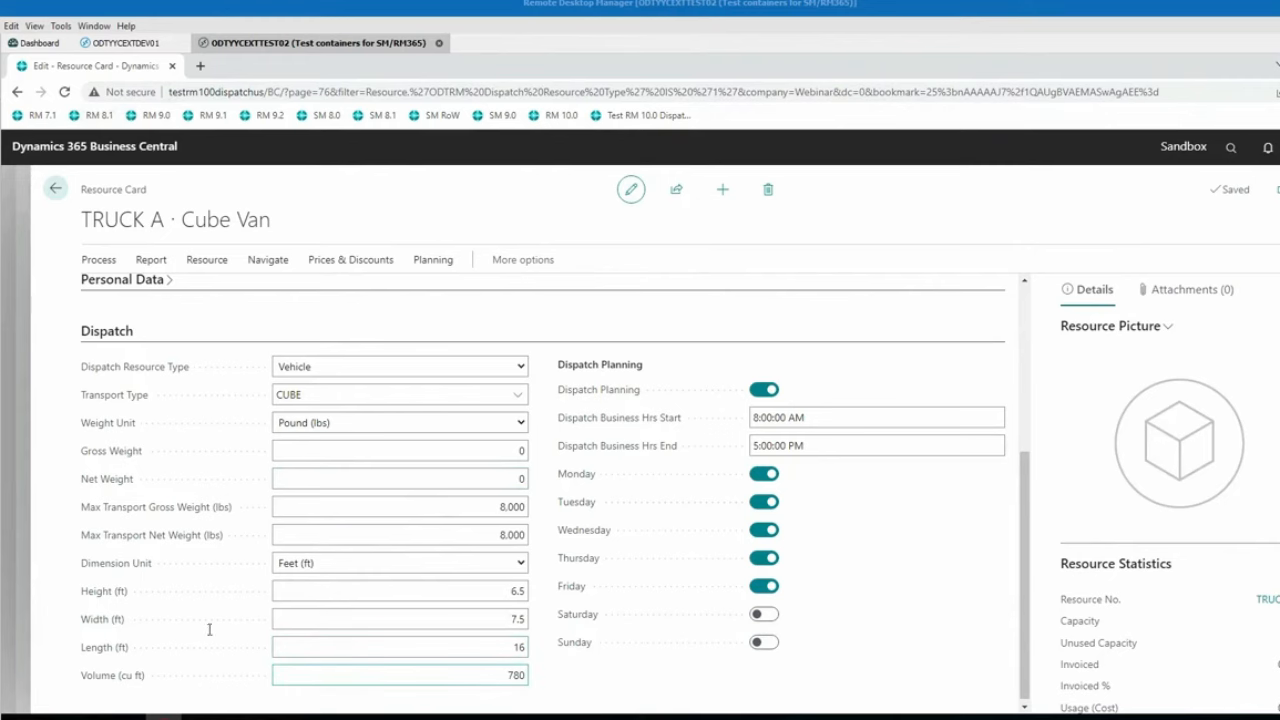
left_click(1278, 440)
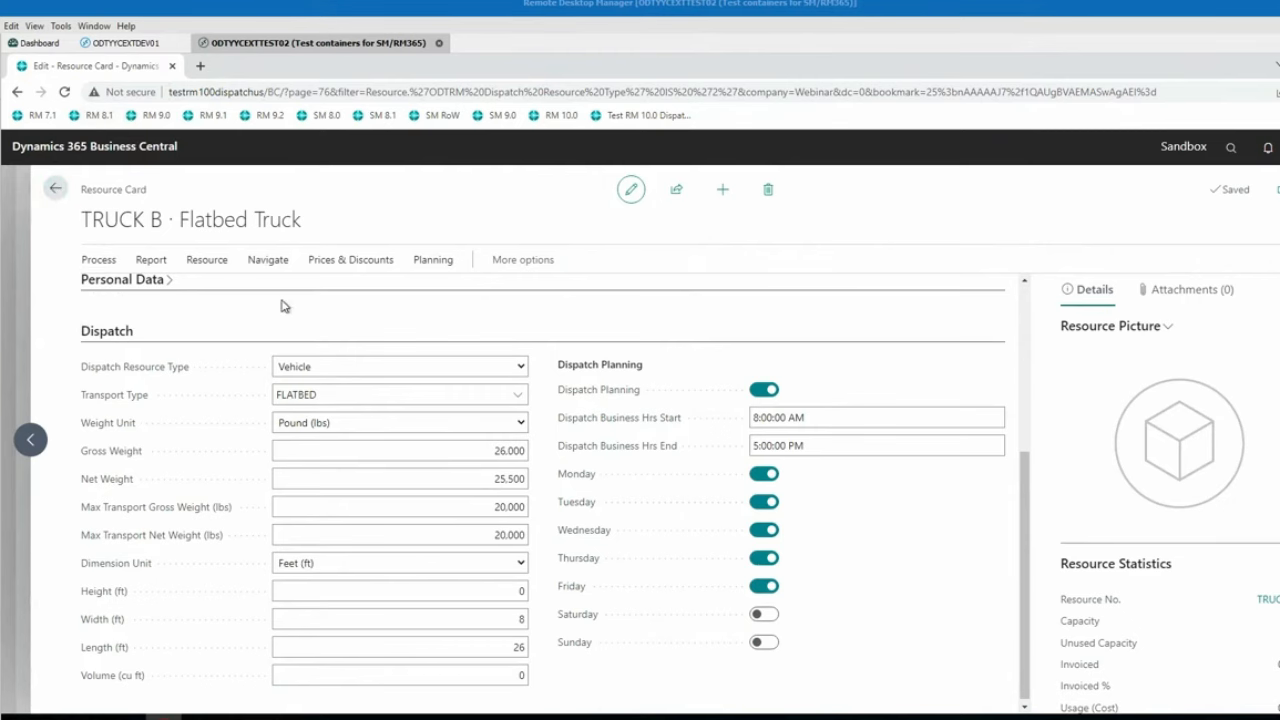
left_click(55, 188)
Show the Resources list in the Drivers view, review the available views and return to the home page
left_click(186, 230)
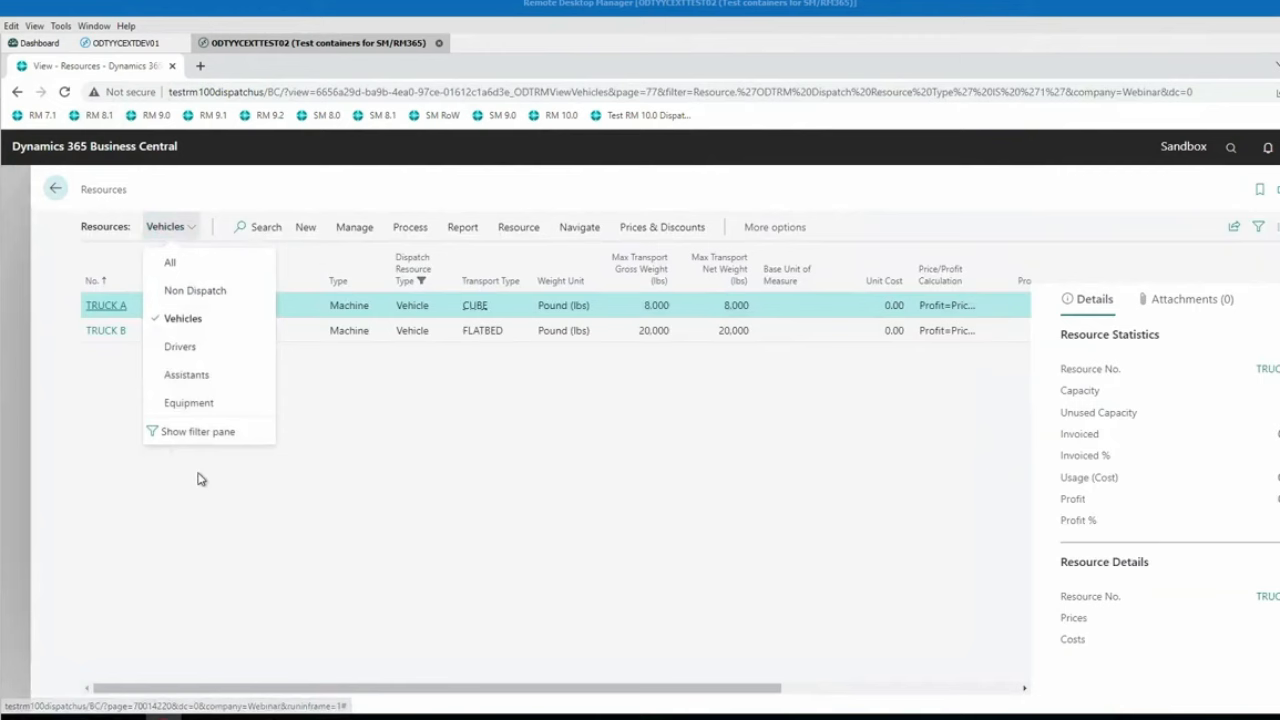
left_click(180, 346)
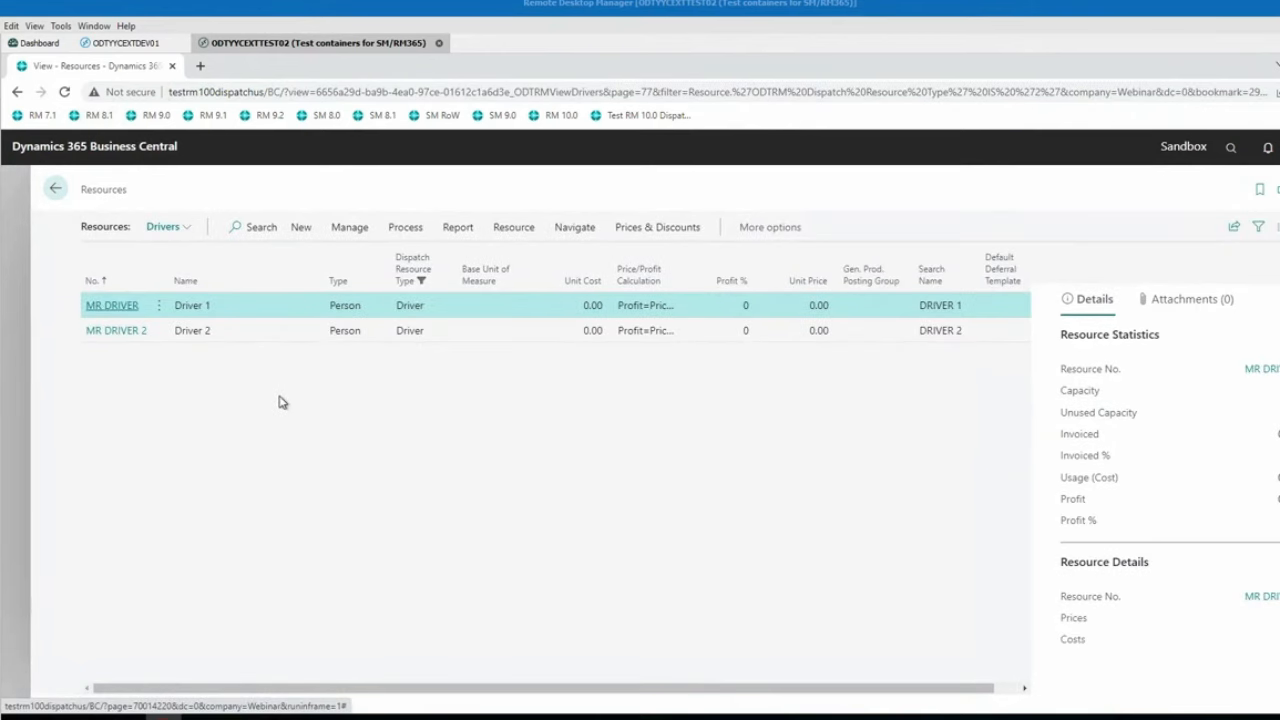
left_click(176, 230)
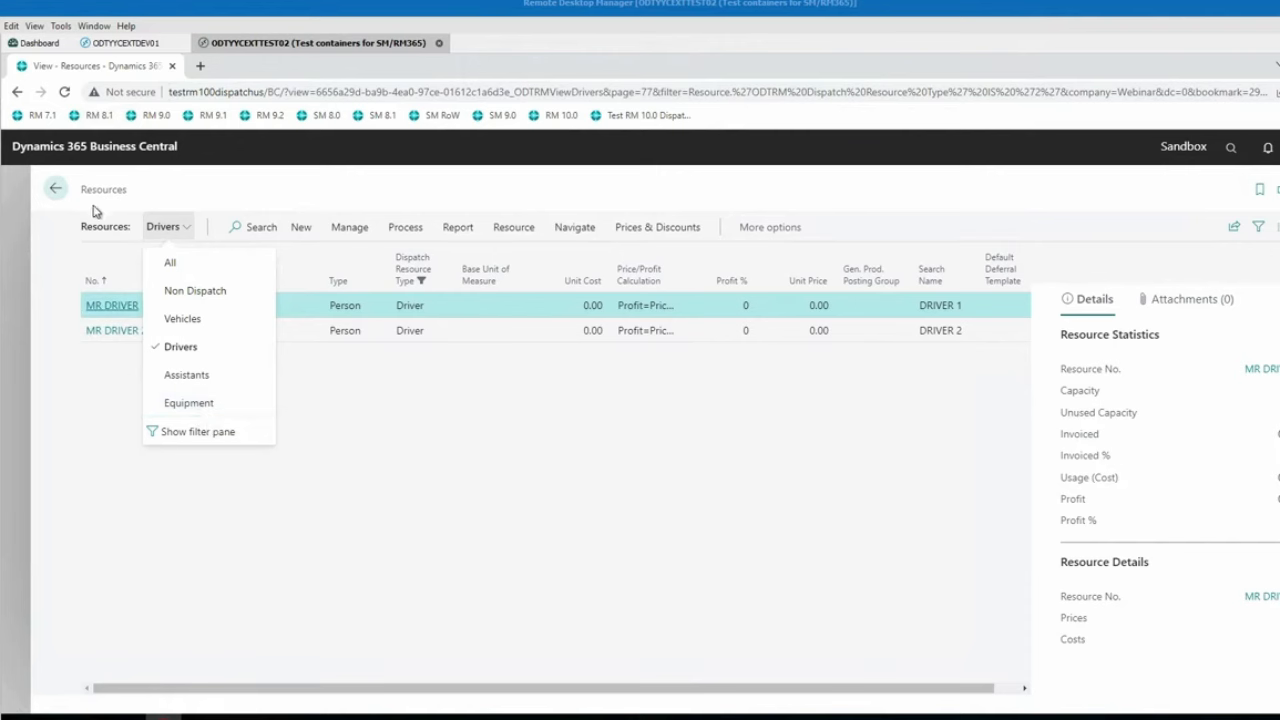
left_click(57, 190)
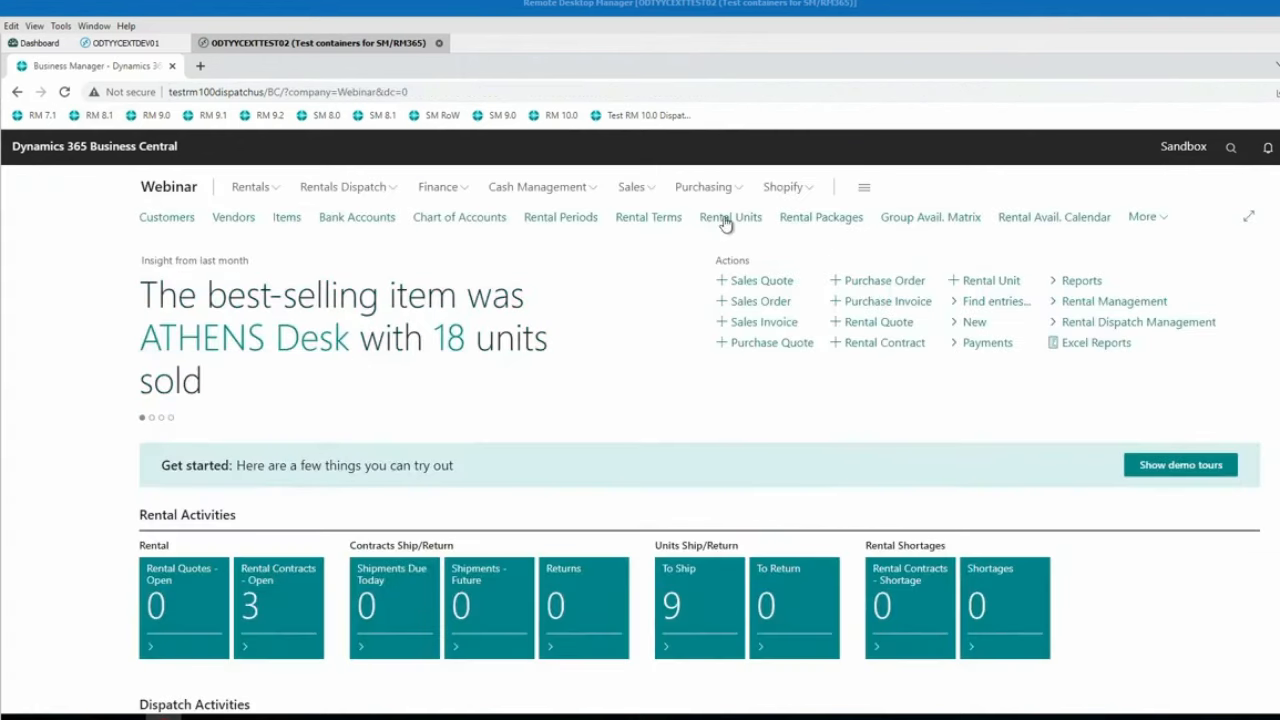
Open the Power Shovel rental unit SRU00001 and set its dispatch Transport Type to FLATBED
left_click(744, 218)
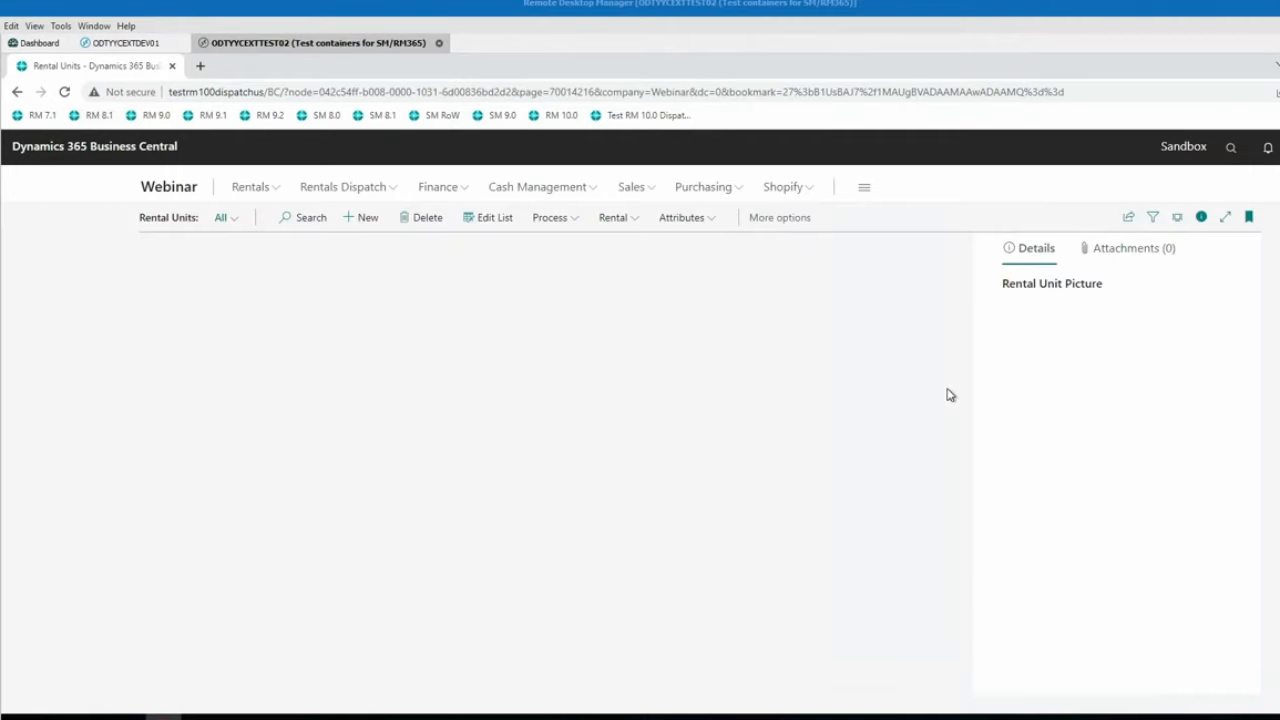
left_click(166, 290)
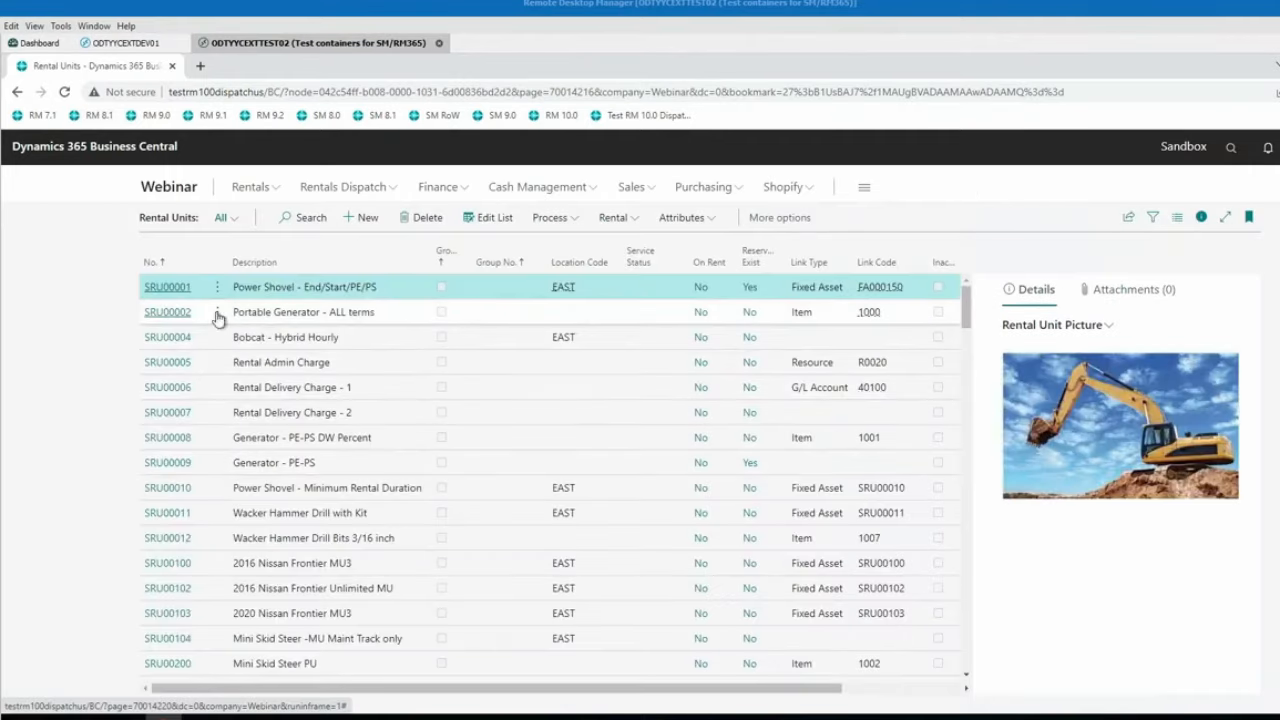
scroll(608, 523, "down", 4)
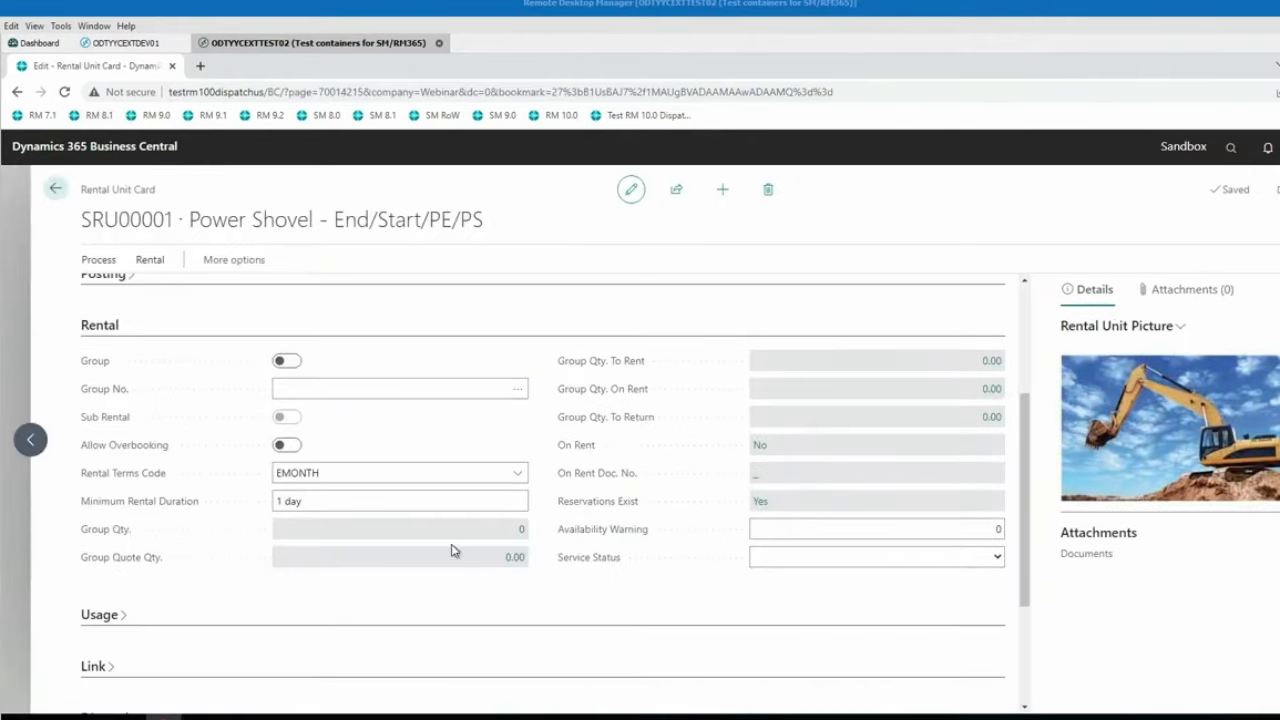
scroll(400, 530, "up", 2)
scroll(400, 530, "down", 2)
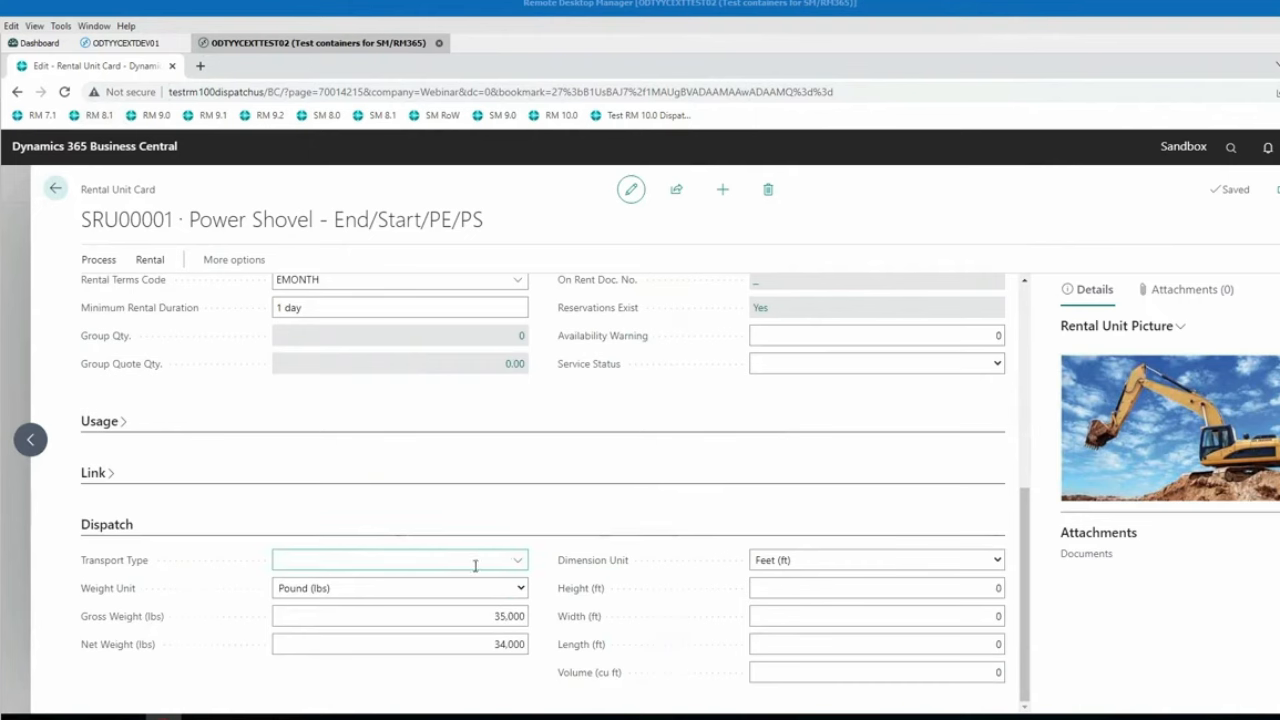
left_click(515, 561)
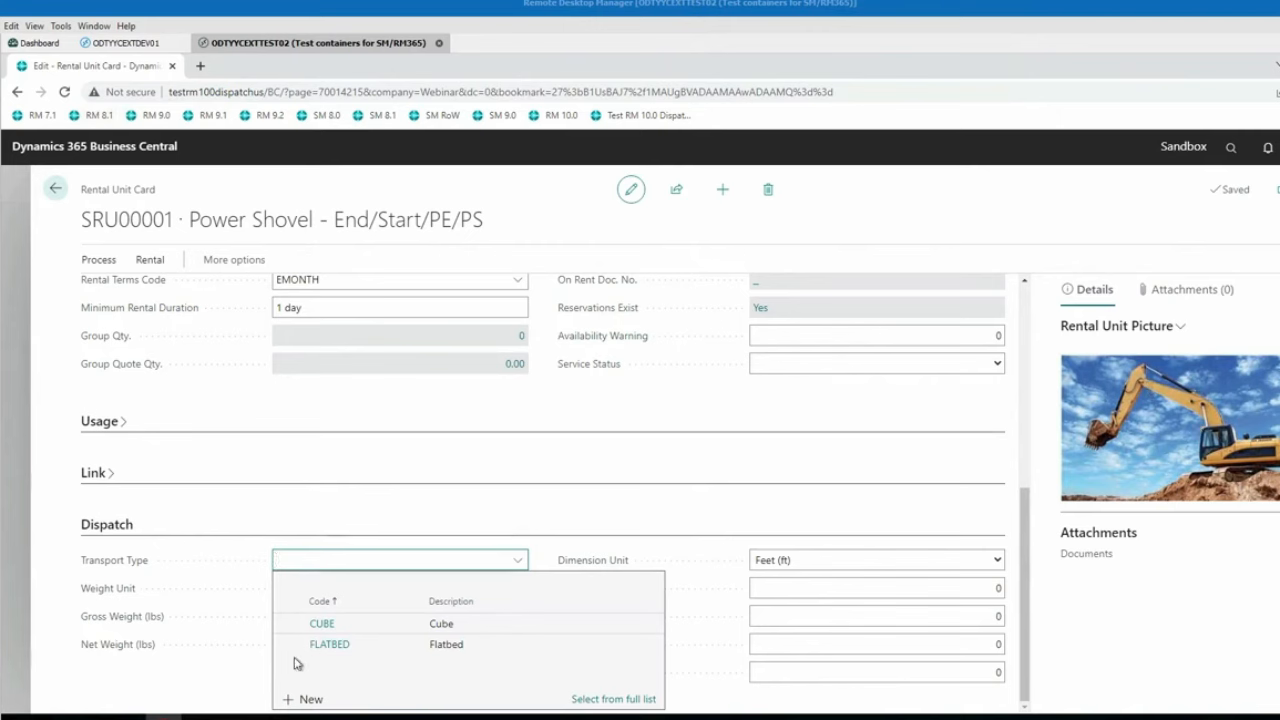
left_click(331, 645)
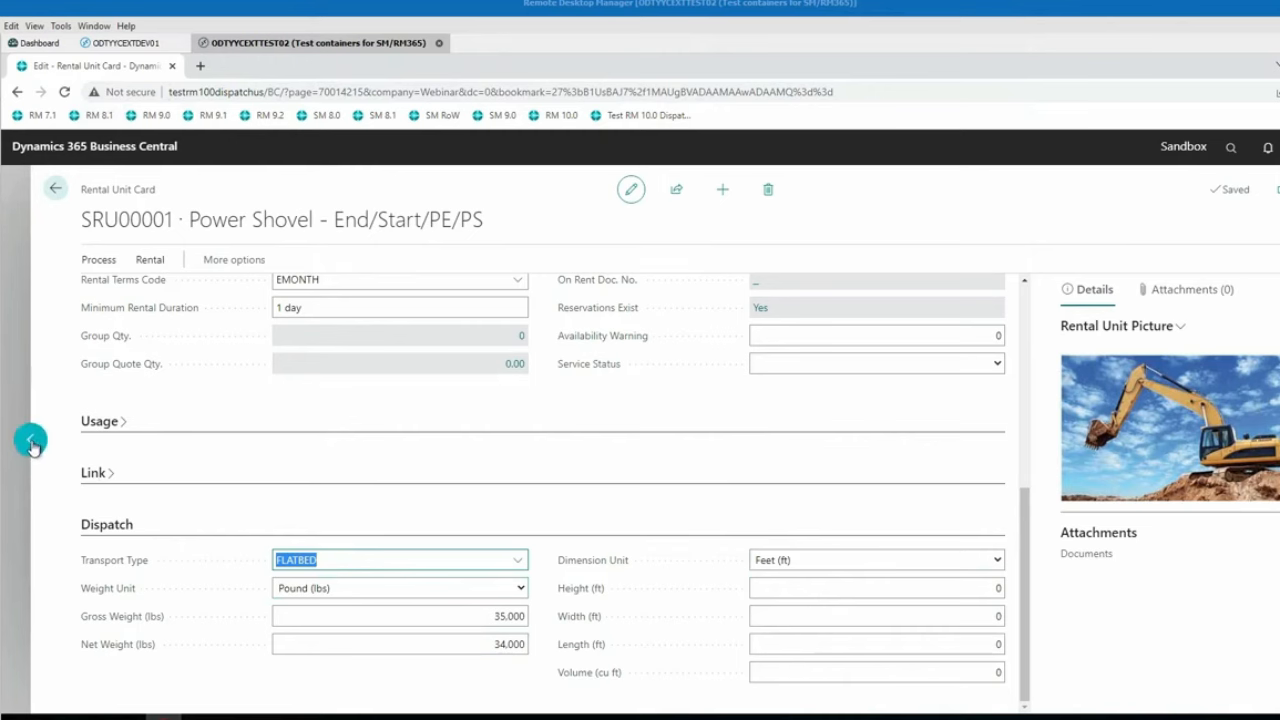
Return to the home page and open the Adatum Corporation contract from the open rental contracts to view its rental lines
left_click(57, 191)
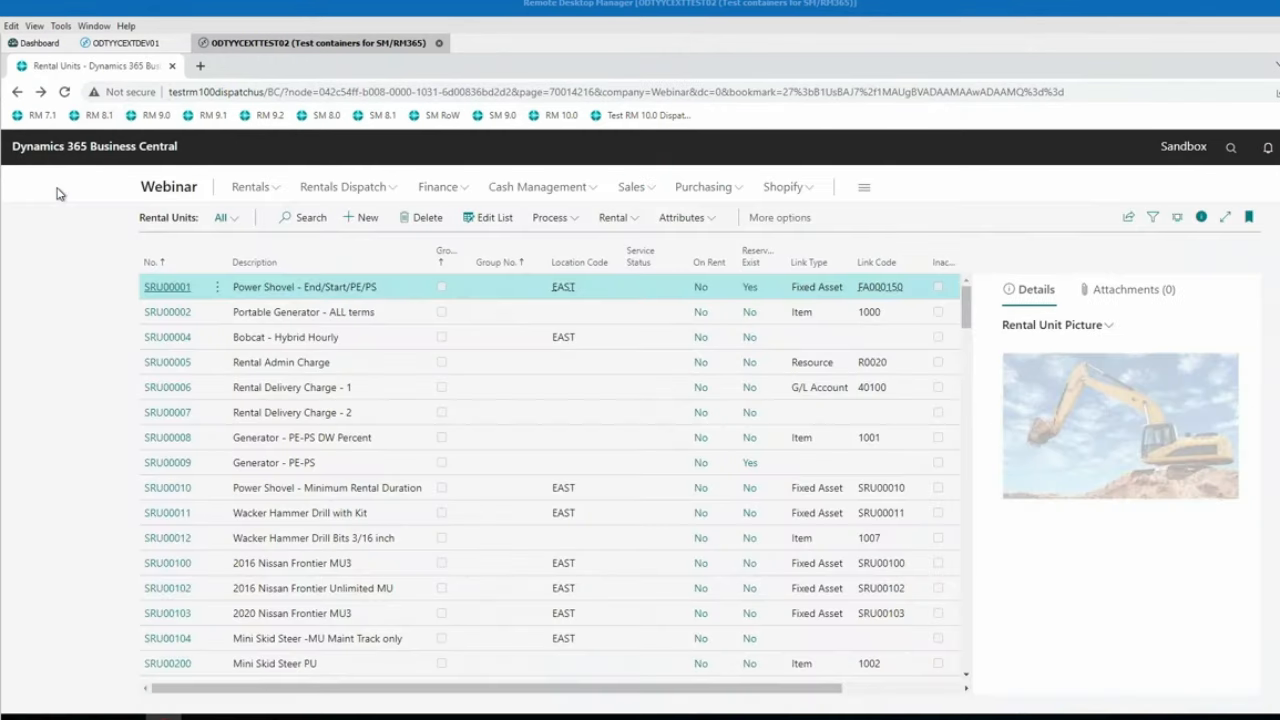
left_click(172, 188)
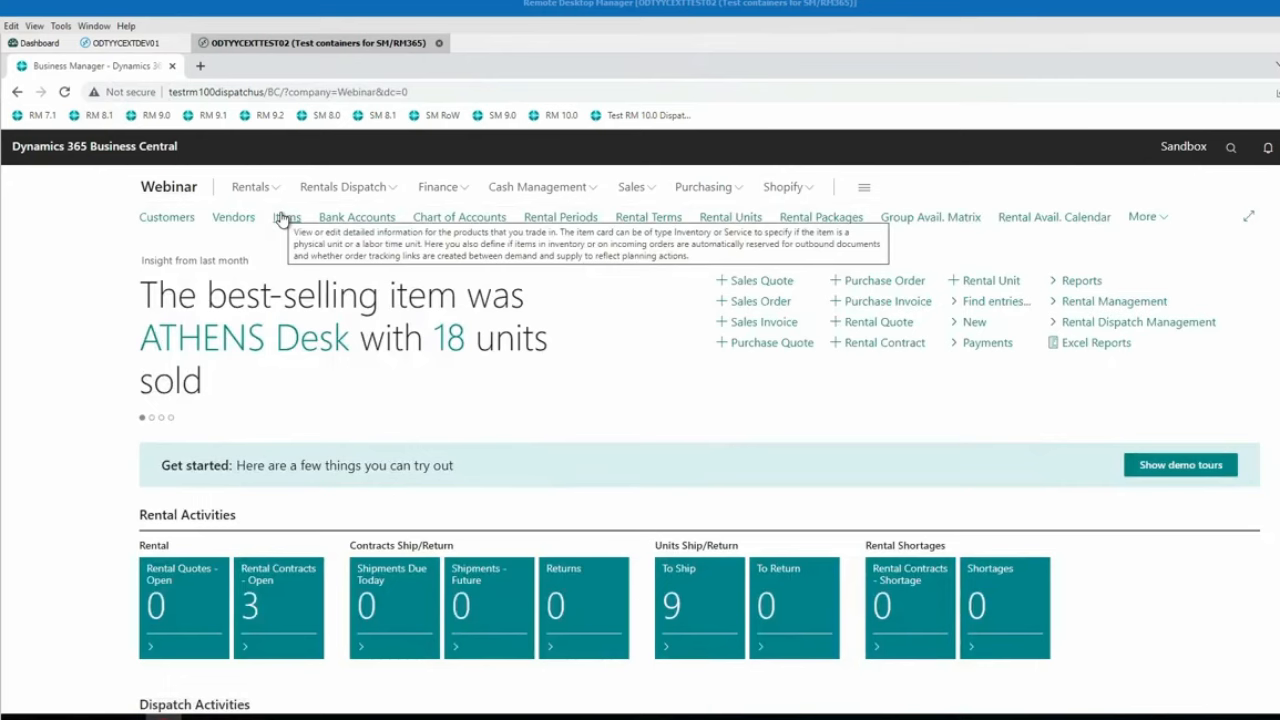
left_click(253, 588)
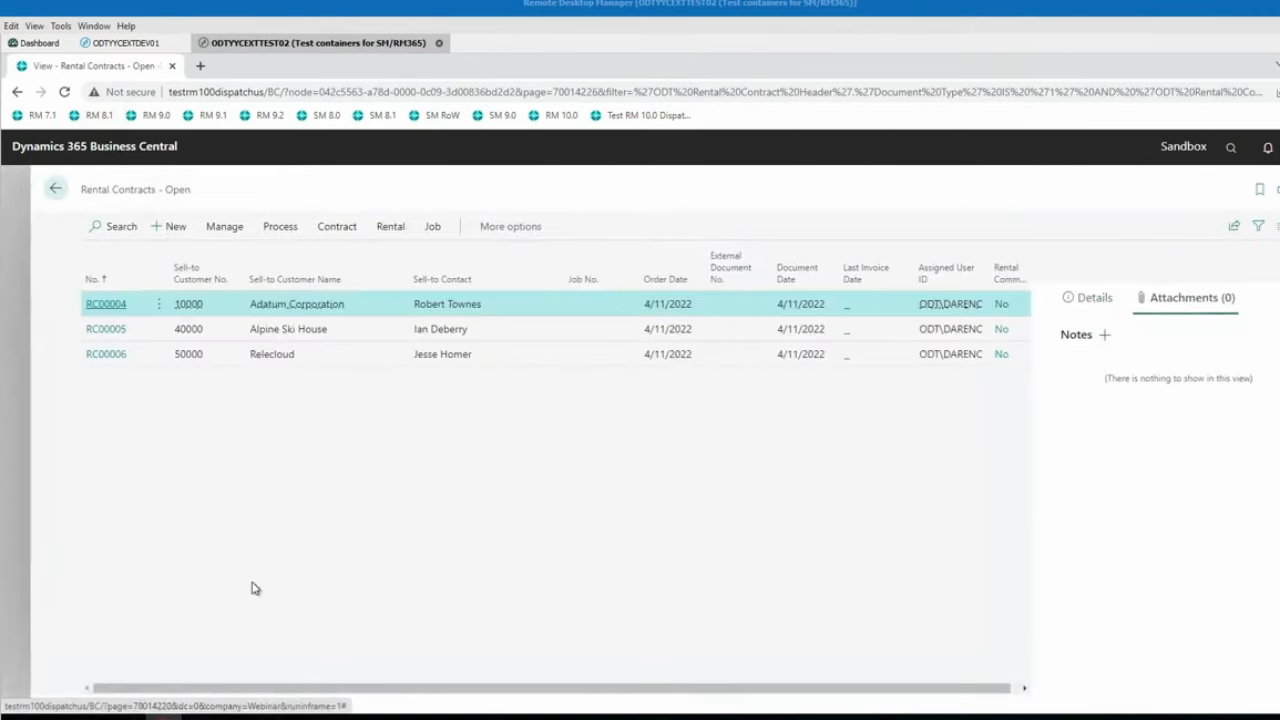
left_click(102, 304)
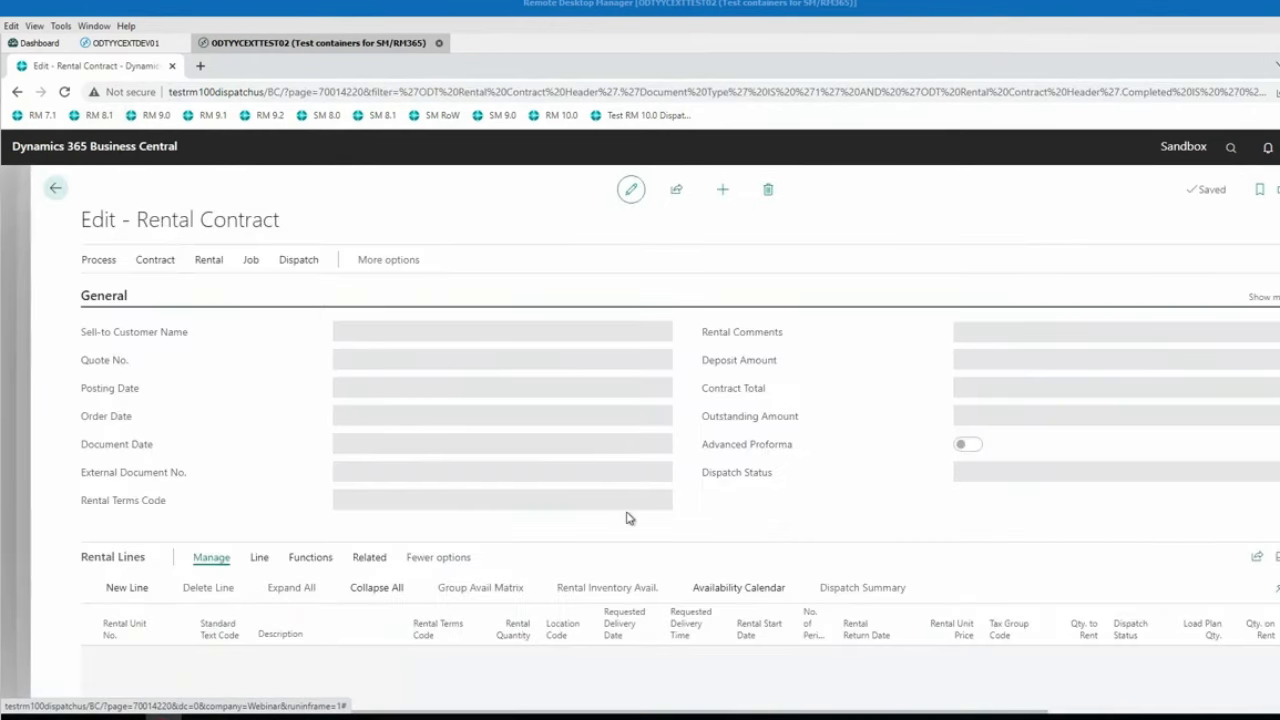
scroll(388, 350, "down", 1)
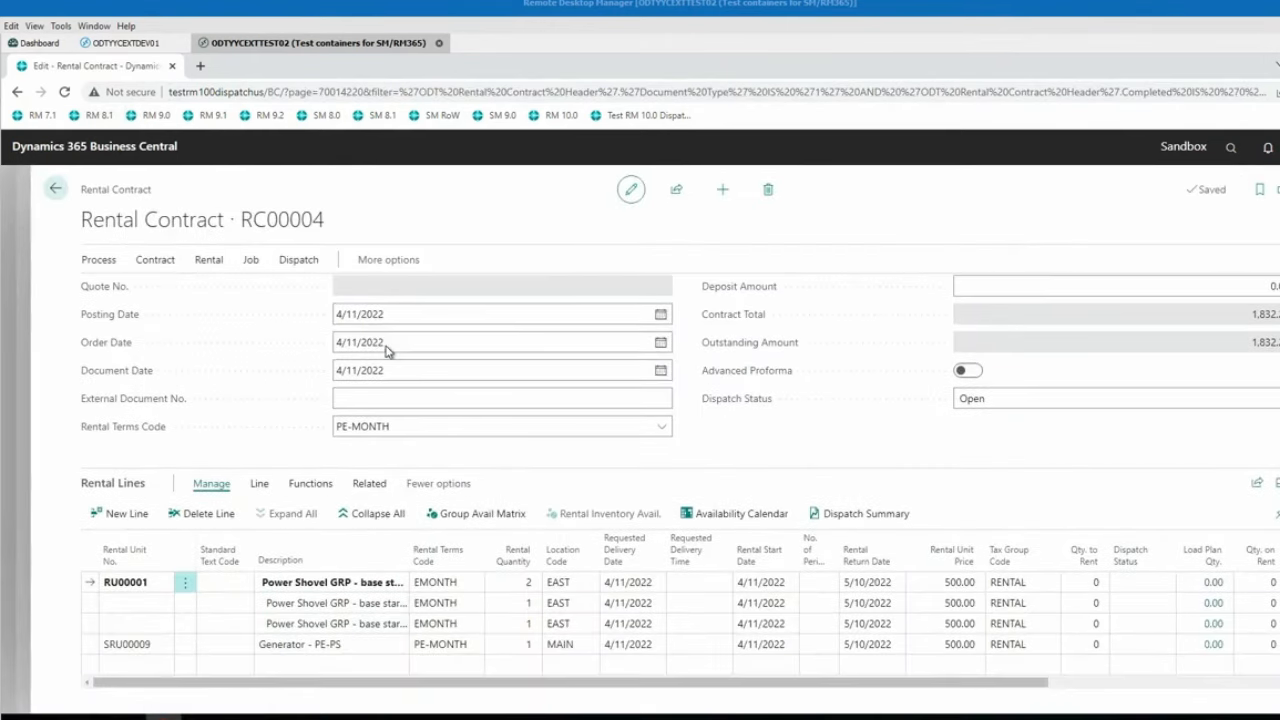
Assign units RU00001-002 and RU00001-003 to the two reserved Power Shovel lines of contract RC00004 using the availability calendar
left_click(534, 583)
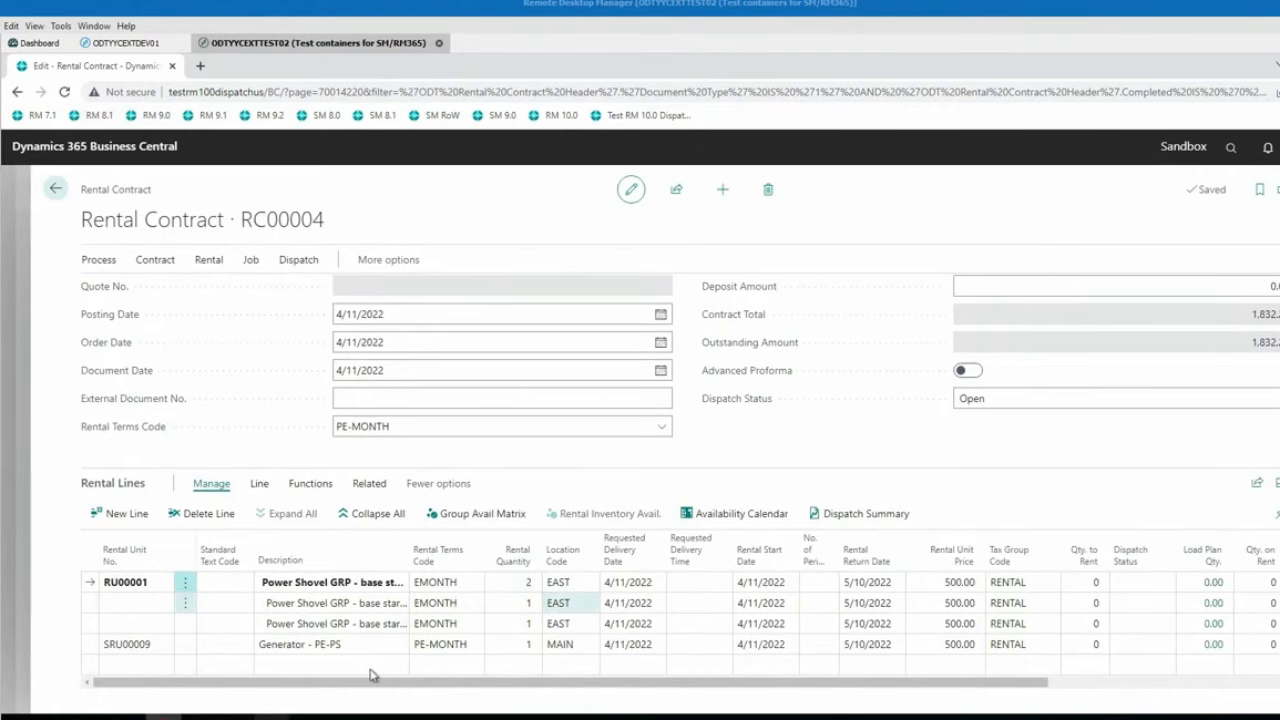
left_click(768, 514)
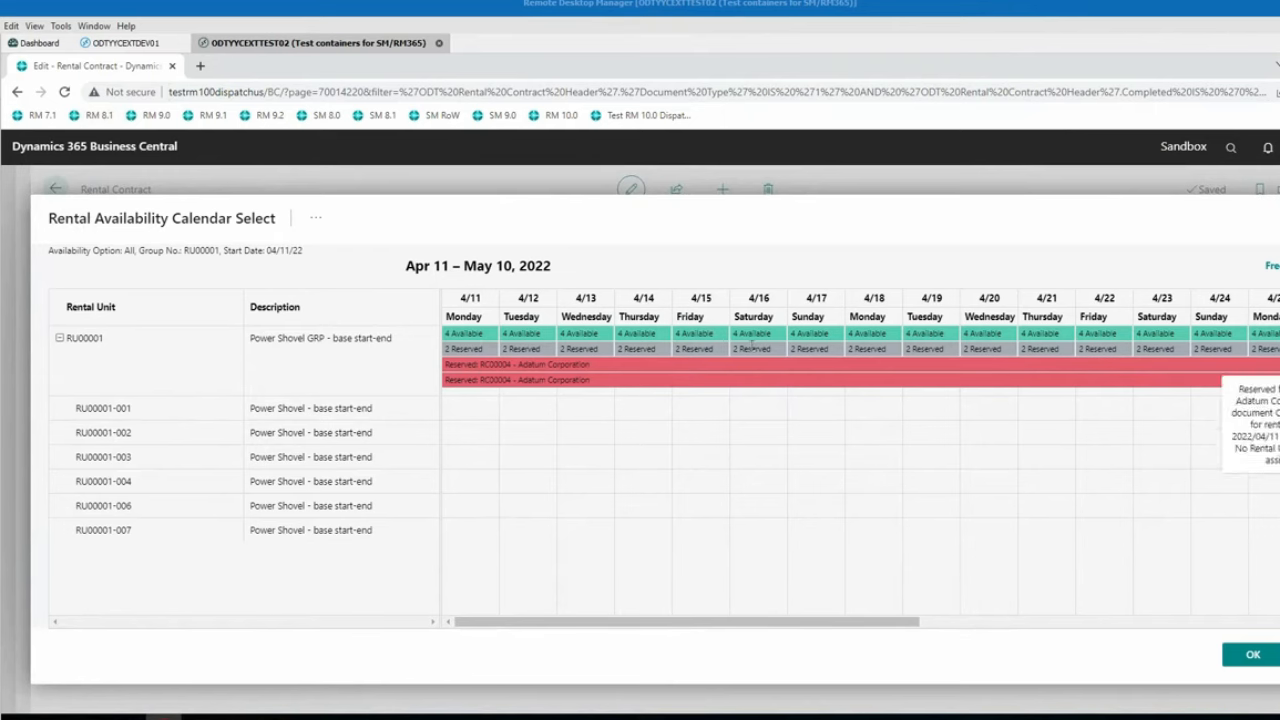
mouse_move(594, 383)
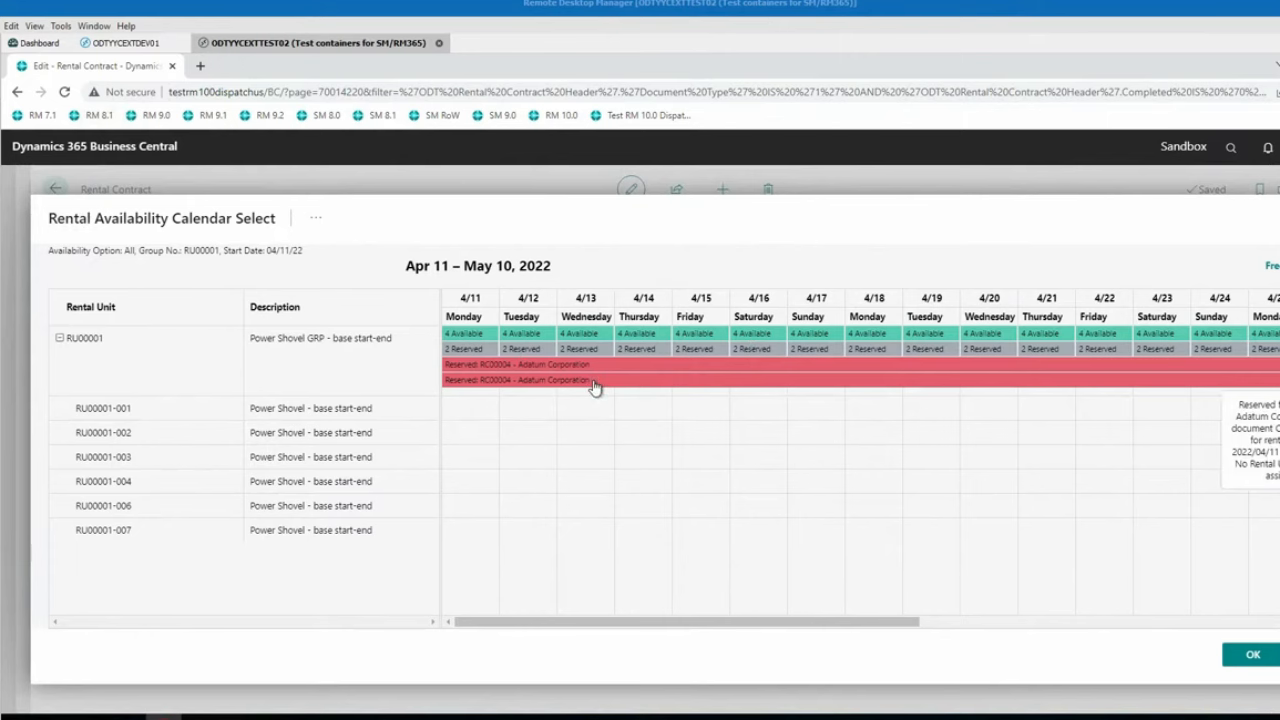
left_click_drag(602, 398, 620, 434)
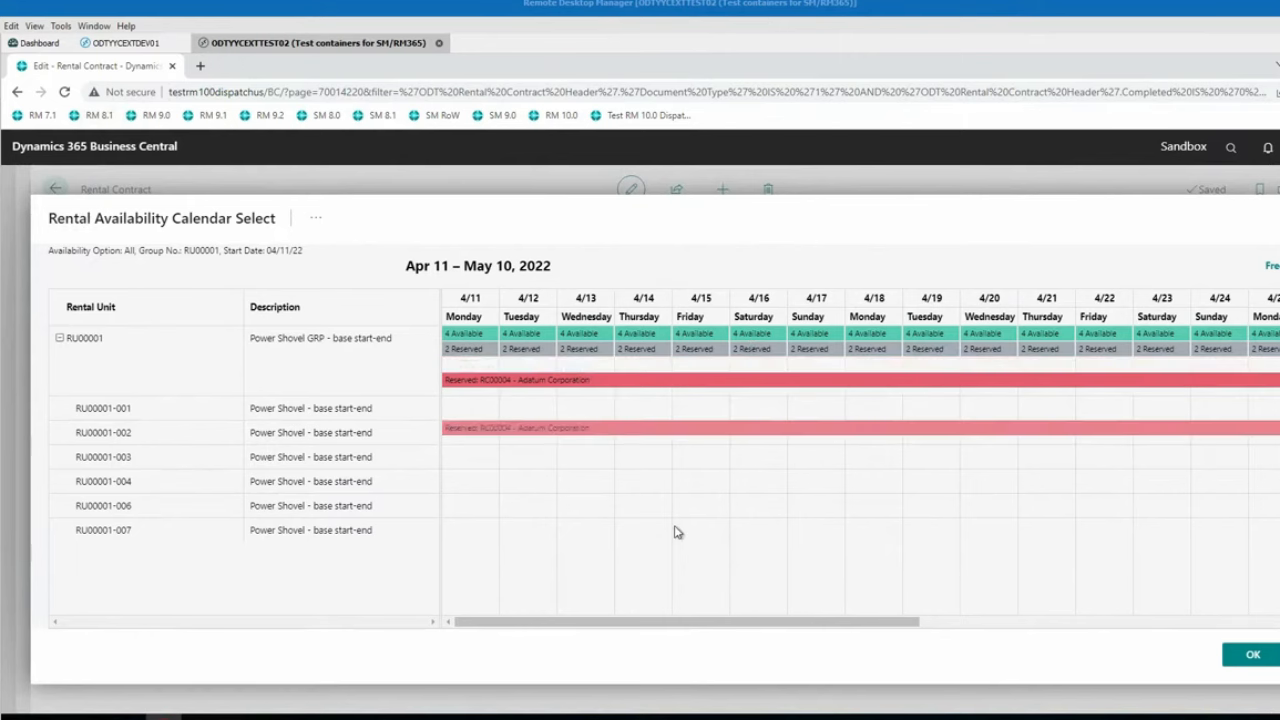
left_click_drag(631, 369, 638, 476)
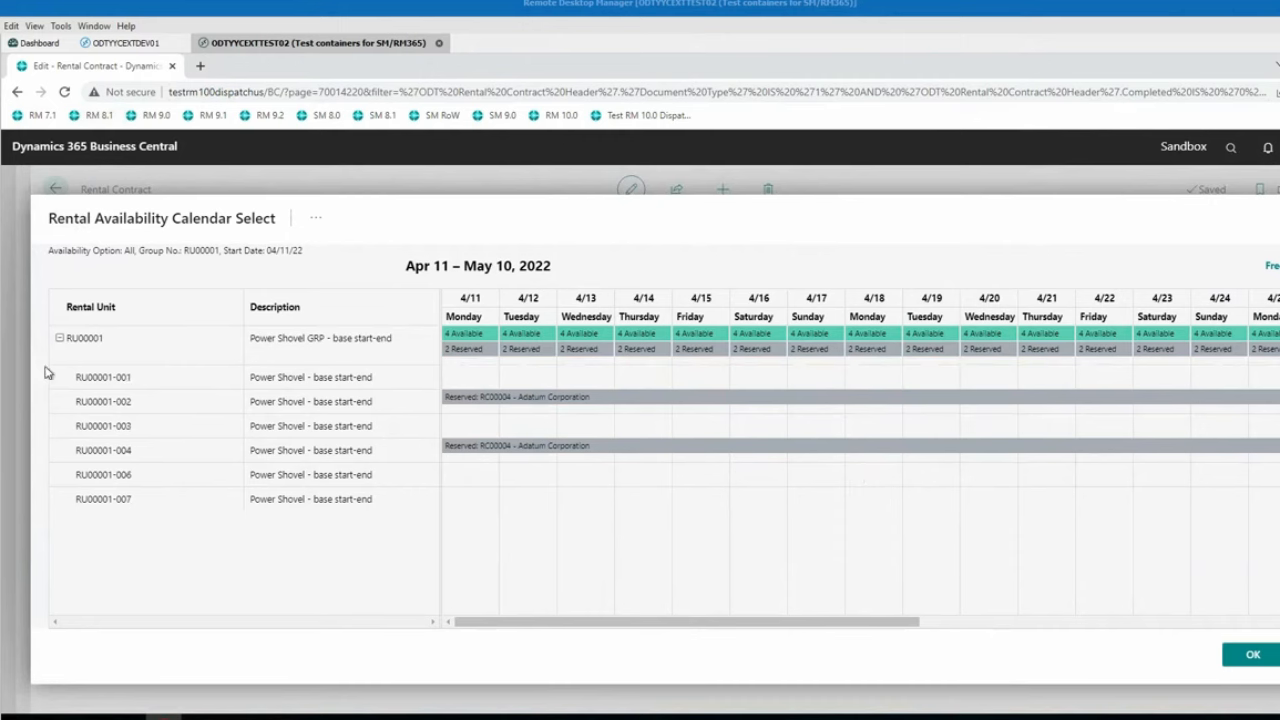
left_click_drag(523, 437, 526, 430)
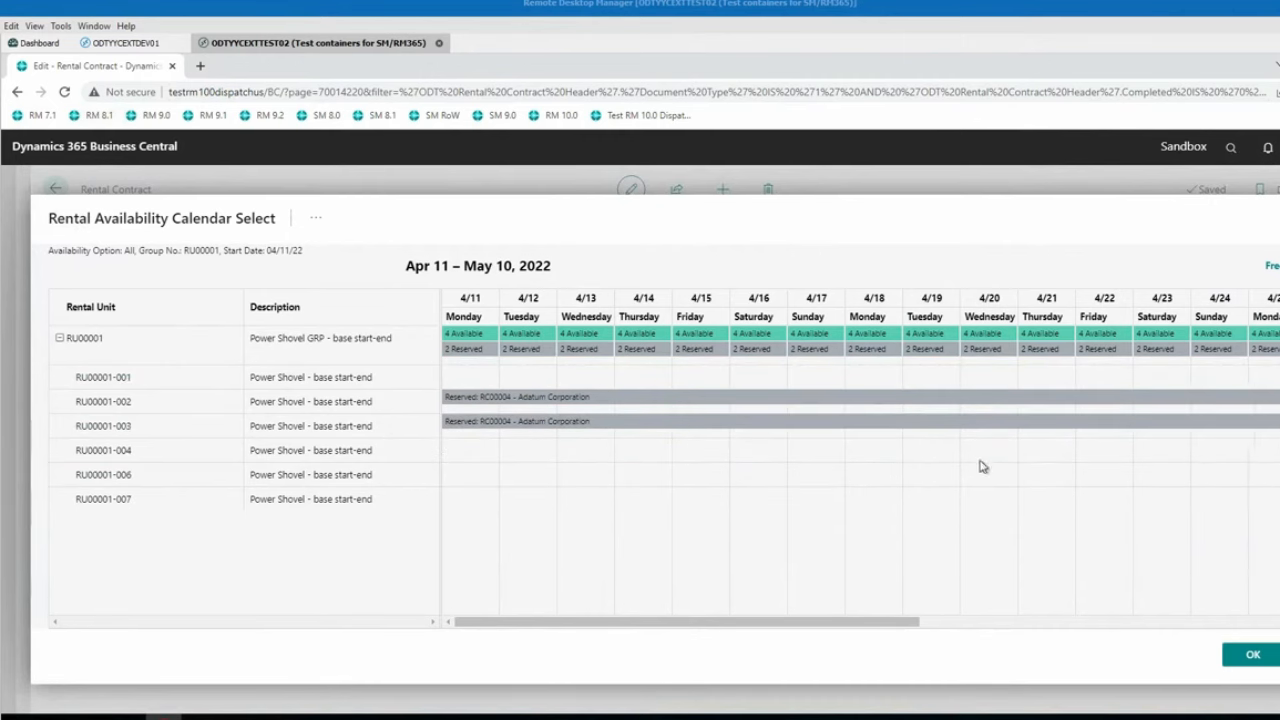
left_click(1251, 654)
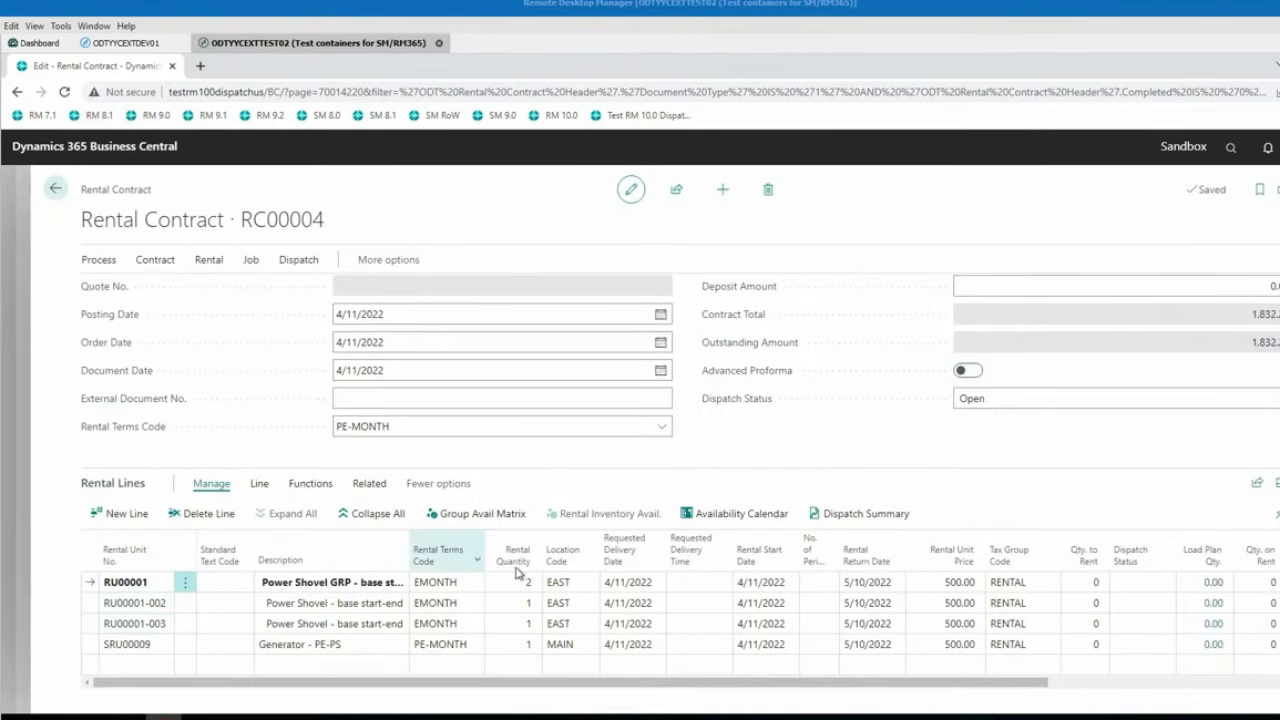
Set the contract's Ship-to to Site Address and select the SOUTH MINE site
scroll(512, 503, "down", 3)
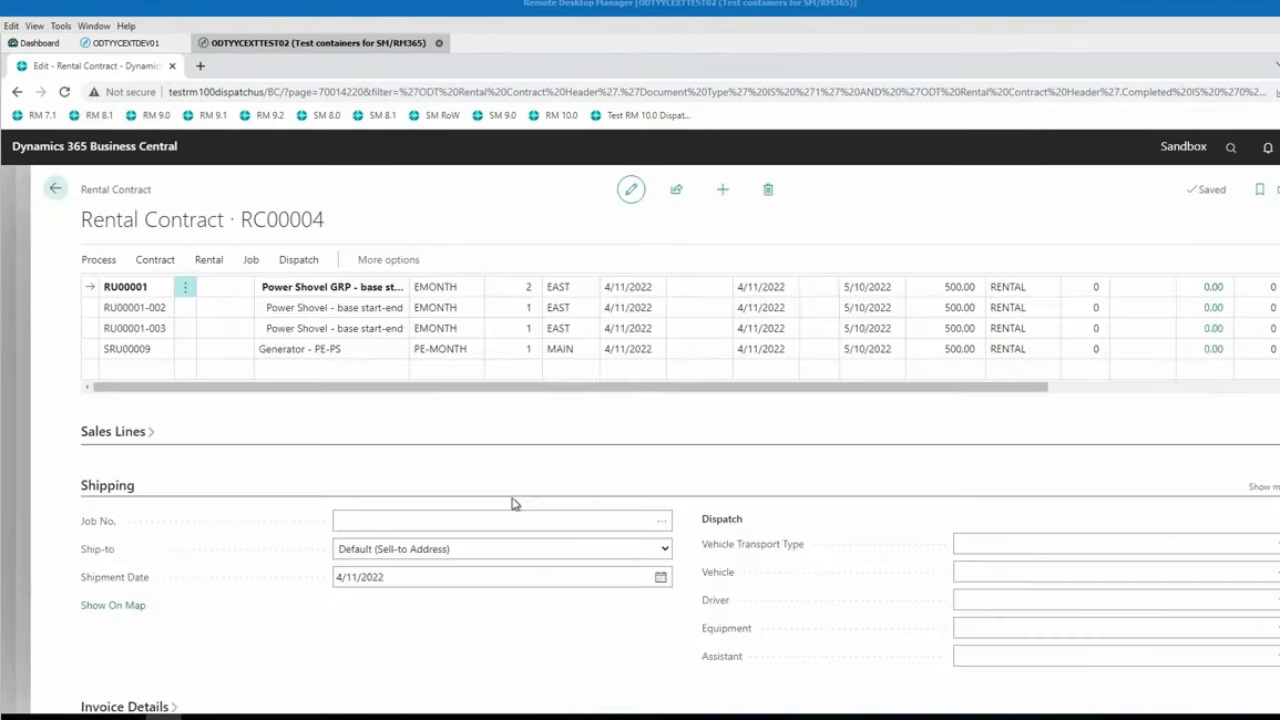
left_click(666, 550)
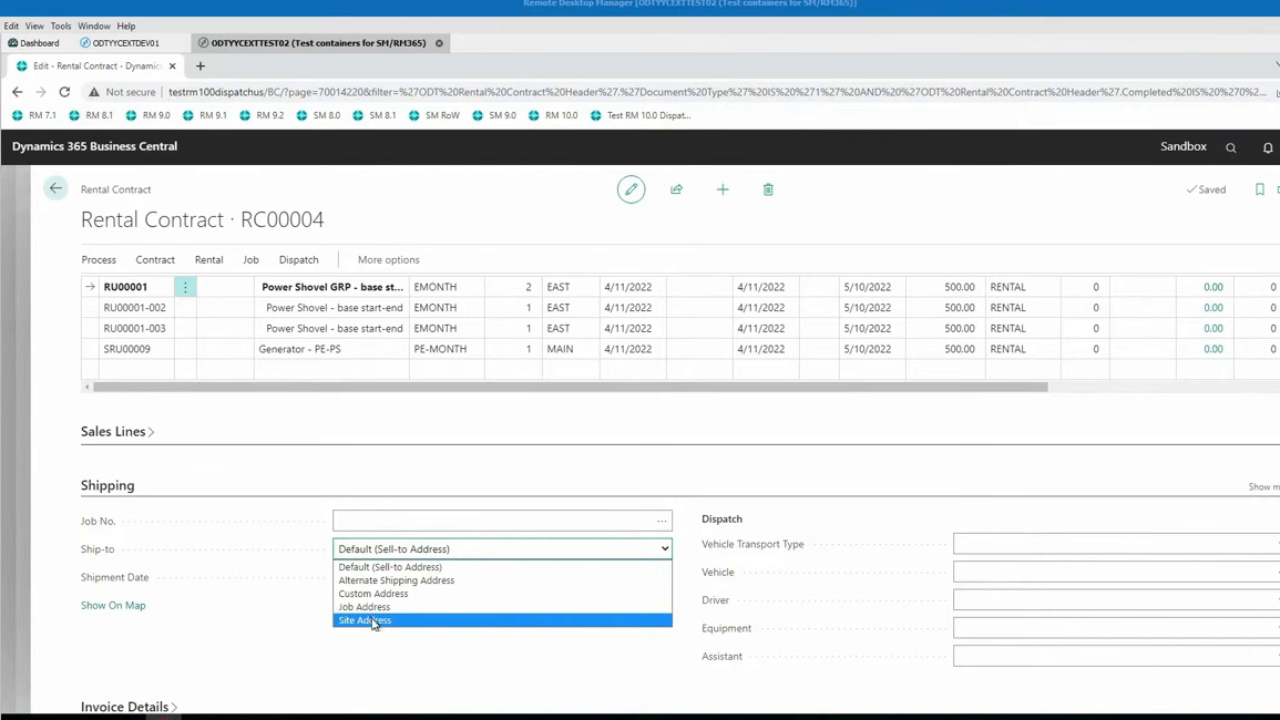
left_click(370, 621)
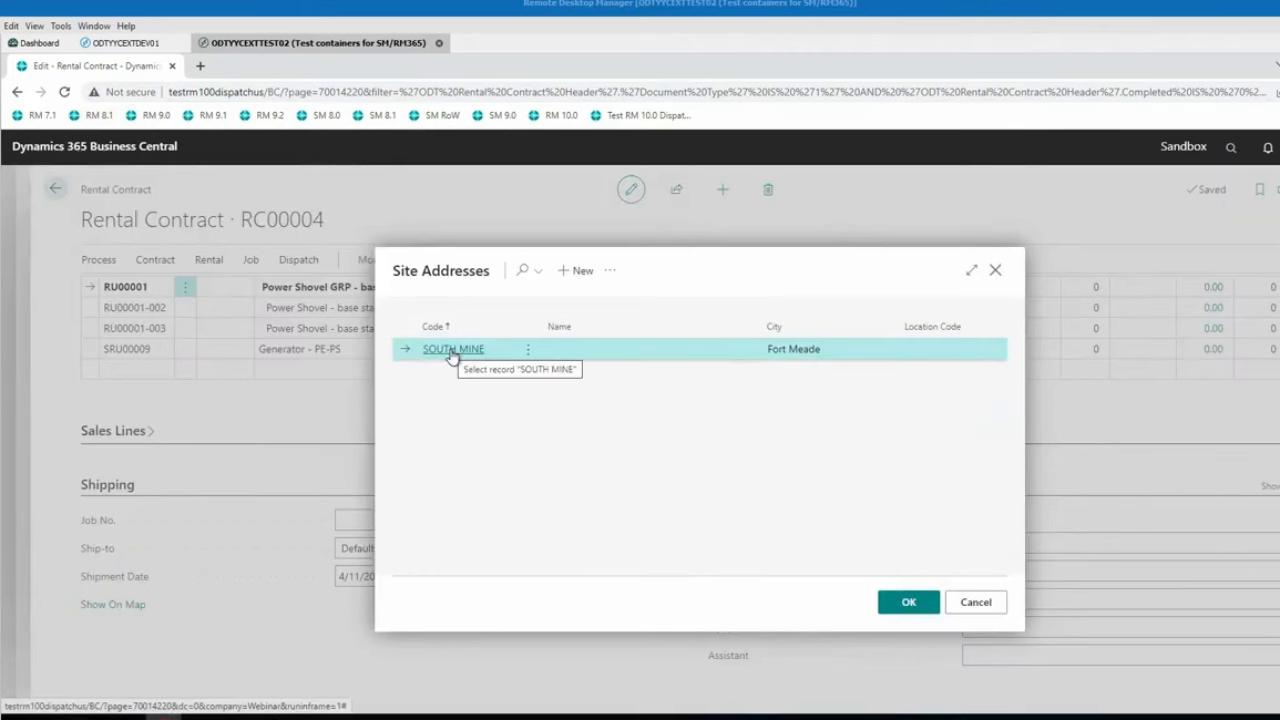
left_click(908, 602)
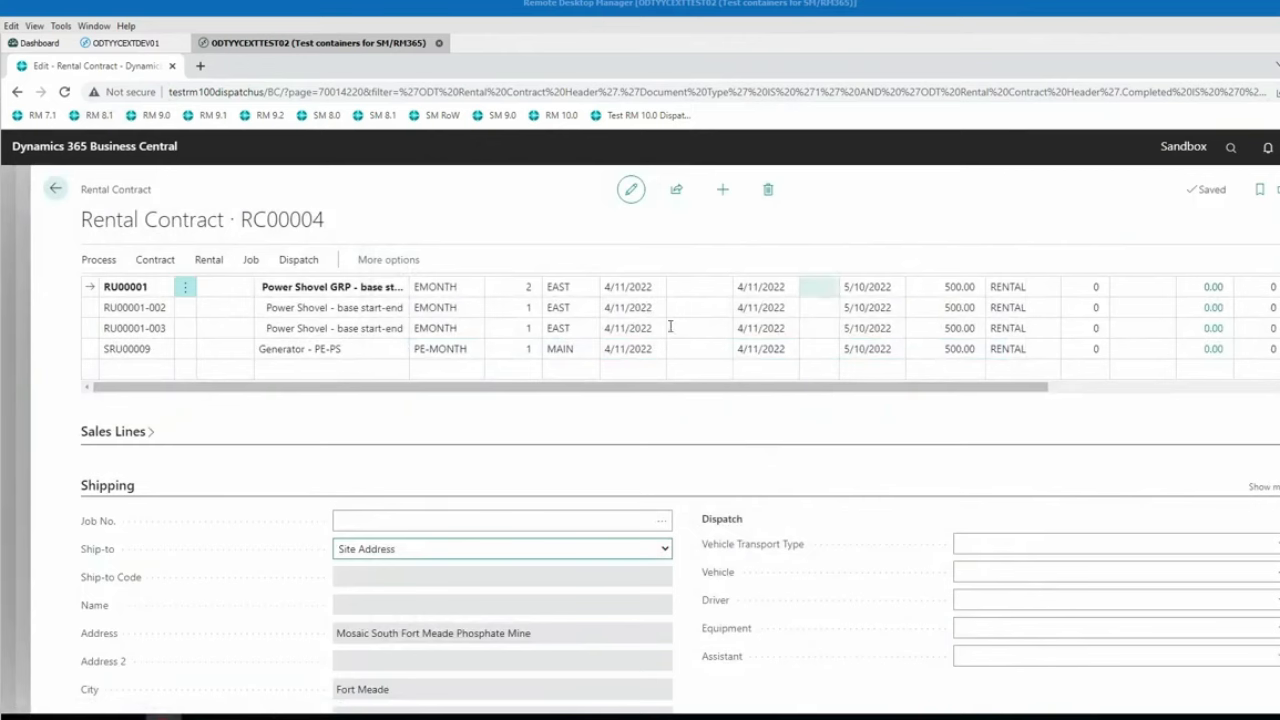
On contract RC00005, assign RU00007-001 and SUB RU00007 to the Wacker Skid Steer lines and set SUB RU00007's location to EAST
left_click(1279, 440)
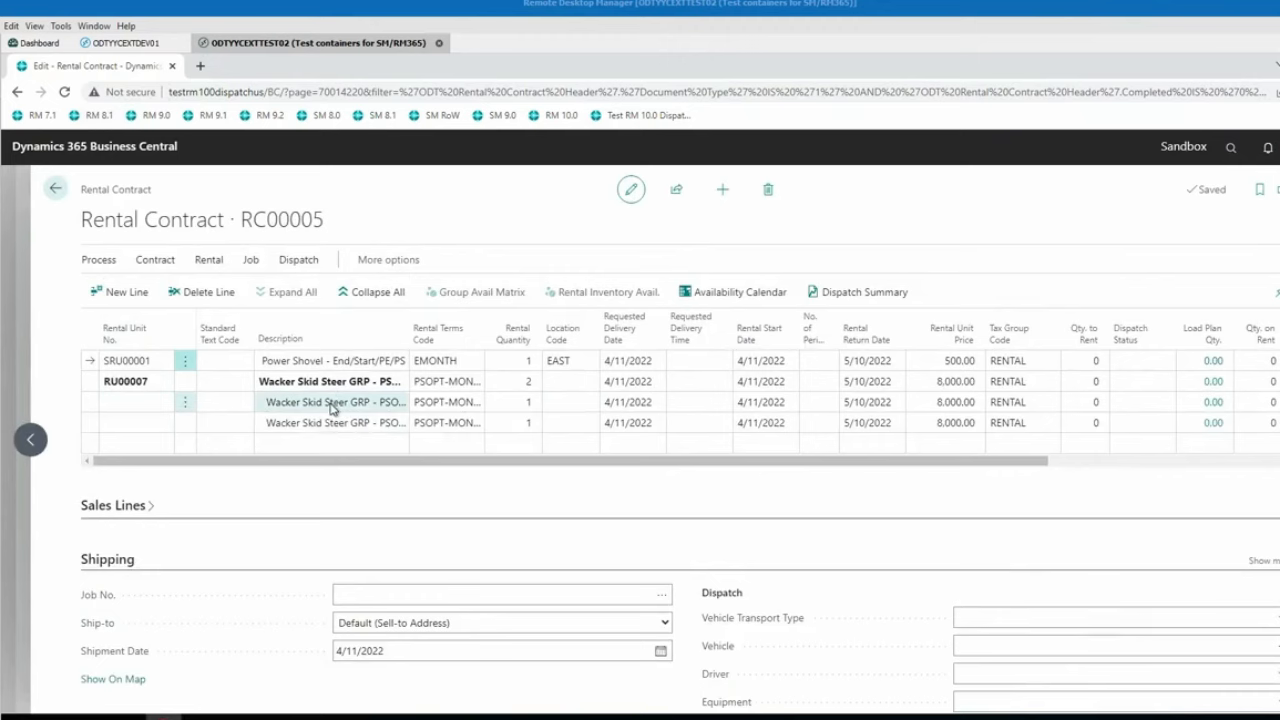
left_click(160, 404)
left_click(162, 406)
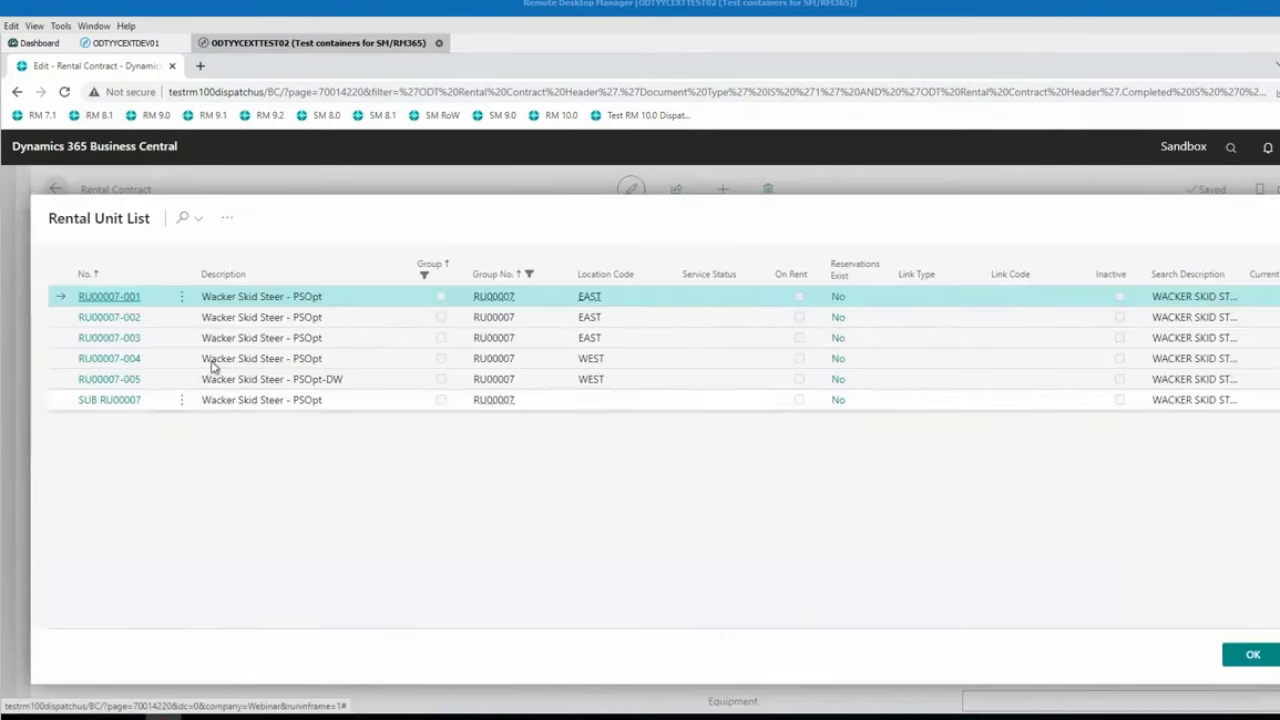
left_click(123, 405, "ctrl")
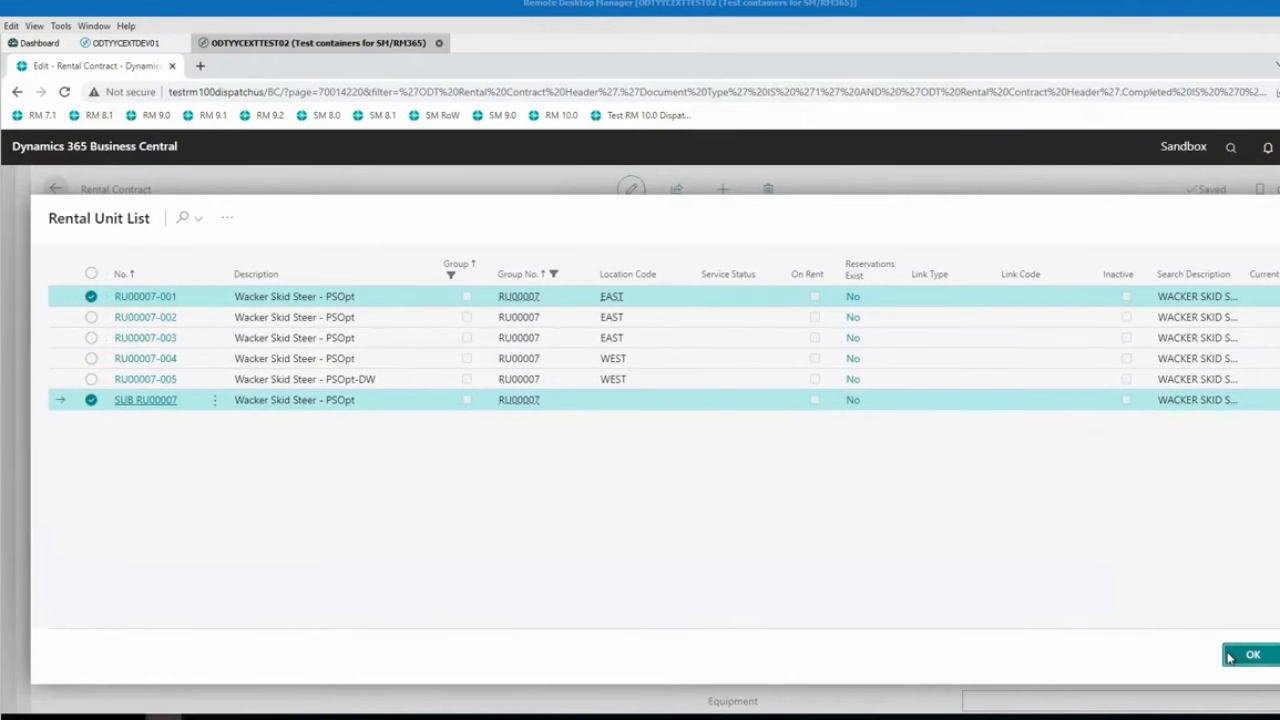
left_click(1250, 655)
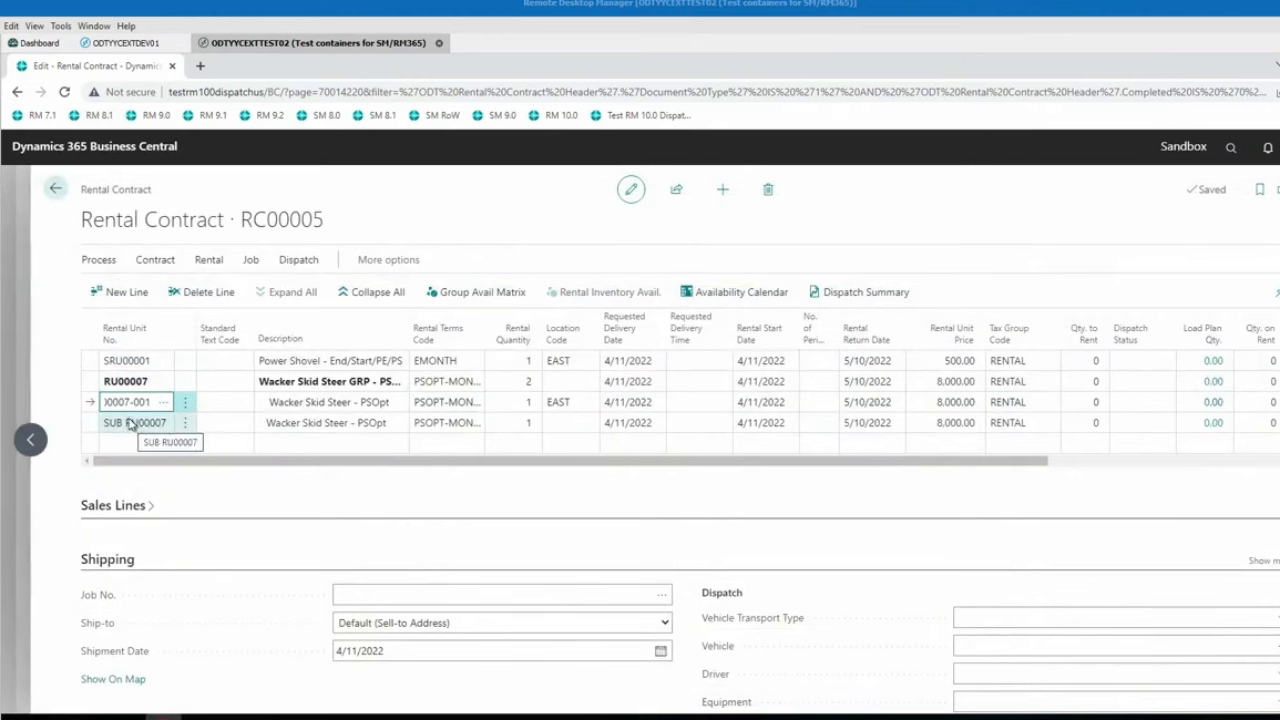
left_click(583, 428)
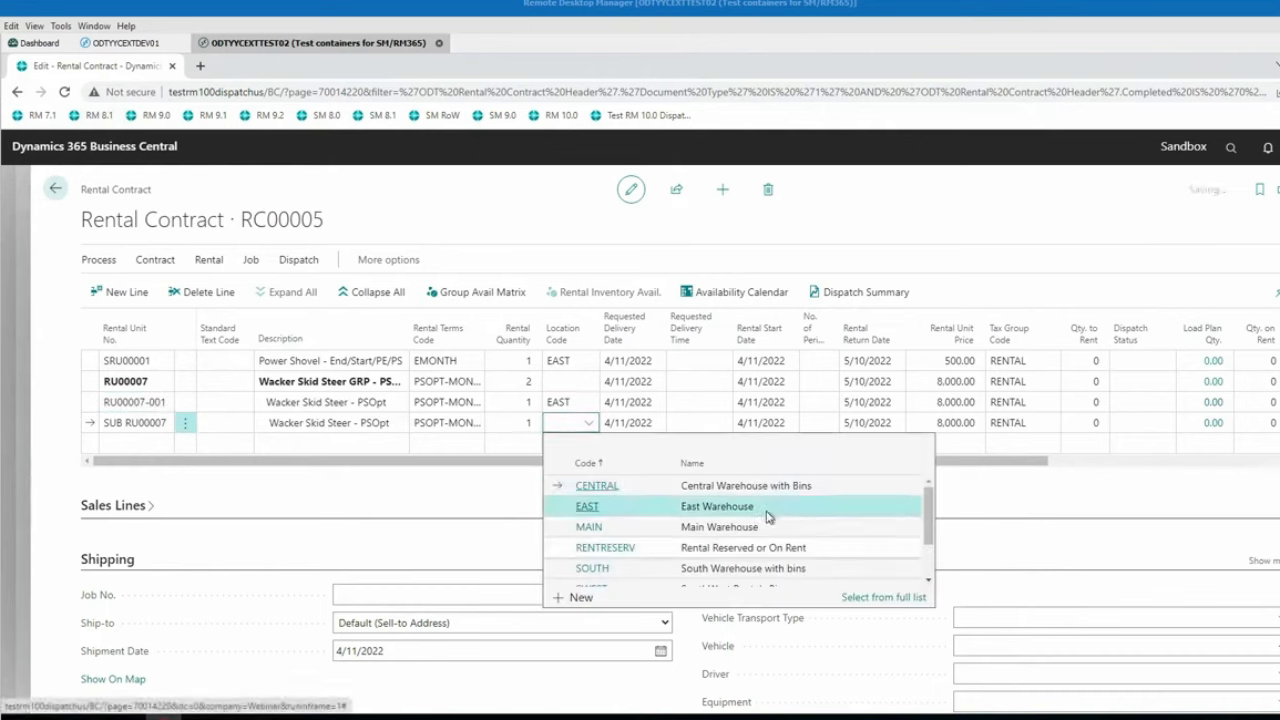
left_click(767, 516)
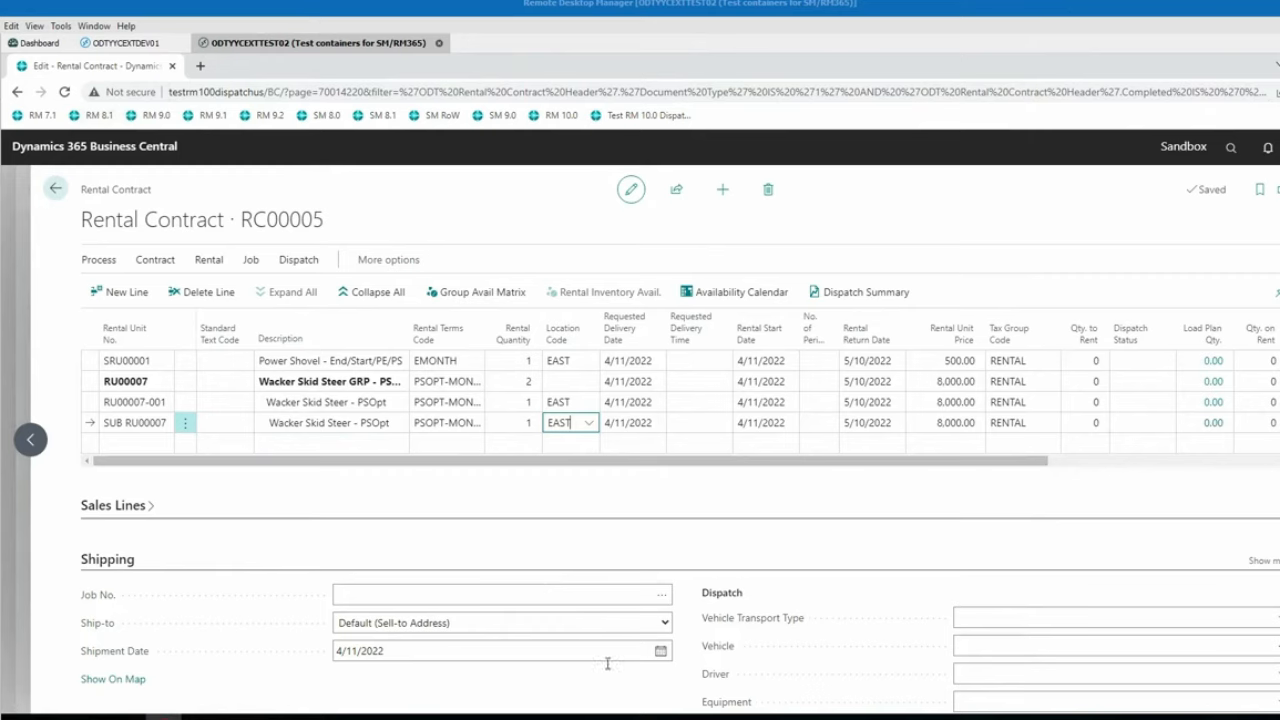
Set the Ship-to of contract RC00005 to Site Address with the SOUTH MINE site
scroll(631, 618, "down", 1)
left_click(657, 548)
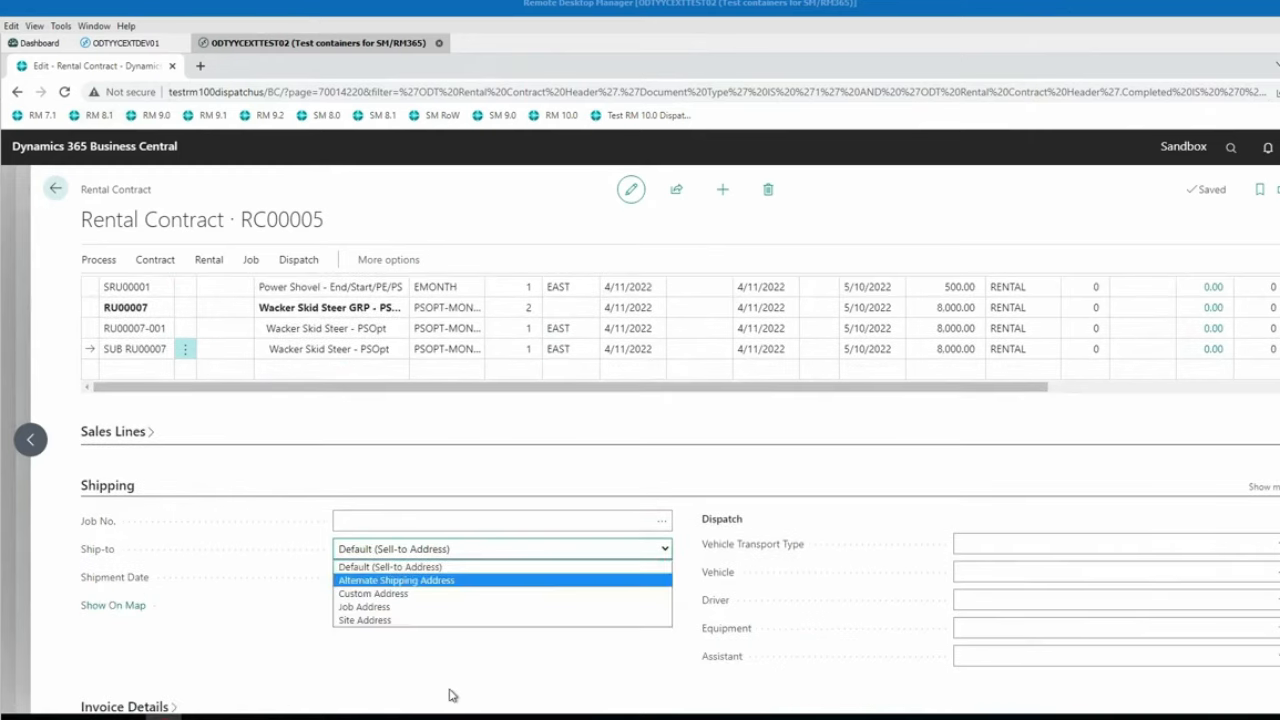
left_click(368, 620)
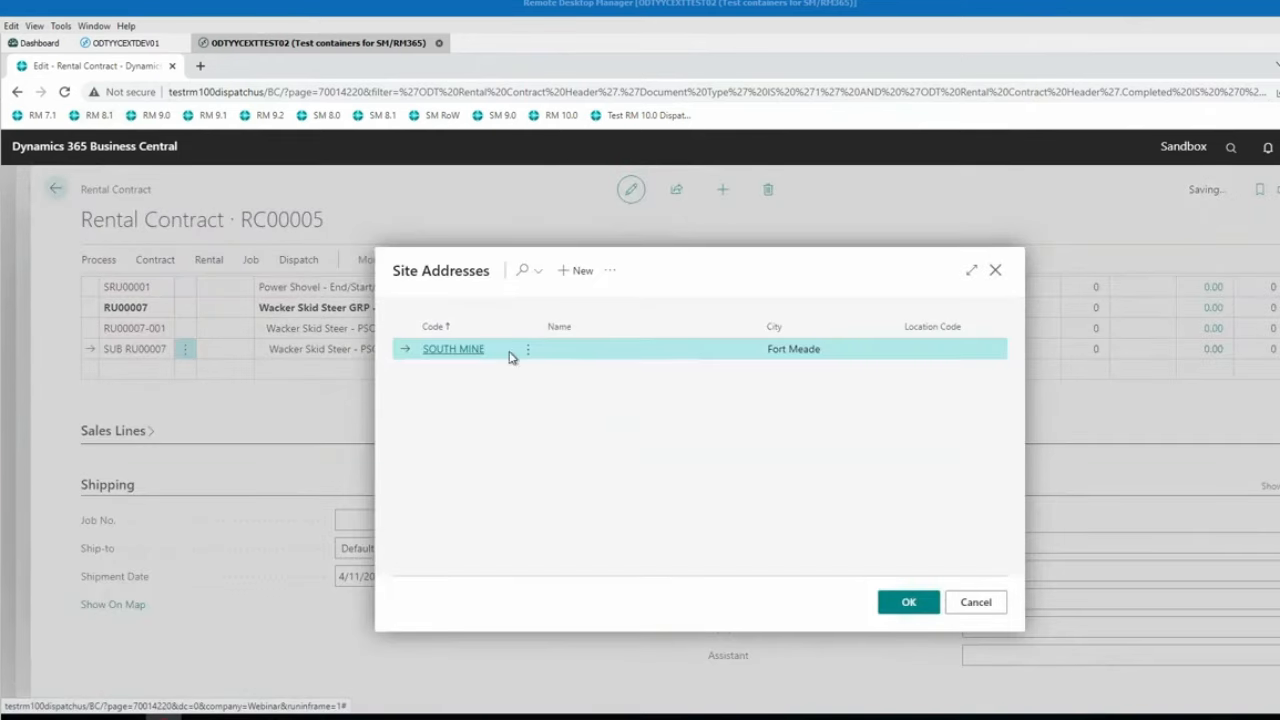
left_click(909, 604)
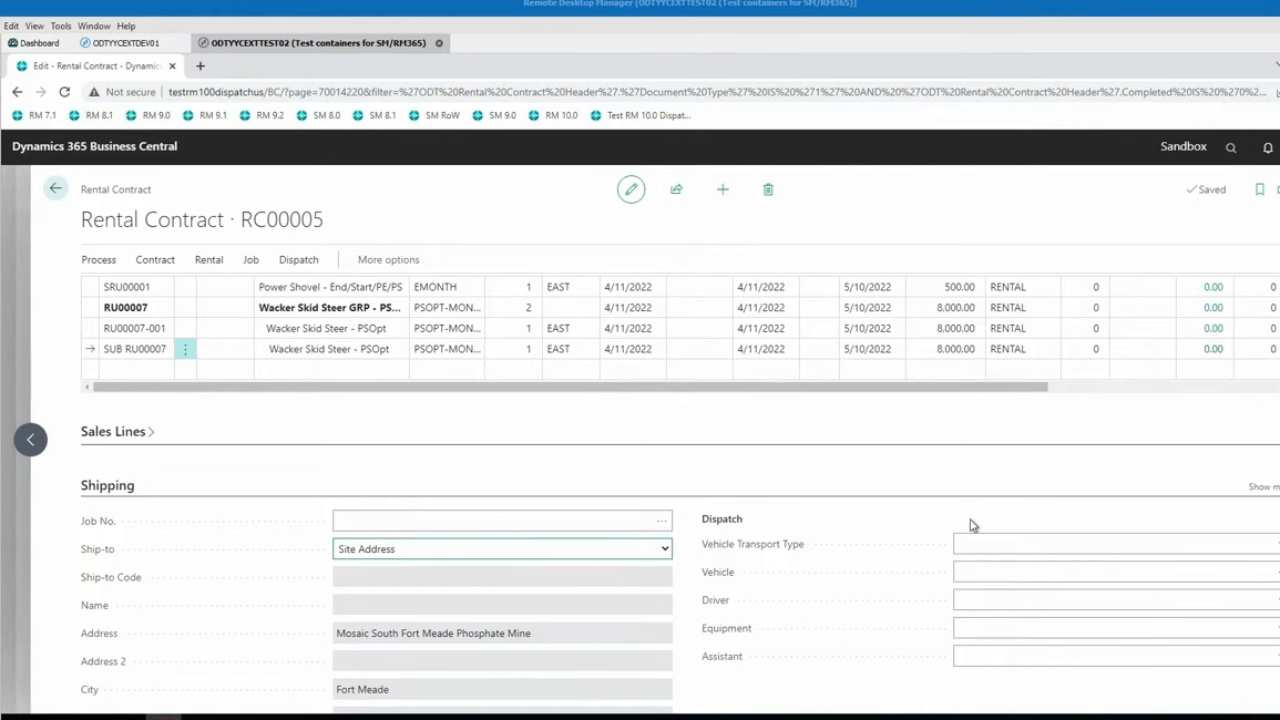
On contract RC00006, assign units RU00009-001 and RU00009-003 to the Shingle Air Nailer lines using the availability calendar
left_click(1279, 440)
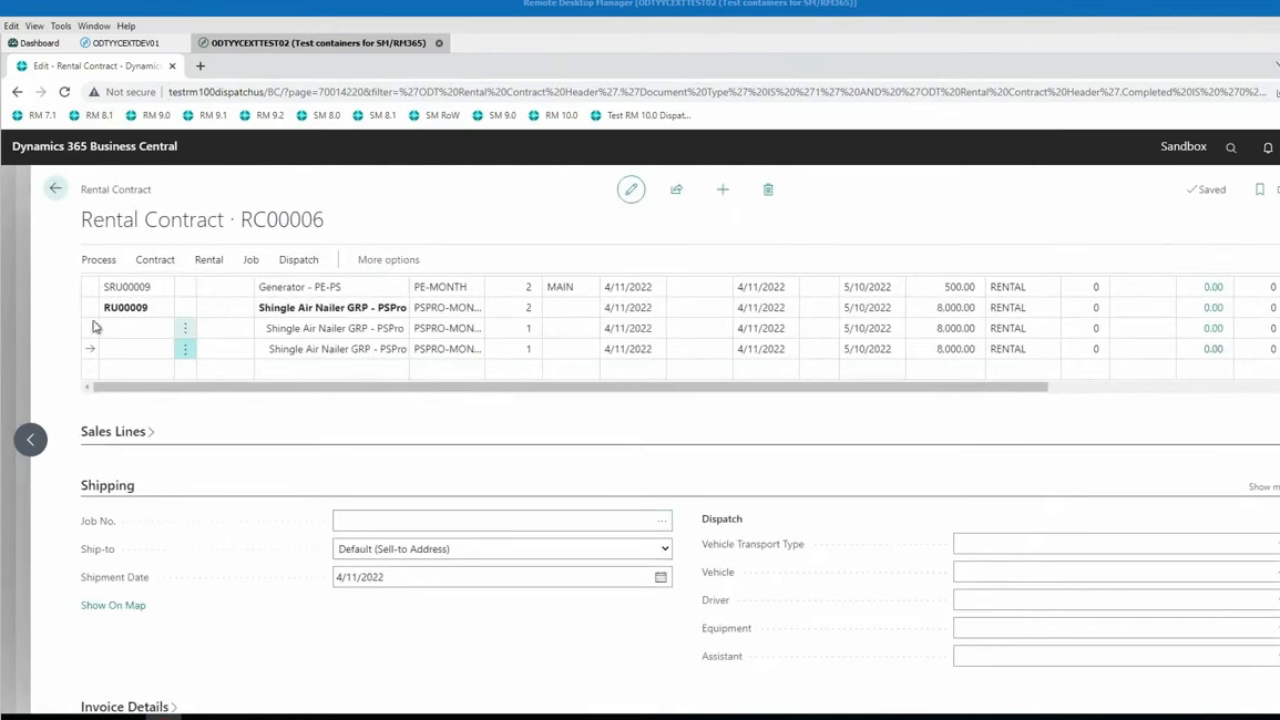
left_click(149, 327)
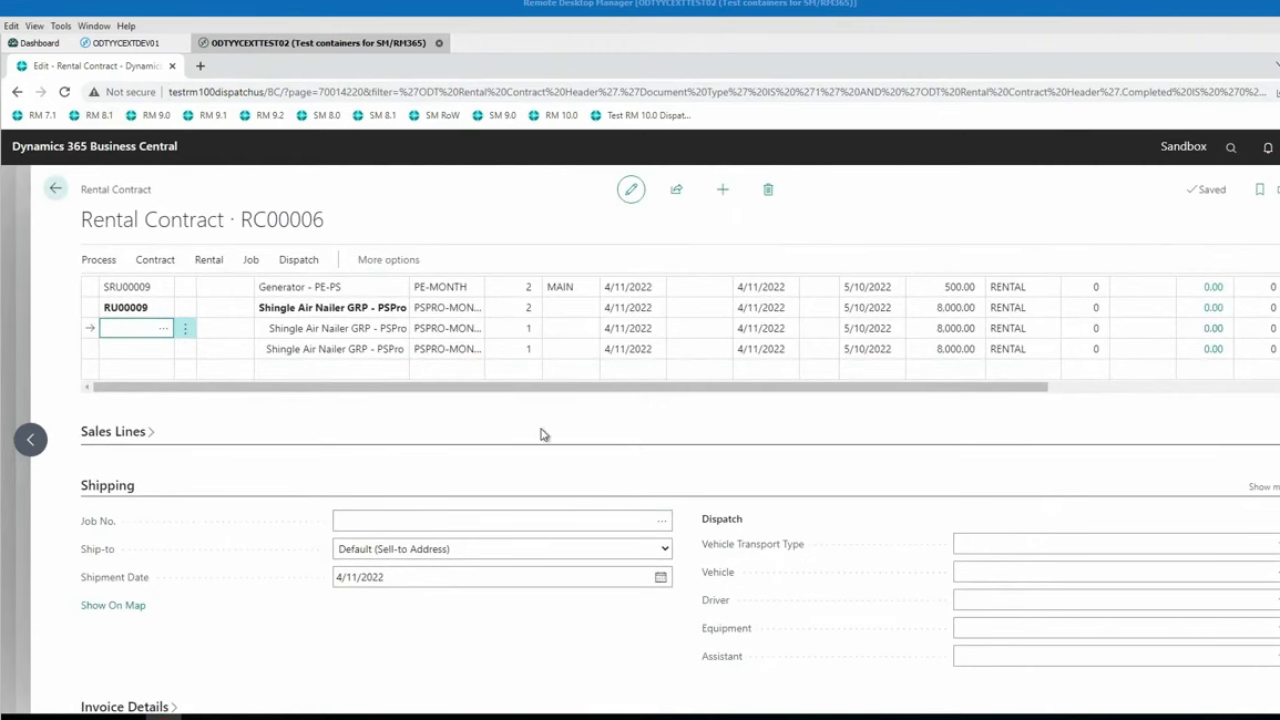
left_click(388, 457)
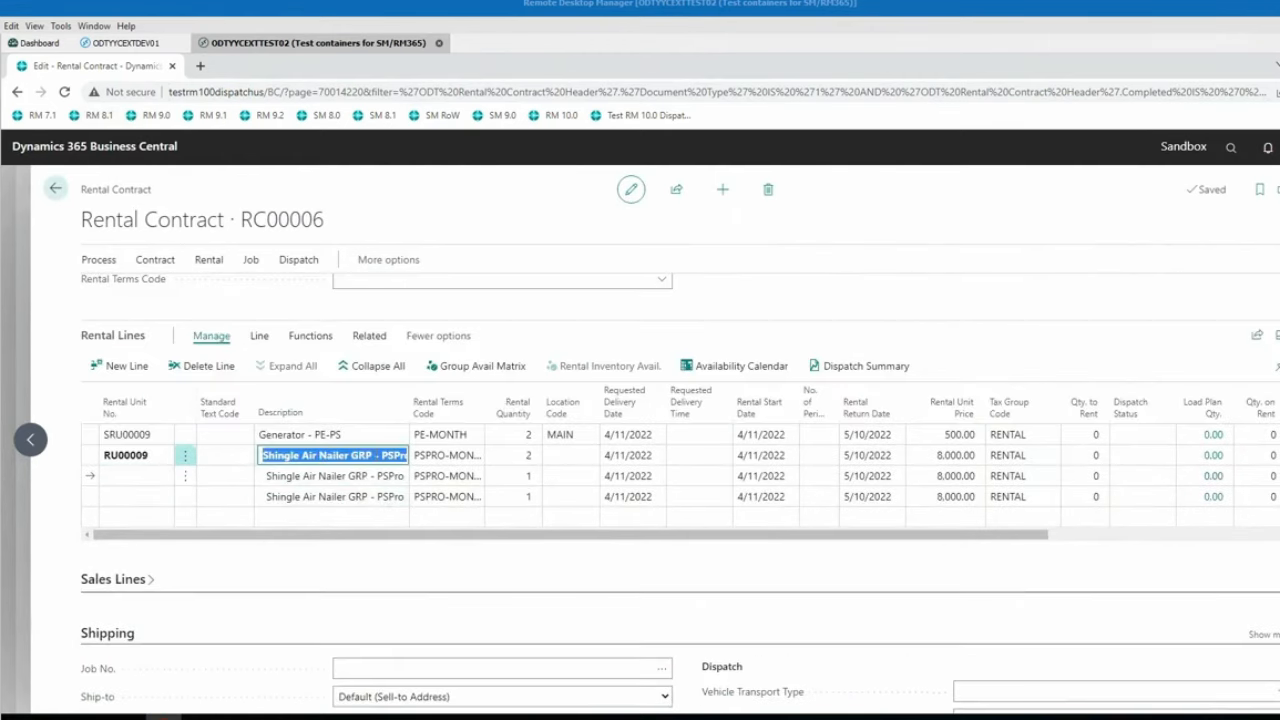
left_click(757, 368)
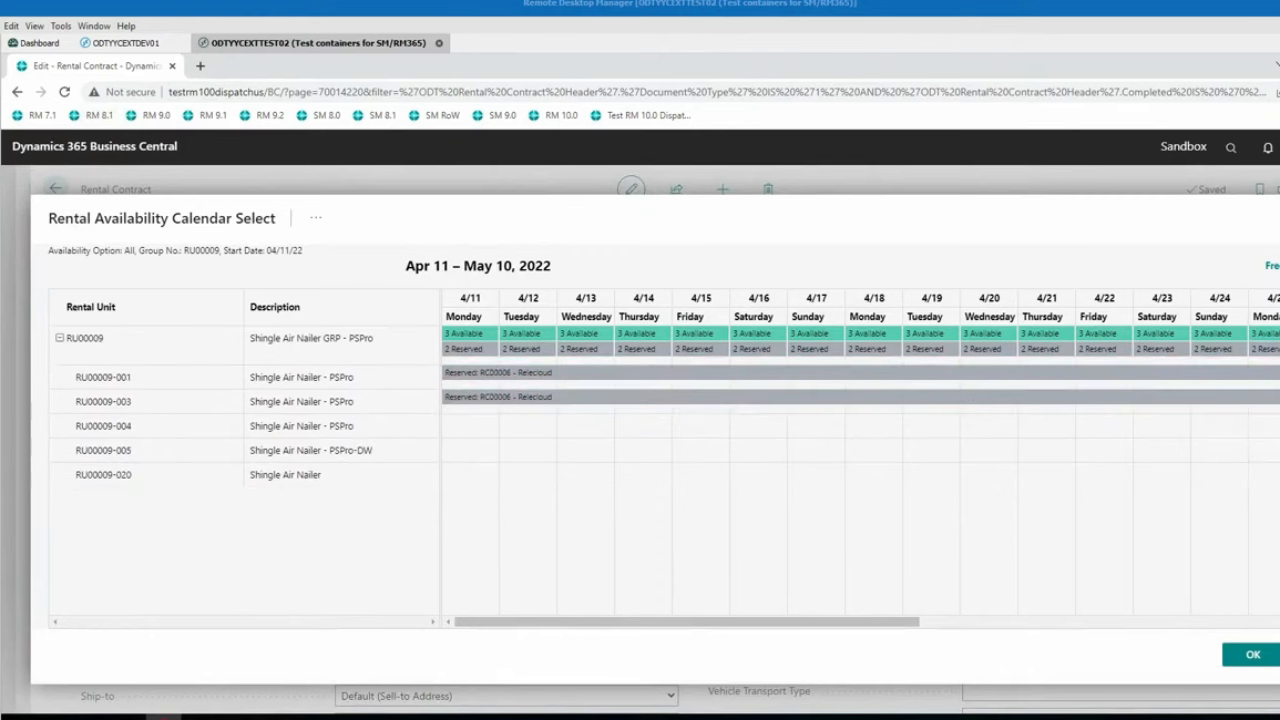
left_click(1254, 652)
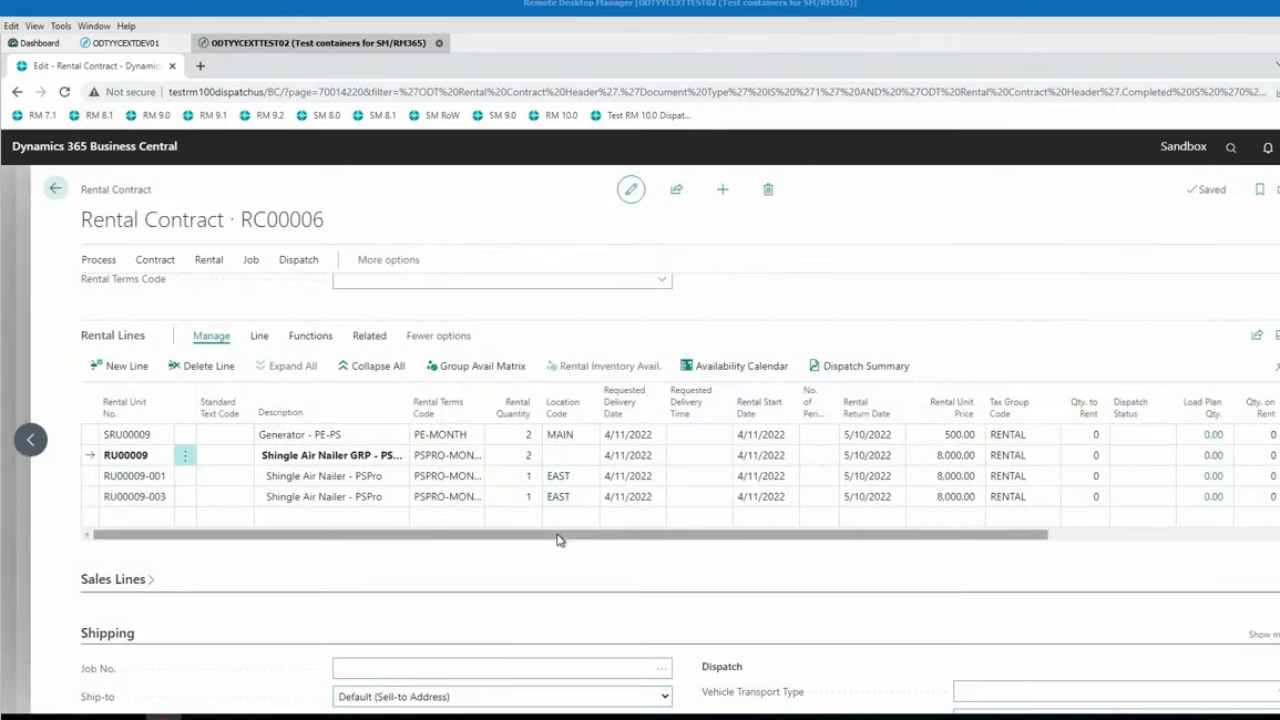
Set the Dispatch Status of contract RC00006 to Delivery and apply it to all rental lines
left_click(567, 432)
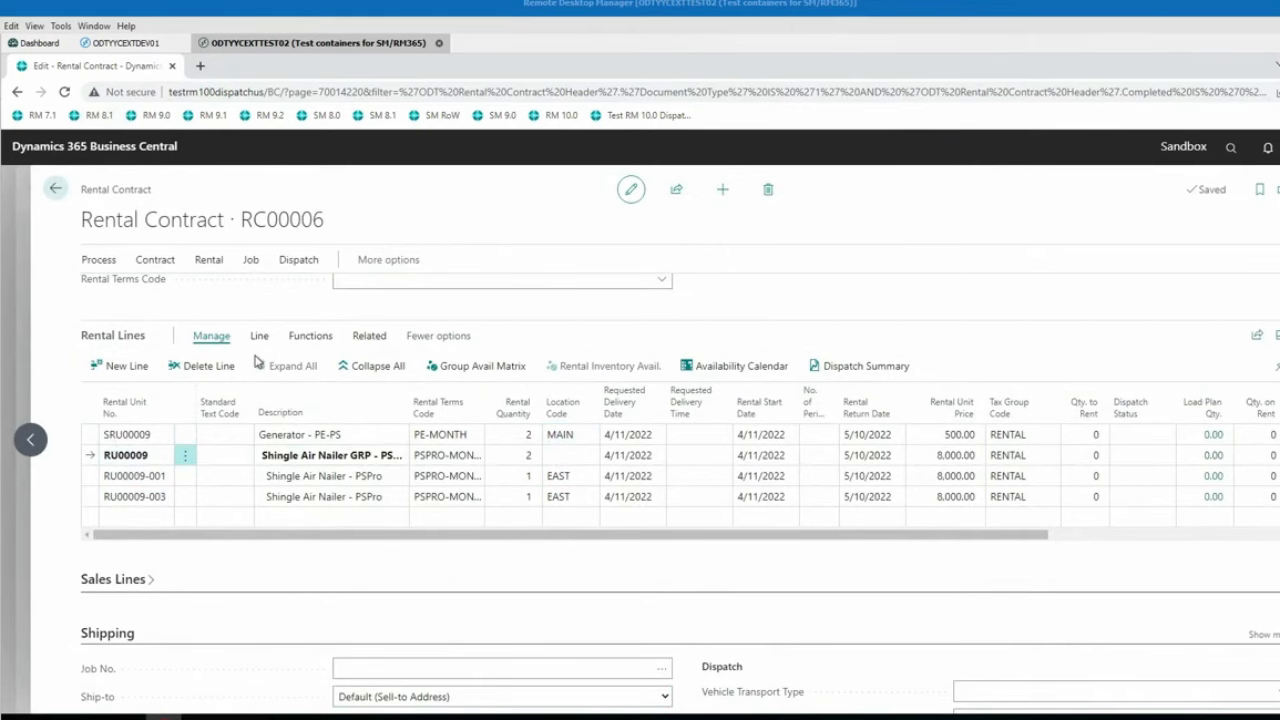
scroll(340, 434, "down", 2)
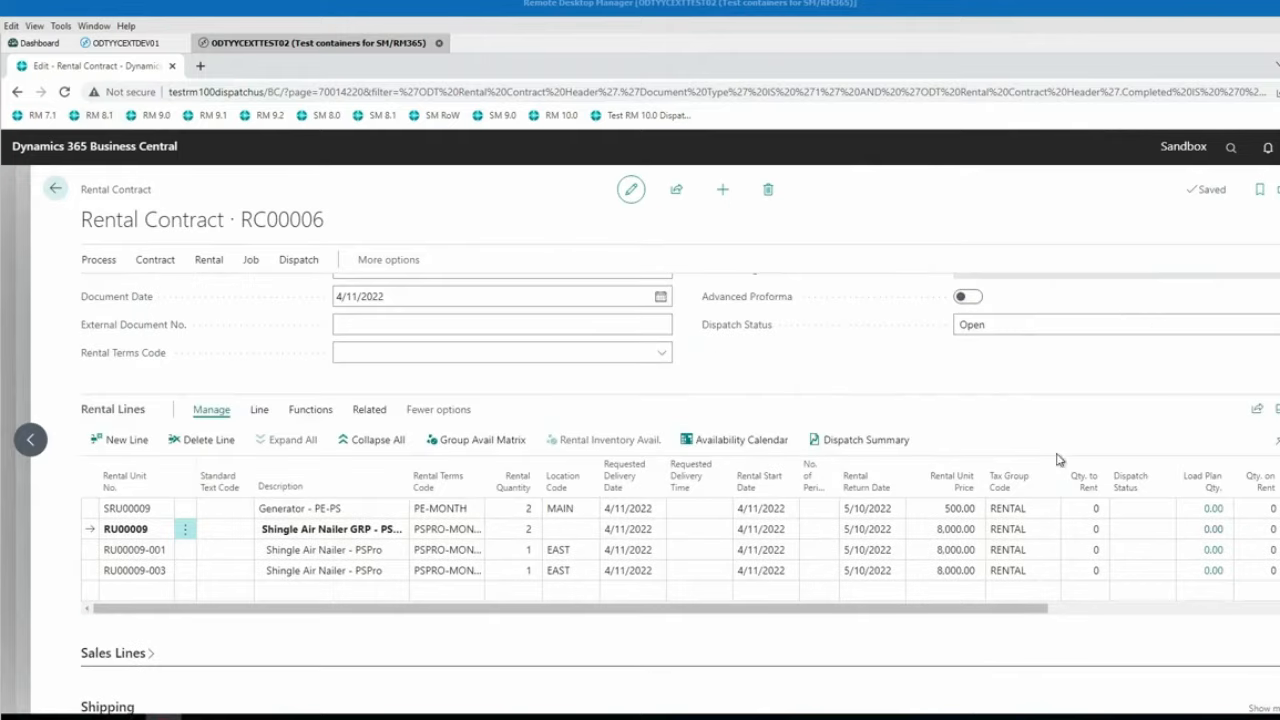
scroll(1040, 465, "up", 3)
left_click(1064, 325)
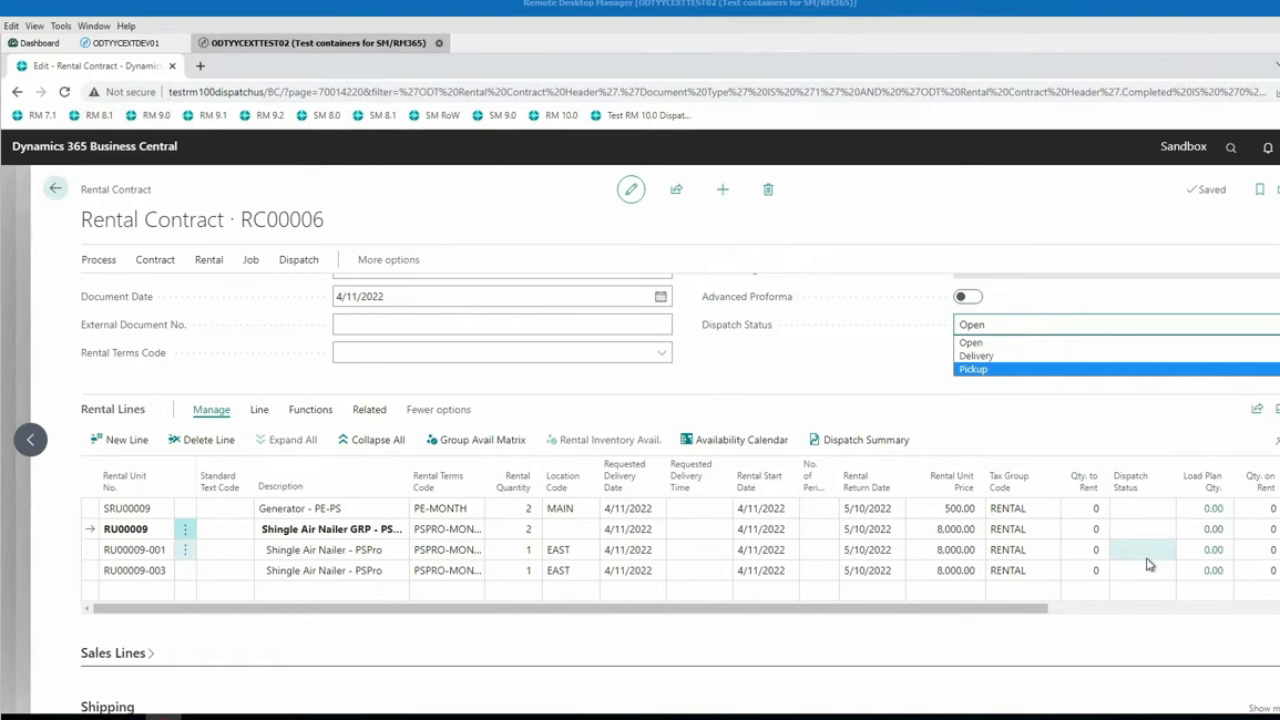
left_click(993, 357)
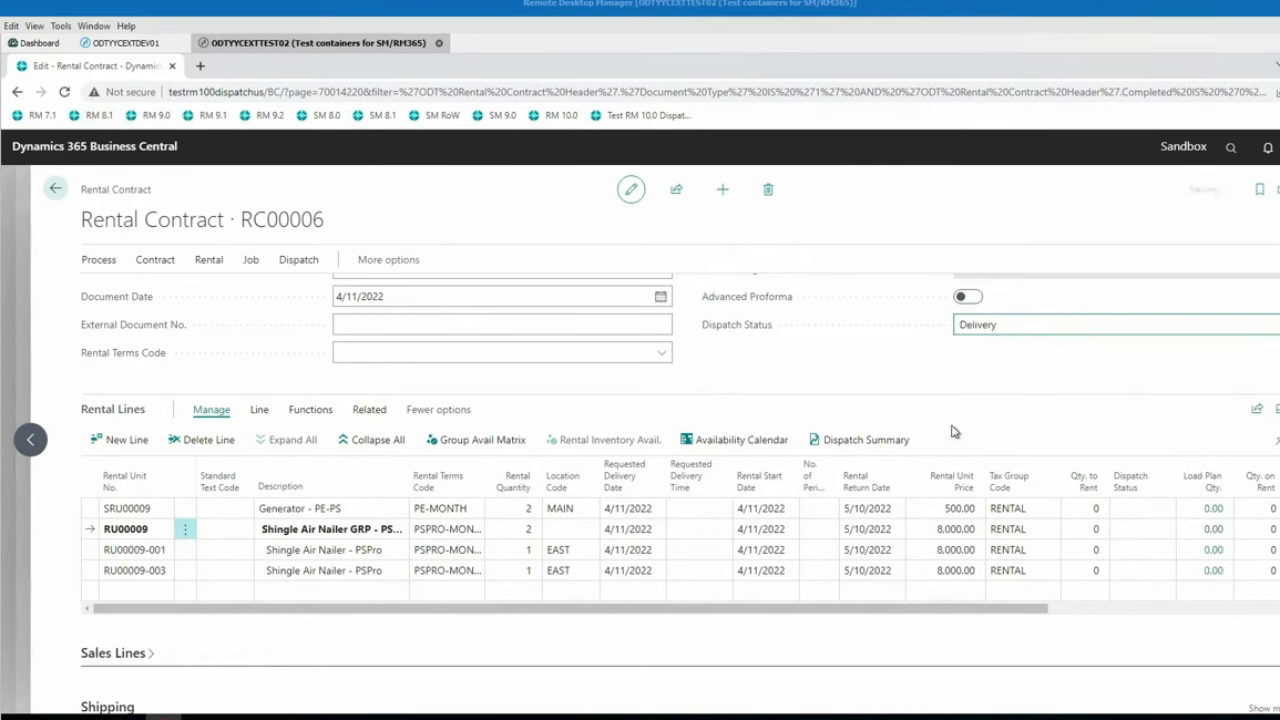
left_click(770, 474)
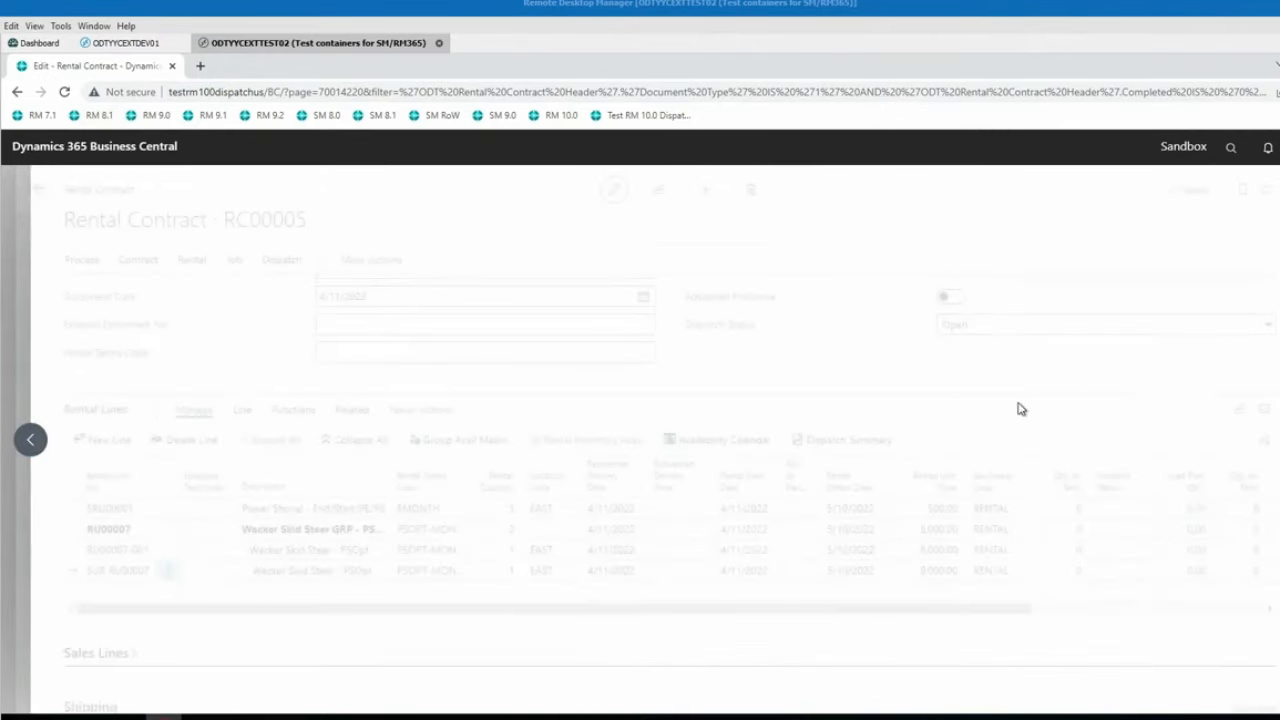
Set the Dispatch Status of contract RC00005 to Delivery and apply it to all its rental lines
left_click(998, 330)
left_click(978, 356)
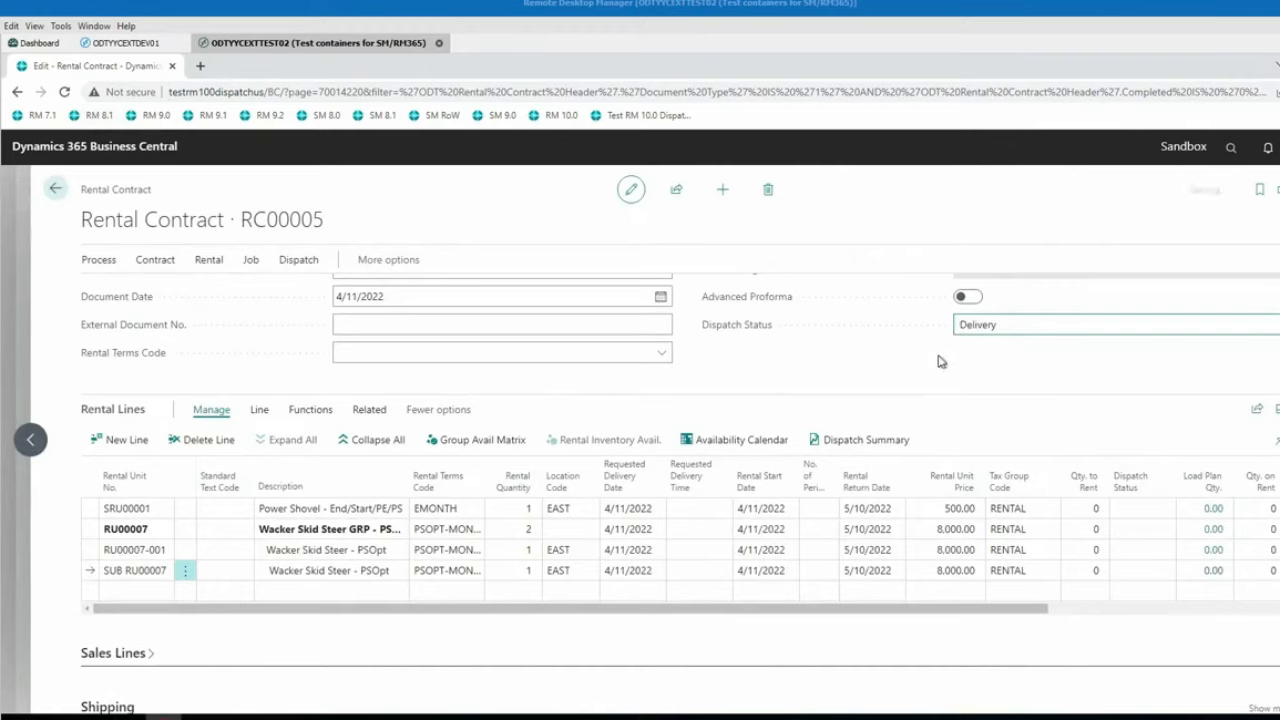
left_click(769, 476)
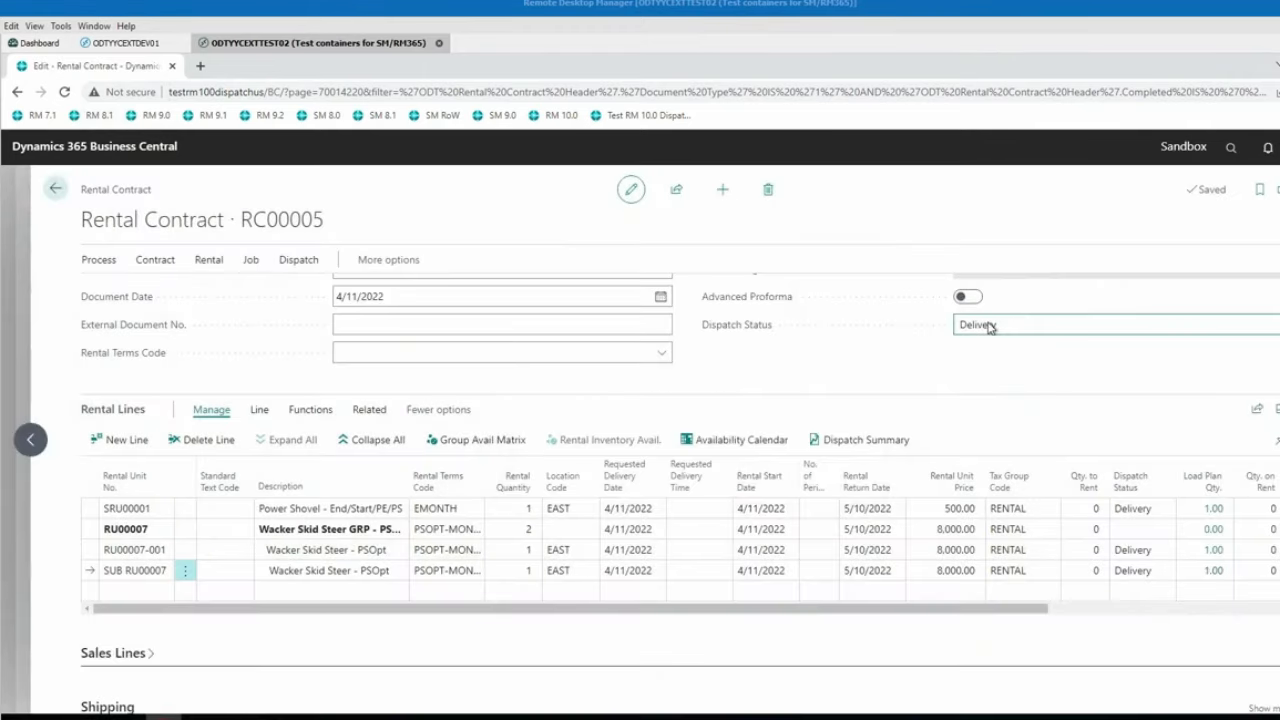
Return to contract RC00004 and set its Dispatch Status to Delivery for all rental lines
left_click(24, 442)
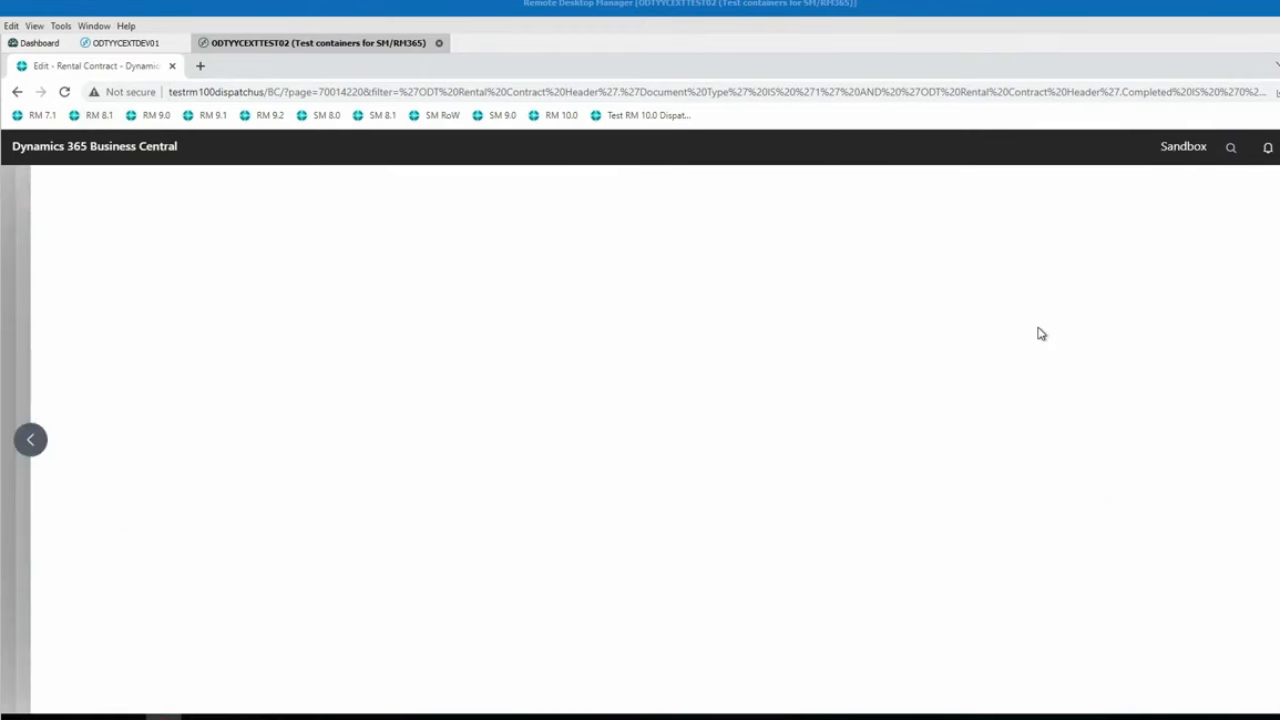
left_click(1037, 330)
left_click(987, 356)
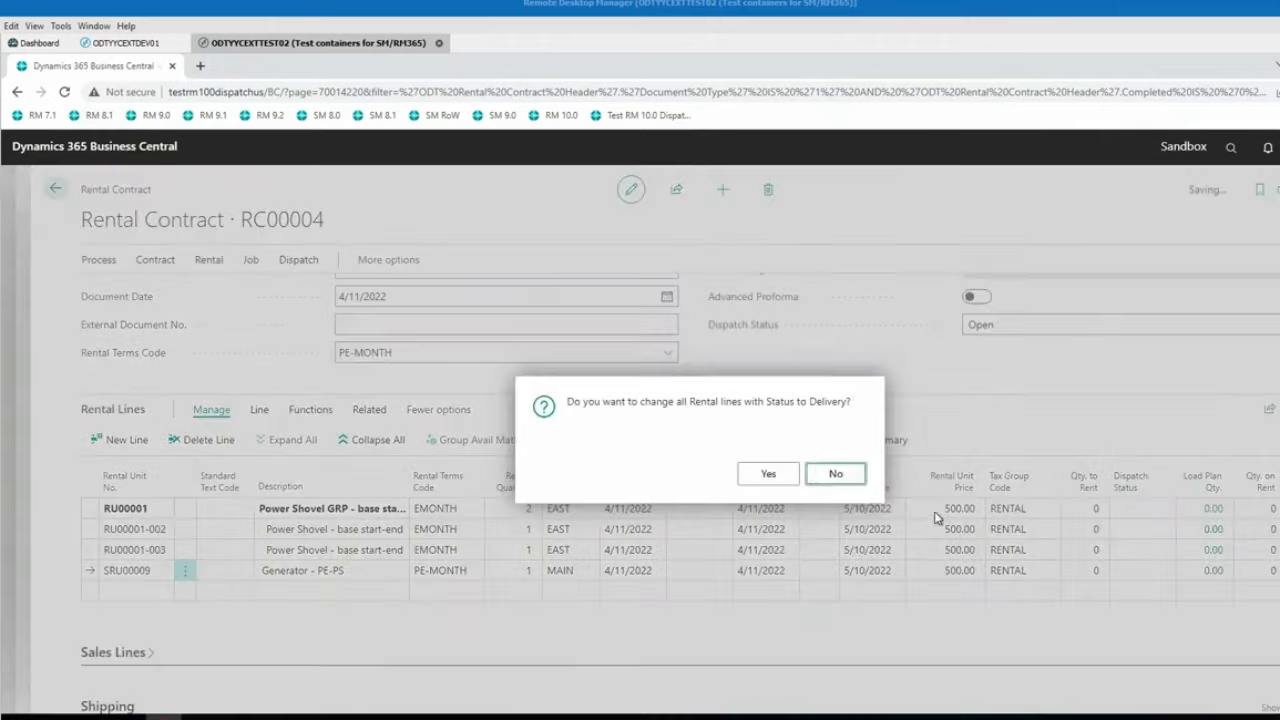
key("Return")
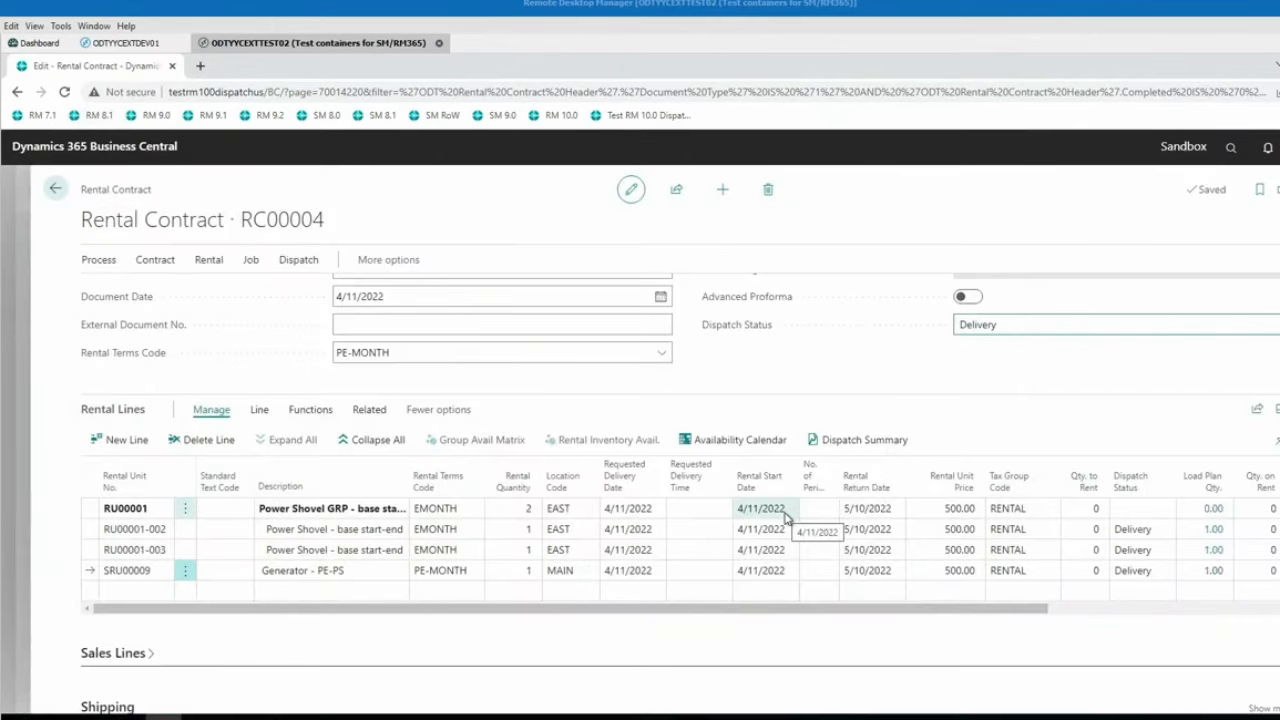
Review the dispatch load options available on rental contract RC00004, then return to the open contracts list
scroll(571, 394, "up", 2)
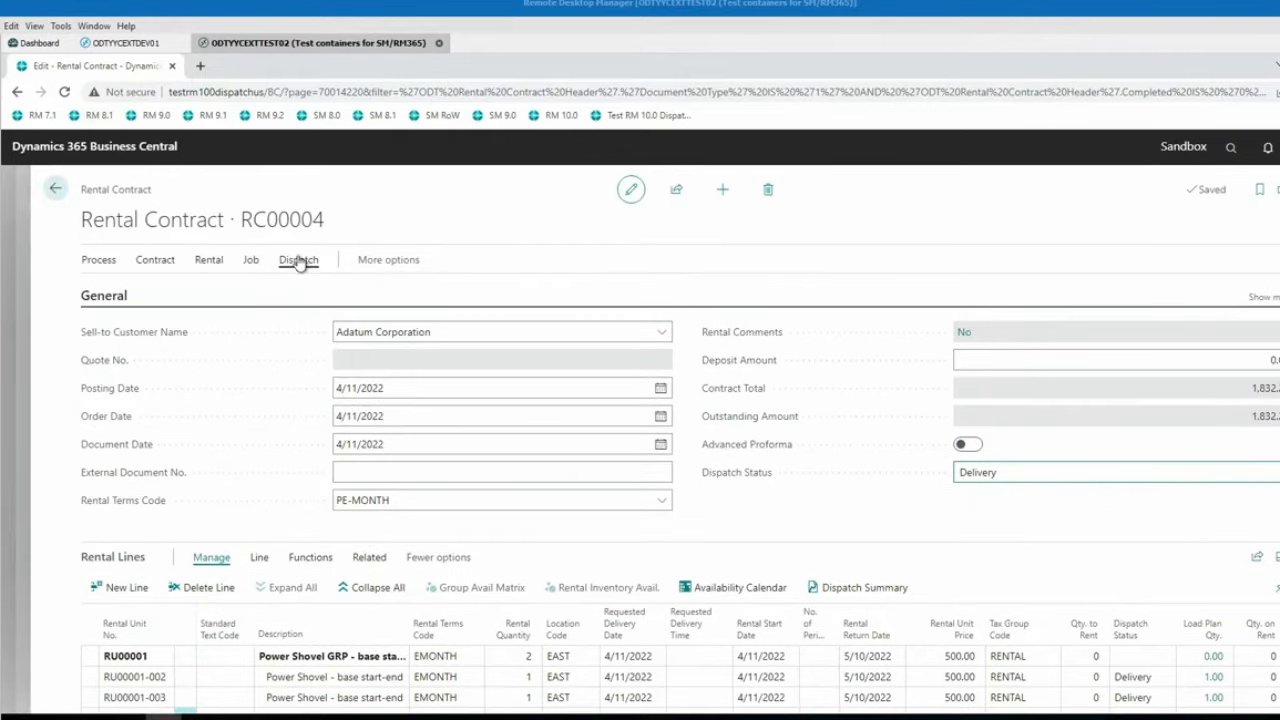
left_click(298, 262)
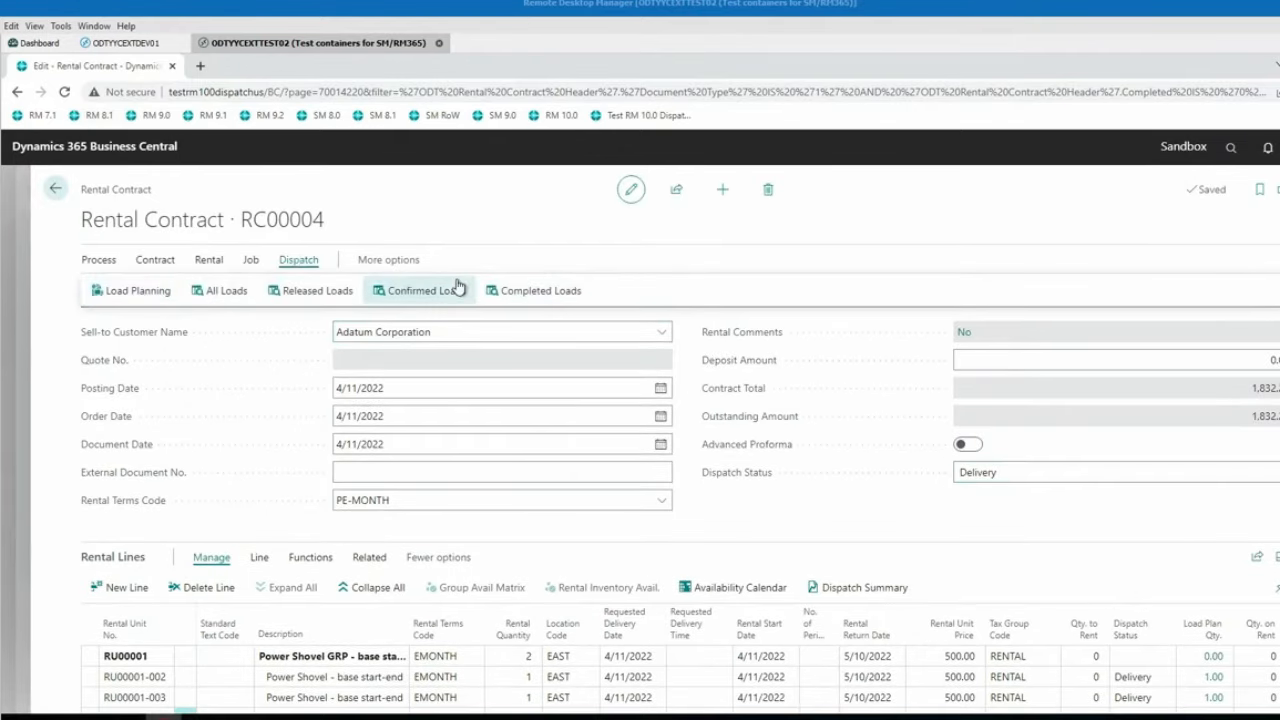
left_click(56, 192)
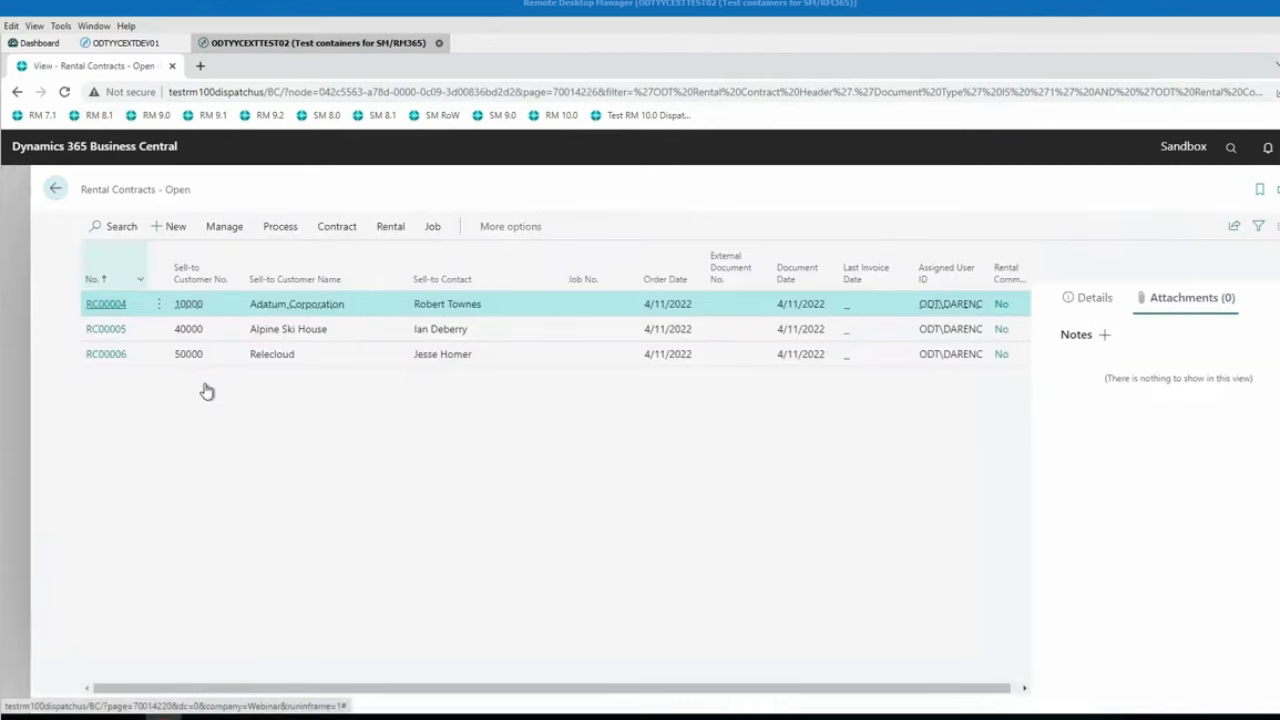
Open the Planning Worksheet from the home page's dispatch activities and examine the site codes and addresses of the unassigned delivery lines
left_click(55, 190)
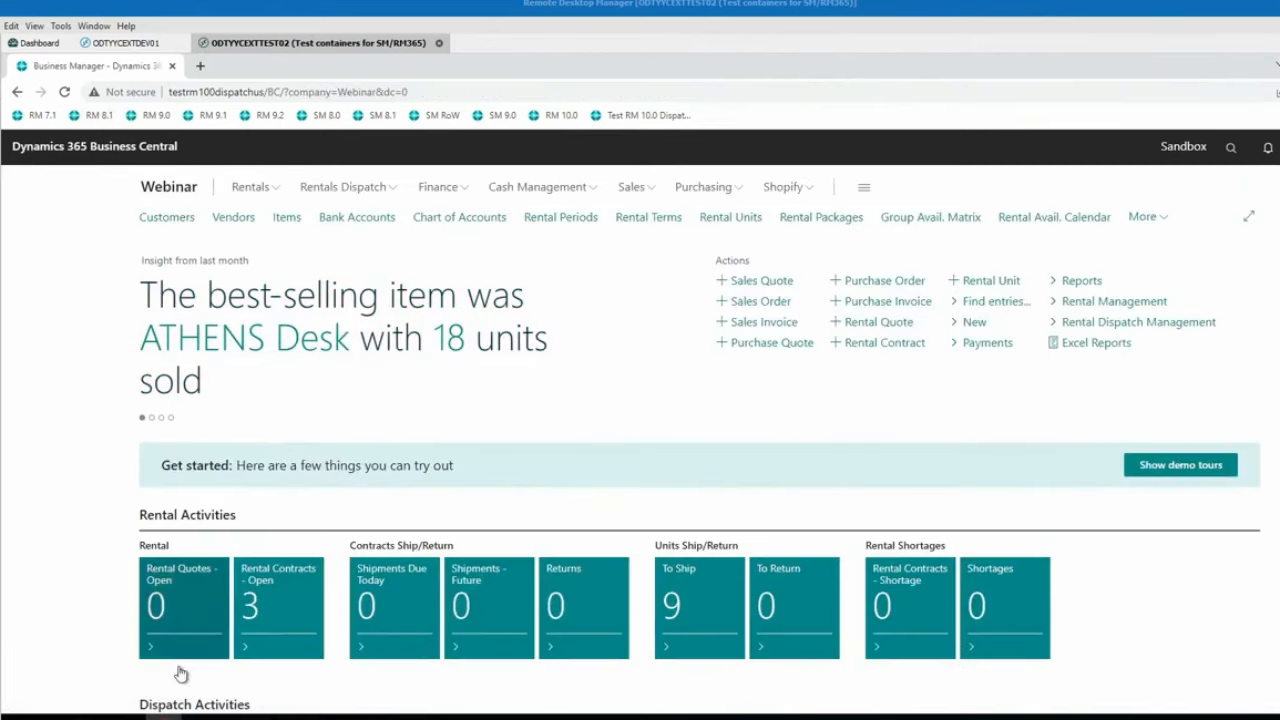
scroll(244, 435, "down", 3)
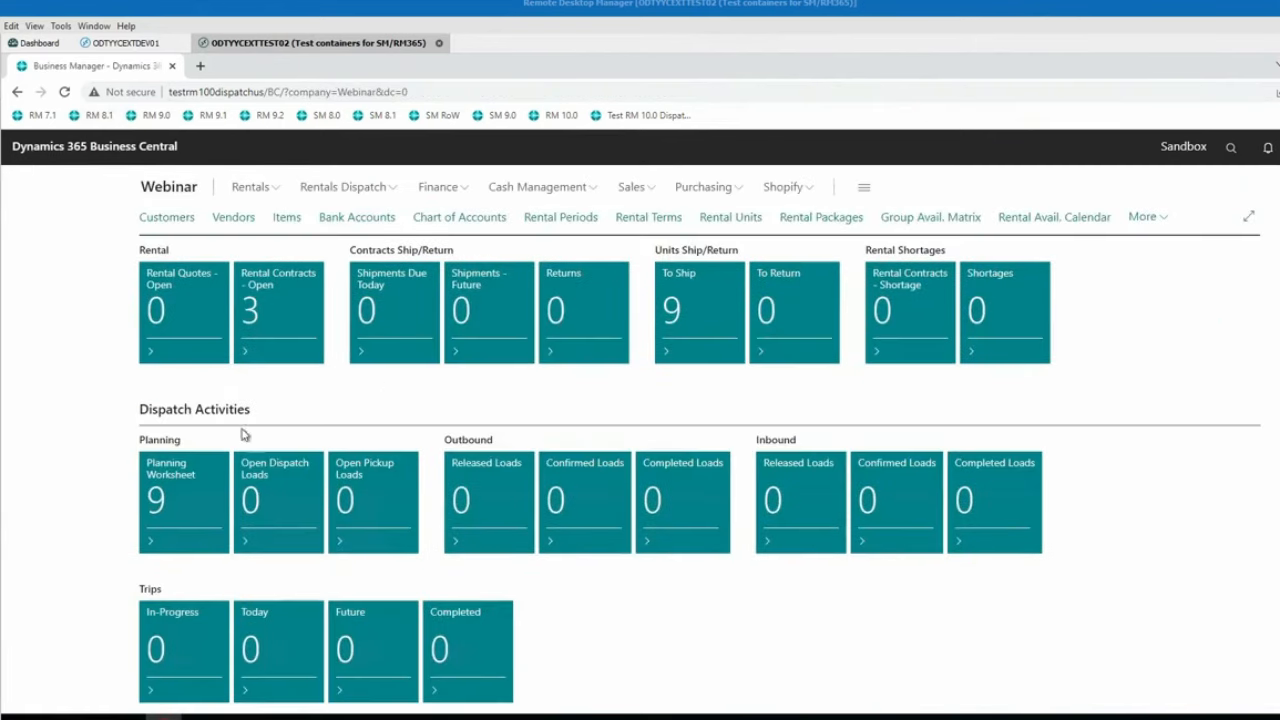
left_click(189, 490)
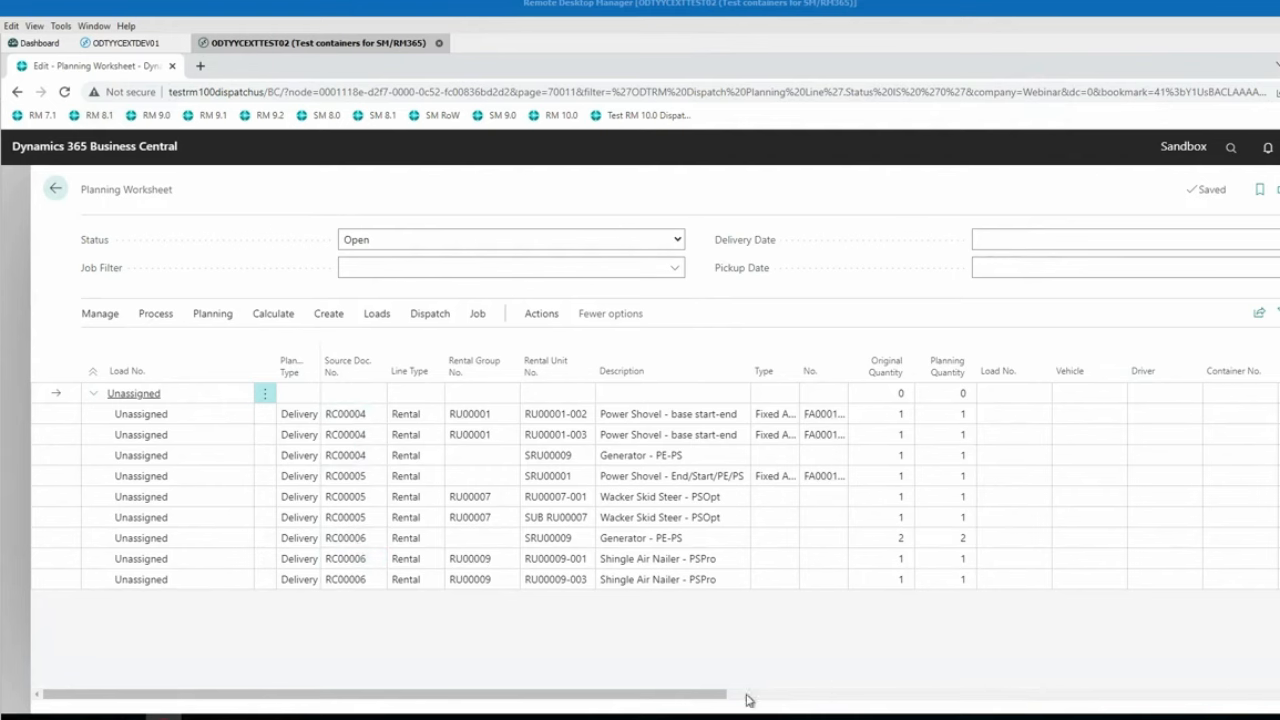
left_click_drag(705, 694, 1250, 695)
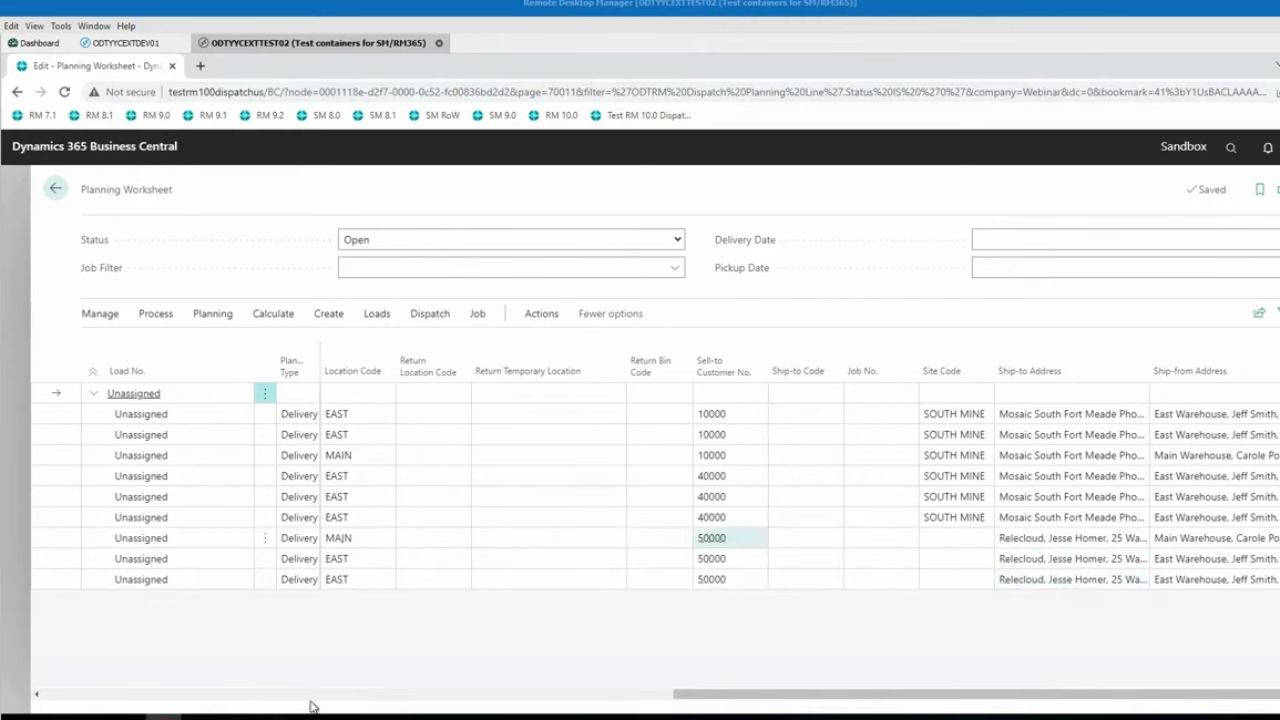
Create dispatch loads for all unassigned planning lines, from RU00001-002 through RU00009-003, by calculating loads per job and location
left_click(560, 700)
left_click(468, 414)
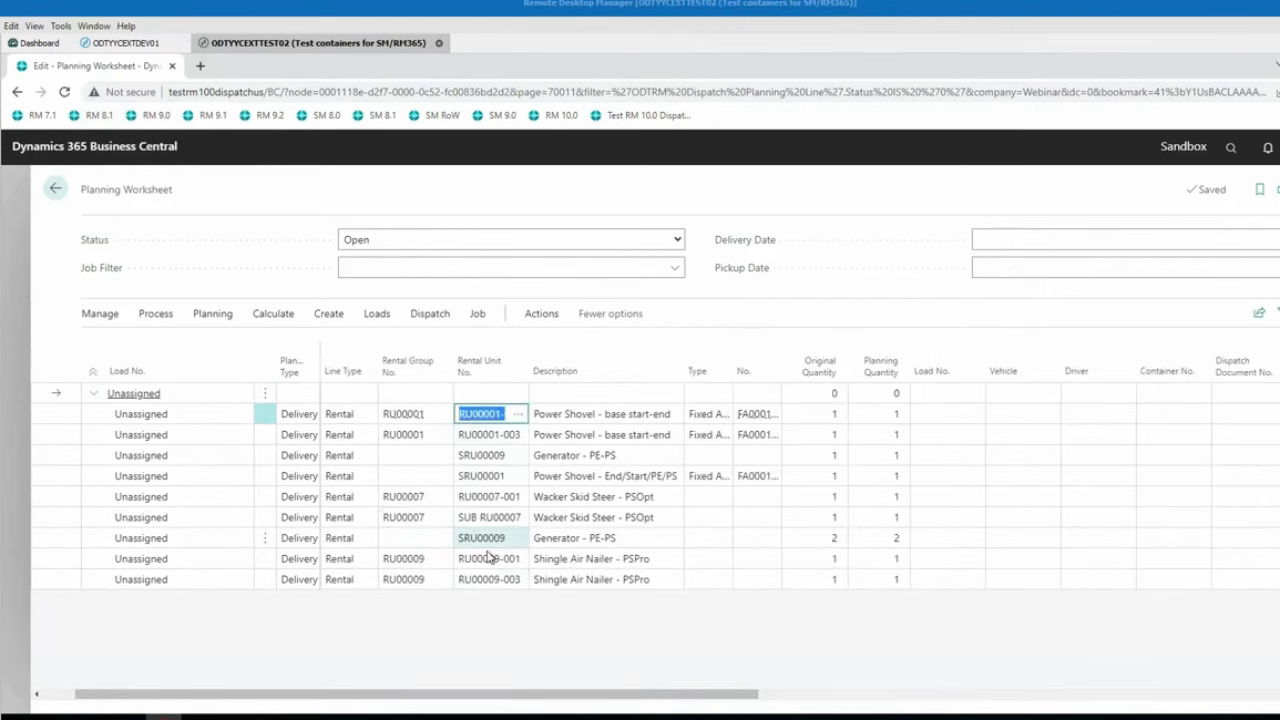
left_click(480, 579, "shift")
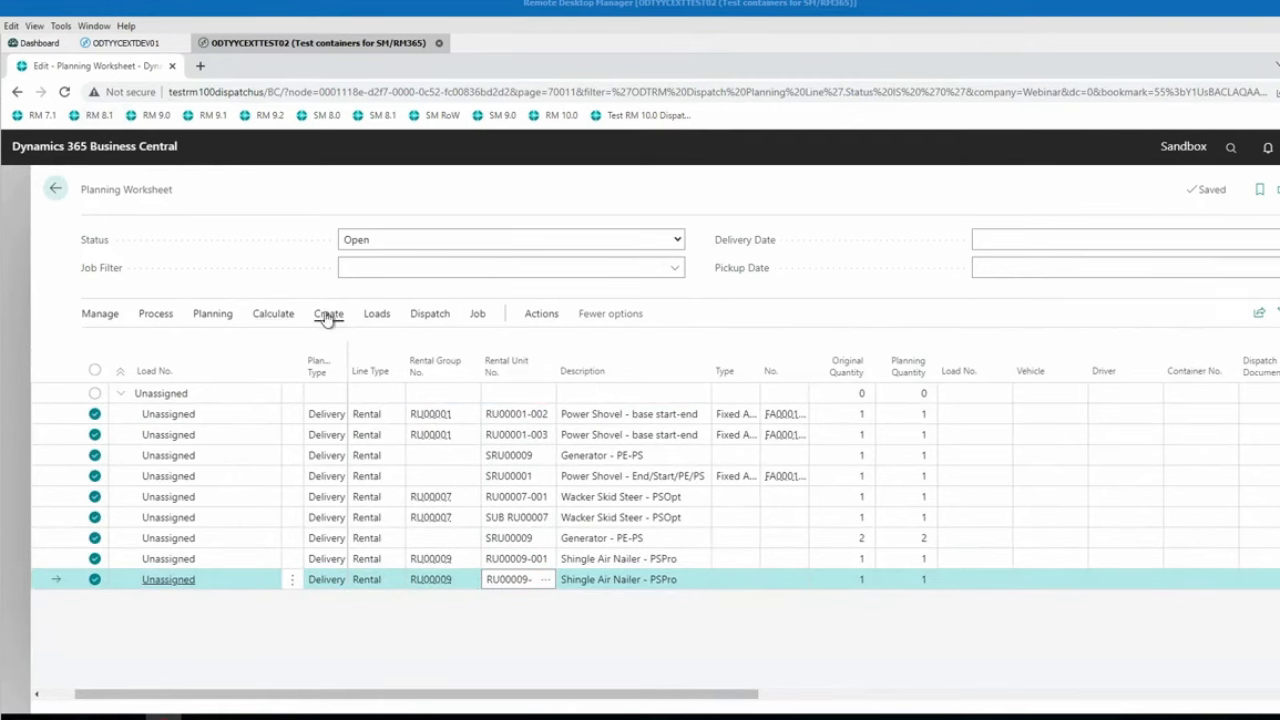
left_click(274, 316)
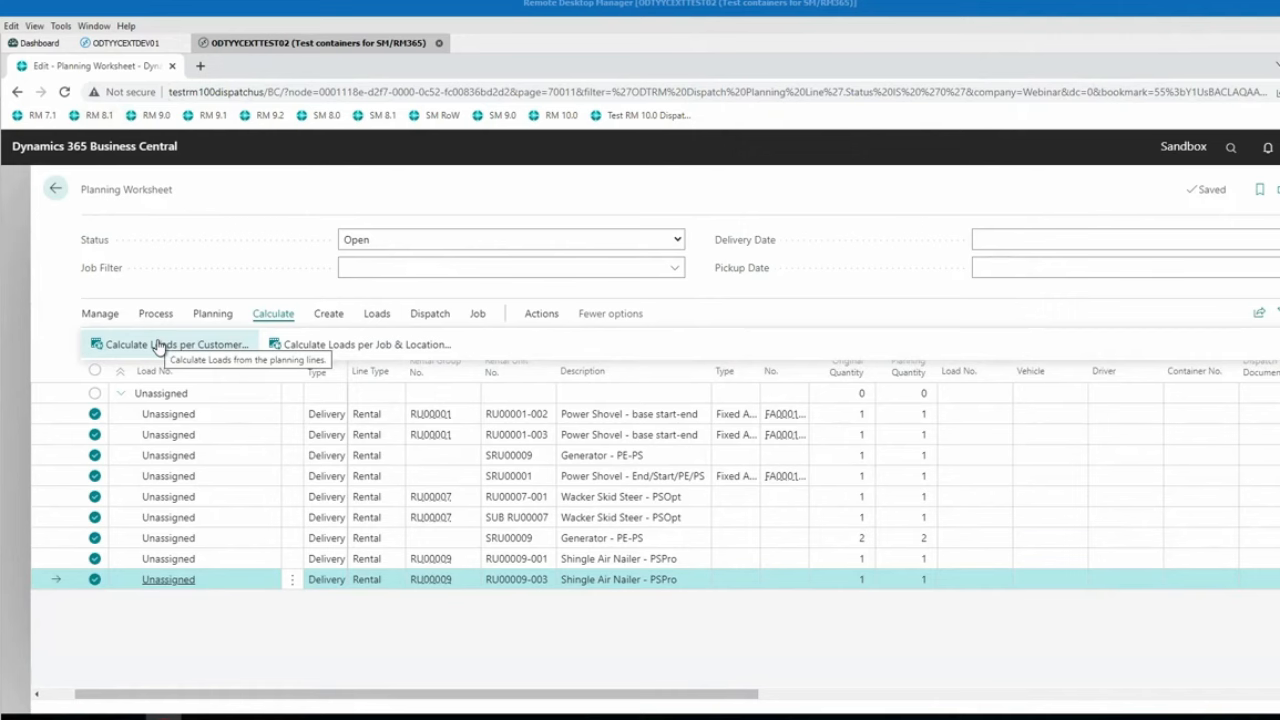
left_click(385, 347)
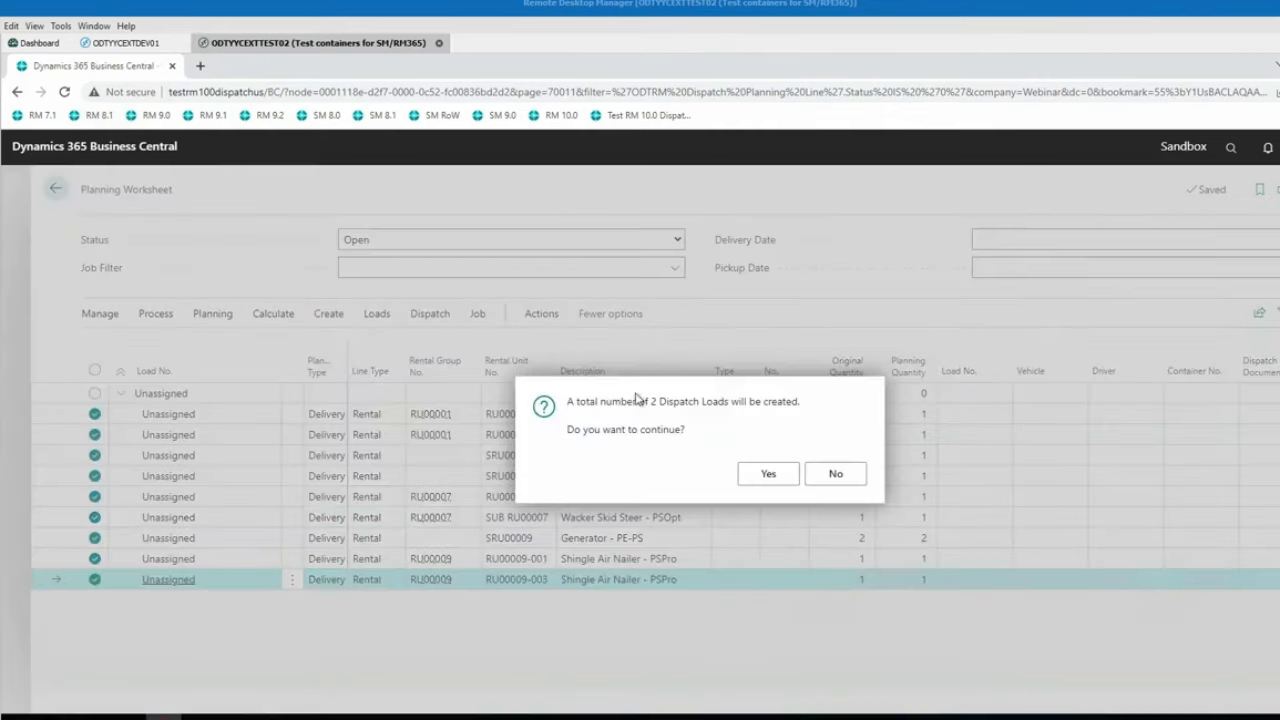
left_click(773, 480)
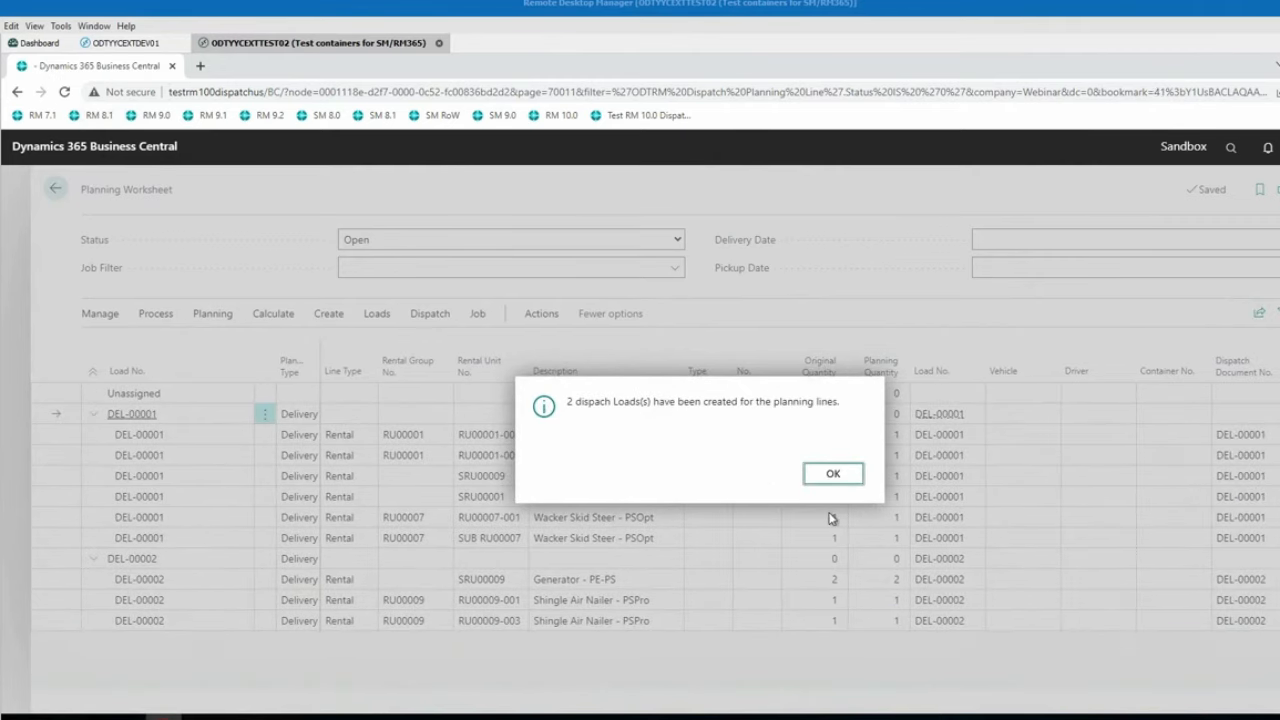
left_click(845, 474)
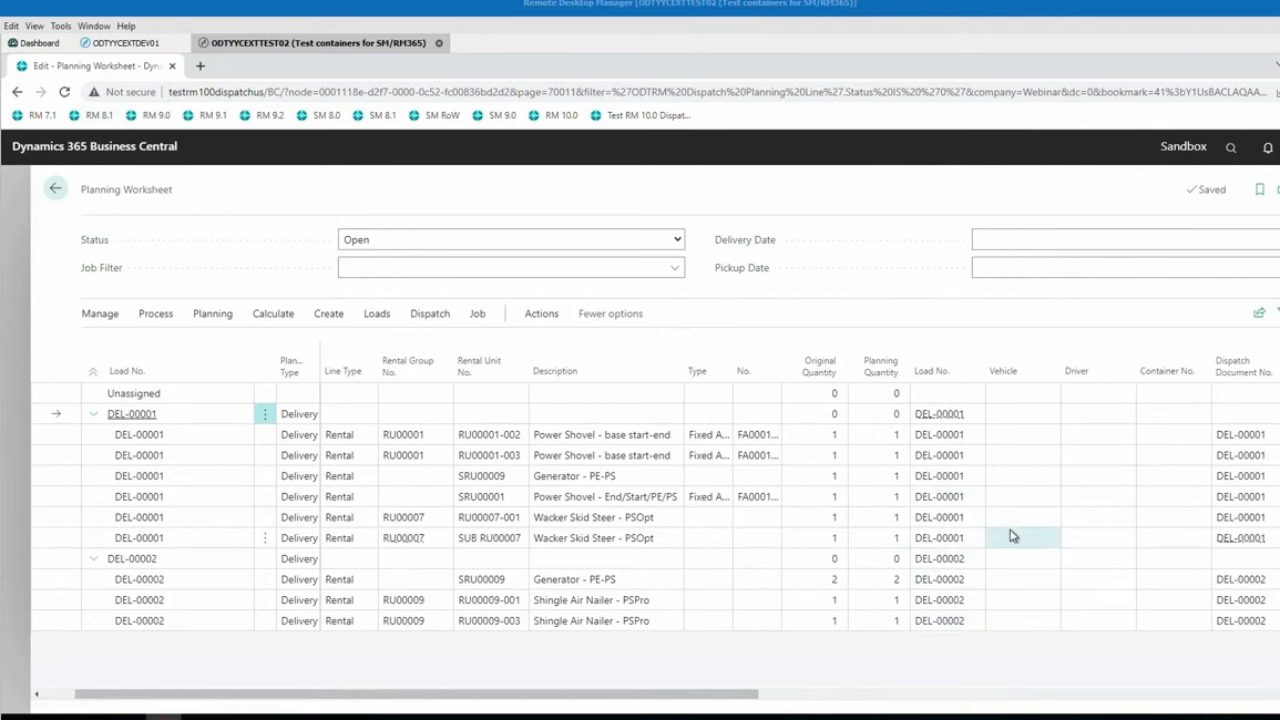
Open dispatch load DEL-00001 for editing, examine the available drivers, and return to the Planning Worksheet without assigning one
left_click(951, 415)
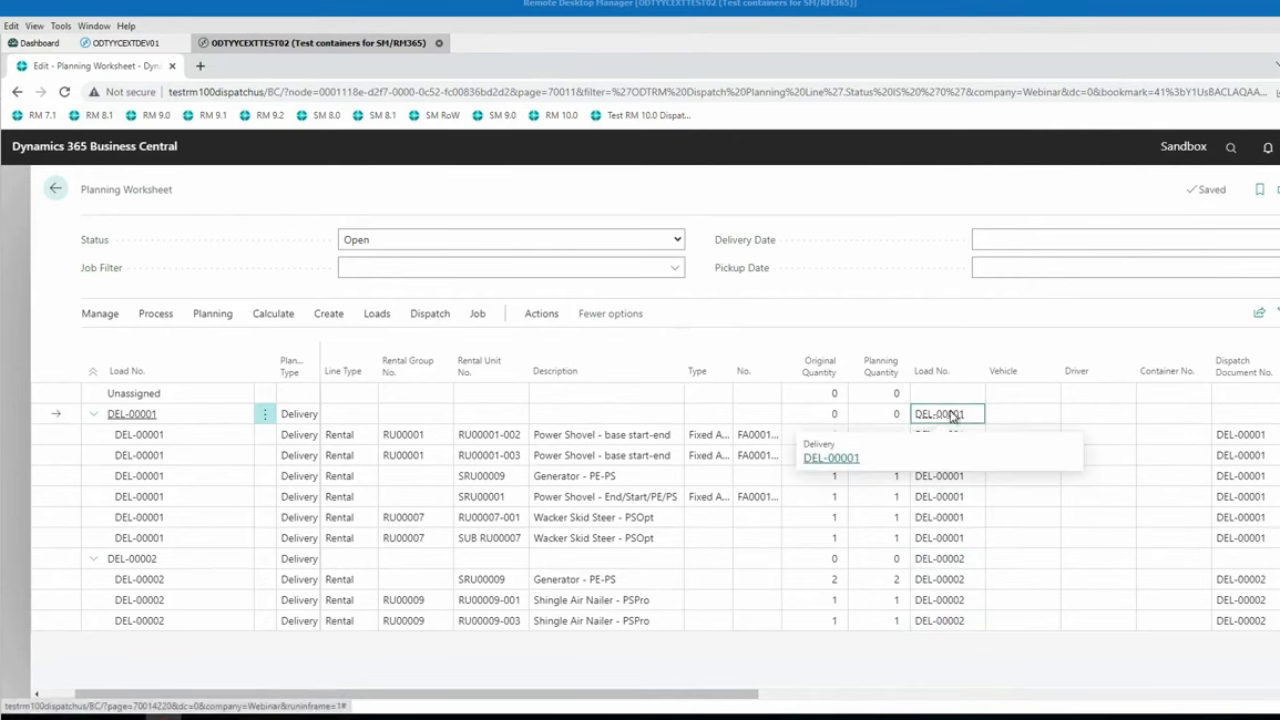
left_click(849, 460)
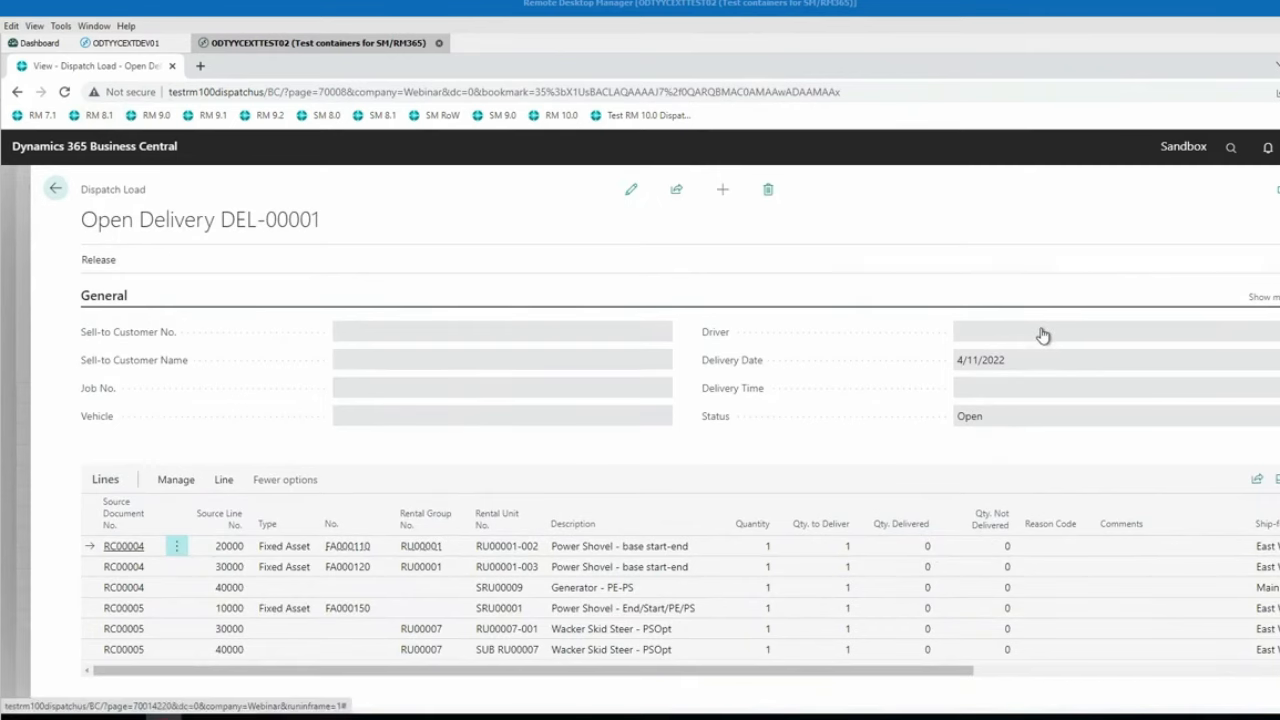
left_click(631, 191)
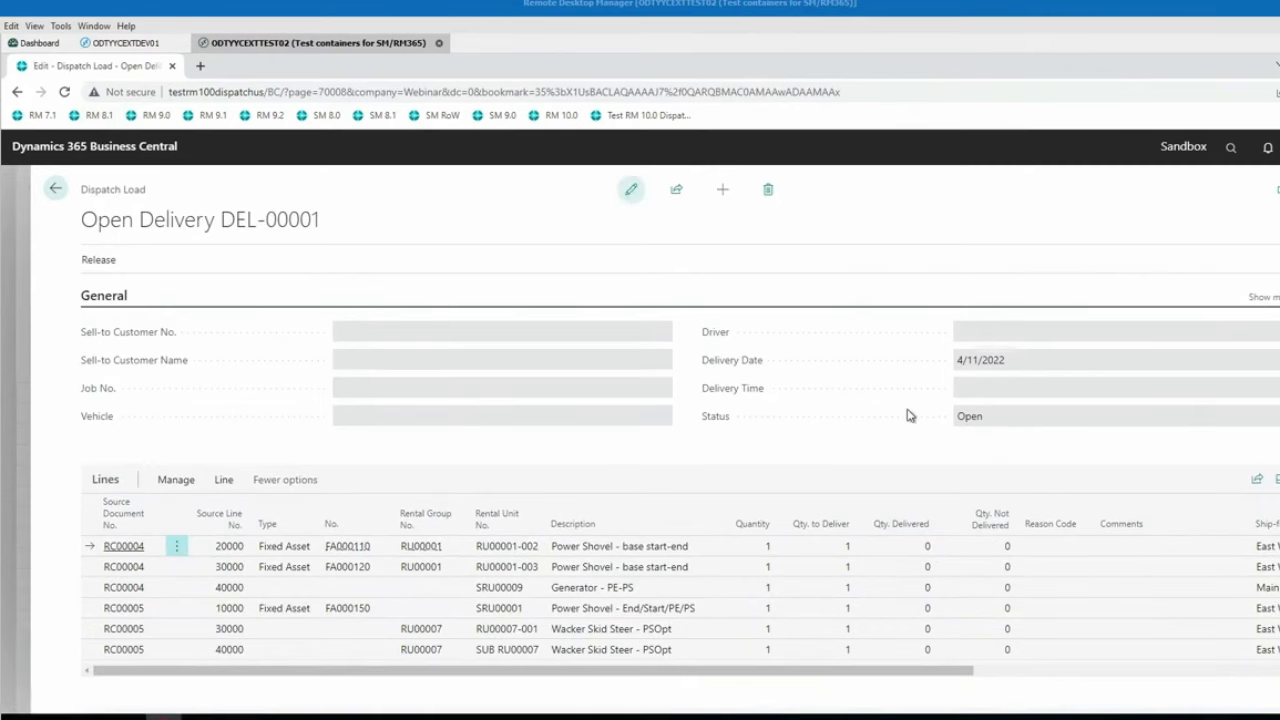
left_click(1012, 332)
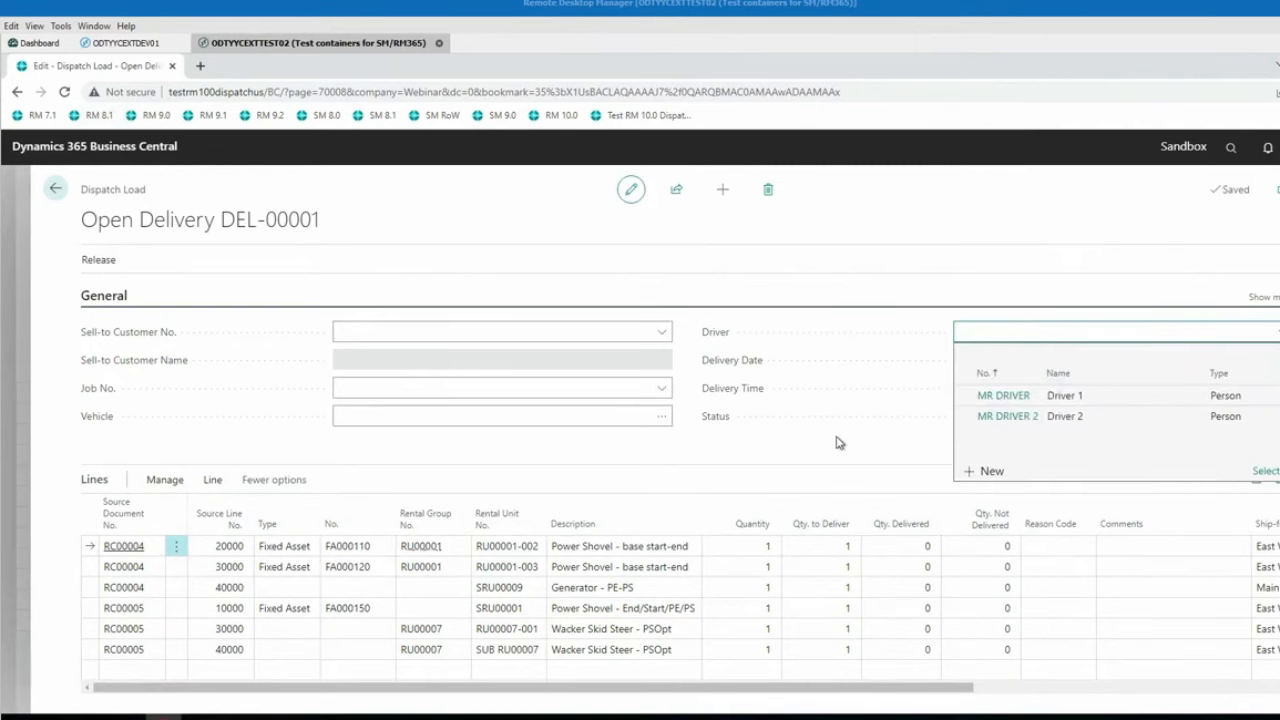
left_click(507, 447)
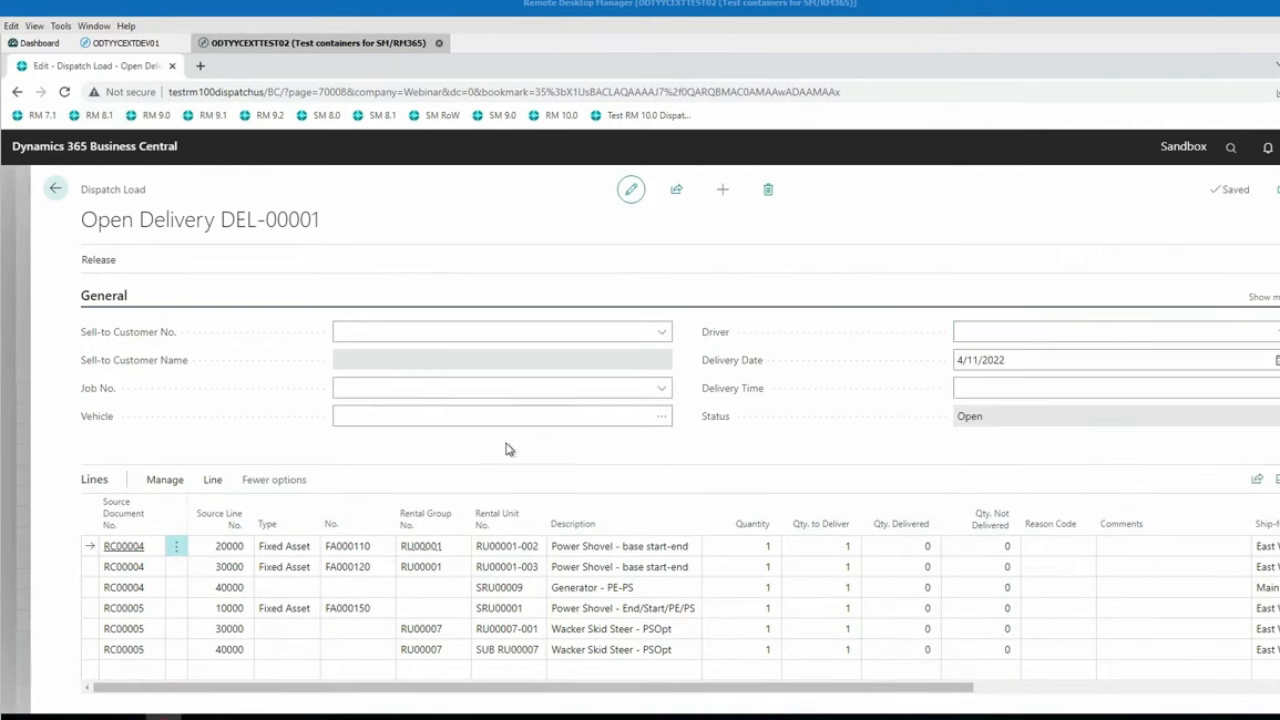
left_click(55, 189)
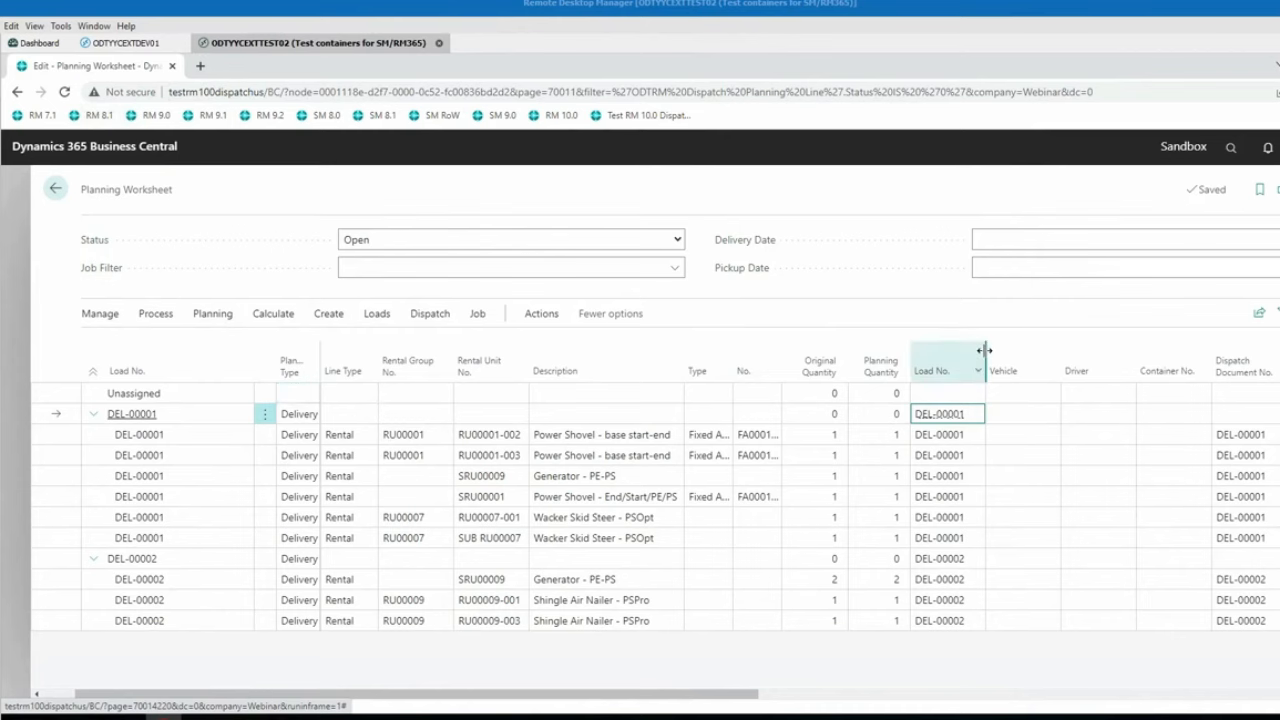
Open the dispatch Resource Calendar from the Planning Worksheet and limit its timeline to vehicles
left_click(1230, 149)
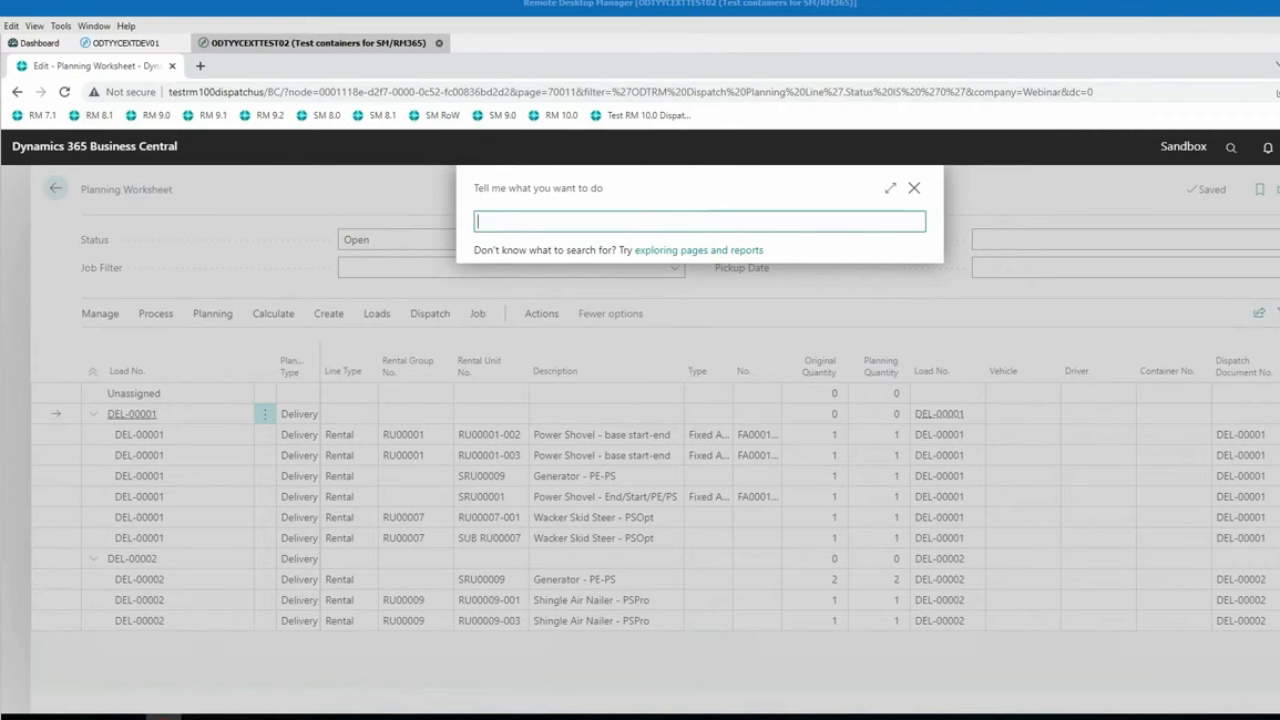
left_click(914, 188)
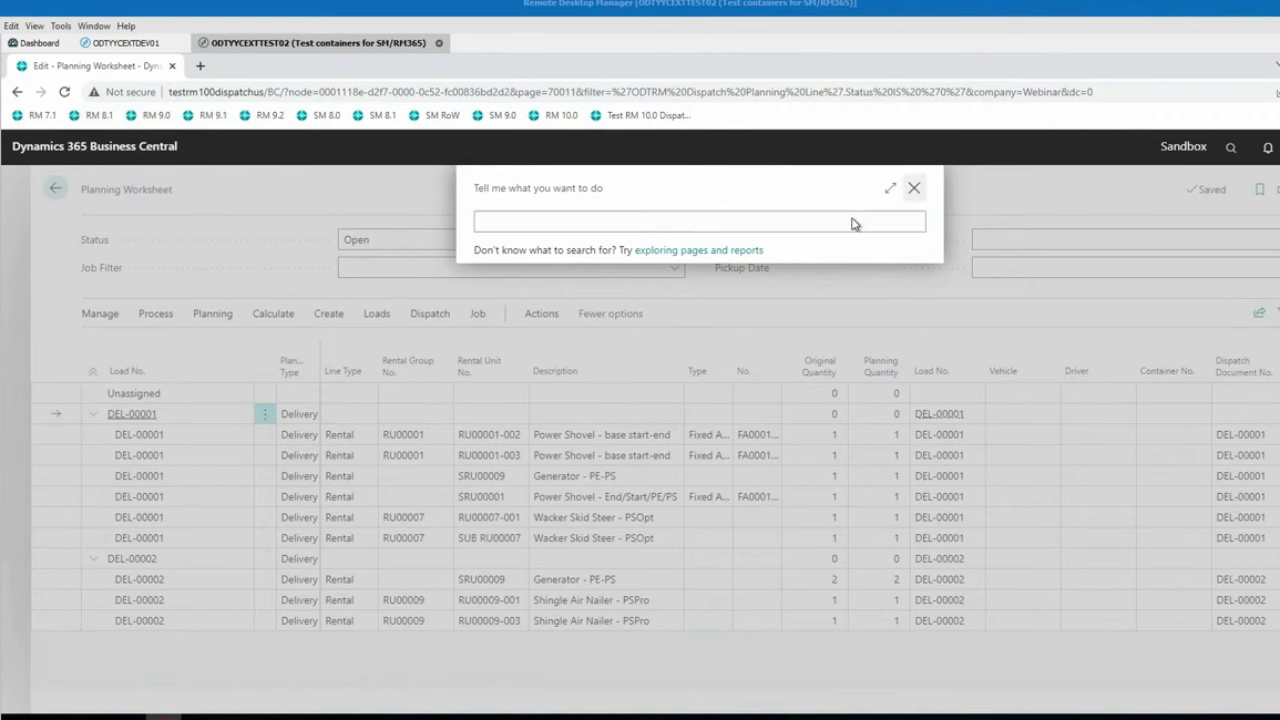
left_click(425, 315)
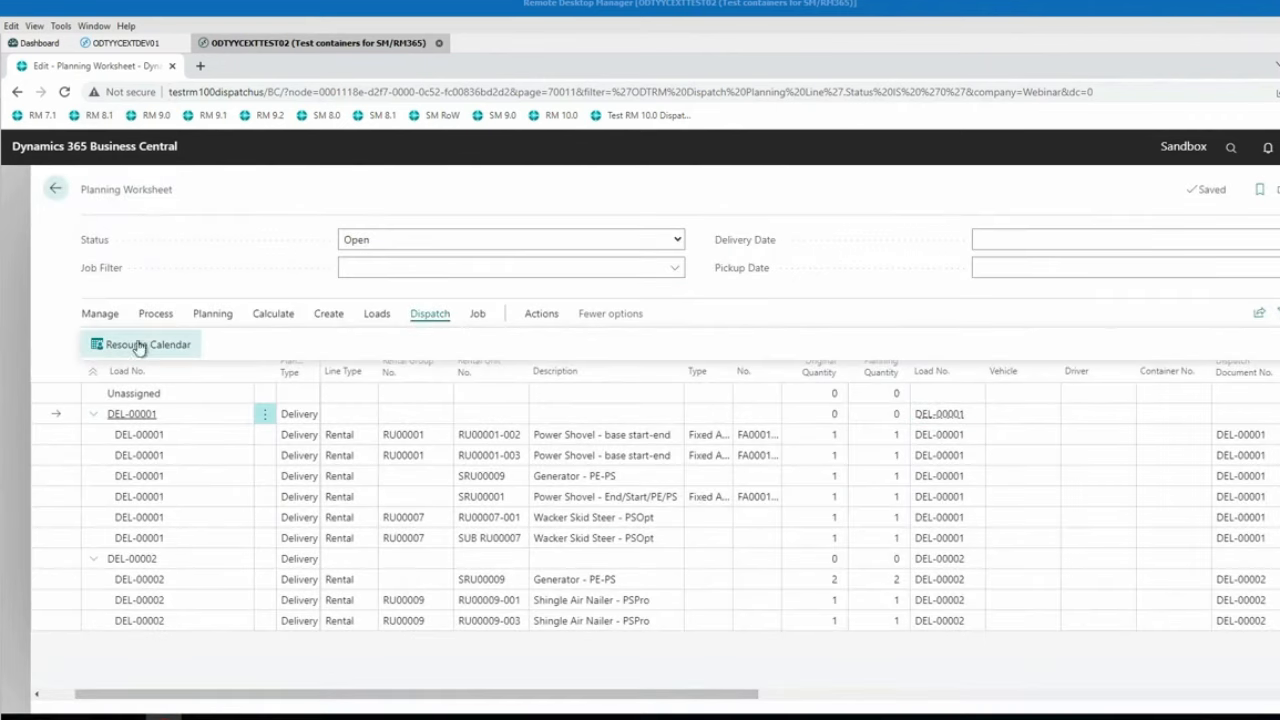
left_click(133, 345)
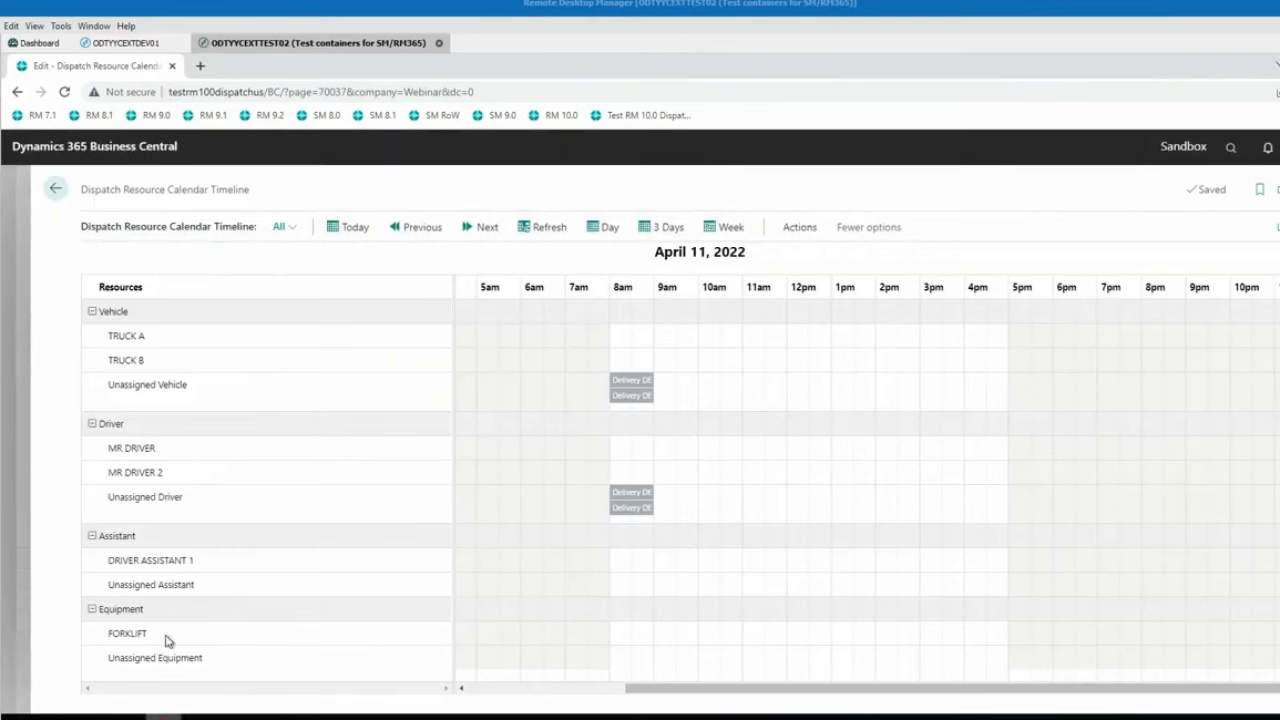
left_click(282, 227)
left_click(306, 320)
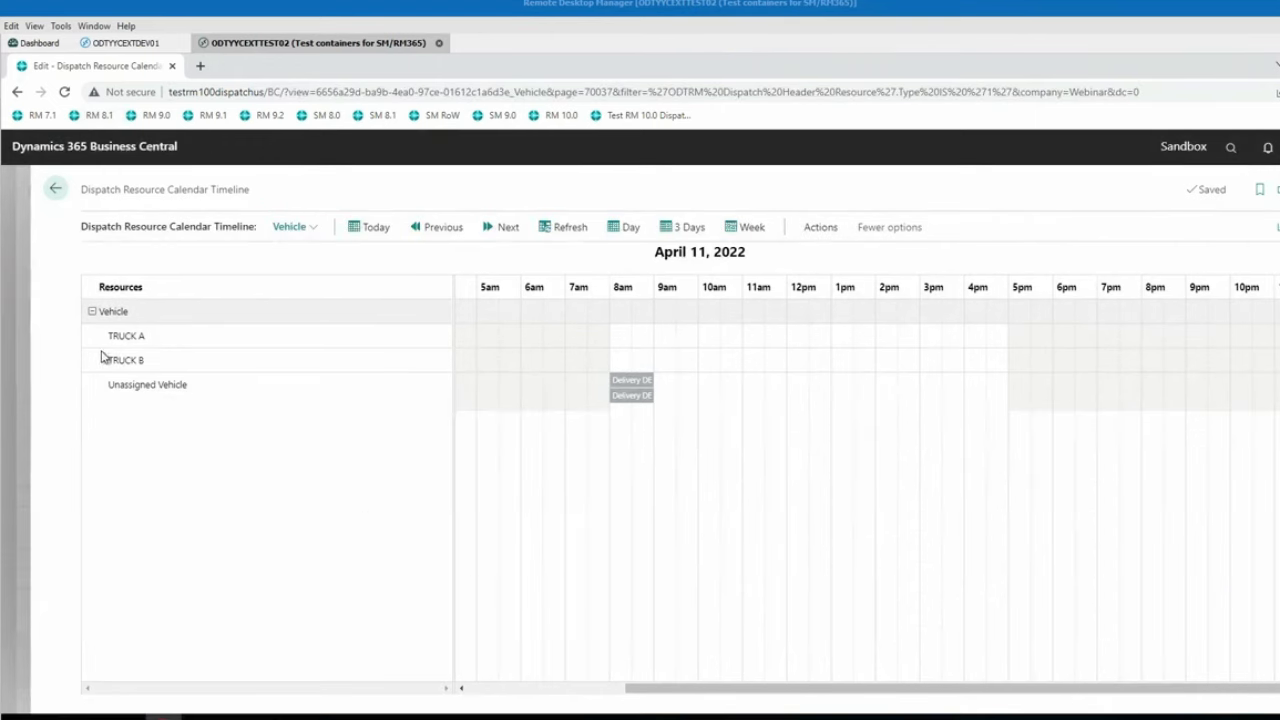
Assign delivery DEL-00001 to TRUCK B at 8am and delivery DEL-00002 to TRUCK A at 11am on April 11, 2022
mouse_move(634, 384)
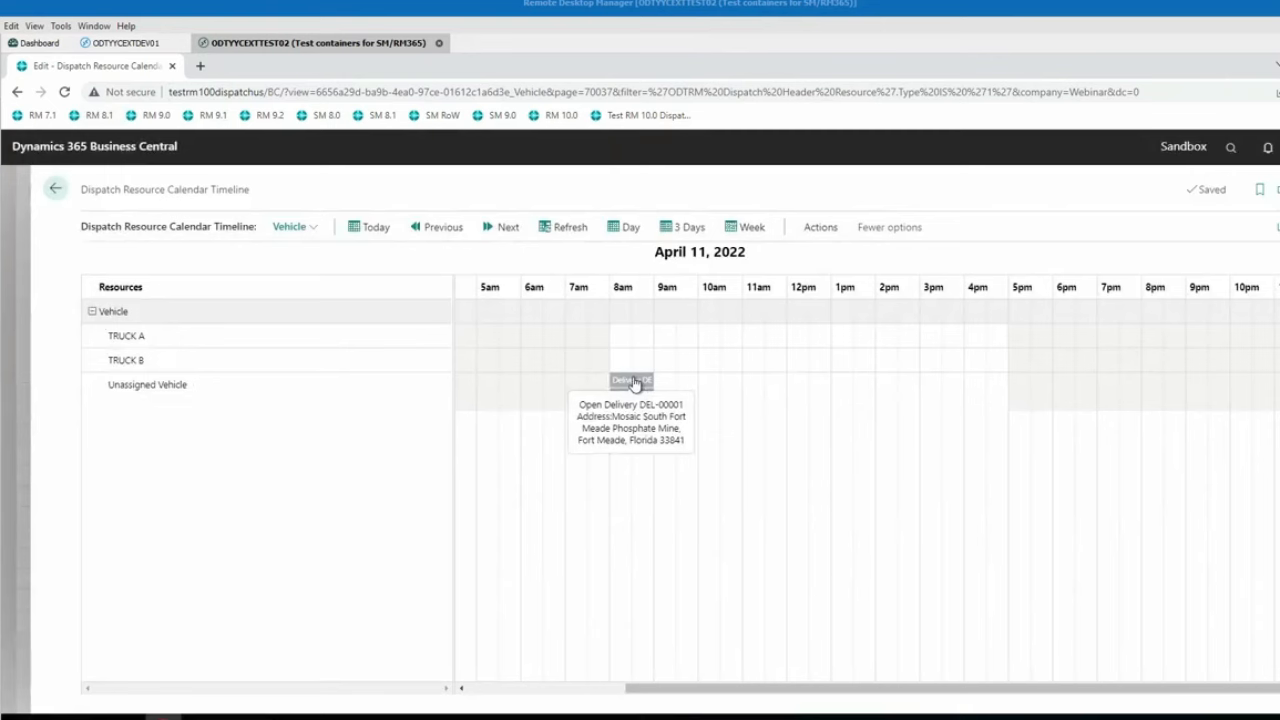
left_click_drag(636, 384, 636, 368)
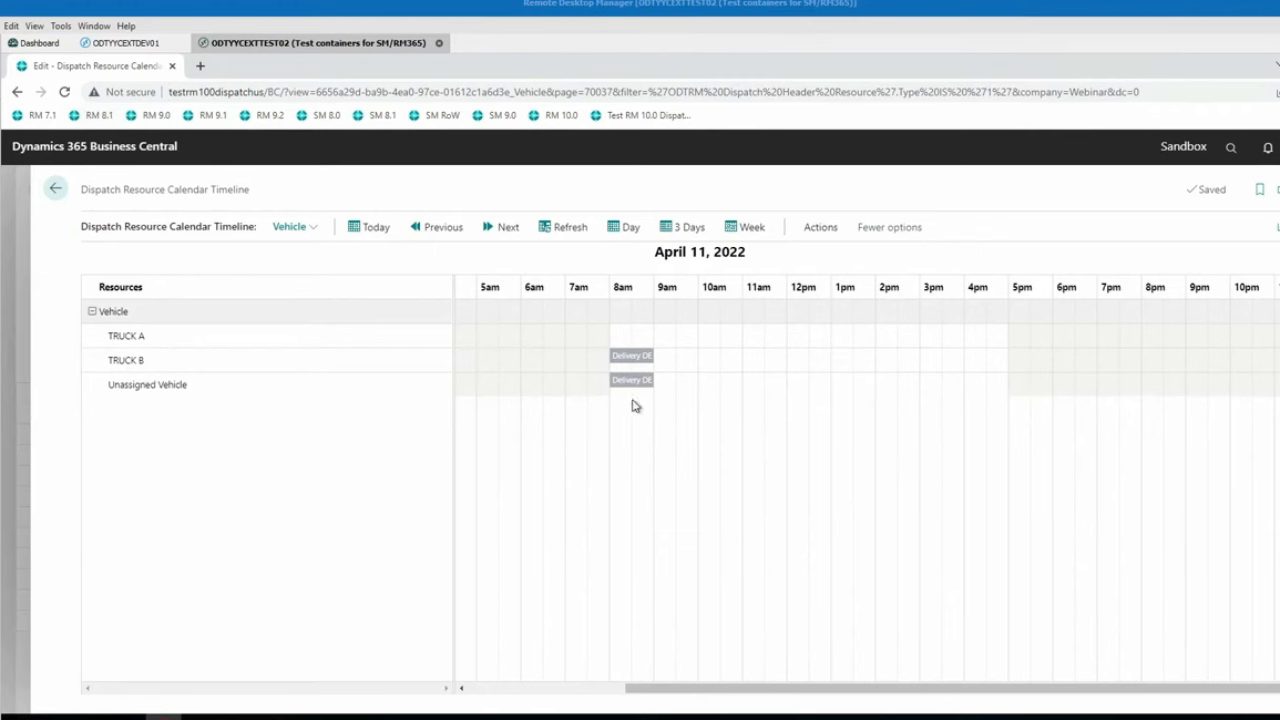
mouse_move(628, 388)
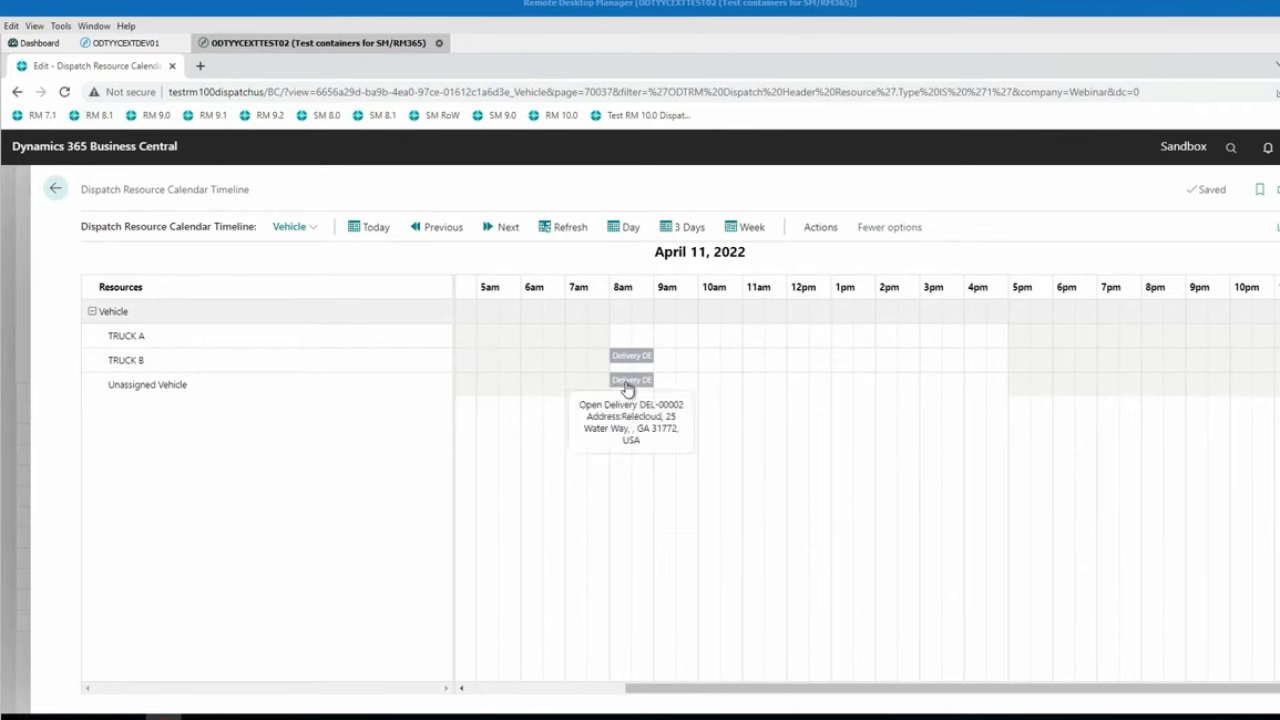
left_click_drag(628, 388, 763, 345)
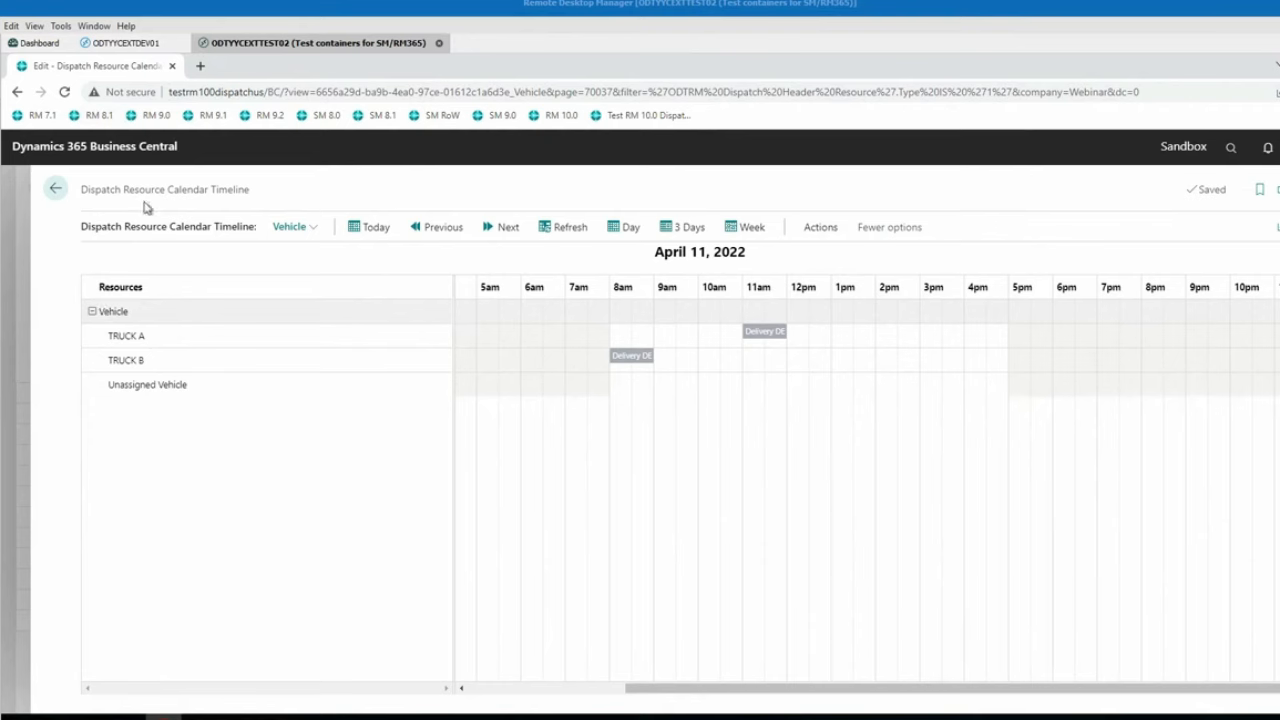
Show only drivers in the timeline and assign the 8am delivery DEL-00001 to MR DRIVER 2 and the 11am delivery to MR DRIVER
left_click(294, 229)
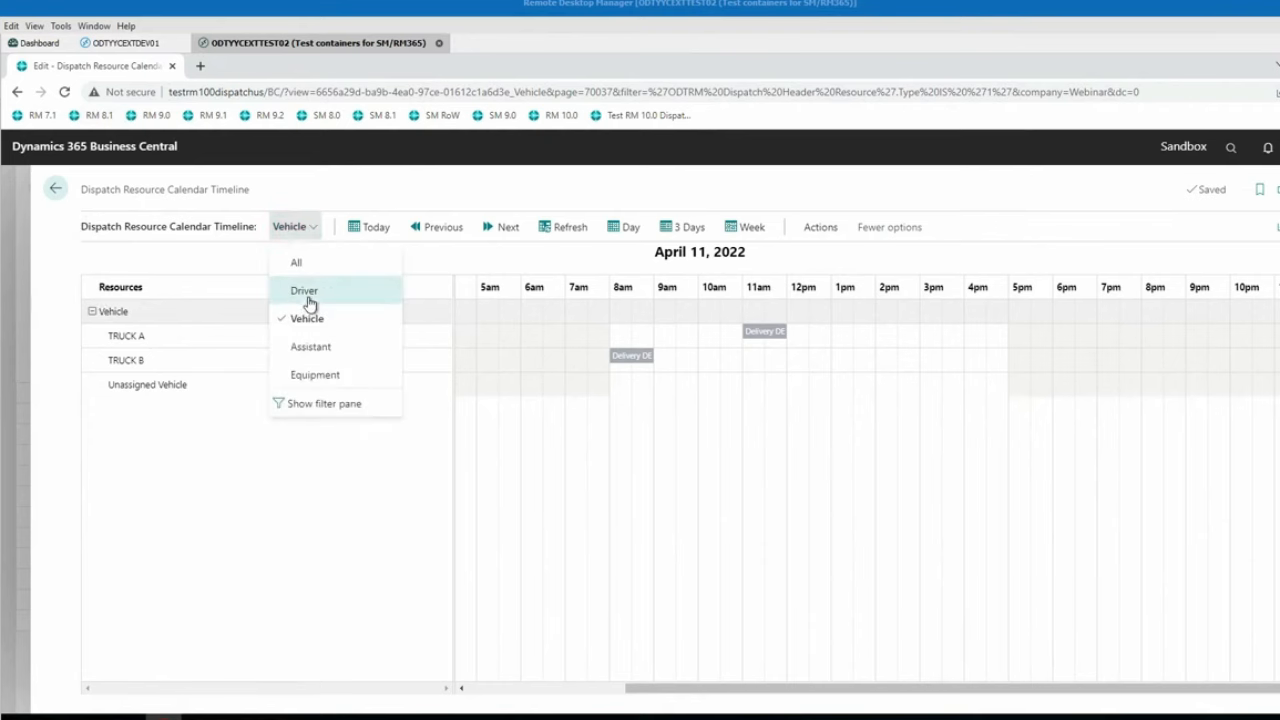
left_click(309, 298)
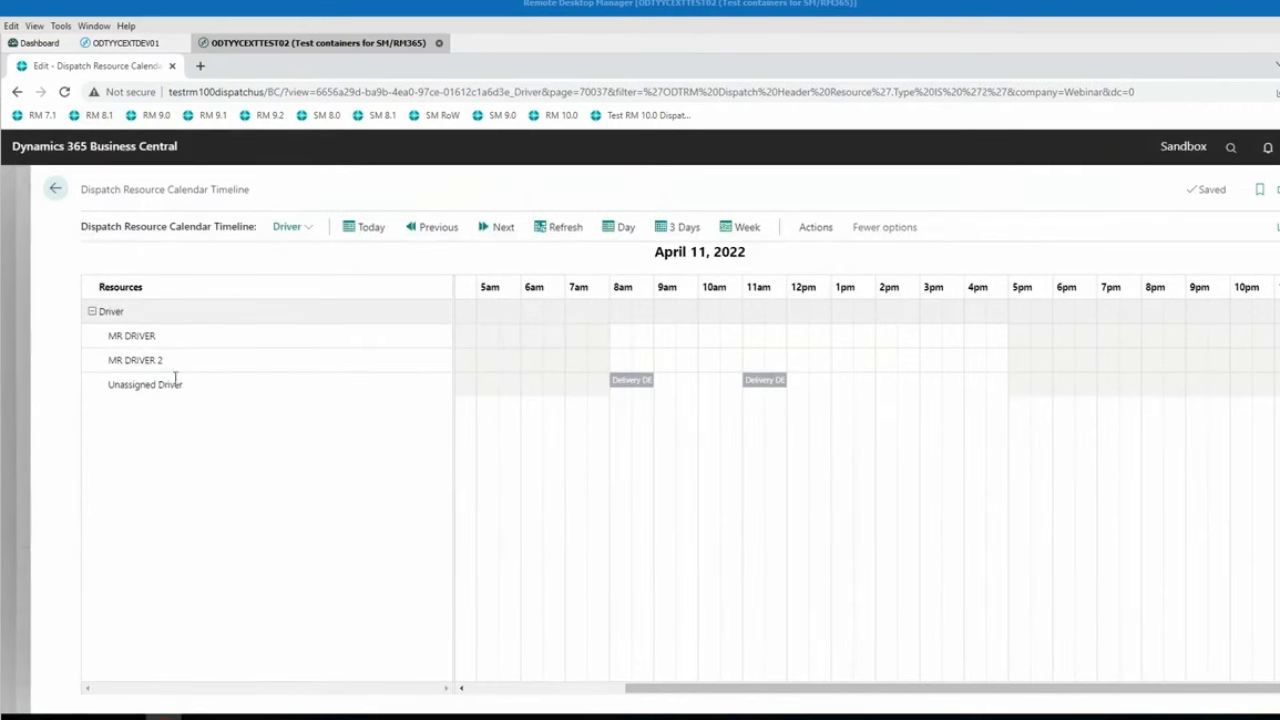
mouse_move(632, 389)
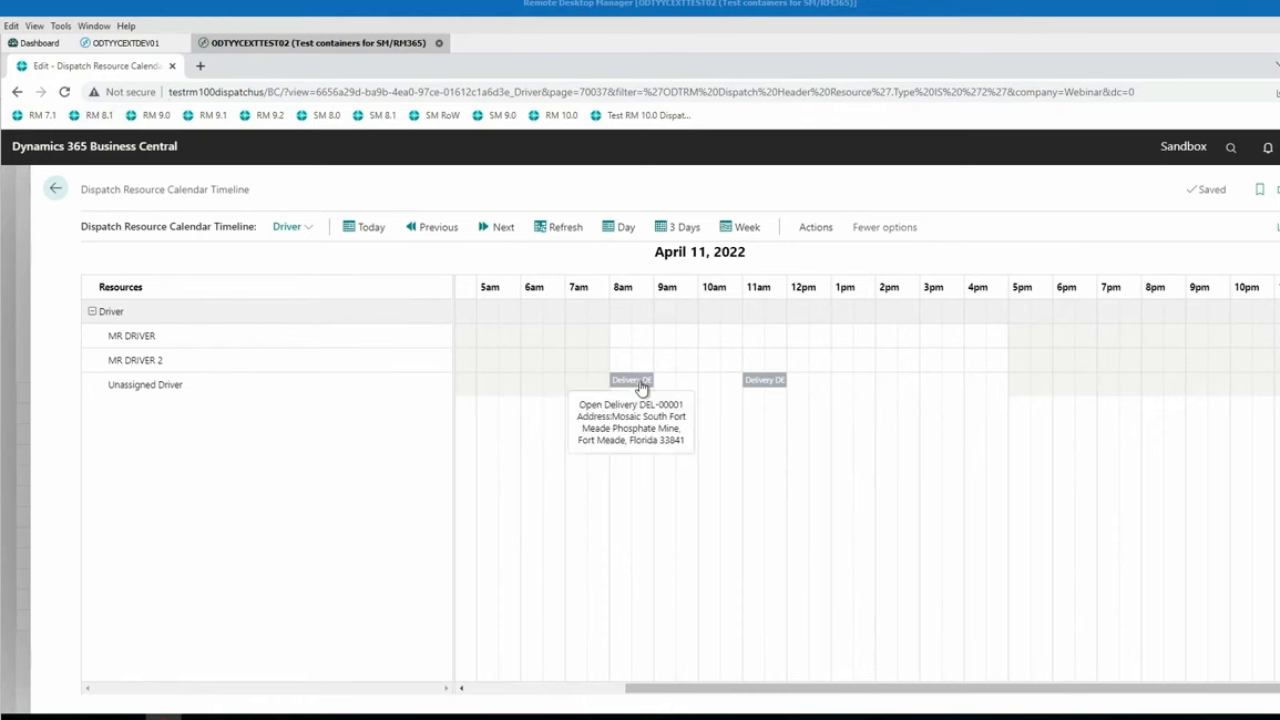
left_click_drag(641, 384, 641, 358)
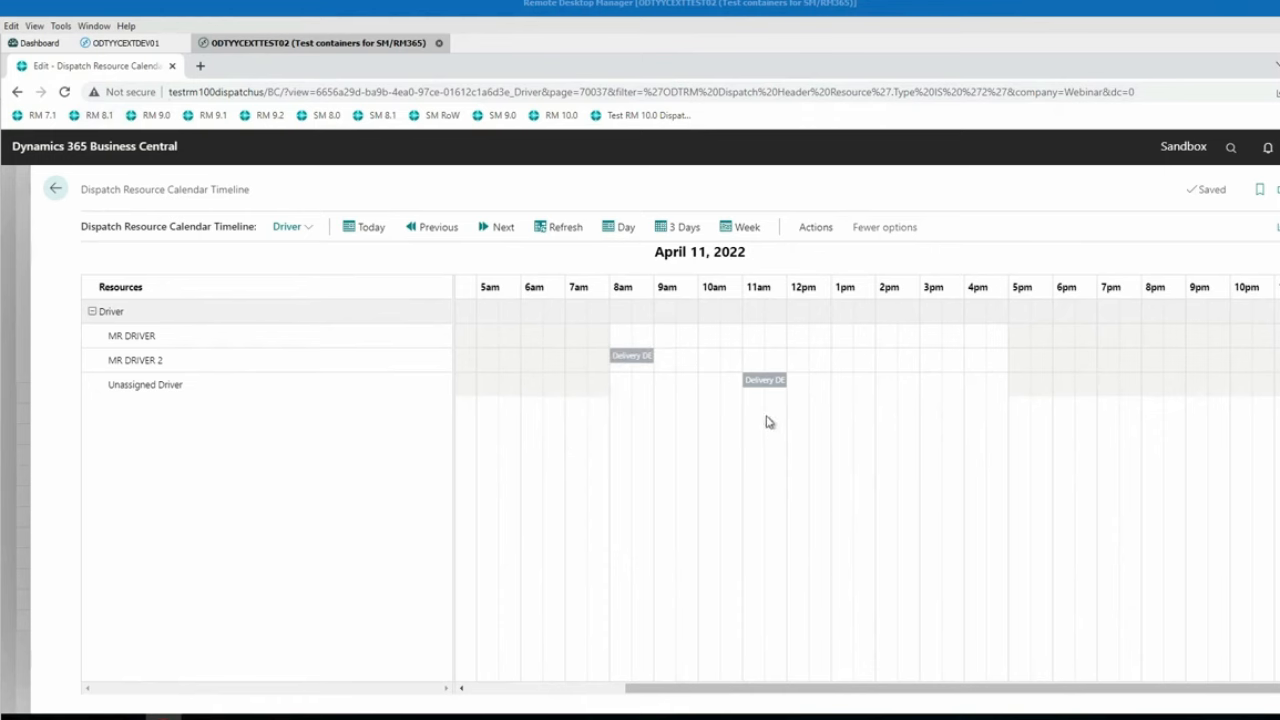
mouse_move(772, 383)
left_click_drag(772, 383, 768, 335)
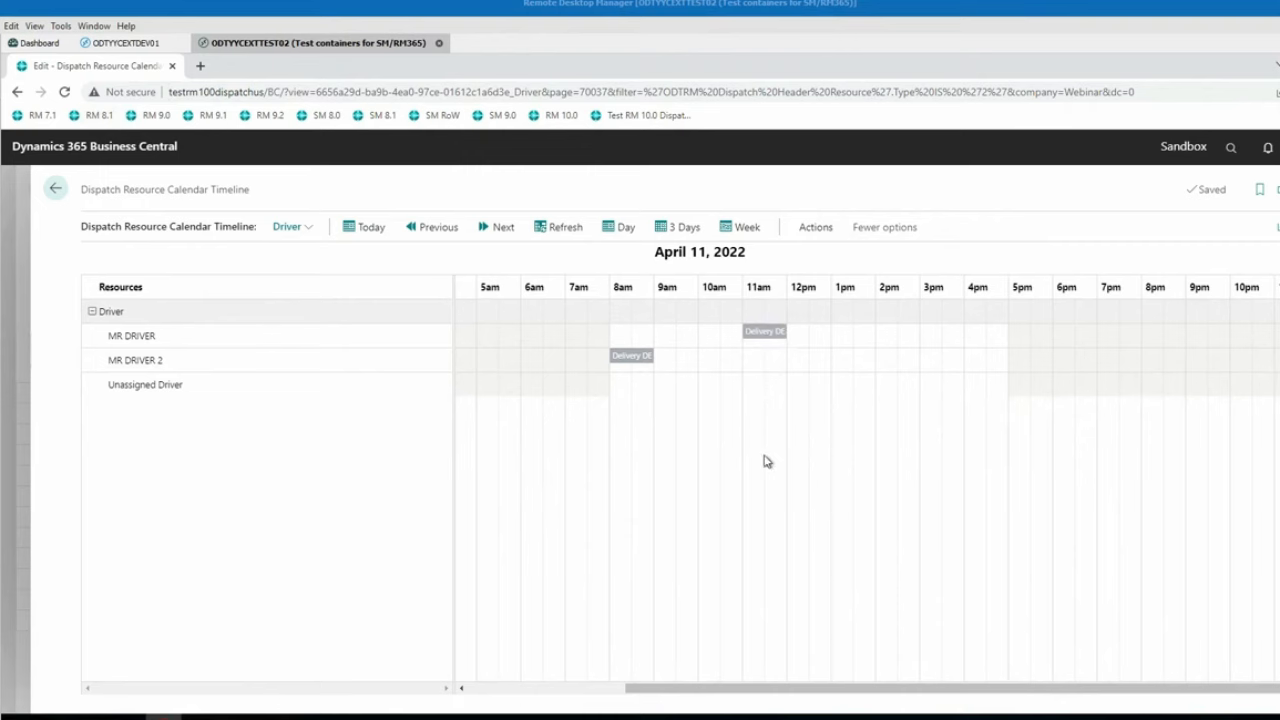
Return to the Planning Worksheet and open dispatch load DEL-00001 to check its vehicle and driver assignment
left_click(55, 189)
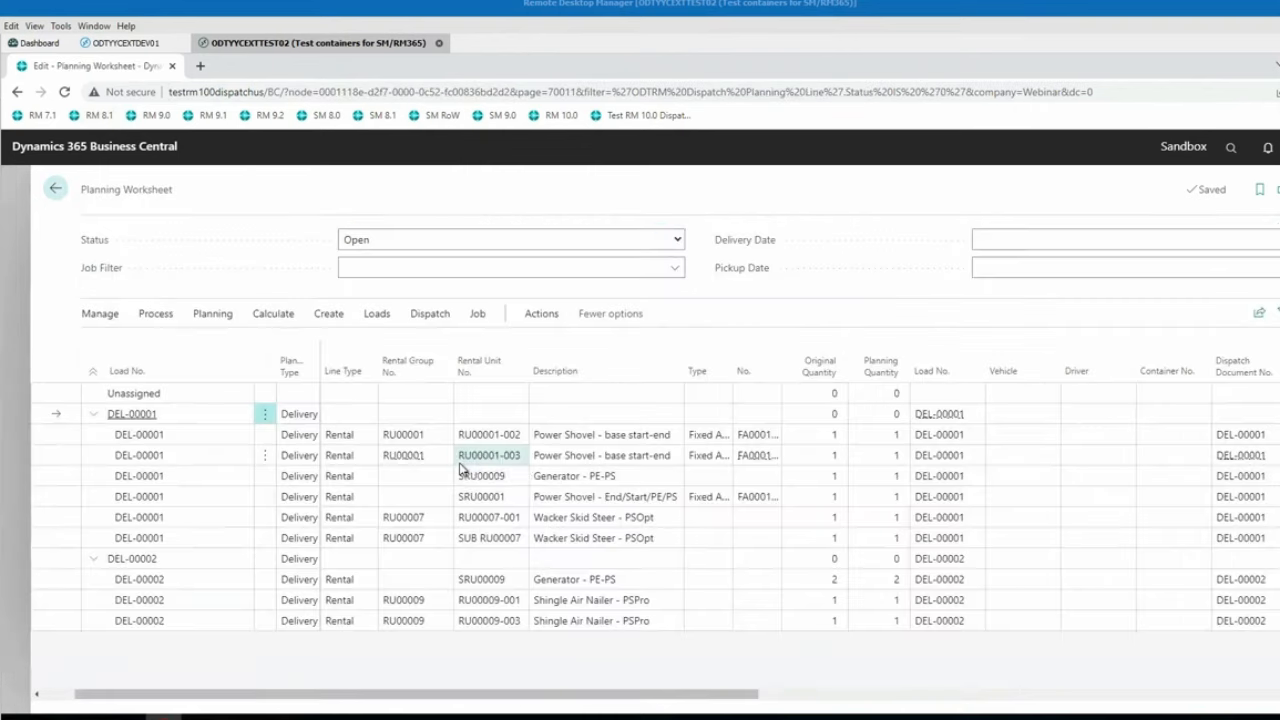
left_click(945, 461)
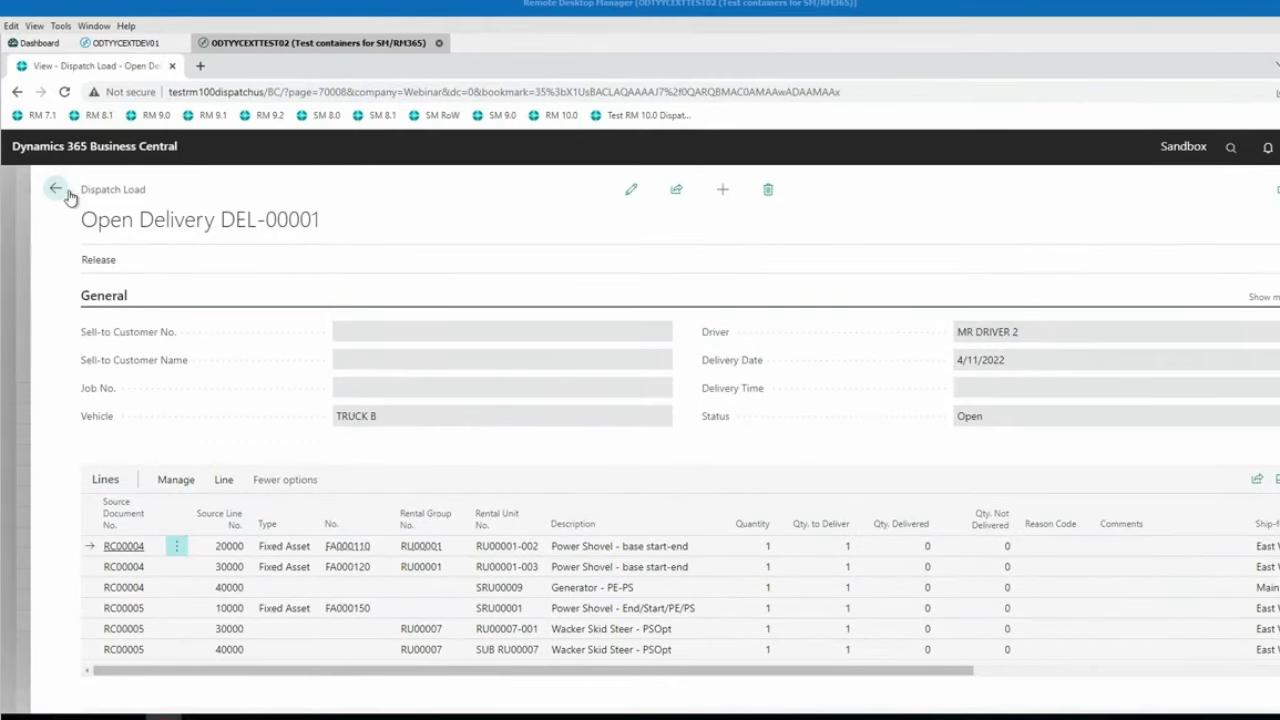
Release dispatch load DEL-00001 and return to the Planning Worksheet
left_click(99, 262)
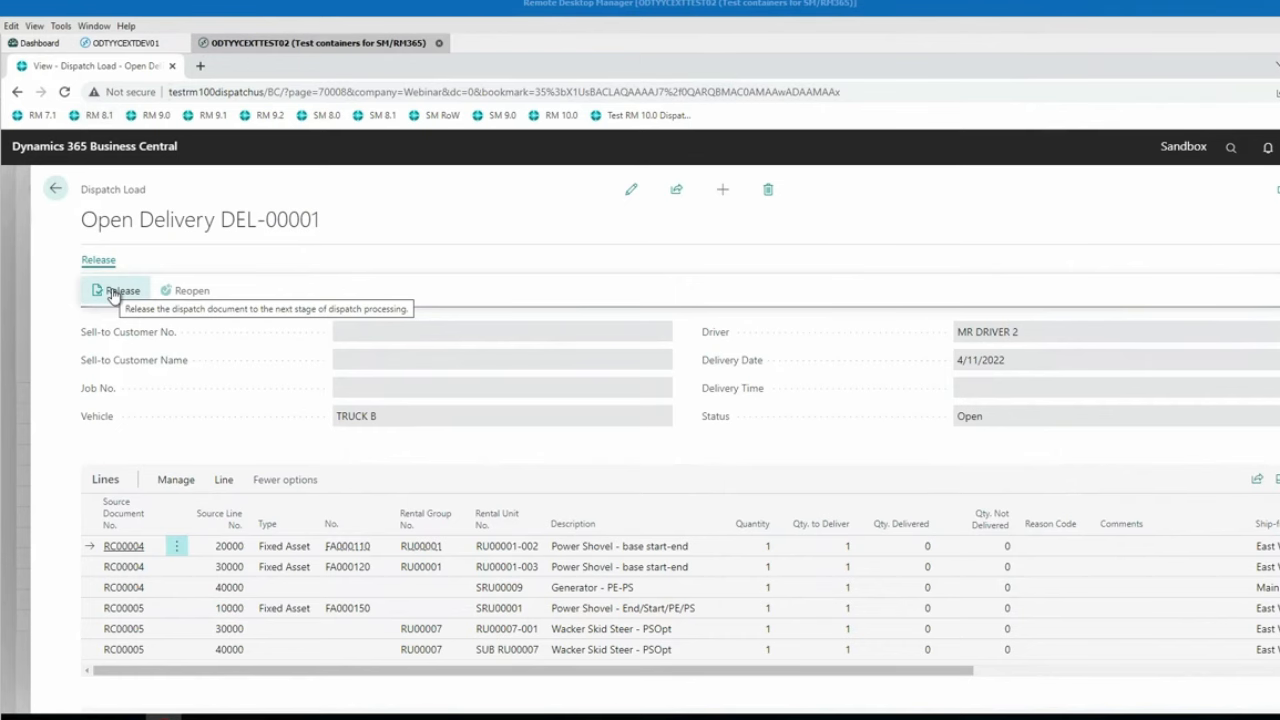
left_click(112, 291)
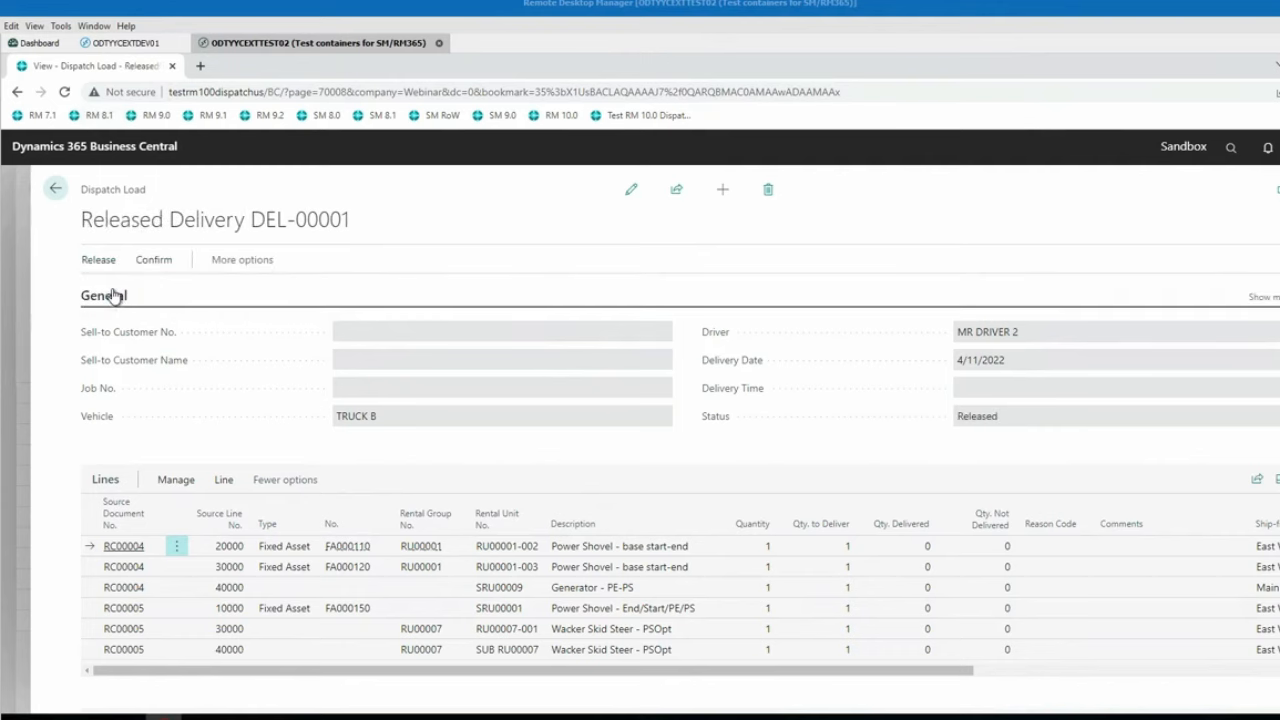
left_click(55, 188)
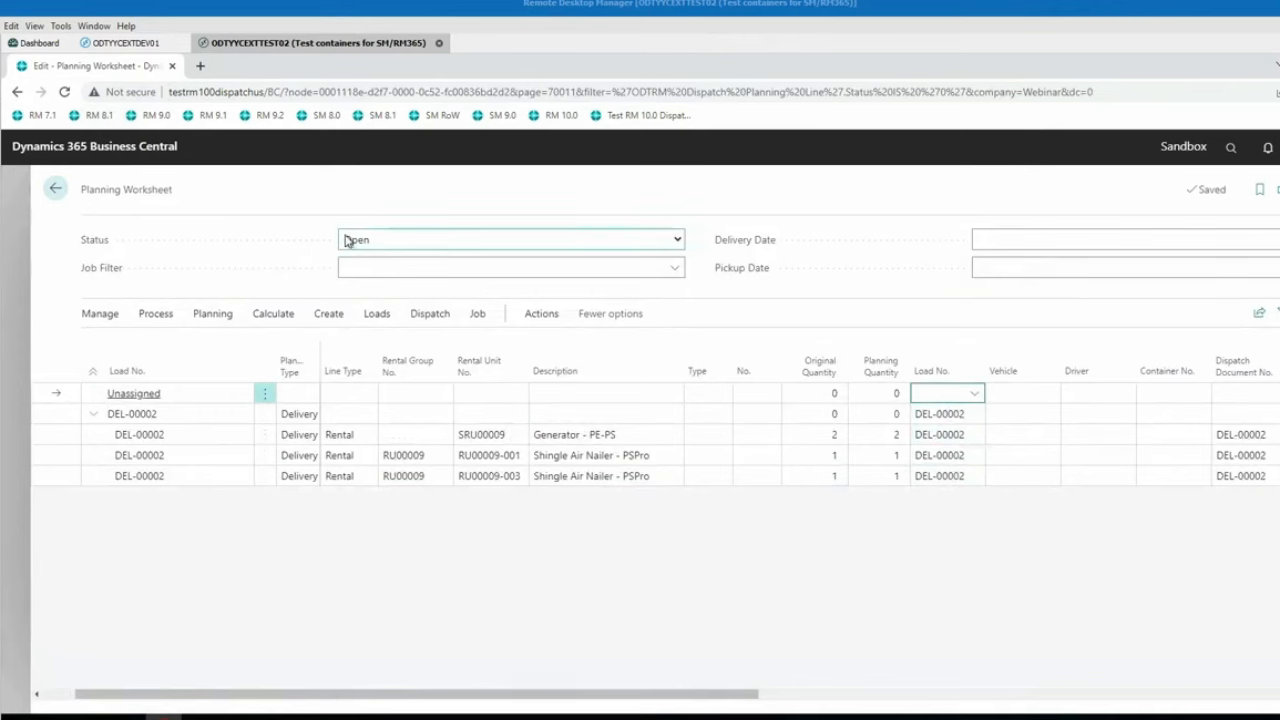
Open dispatch load DEL-00002 from its generator planning line, release it, and return to the home page
left_click(946, 436)
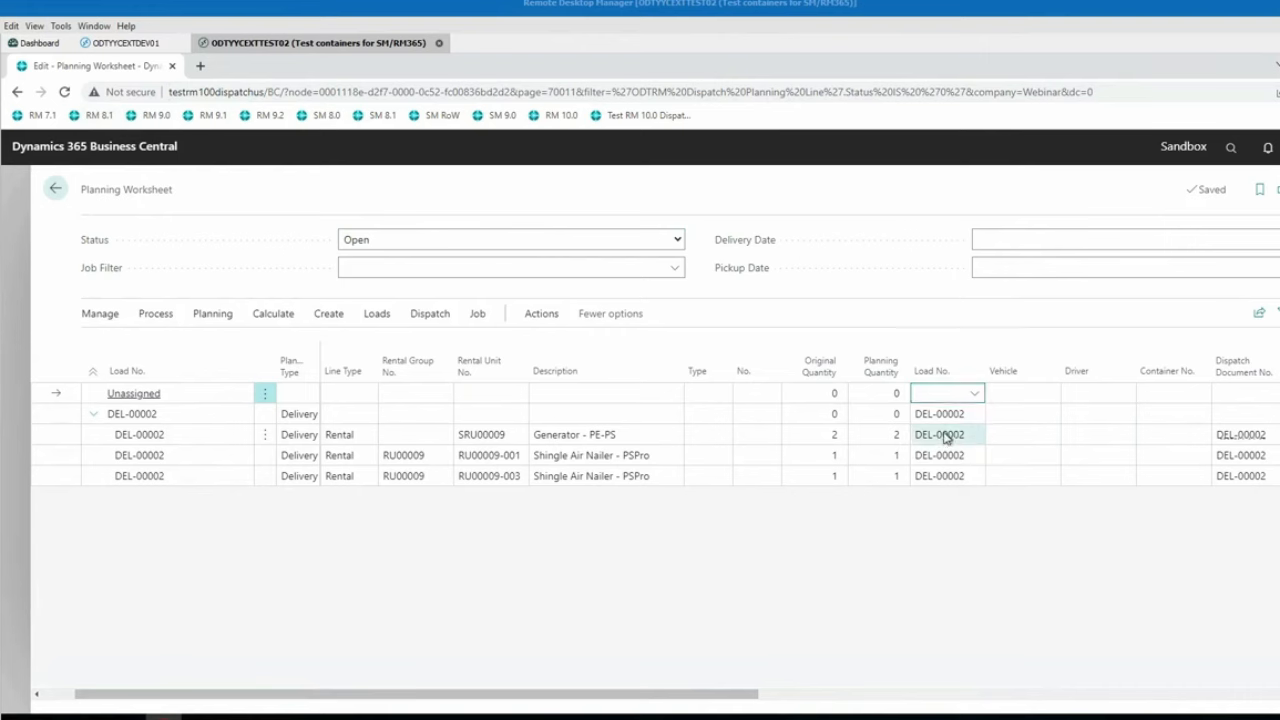
left_click(855, 481)
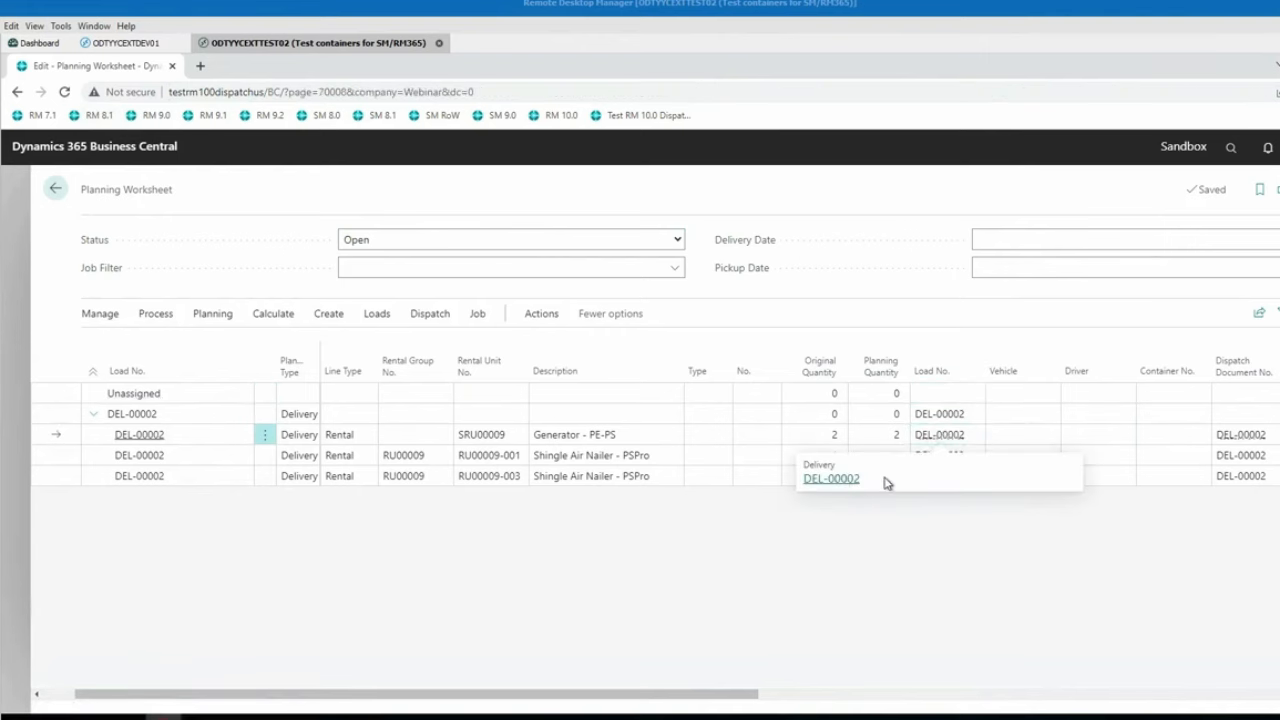
left_click(114, 260)
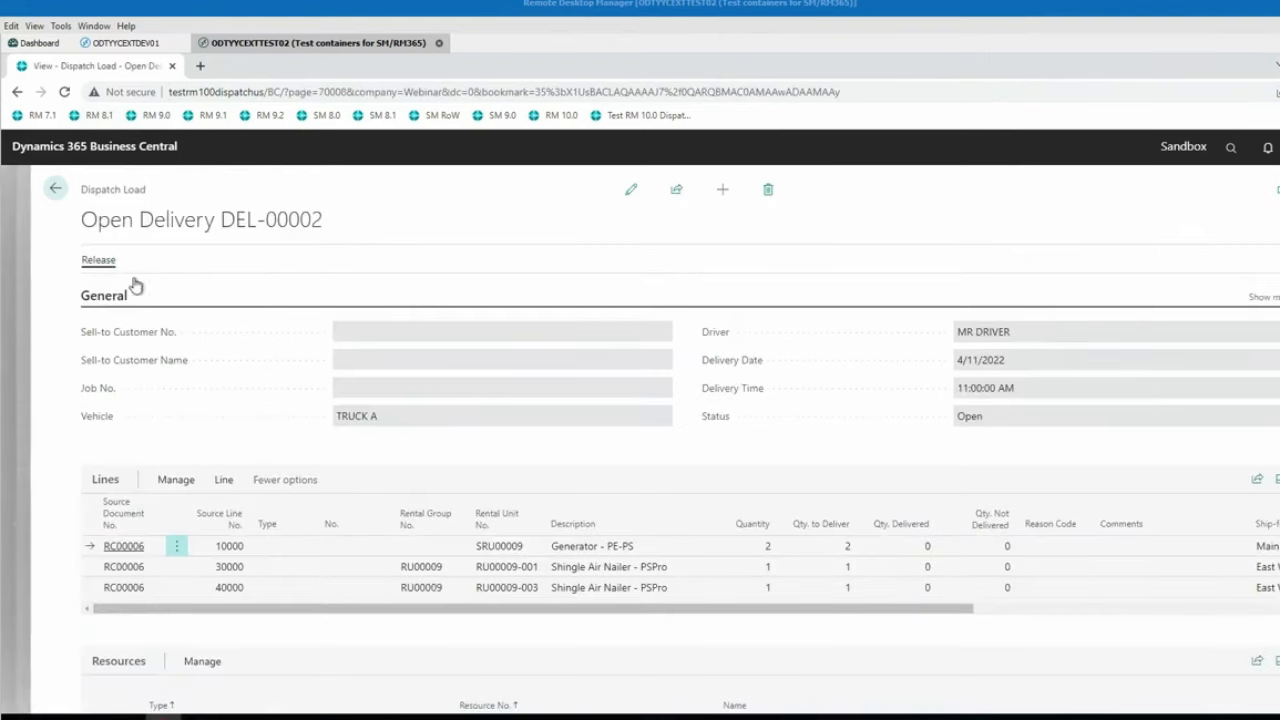
left_click(118, 293)
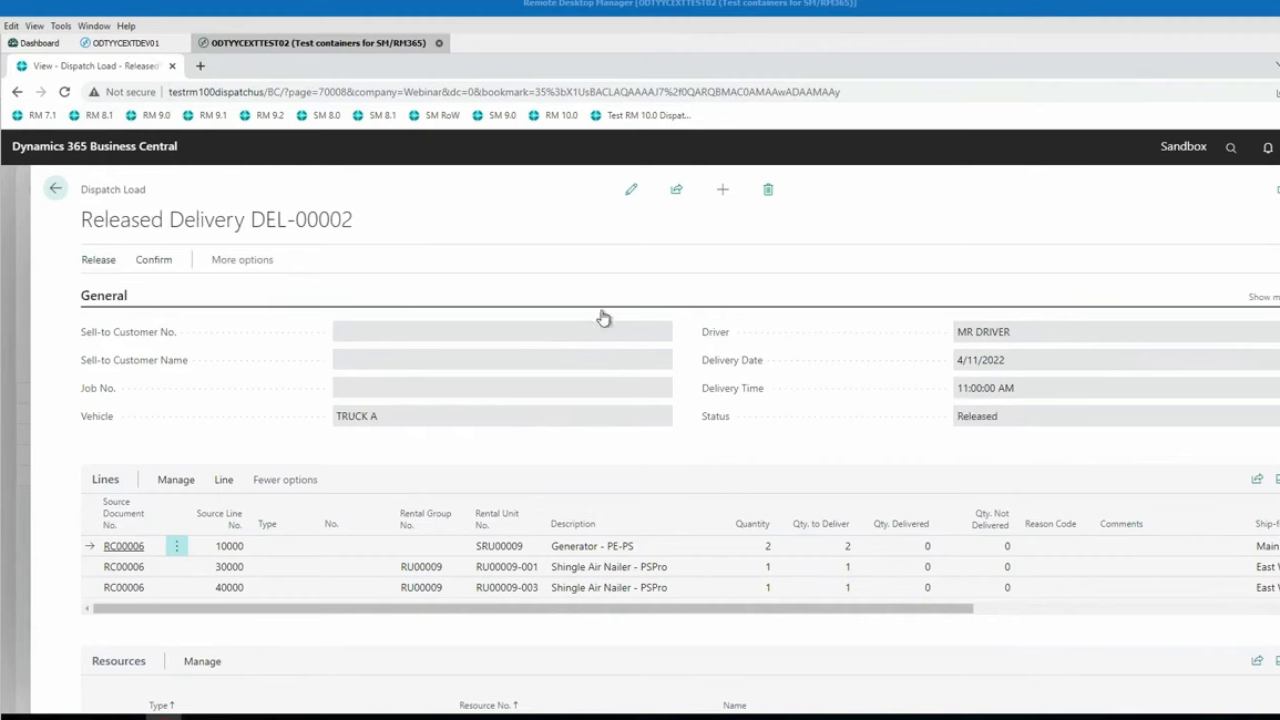
left_click(56, 190)
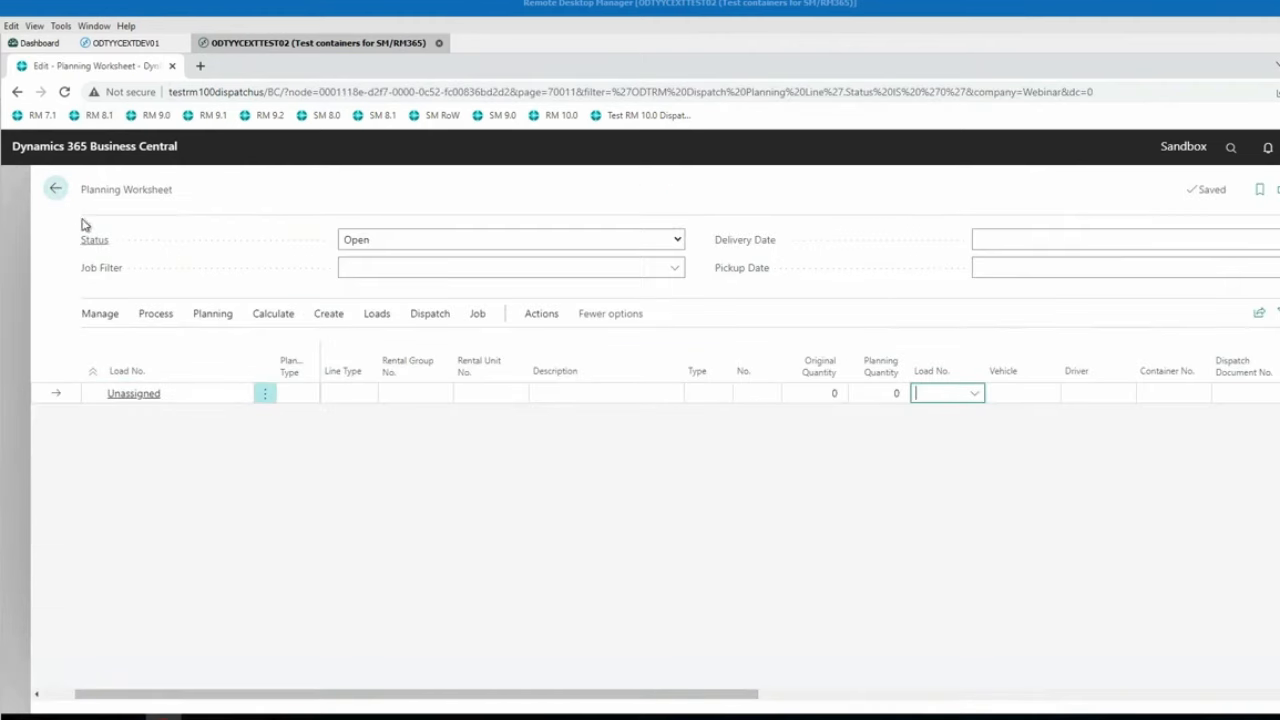
left_click(55, 190)
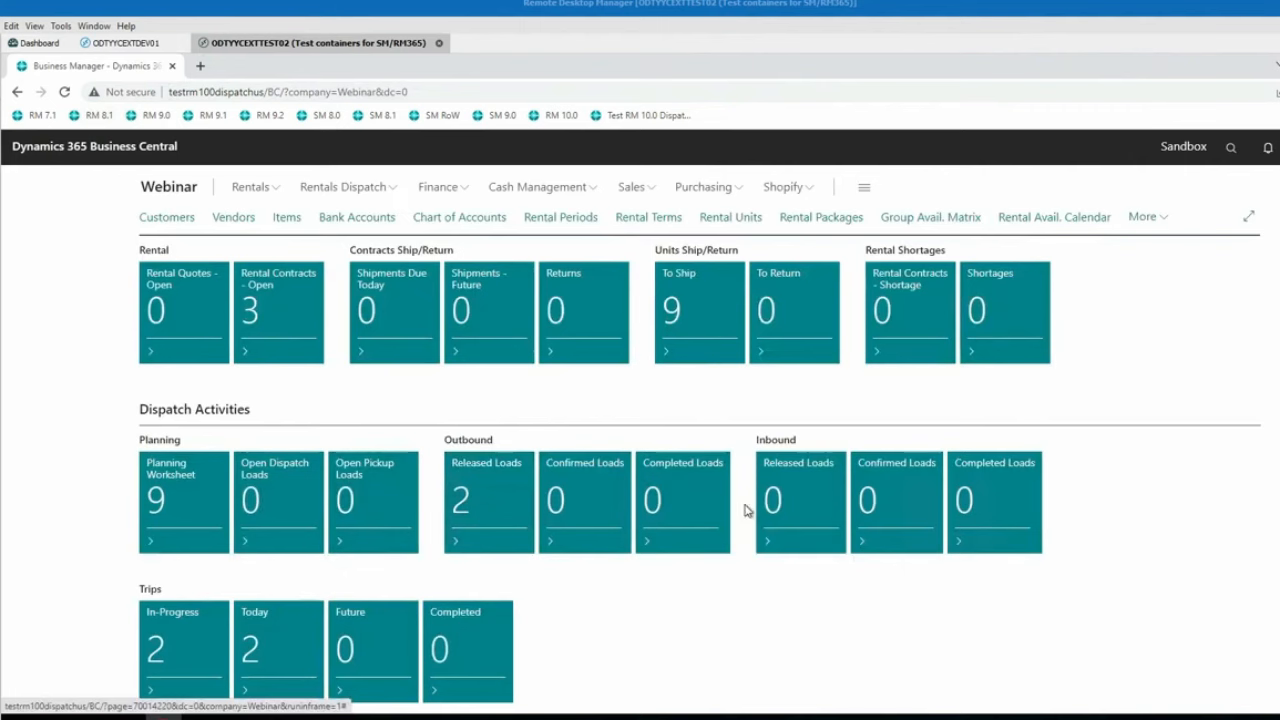
Open in-progress trip 1 for TRUCK B and check the rental lines of both initial loading stops
left_click(490, 505)
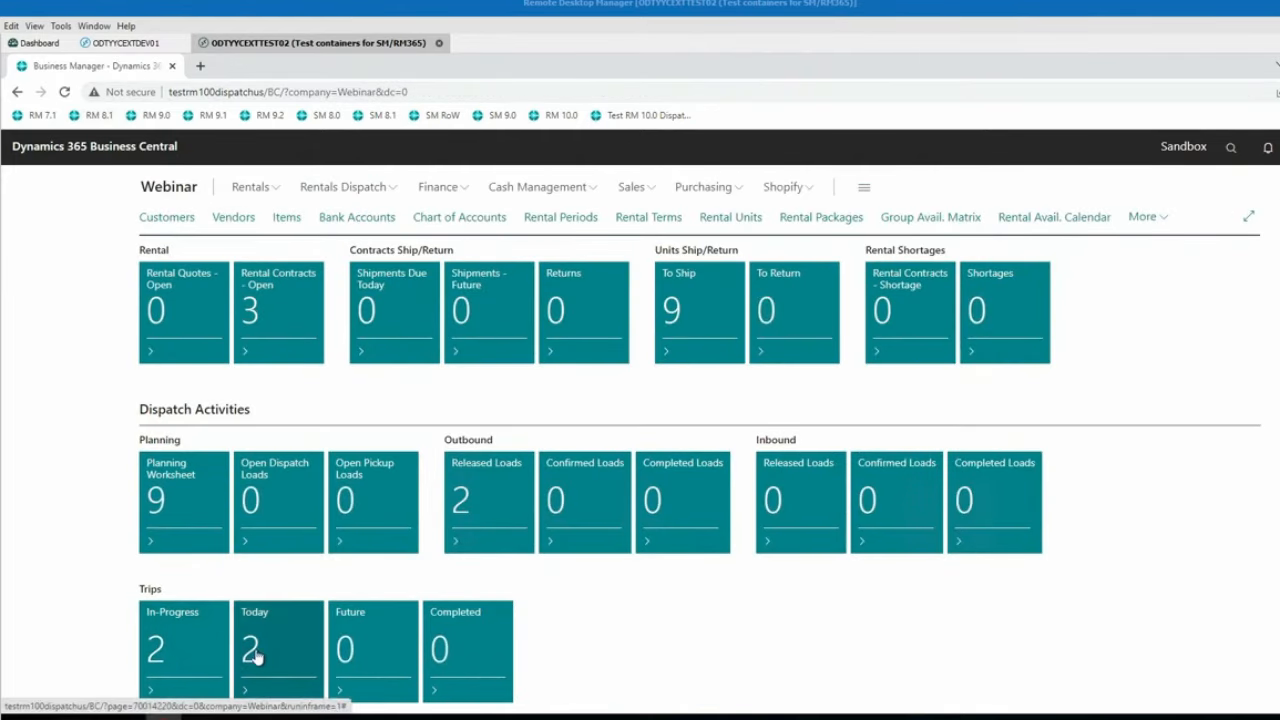
left_click(188, 652)
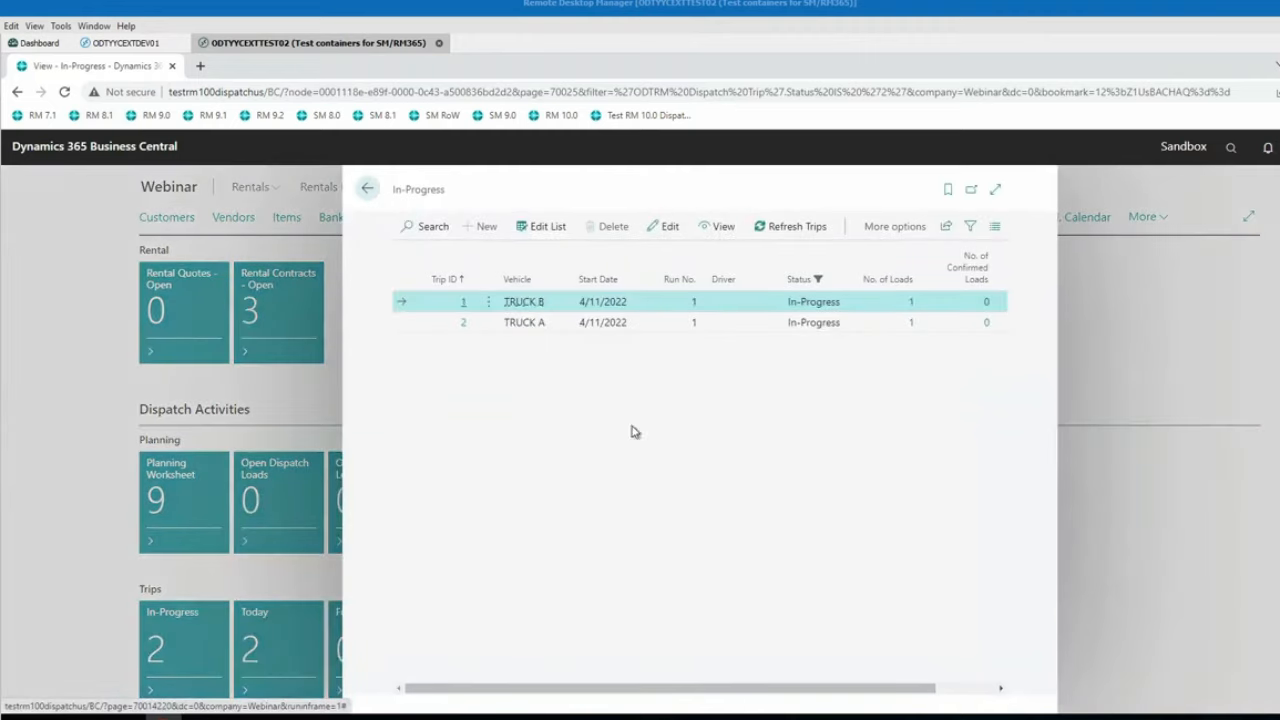
left_click(463, 302)
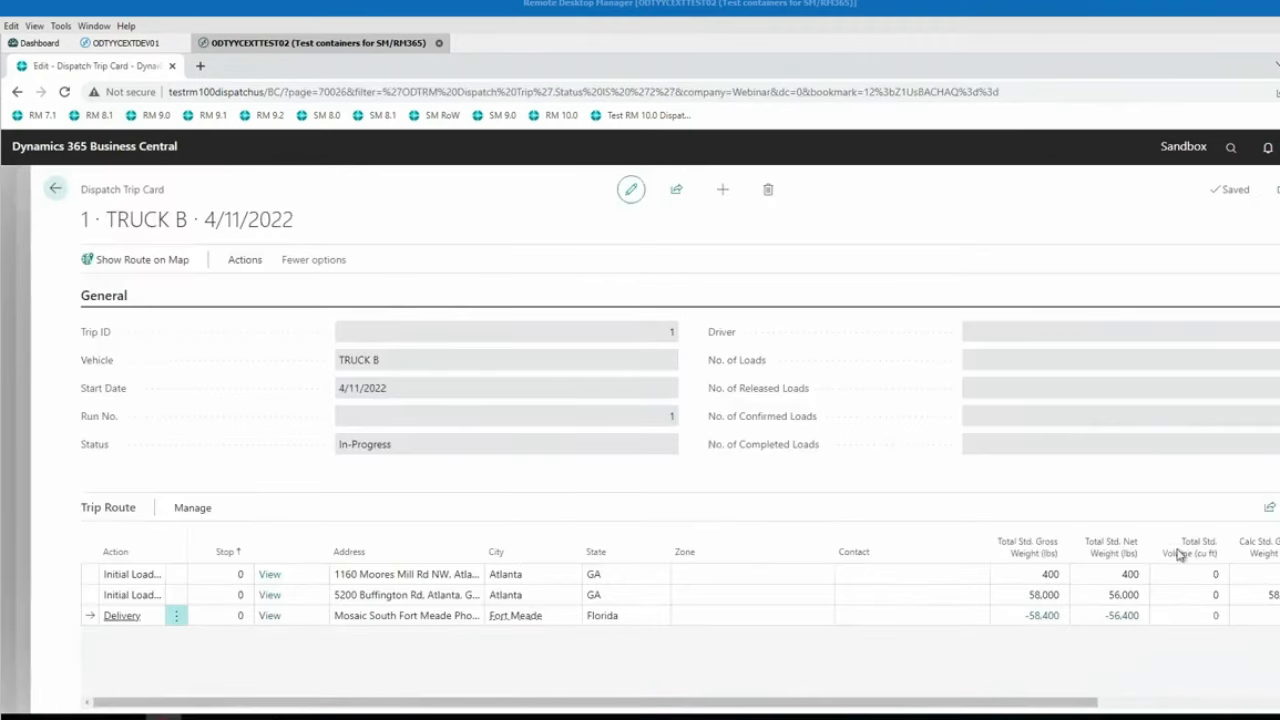
left_click(270, 576)
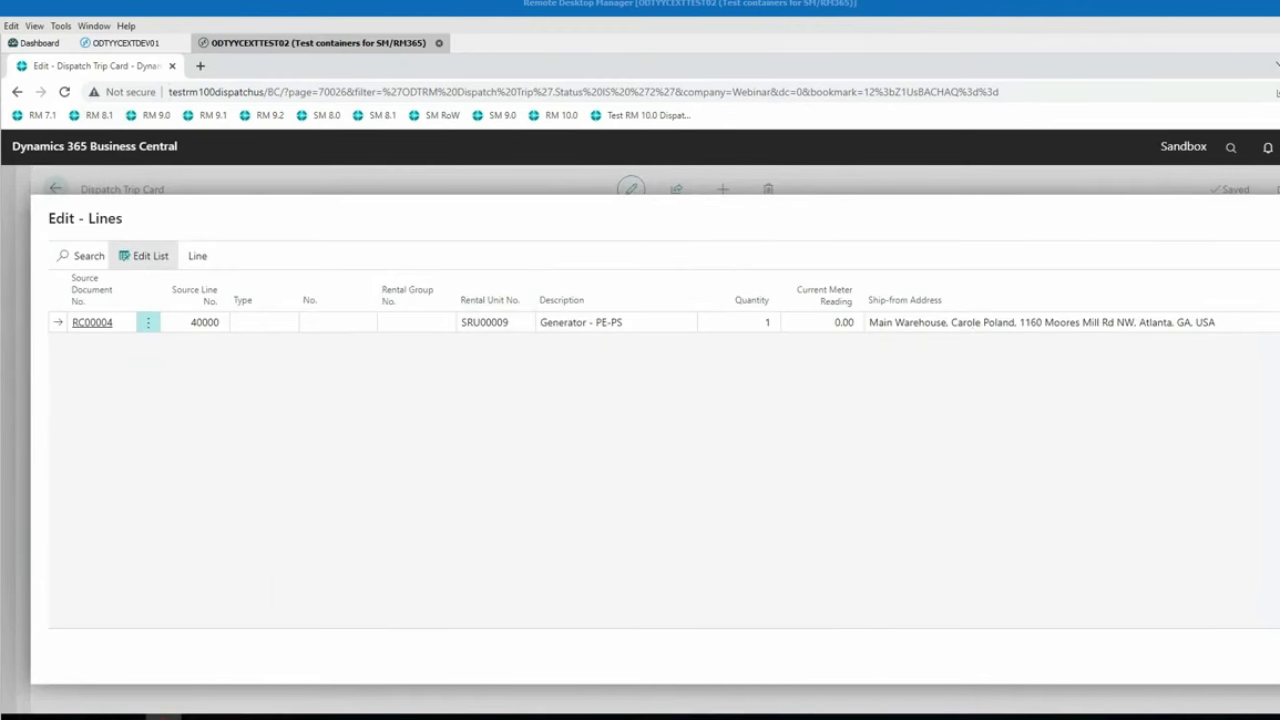
key("Escape")
left_click(267, 594)
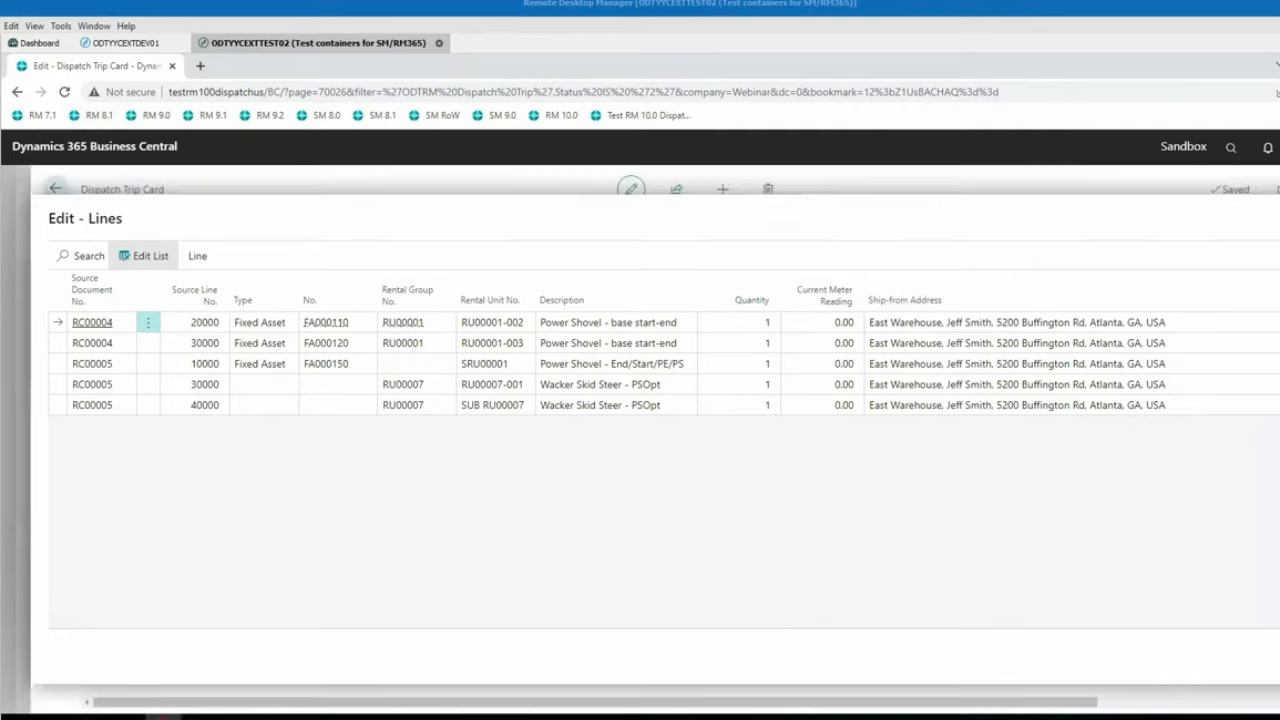
key("Escape")
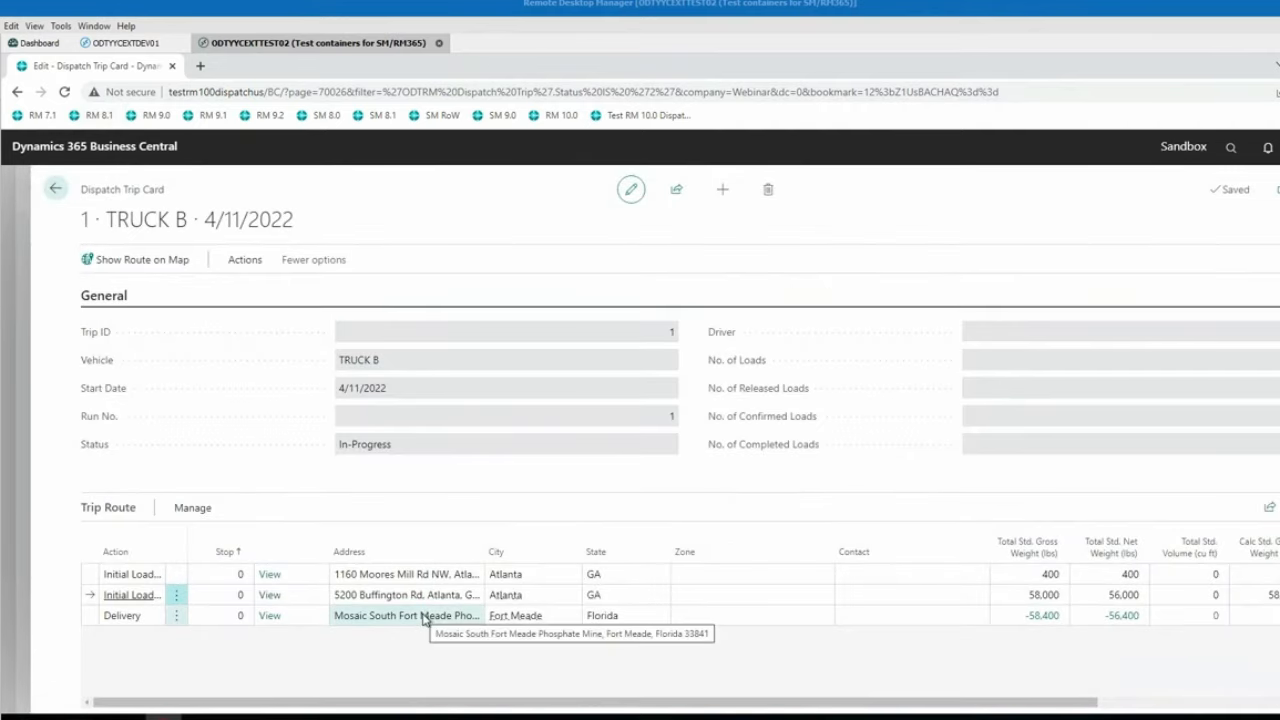
Show trip 1's route on the map, examine its stops from Atlanta to Fort Meade, and collapse the directions of both legs
left_click(142, 261)
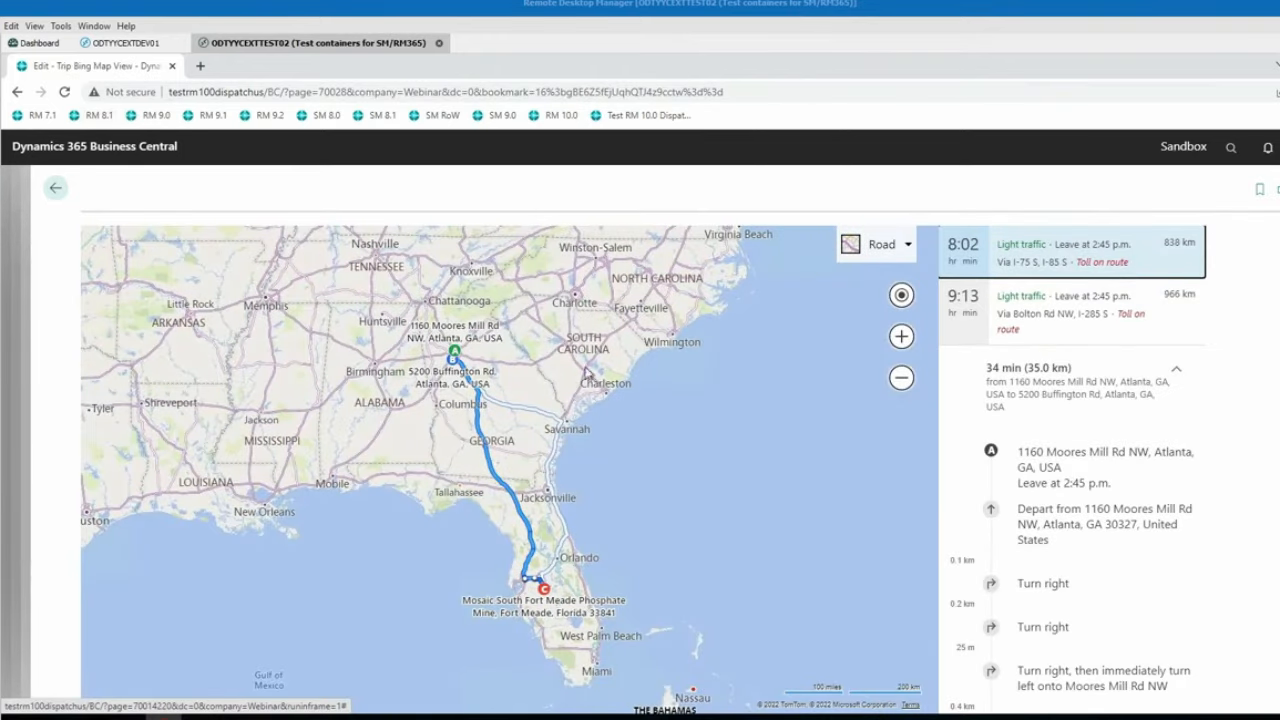
scroll(470, 362, "up", 3)
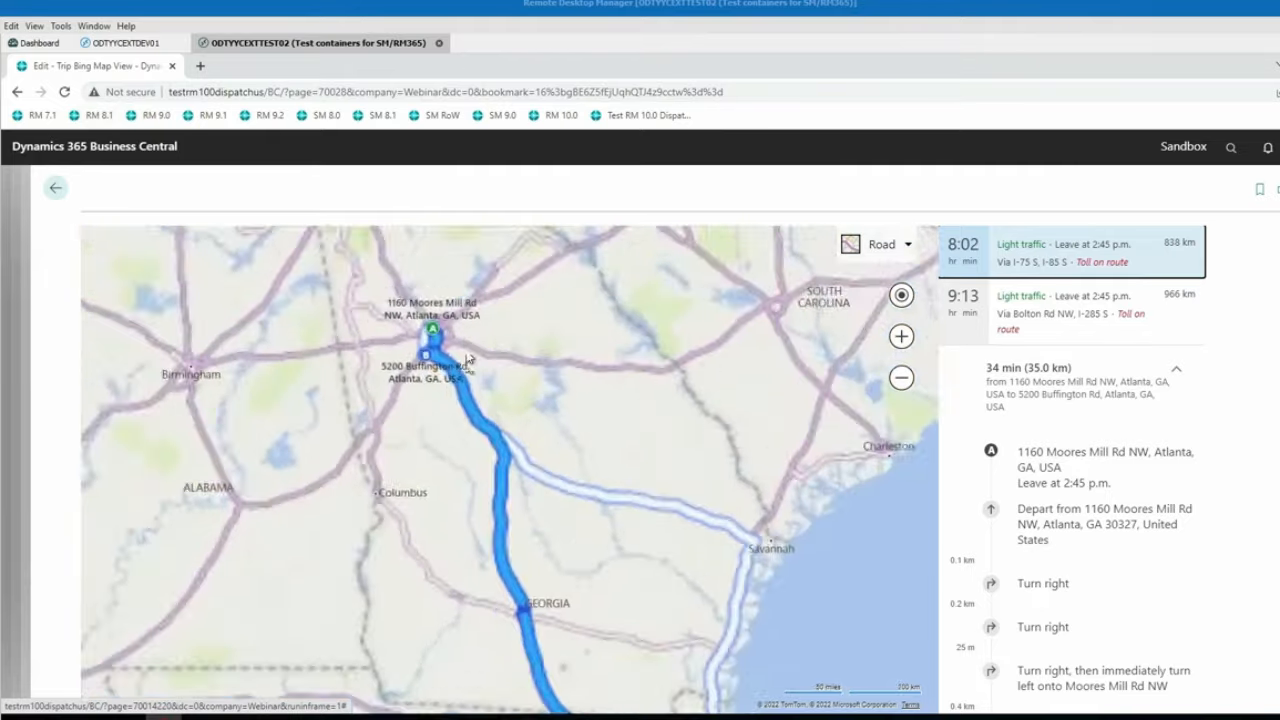
scroll(470, 362, "up", 5)
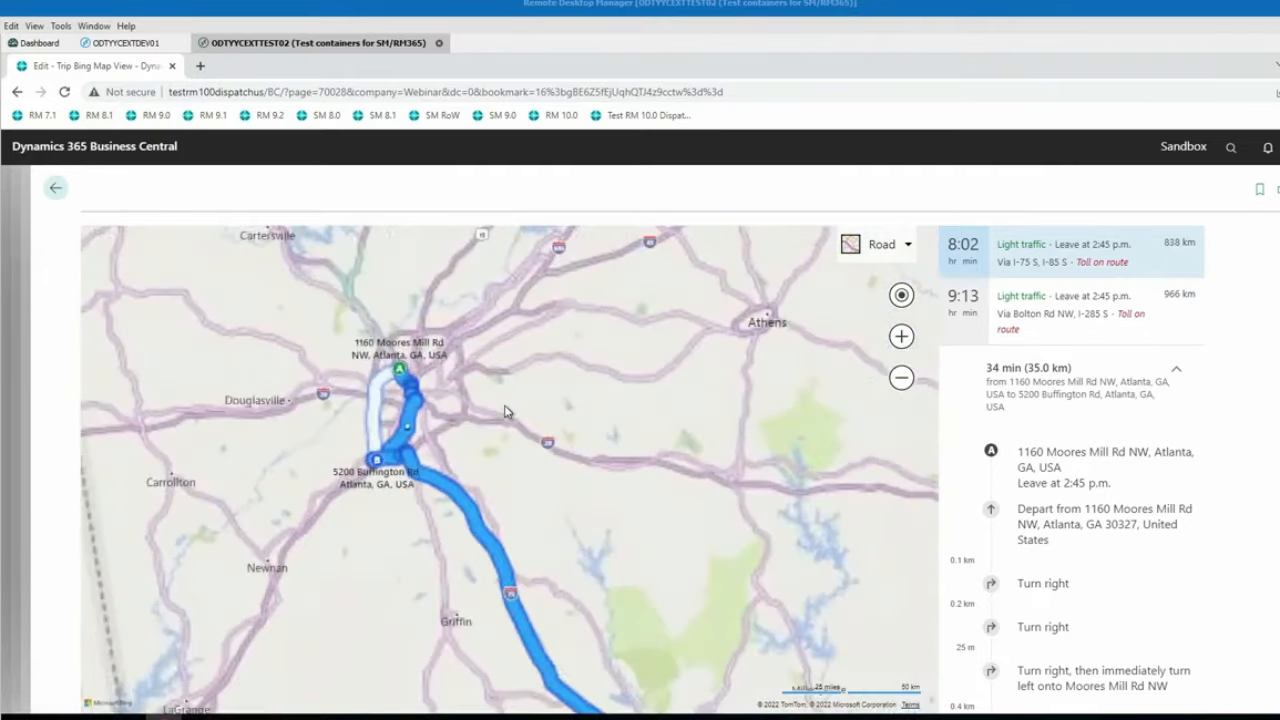
left_click_drag(421, 366, 552, 372)
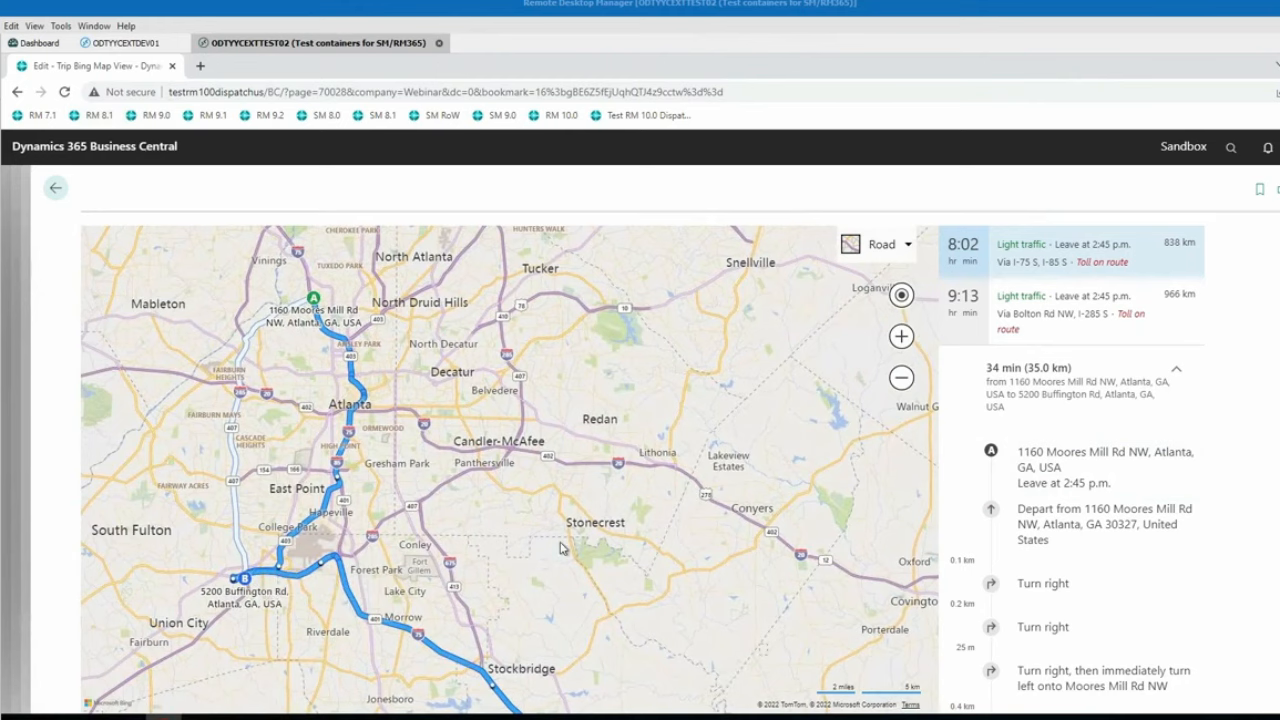
scroll(561, 548, "down", 5)
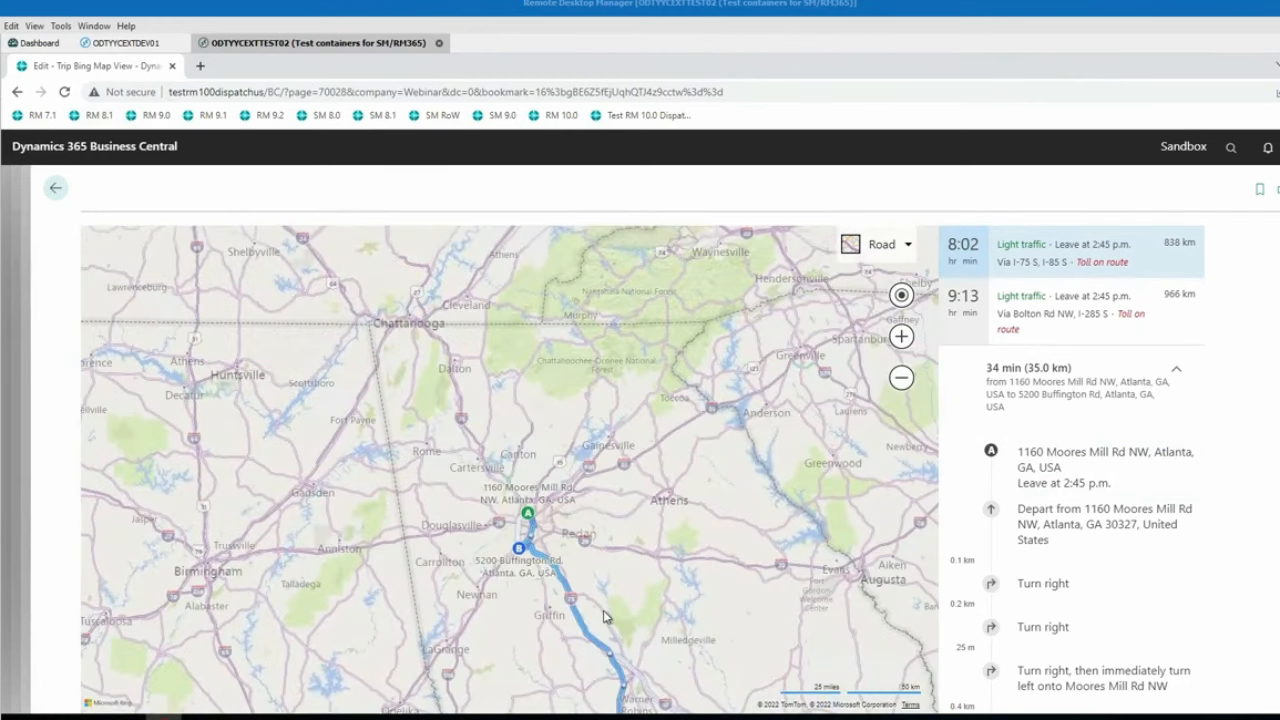
left_click_drag(604, 617, 510, 293)
left_click_drag(614, 660, 537, 327)
left_click_drag(686, 612, 670, 393)
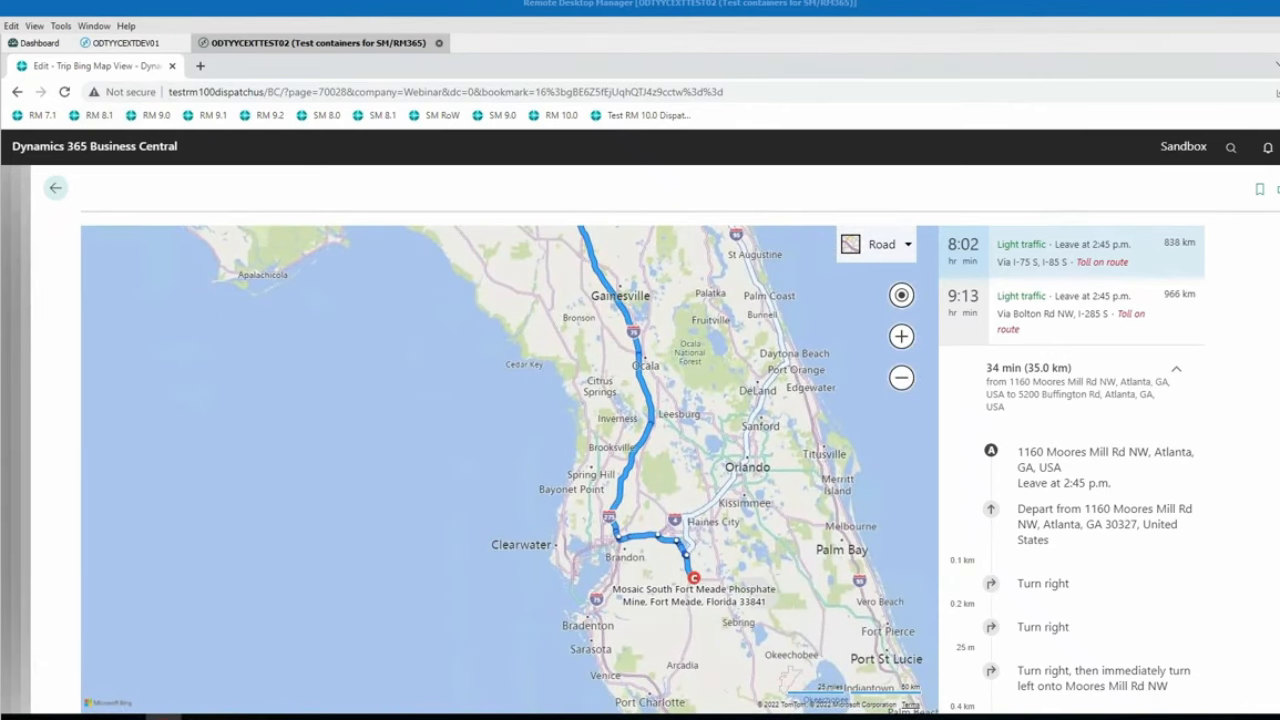
left_click(1176, 372)
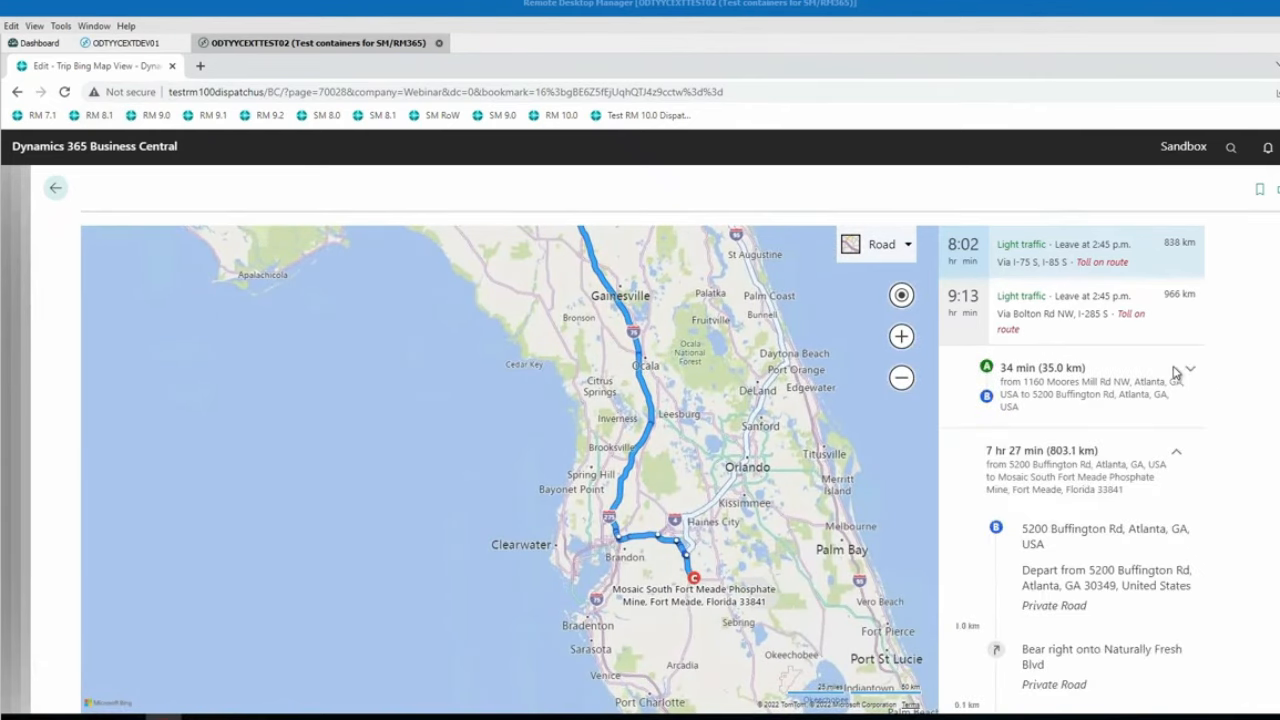
left_click(1178, 453)
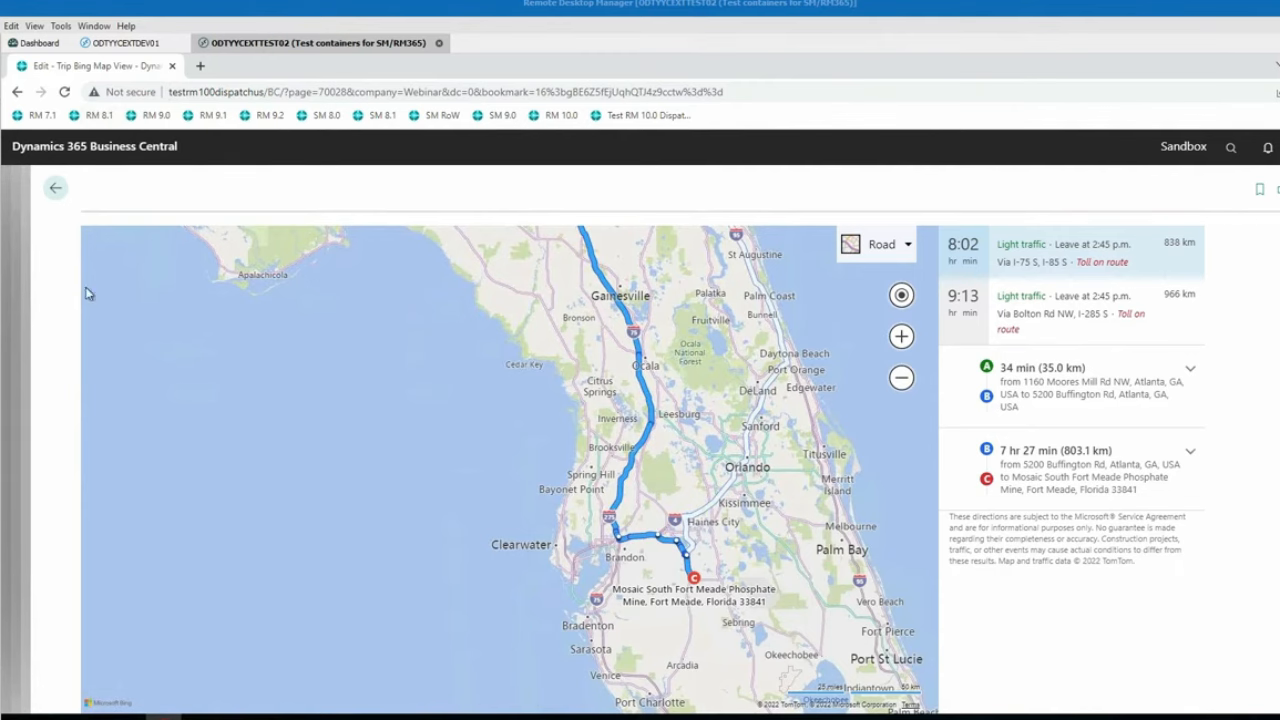
left_click(55, 187)
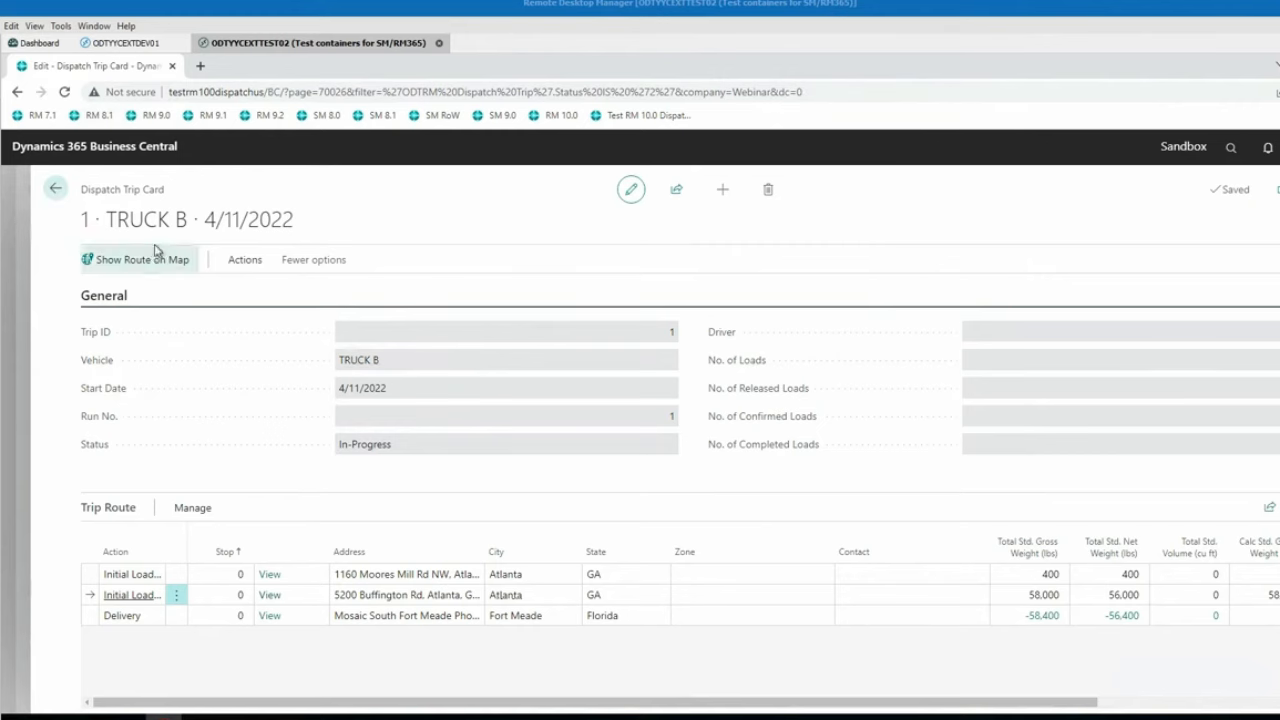
Open in-progress trip 2 for TRUCK A, view its route on the map, and return to the home page
left_click(55, 187)
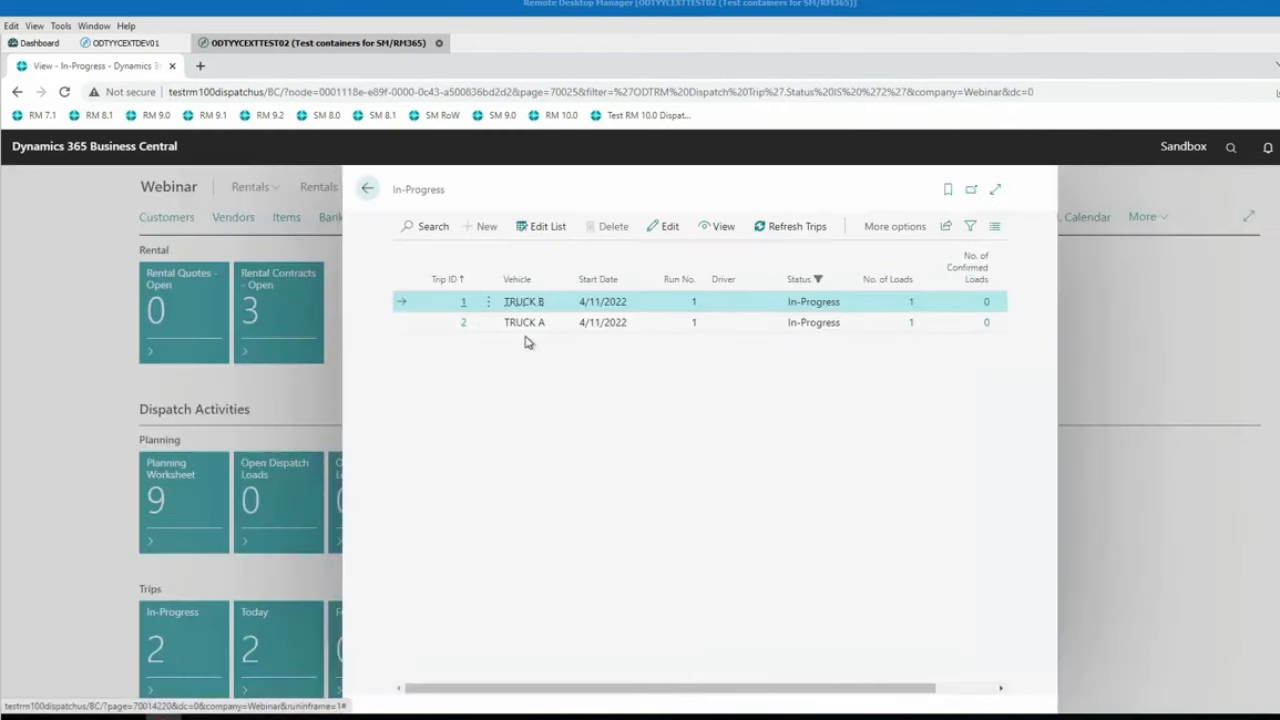
left_click(462, 324)
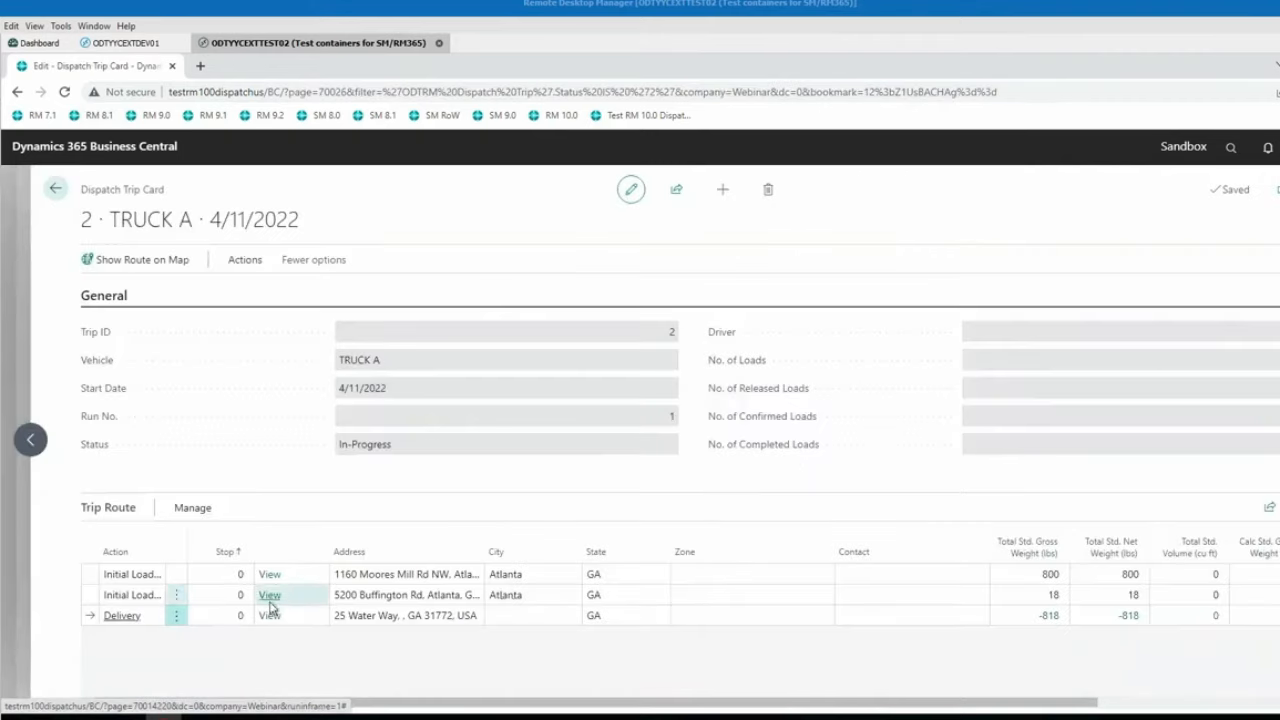
left_click(135, 262)
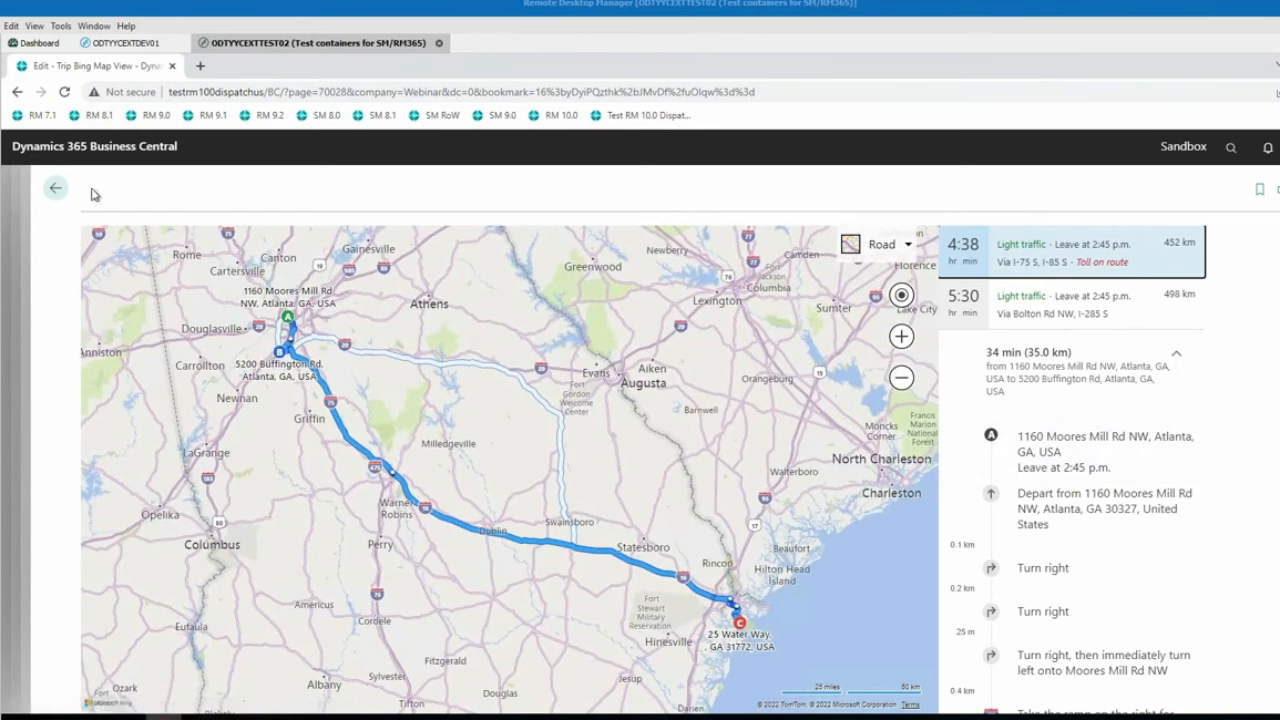
left_click(56, 188)
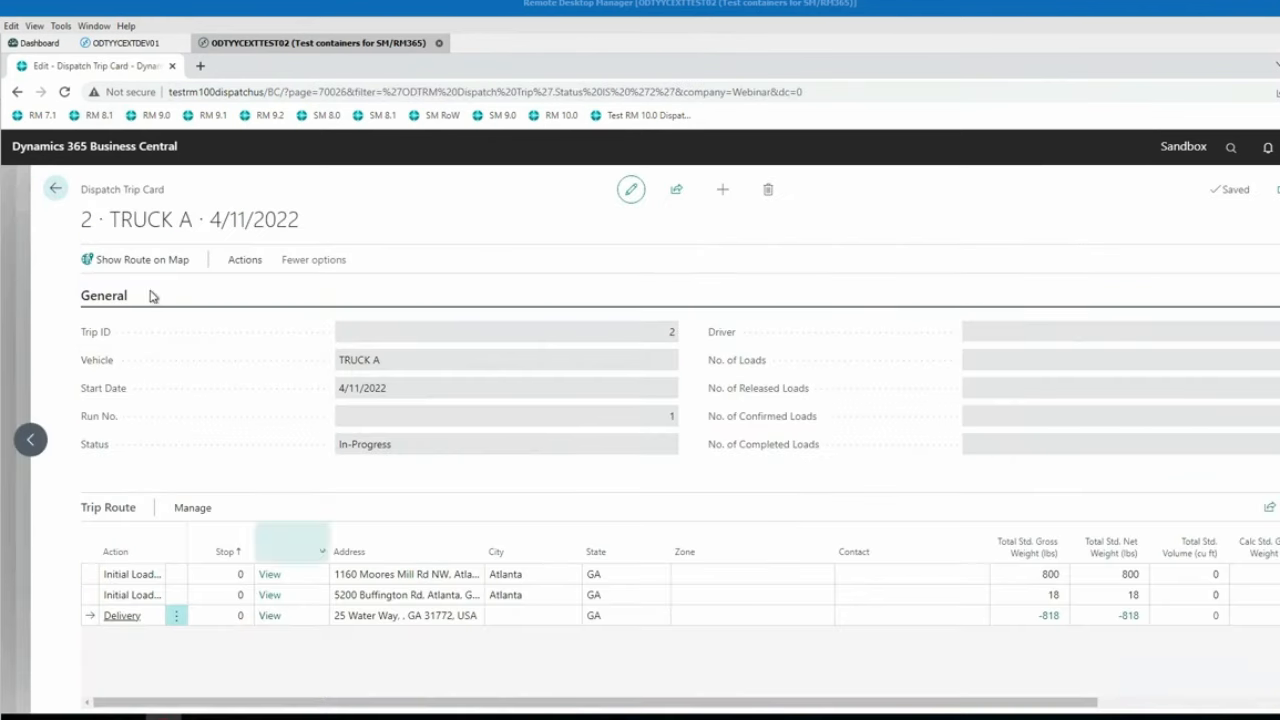
left_click(55, 189)
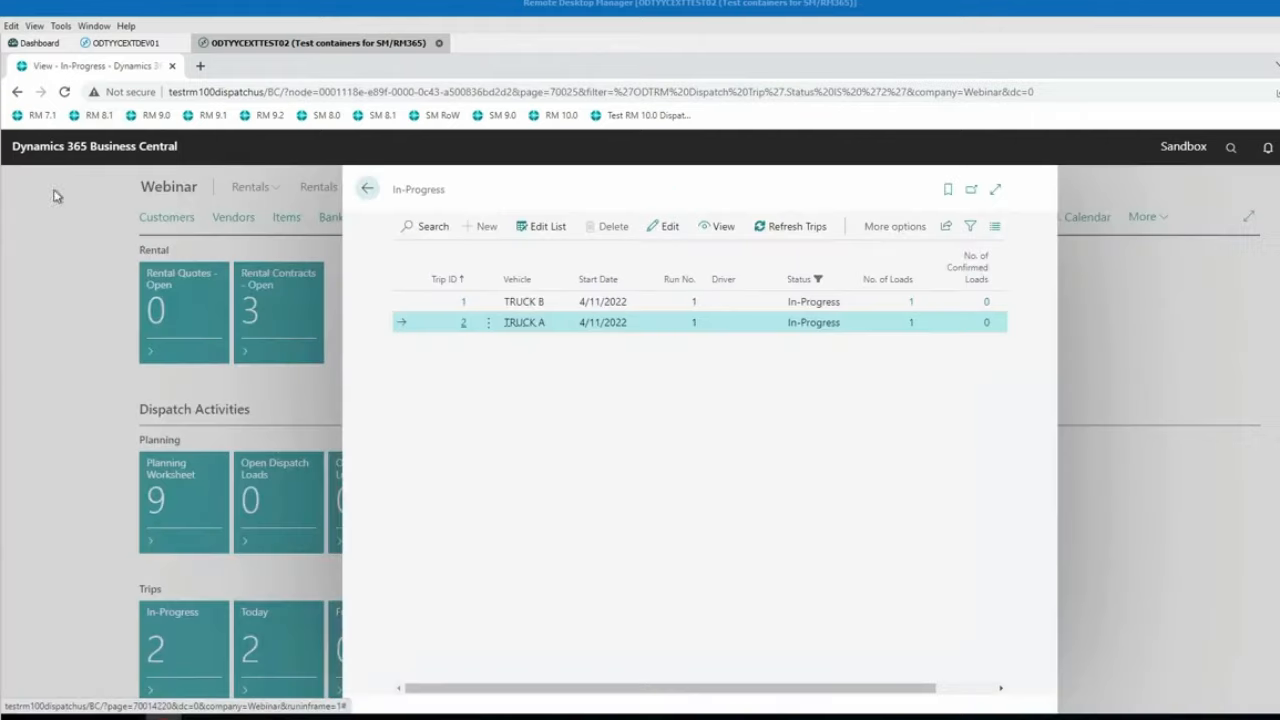
left_click(367, 188)
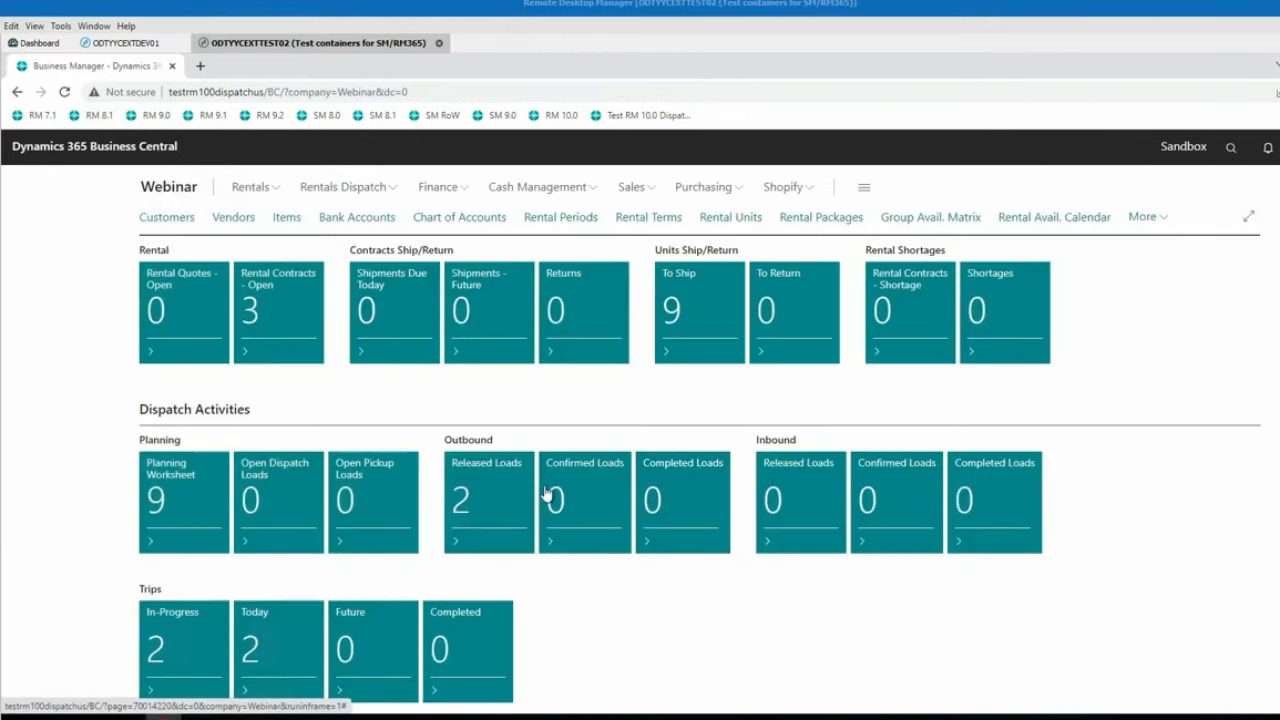
Open delivery DEL-00001 from the outbound released loads and confirm it
left_click(482, 508)
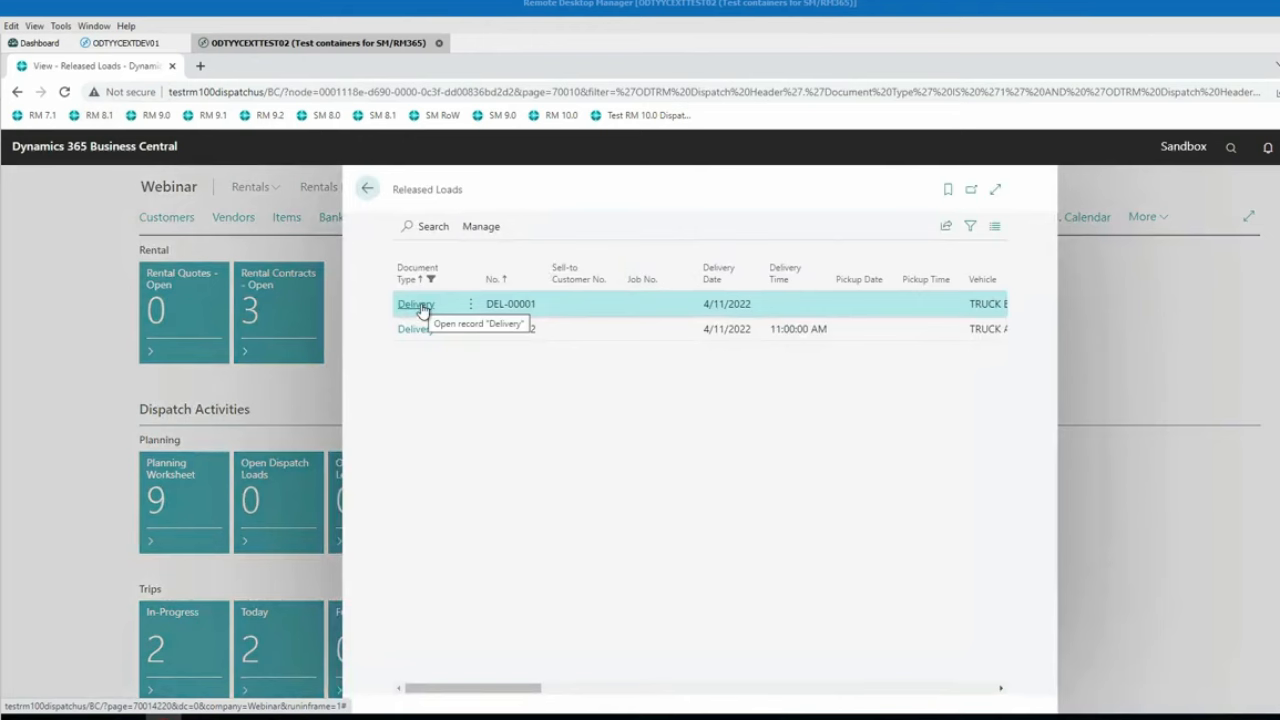
left_click(418, 305)
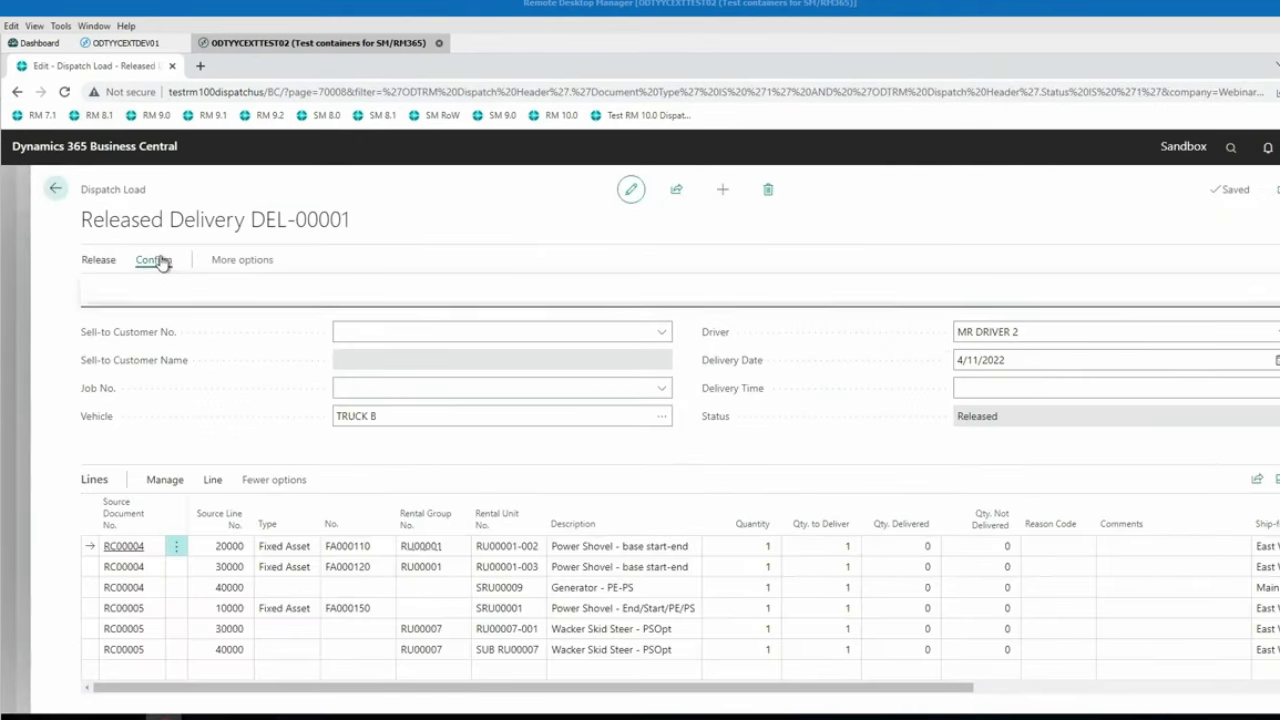
left_click(157, 261)
left_click(146, 291)
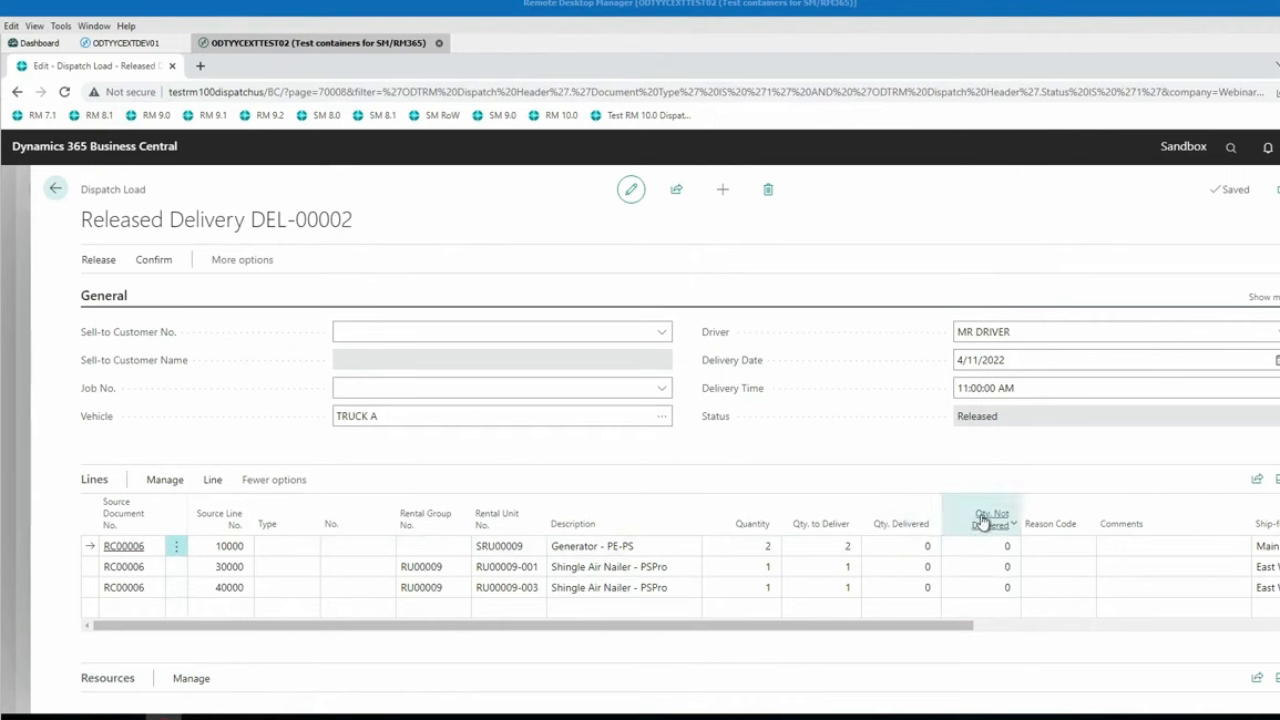
Try a quantity not delivered of 1 on DEL-00002's generator line, view its reason code and comments fields, and reset the quantity to 0
left_click(999, 544)
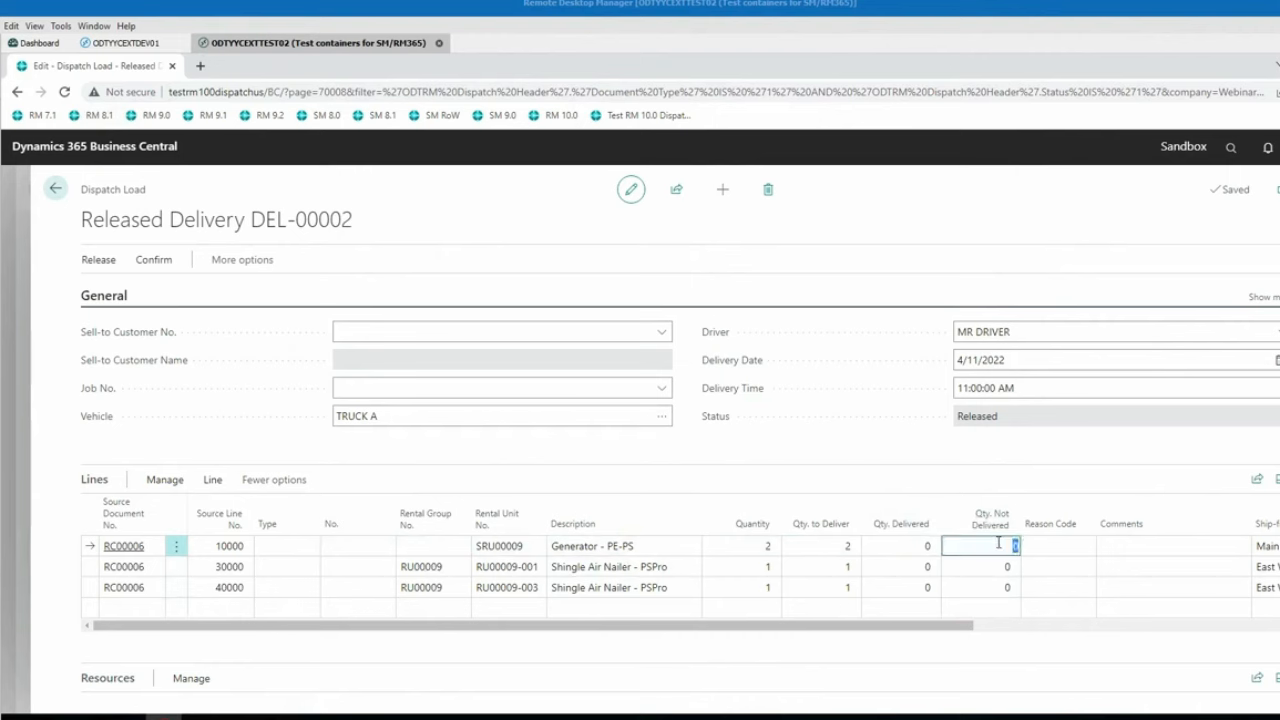
left_click(1068, 548)
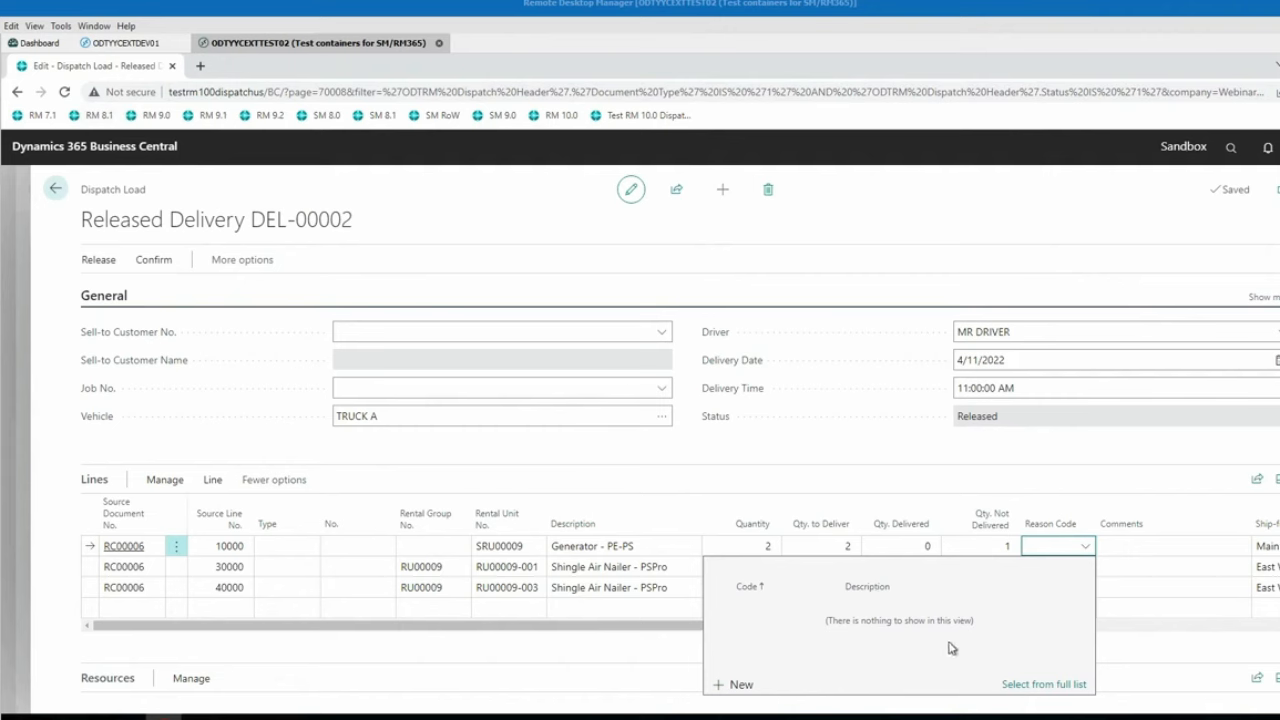
left_click(1149, 546)
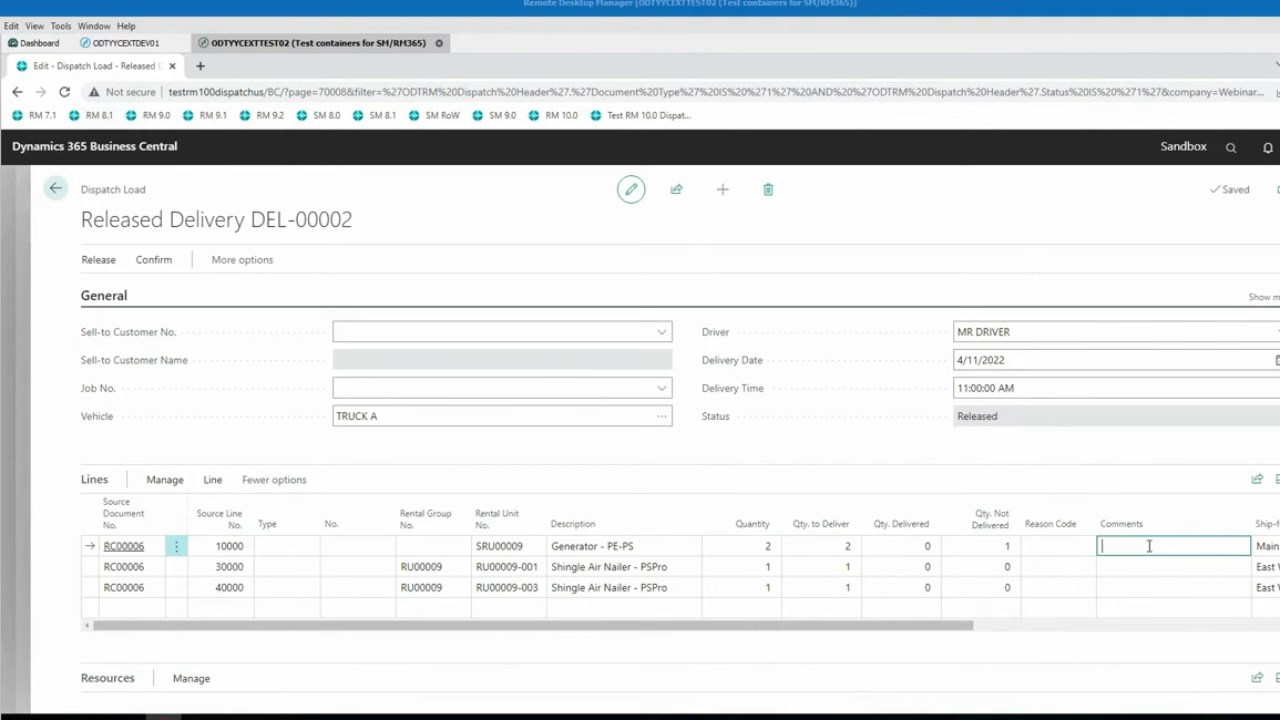
key("shift+Tab")
key("shift+Tab")
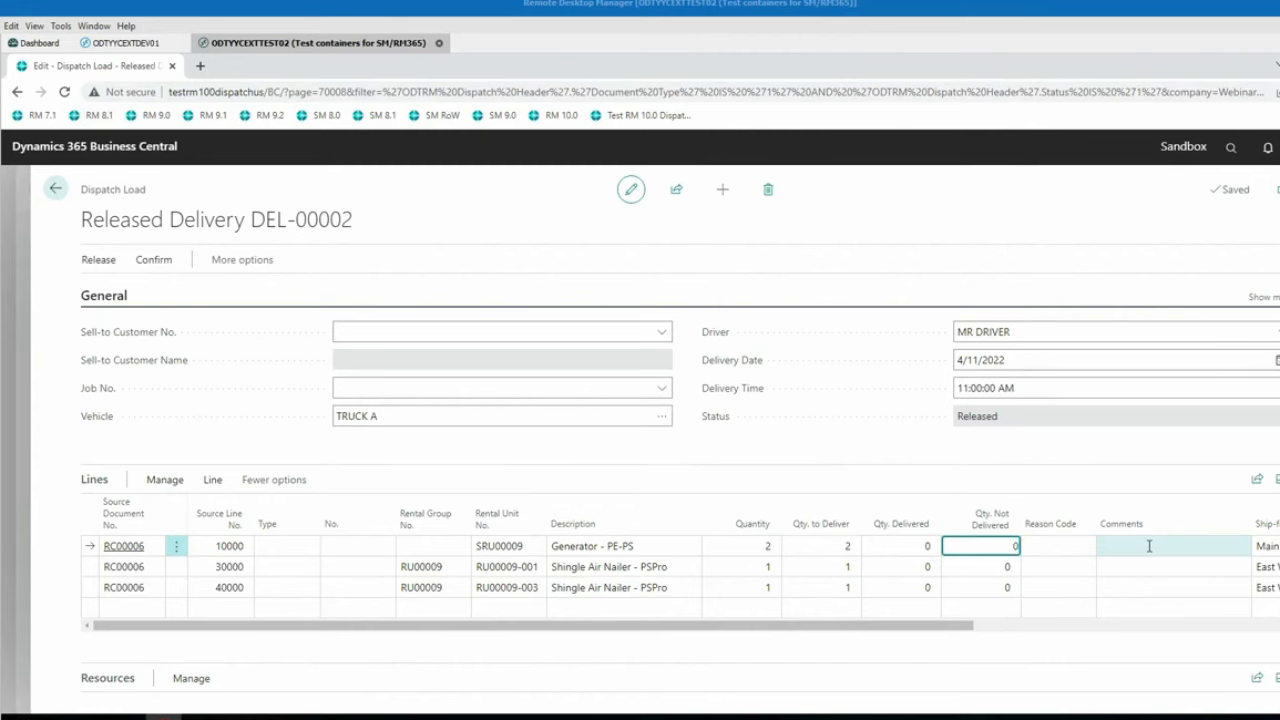
key("Tab")
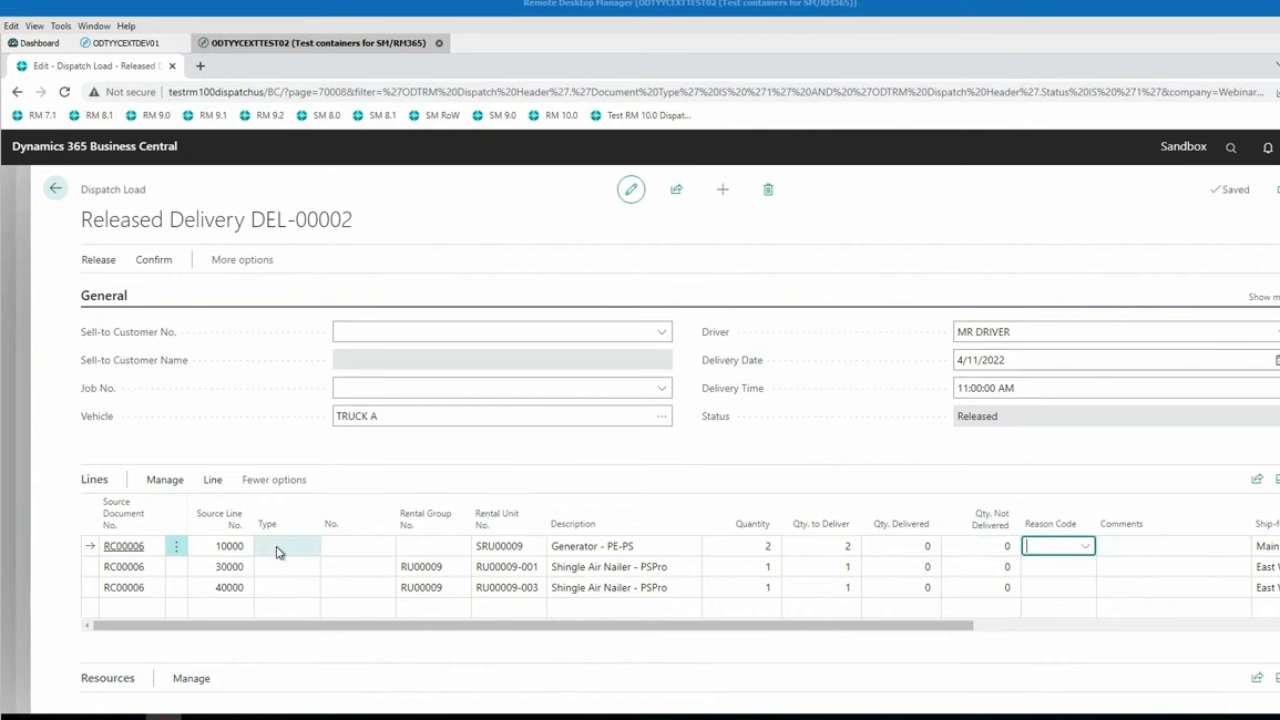
Confirm the delivery of released load DEL-00002 and return to the home page
left_click(153, 259)
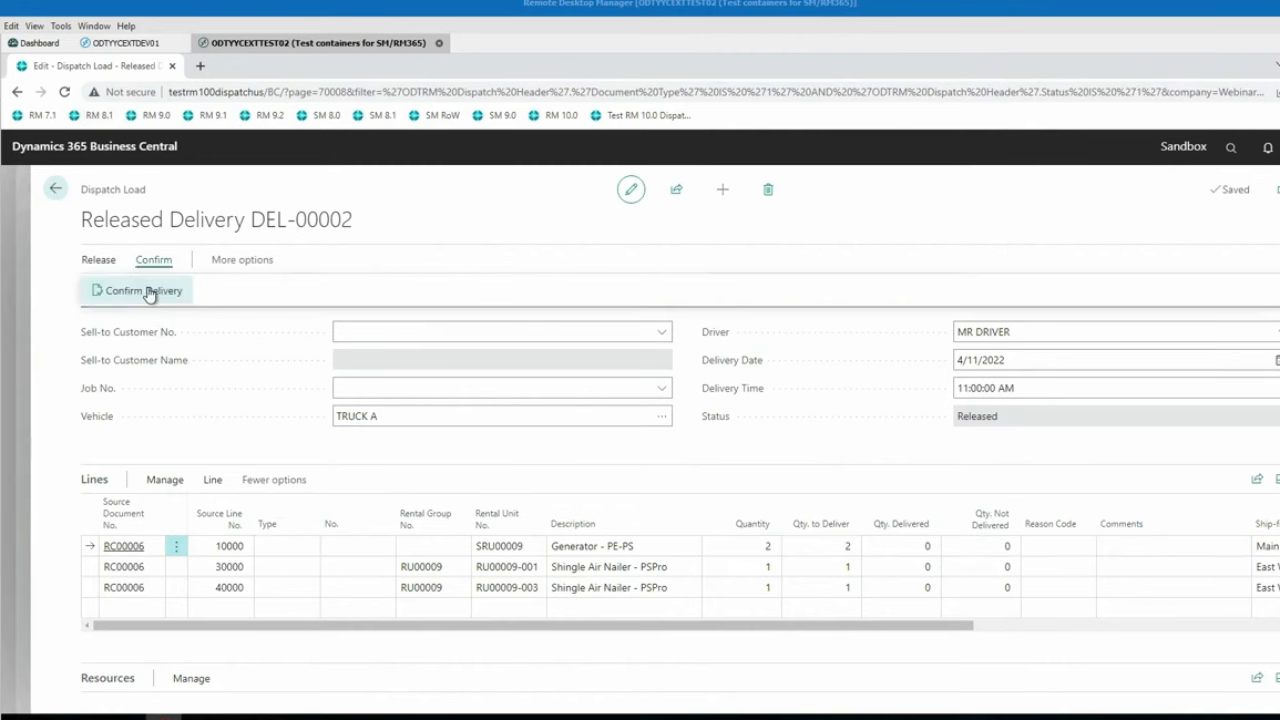
left_click(120, 296)
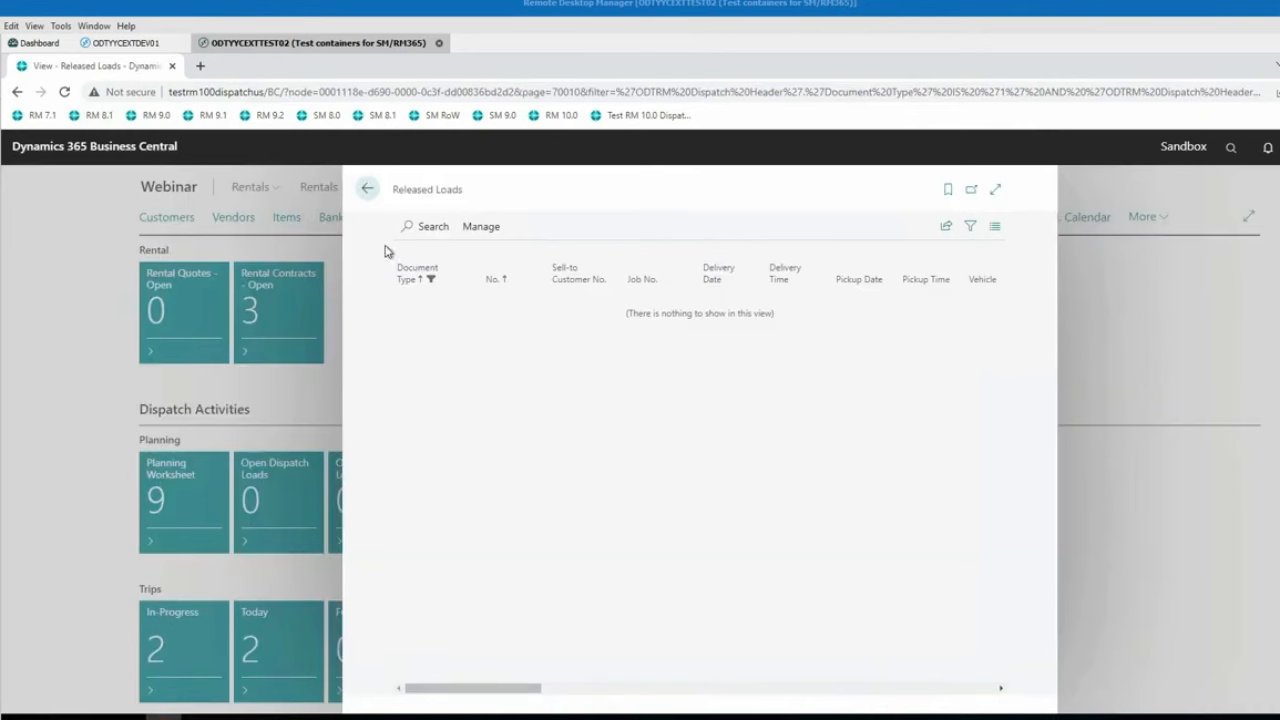
left_click(367, 189)
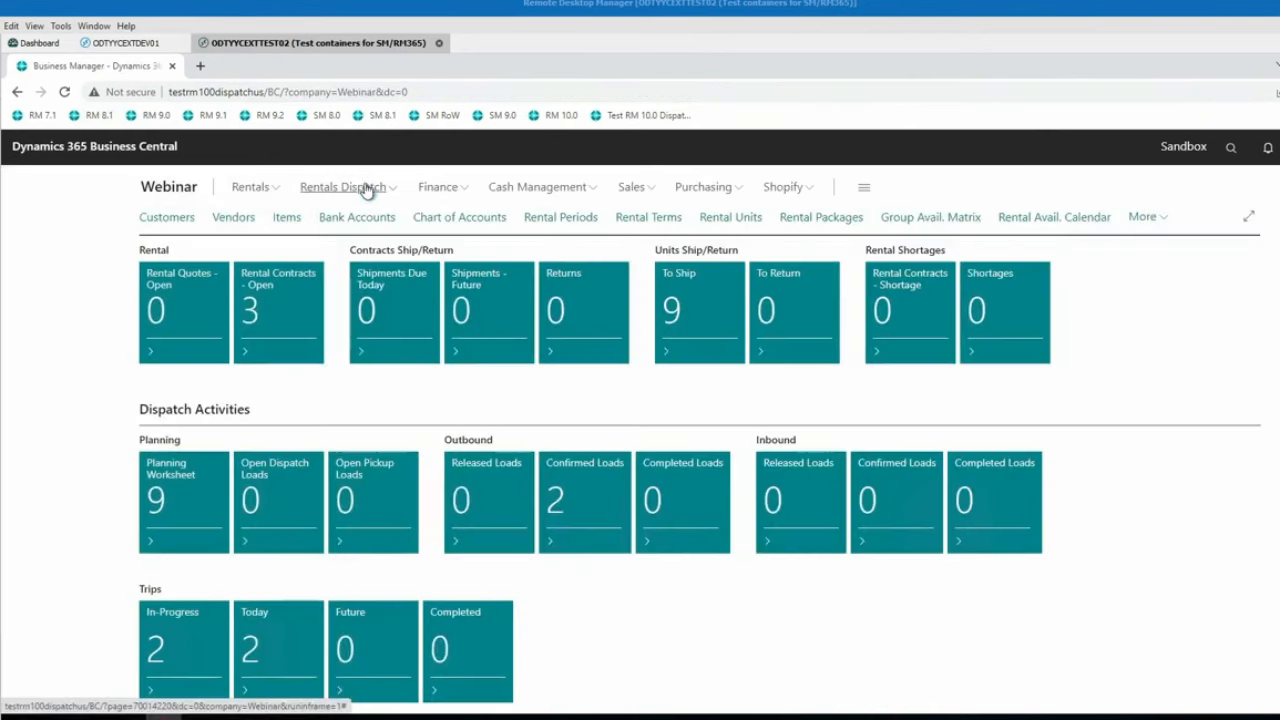
Open delivery DEL-00001 from the outbound confirmed loads, post its shipment, and return to the confirmed loads list
left_click(578, 497)
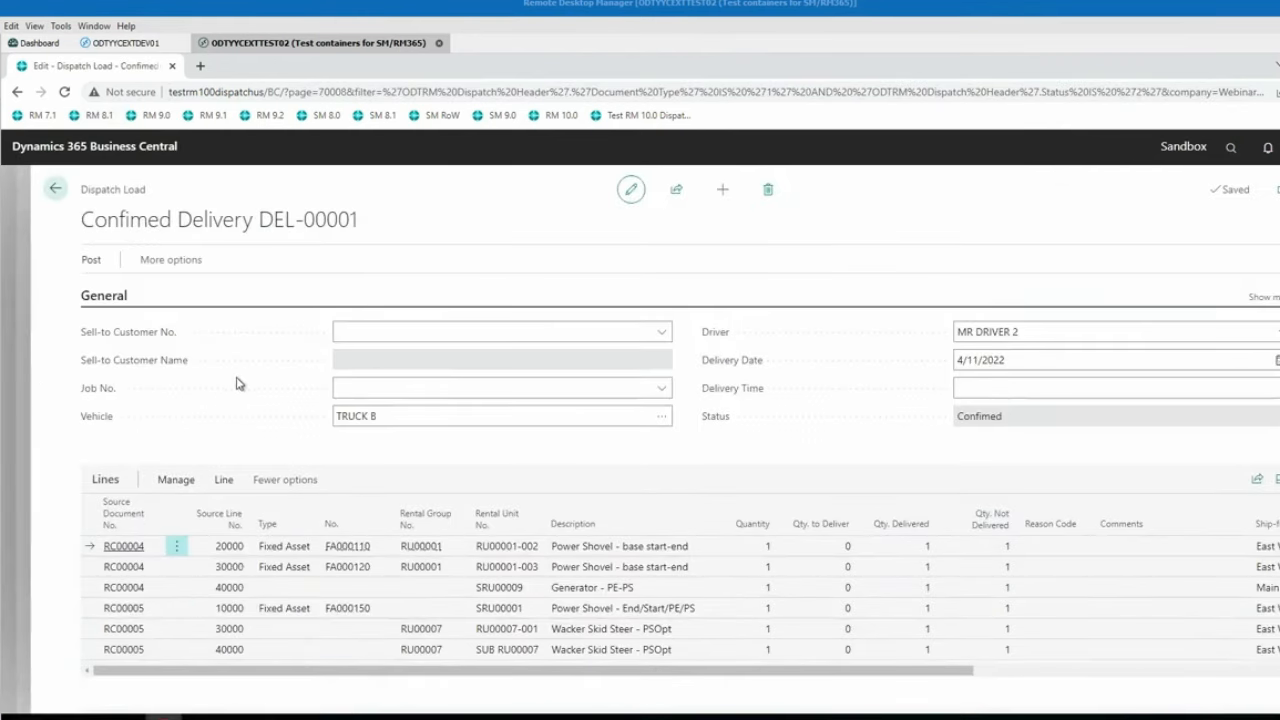
left_click(96, 263)
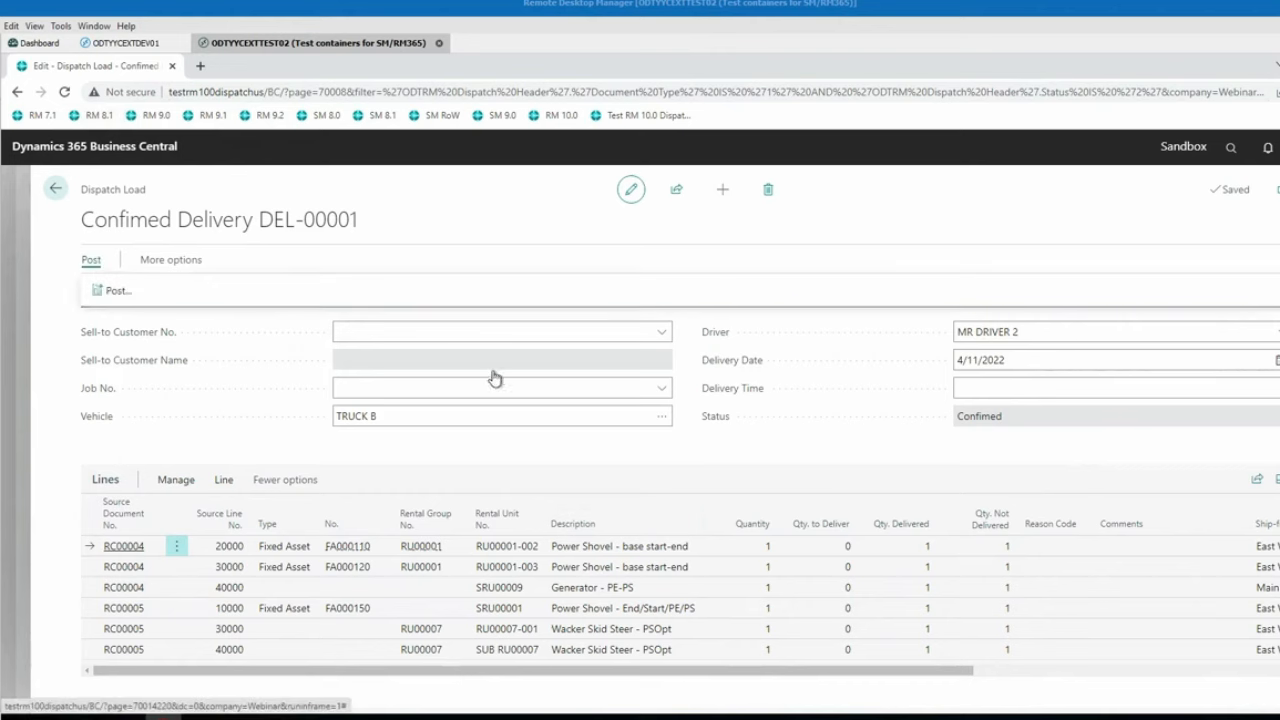
left_click(112, 290)
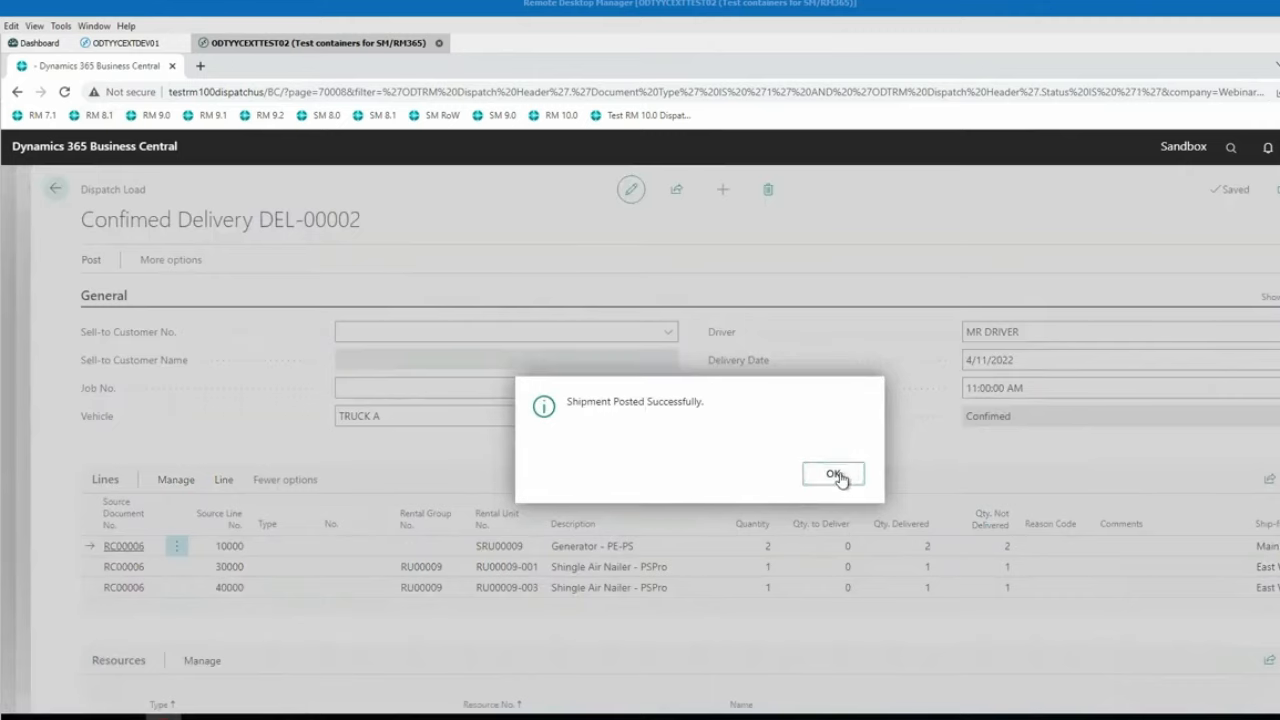
left_click(836, 475)
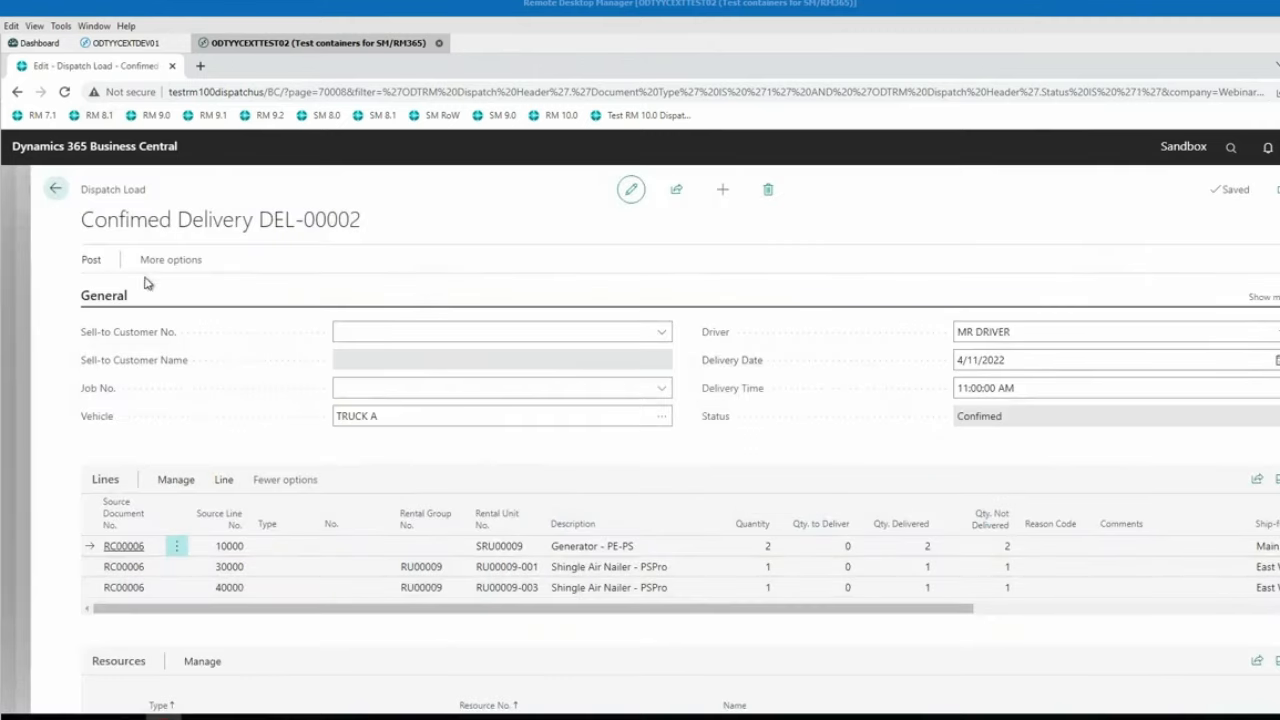
left_click(55, 188)
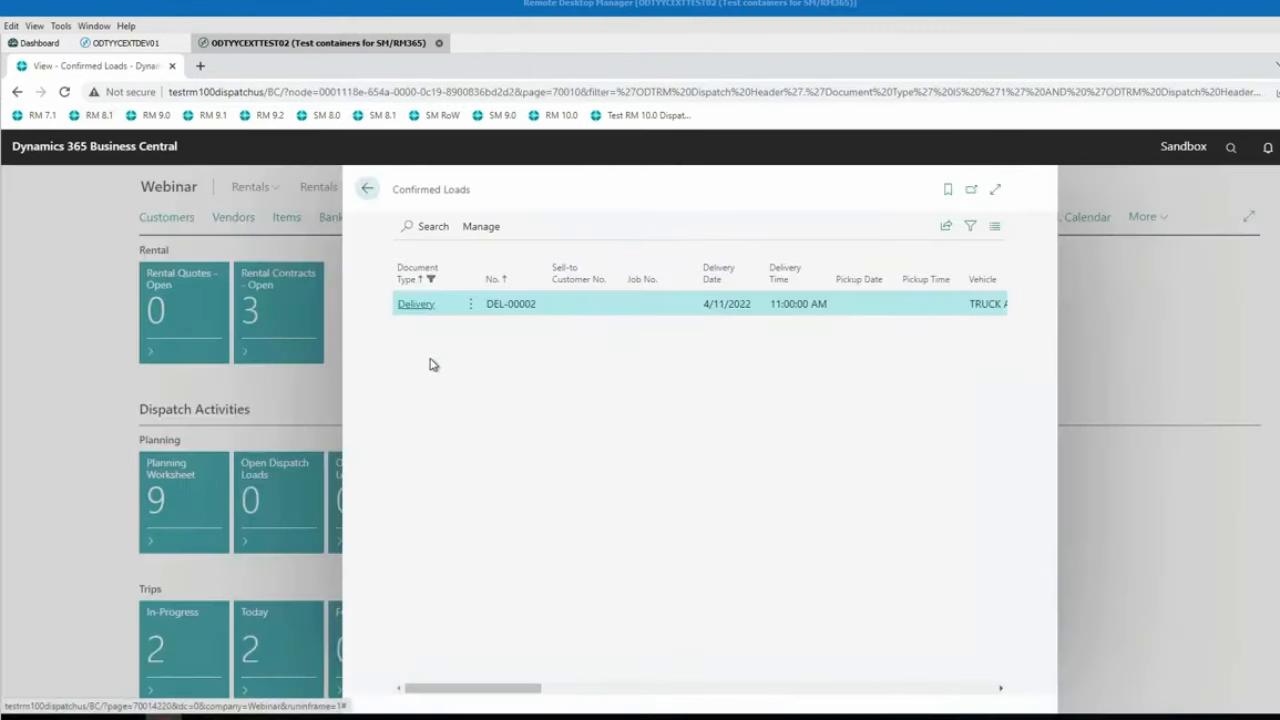
Open confirmed delivery DEL-00002, post its shipment, and return to the home page
left_click(414, 303)
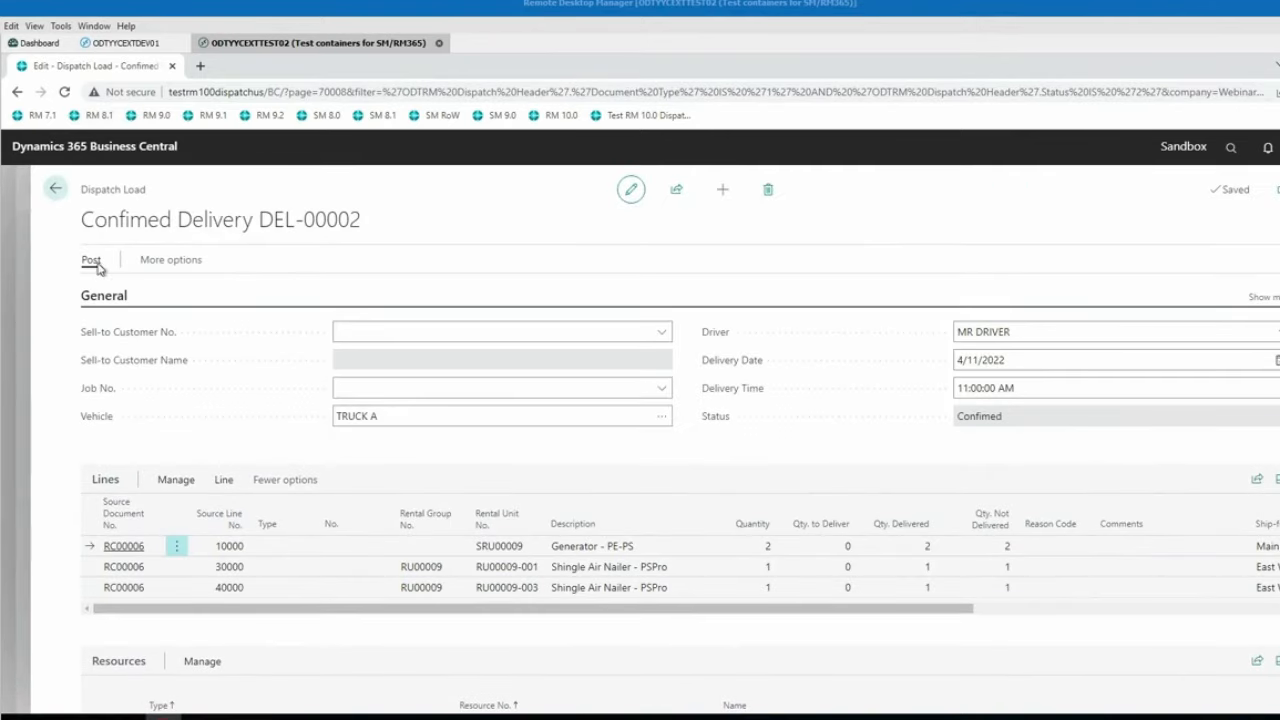
left_click(95, 262)
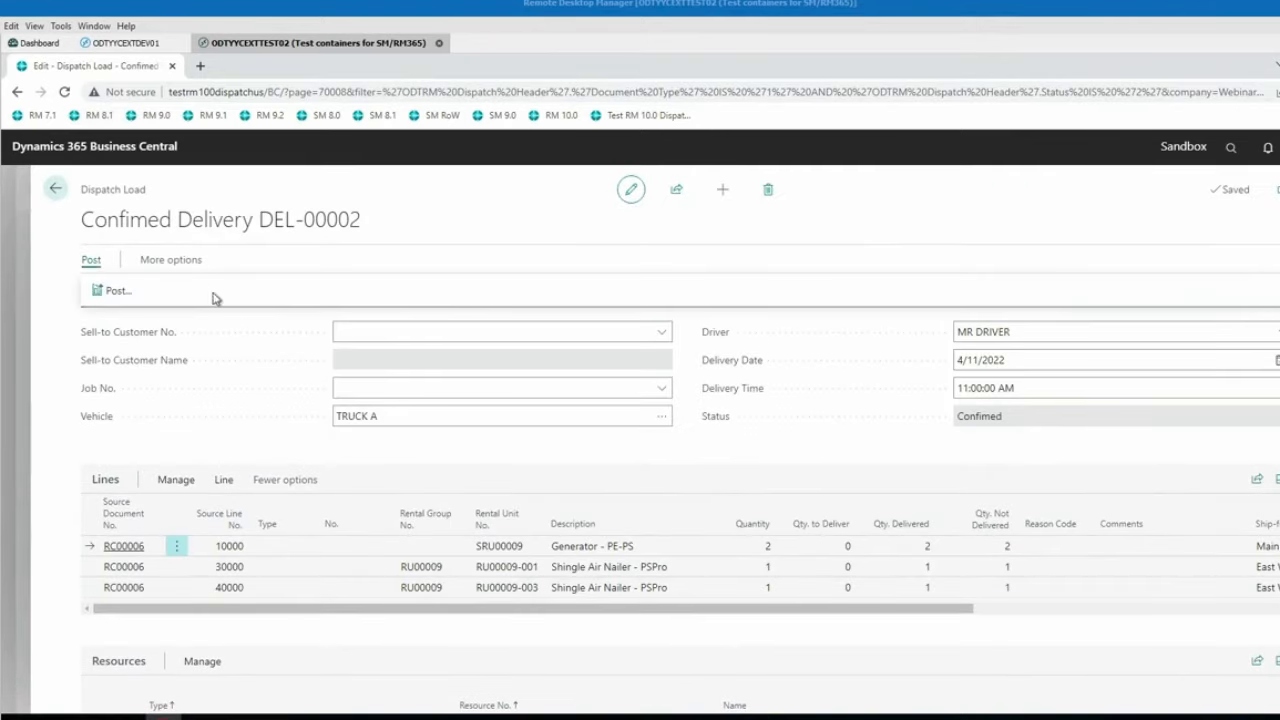
left_click(114, 290)
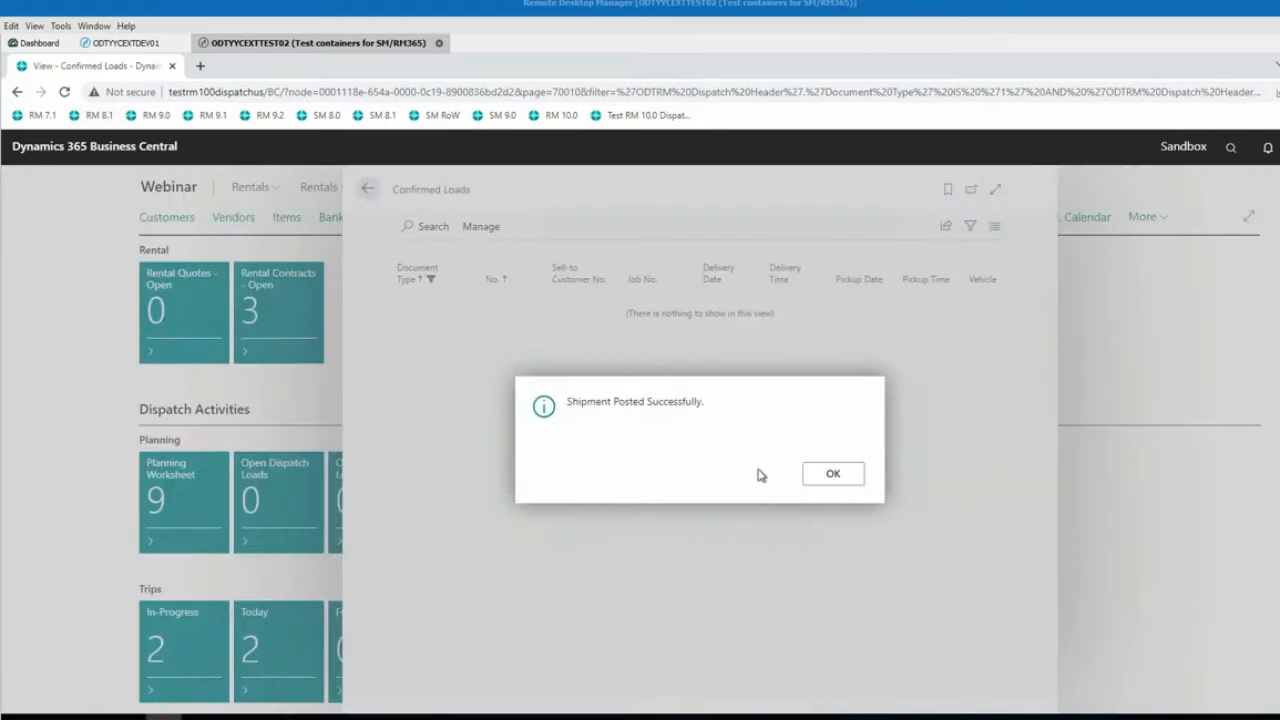
left_click(831, 471)
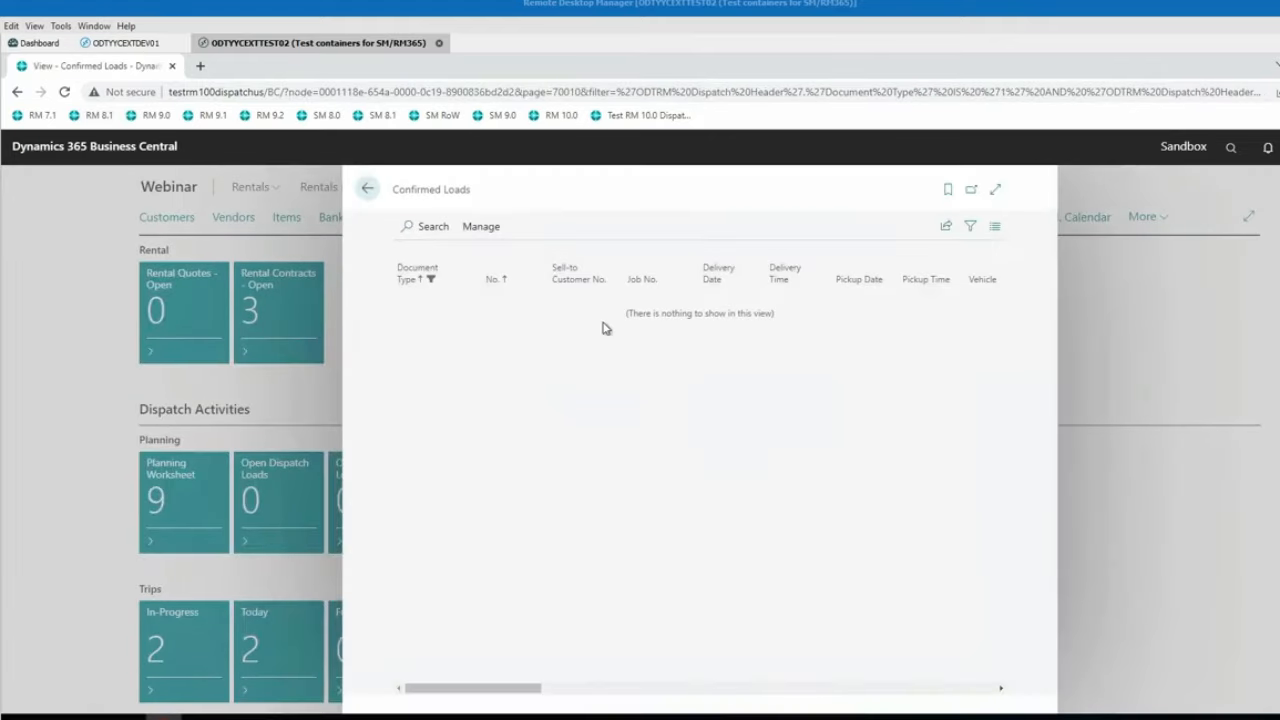
left_click(362, 193)
Open the open rental contracts RC00004, RC00005 and RC00006 in turn and check their lines' dispatch status and quantity on rent
left_click(233, 343)
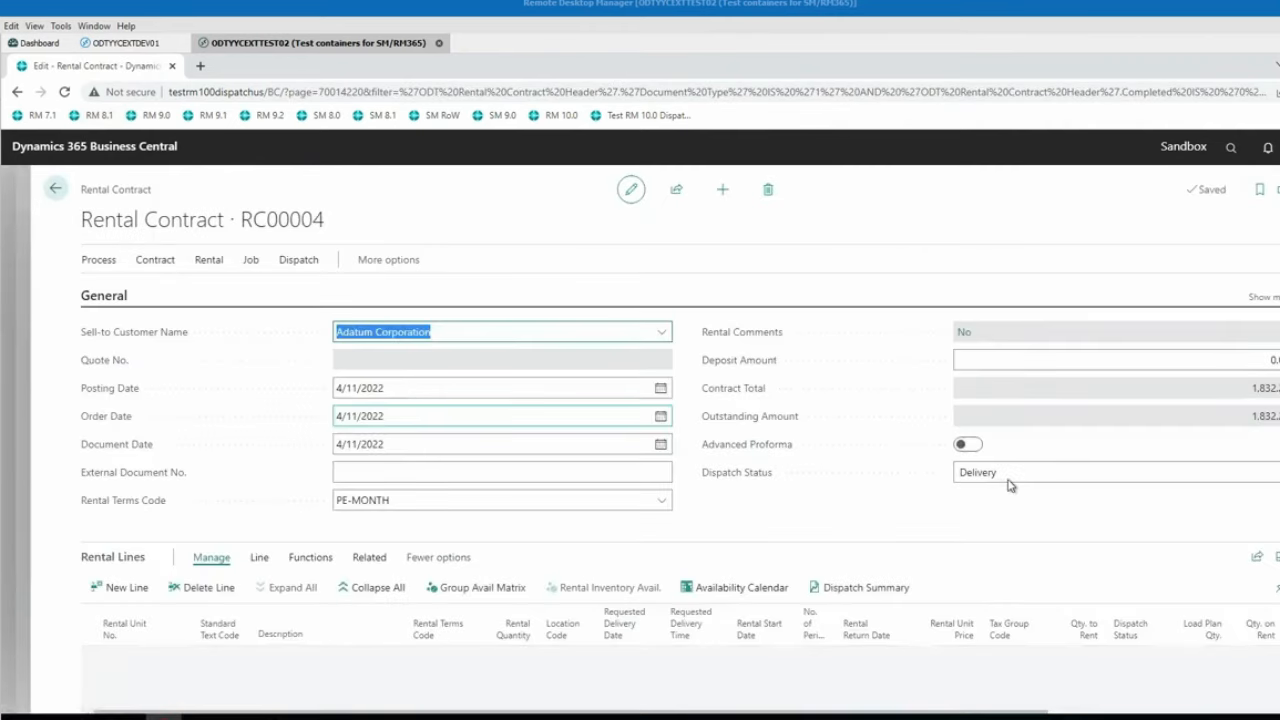
scroll(1010, 485, "down", 2)
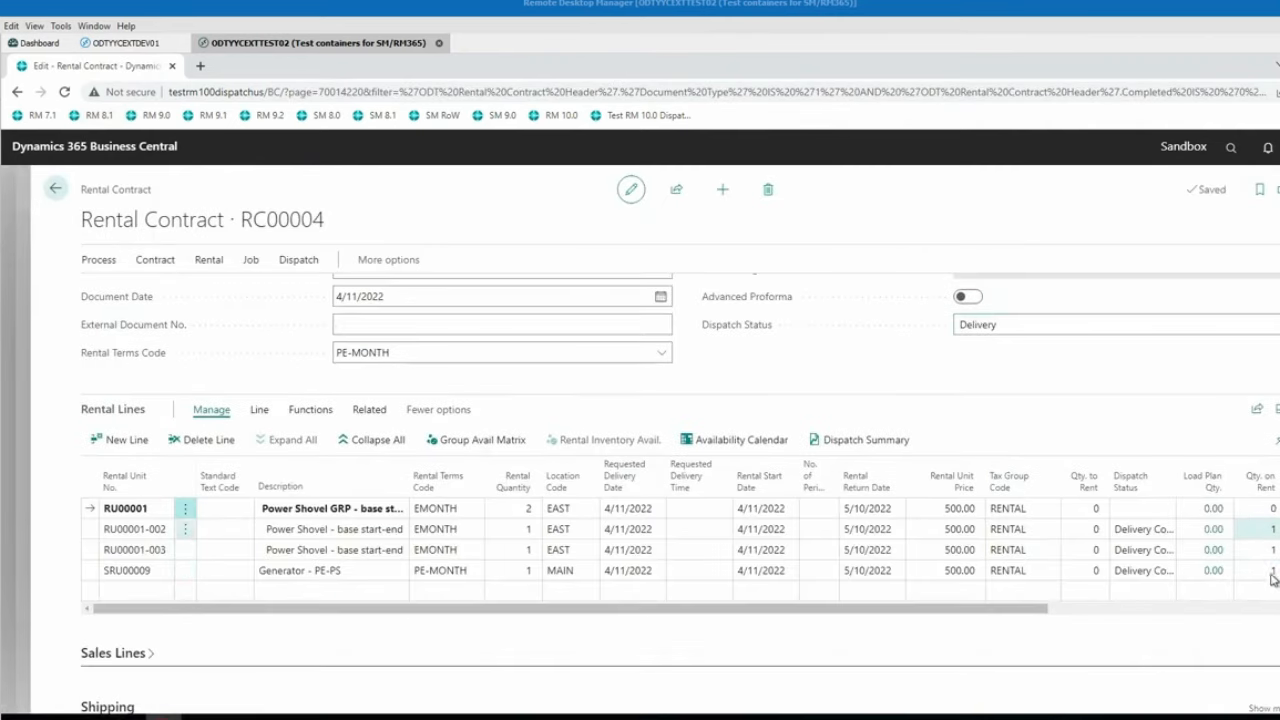
left_click(1279, 440)
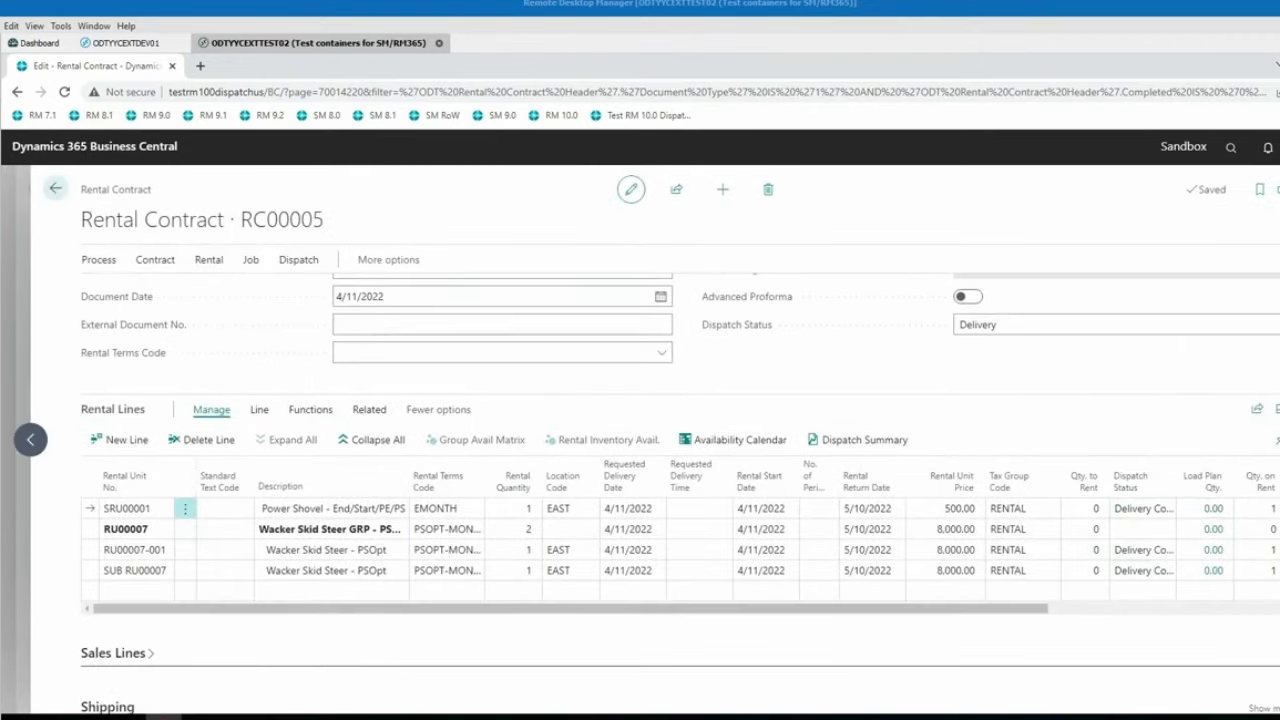
left_click(1279, 440)
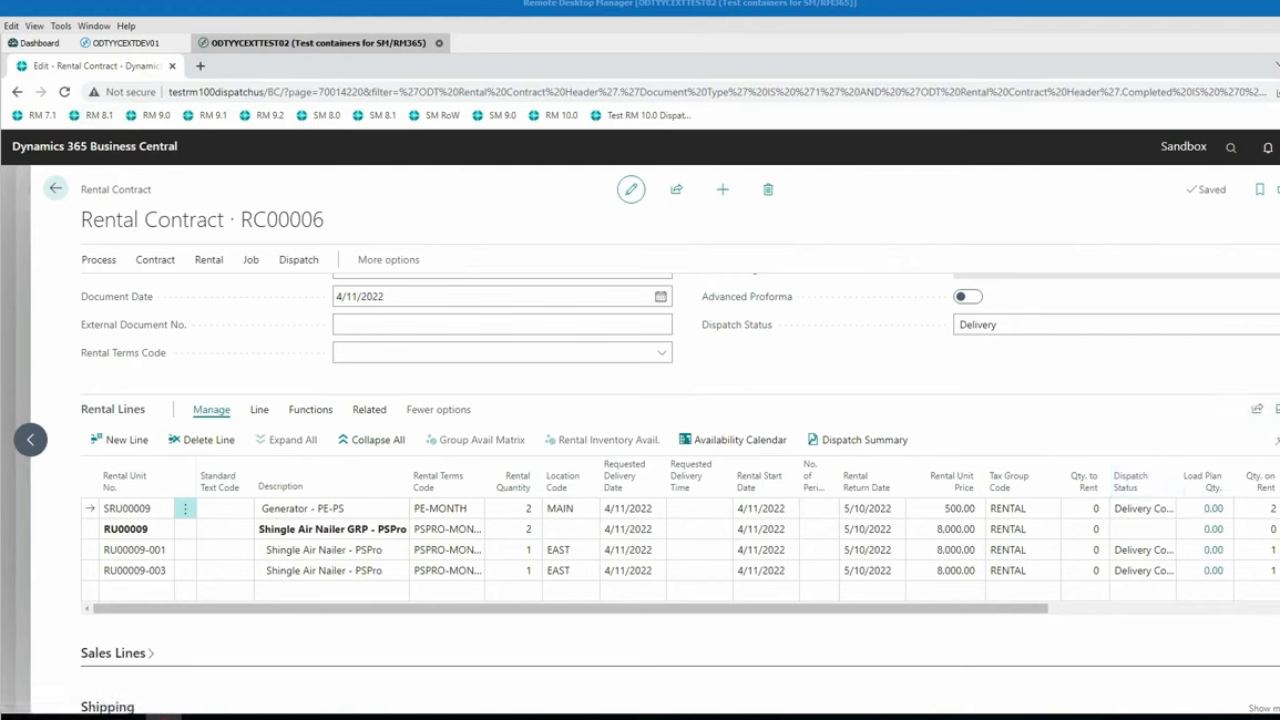
Change the work date in My Settings to 5/10/2022
left_click(1279, 147)
left_click(1241, 242)
left_click(893, 356)
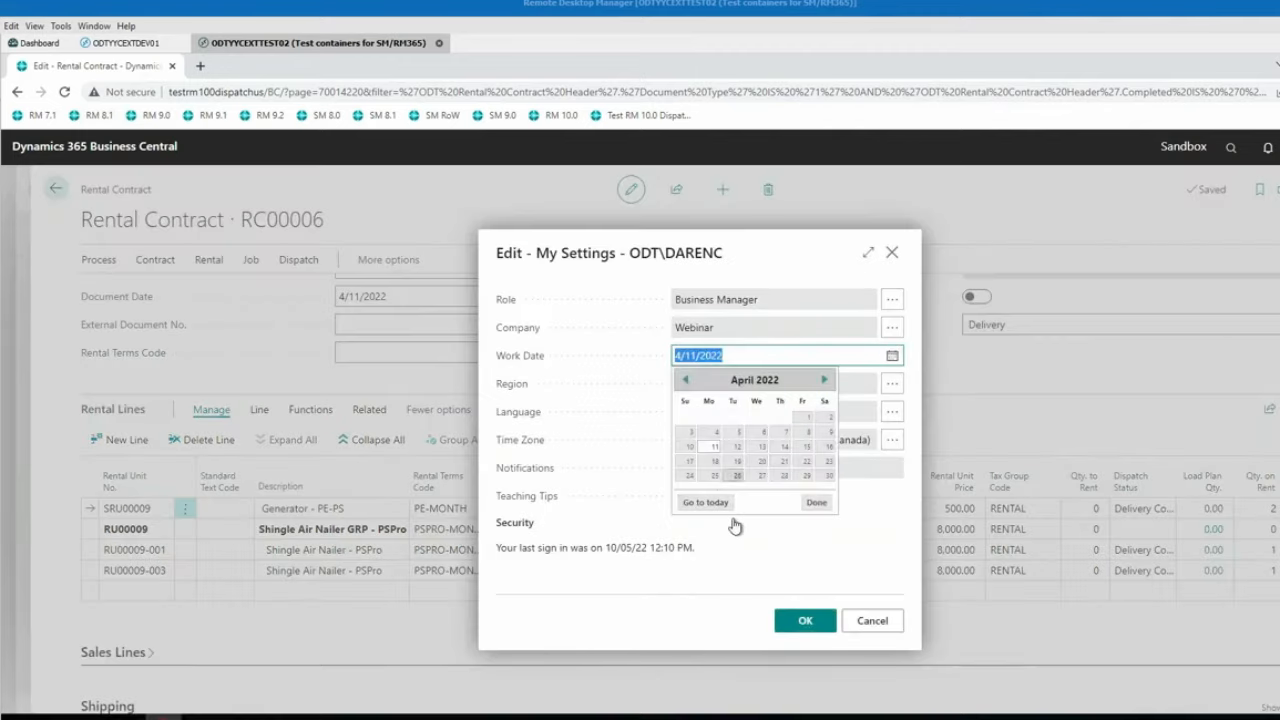
left_click(825, 381)
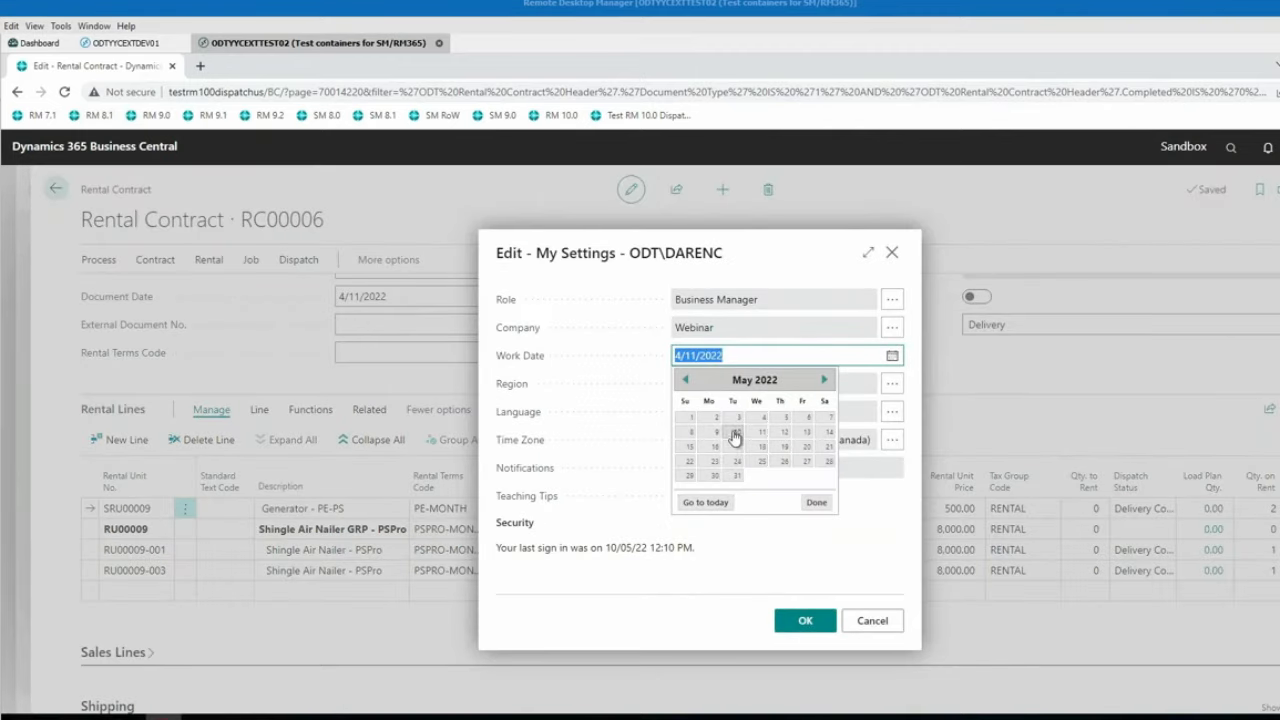
left_click(734, 432)
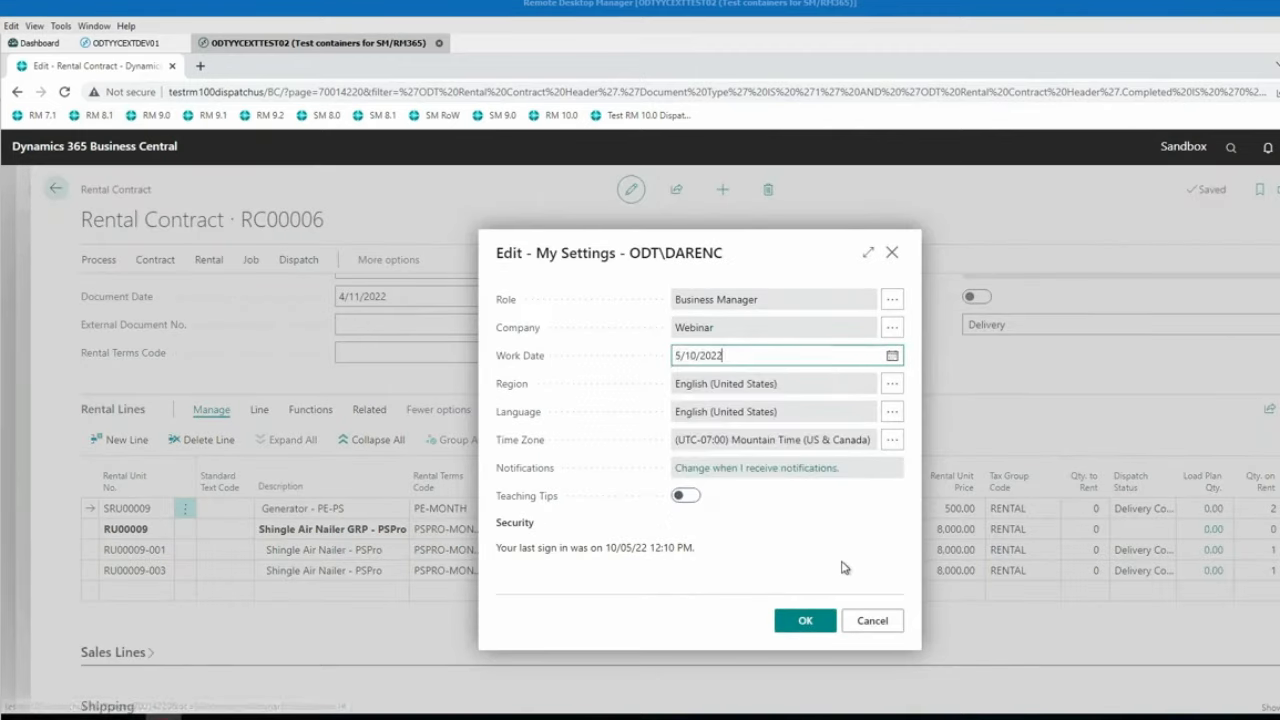
left_click(808, 621)
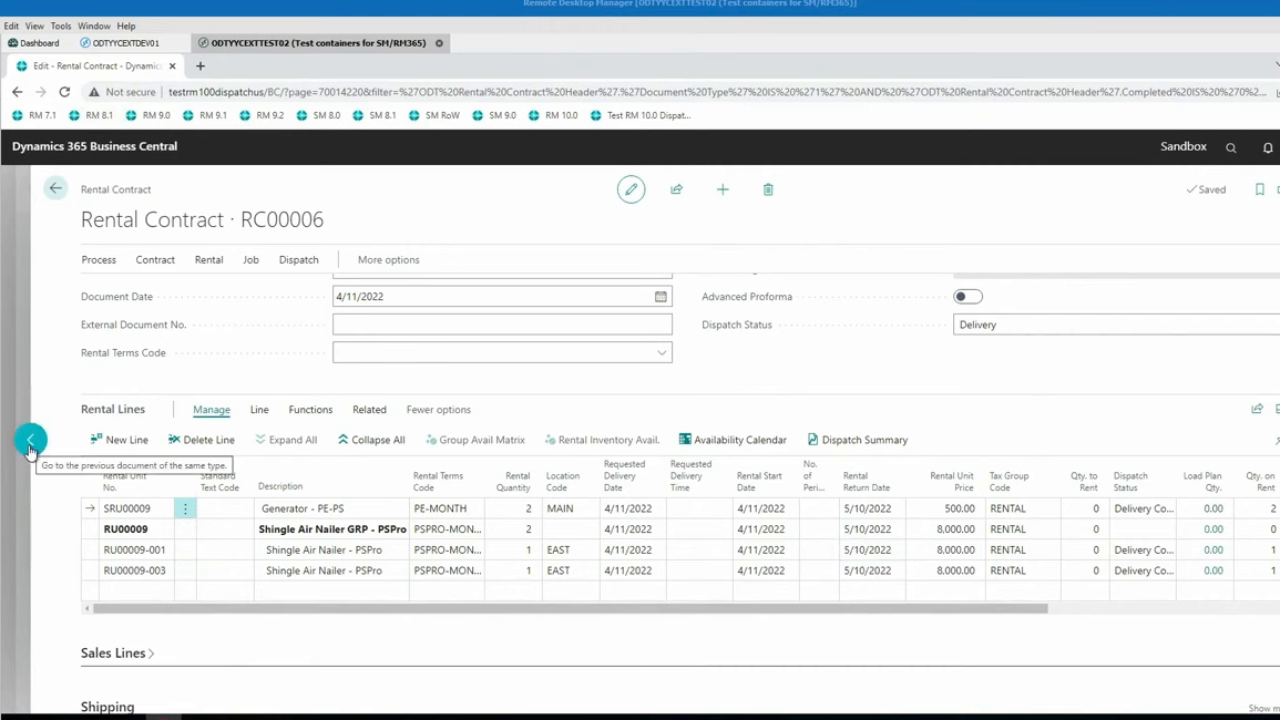
Reopen rental contract RC00004 and set its posting date to the work date, 5/10/2022
left_click(55, 188)
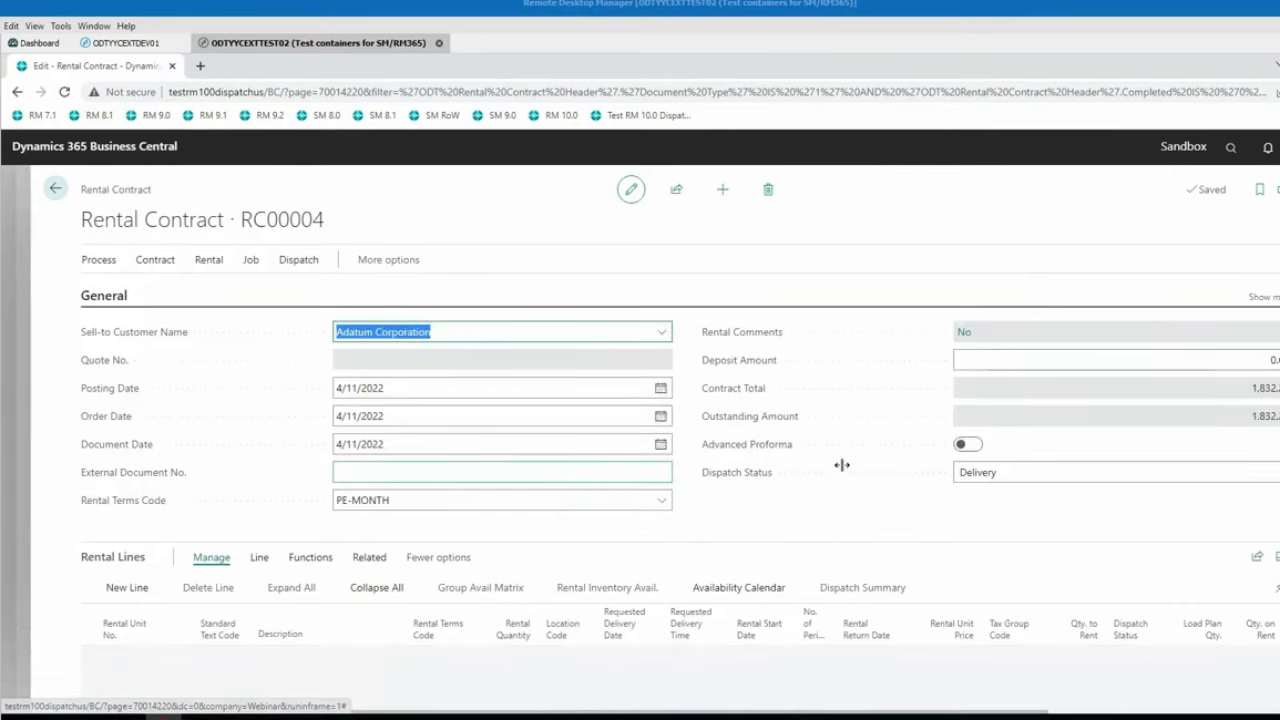
scroll(512, 484, "down", 1)
scroll(512, 484, "down", 1)
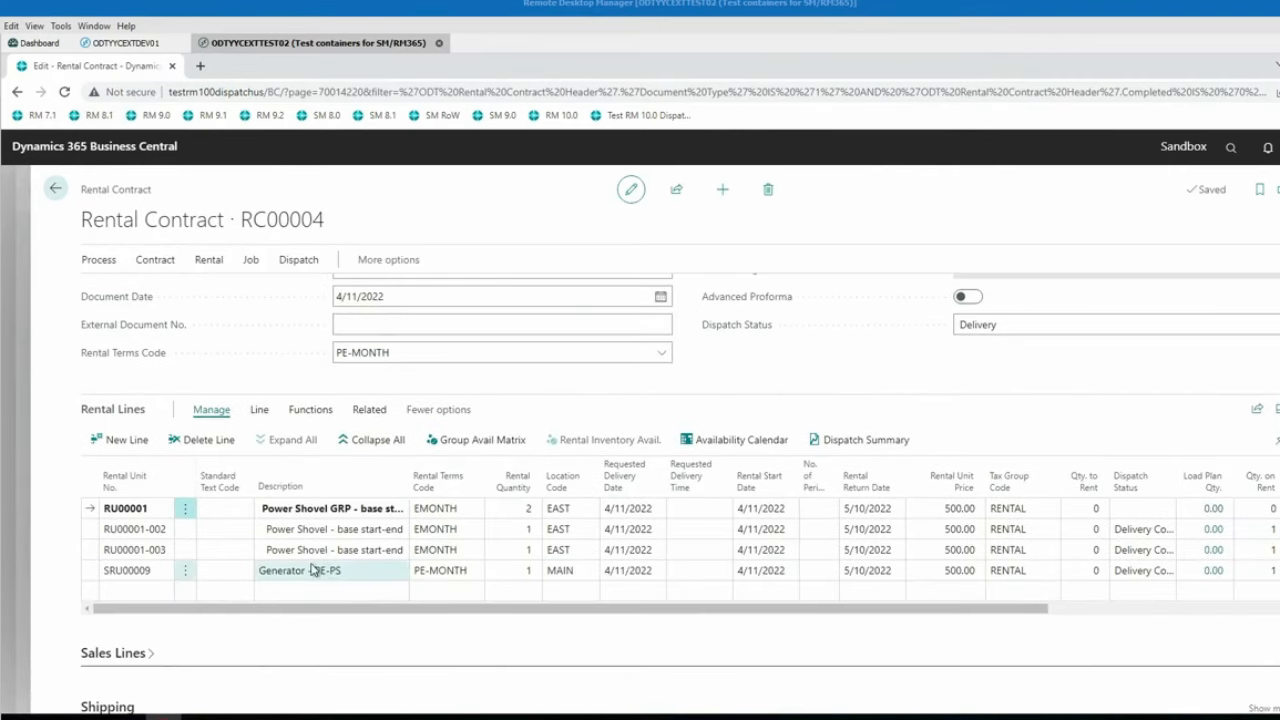
scroll(168, 404, "up", 2)
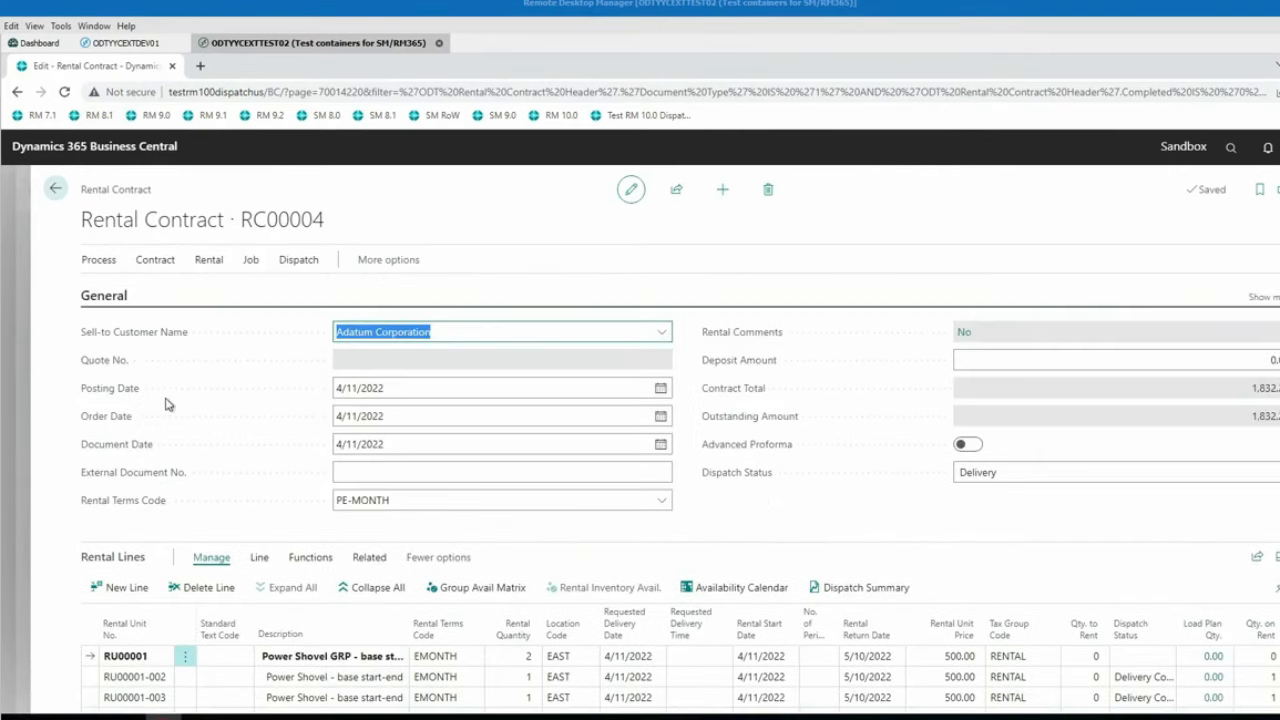
left_click(620, 385)
type("5/10")
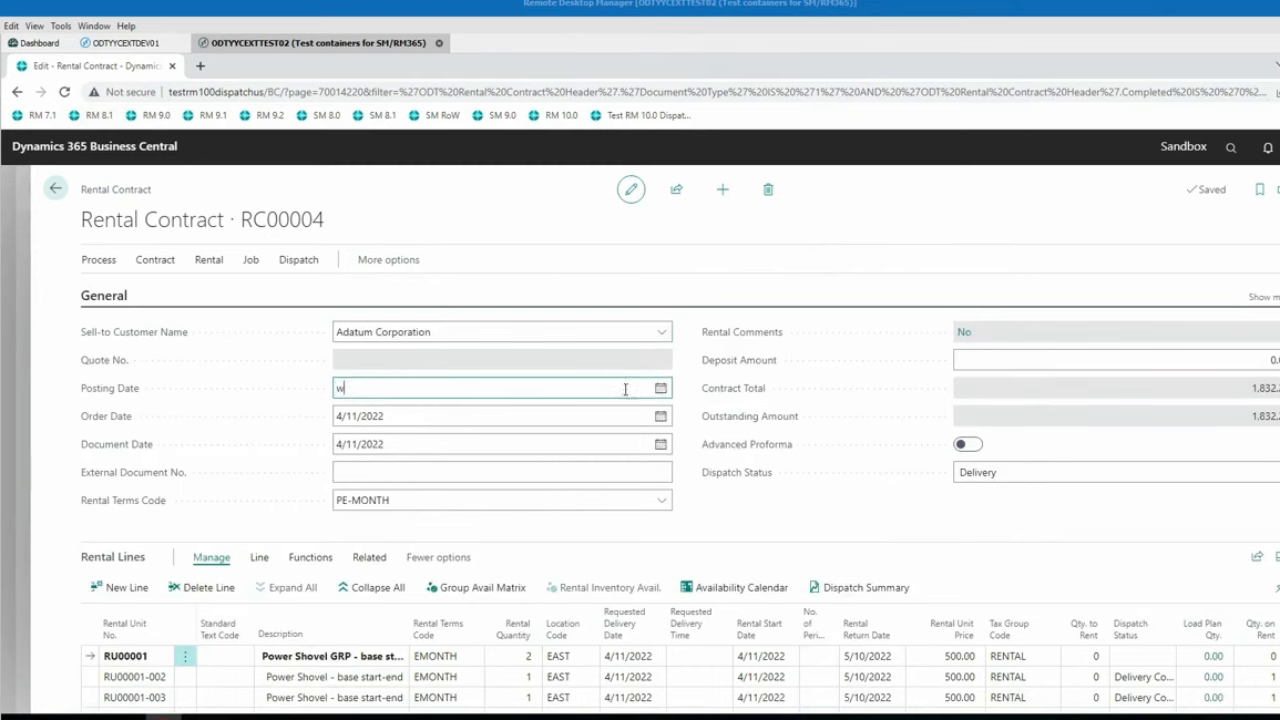
key("Tab")
Set RC00004's dispatch status to Pickup and check the status and load plan quantity of its rental lines
left_click(1033, 475)
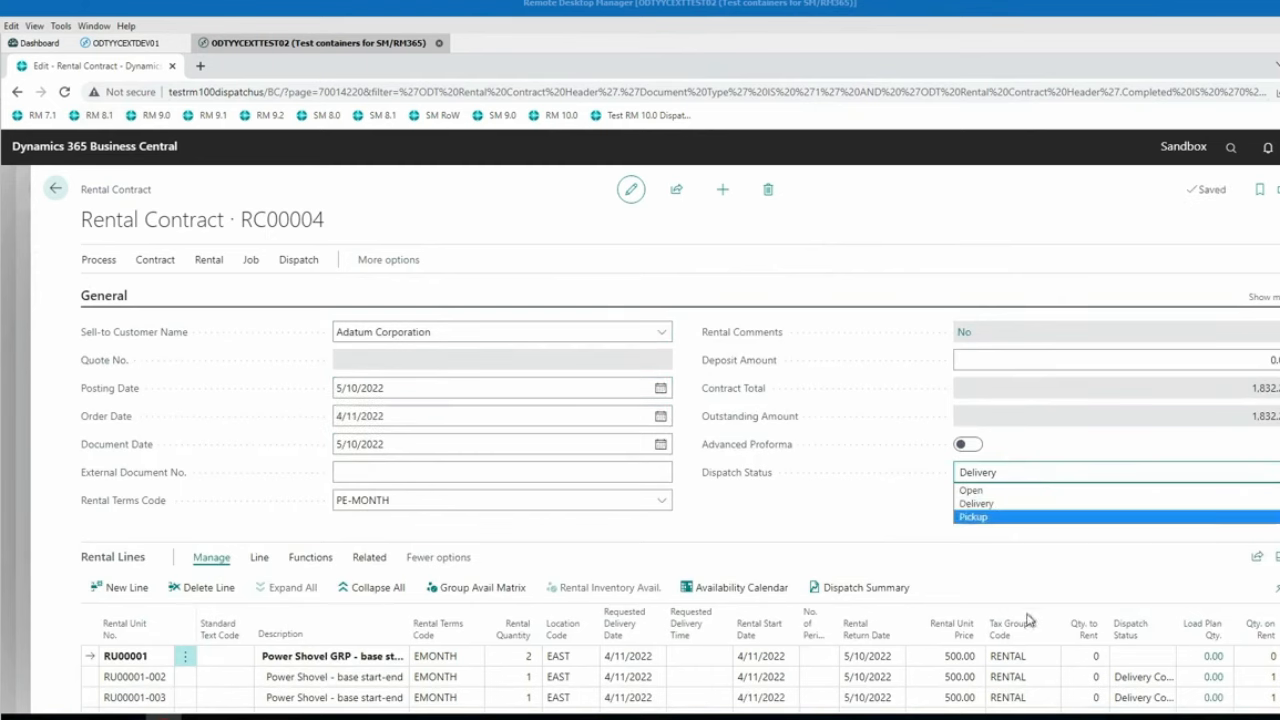
left_click(998, 518)
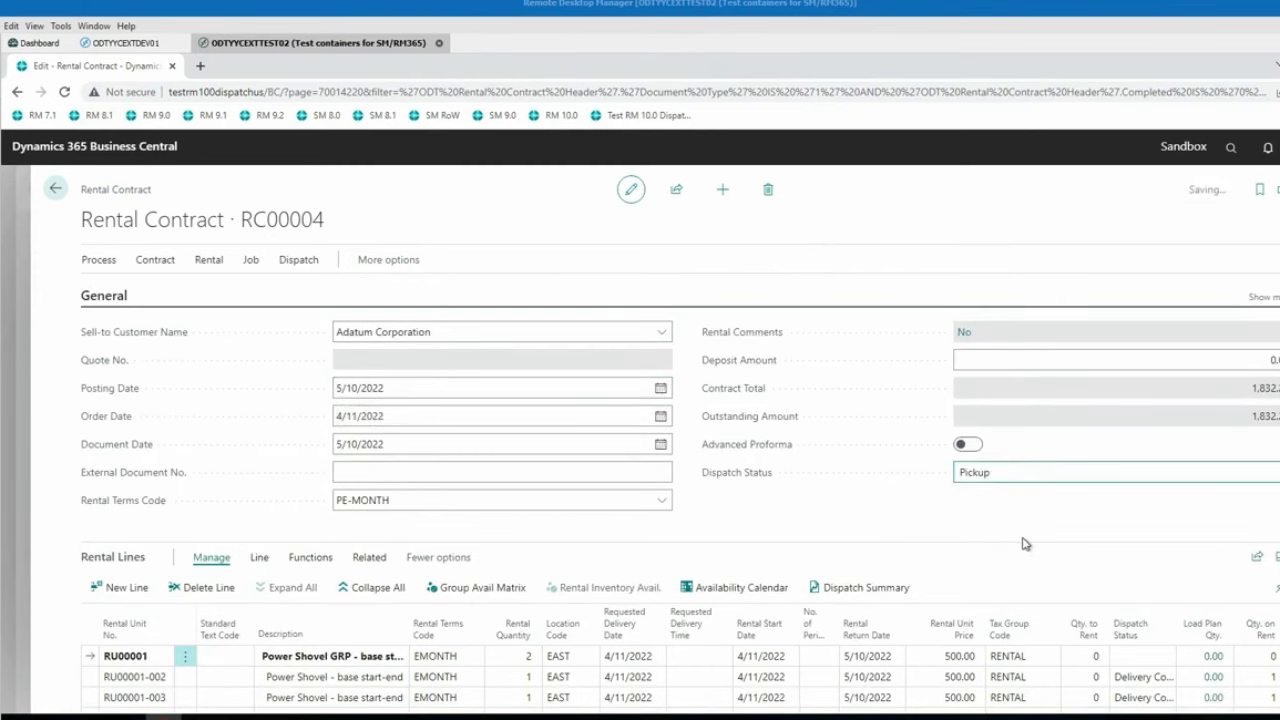
left_click(773, 473)
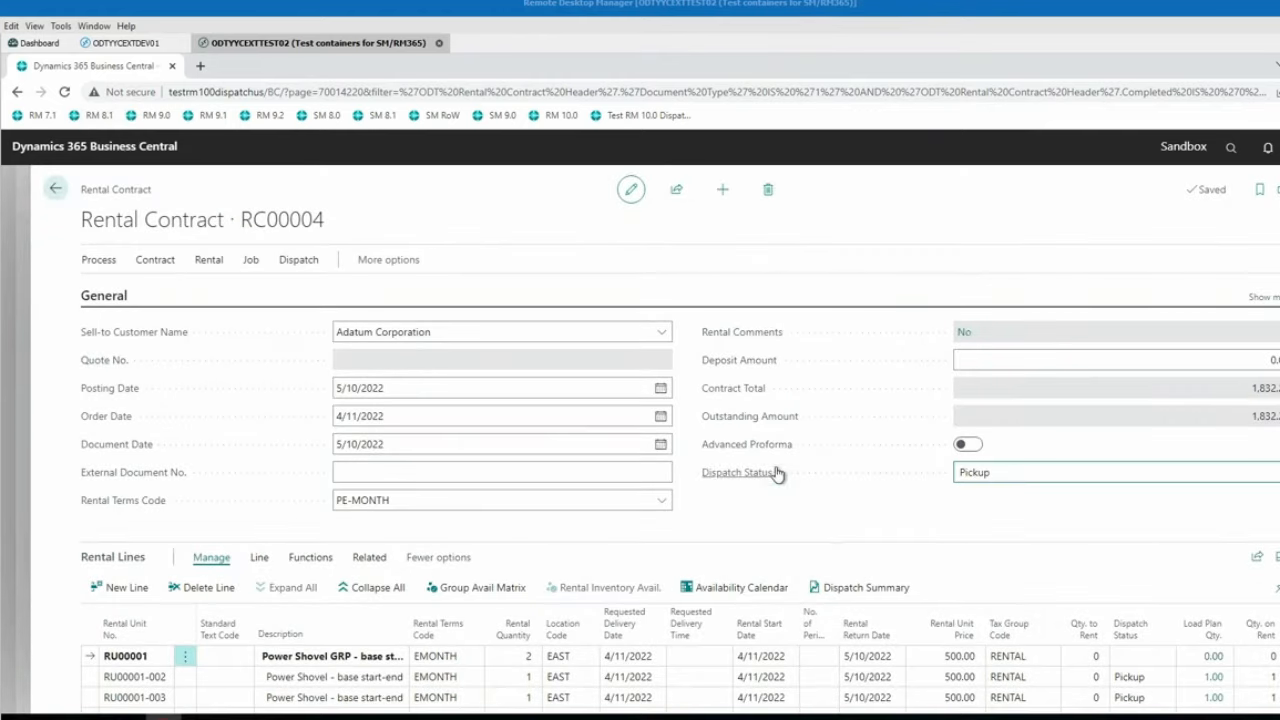
scroll(1077, 500, "down", 2)
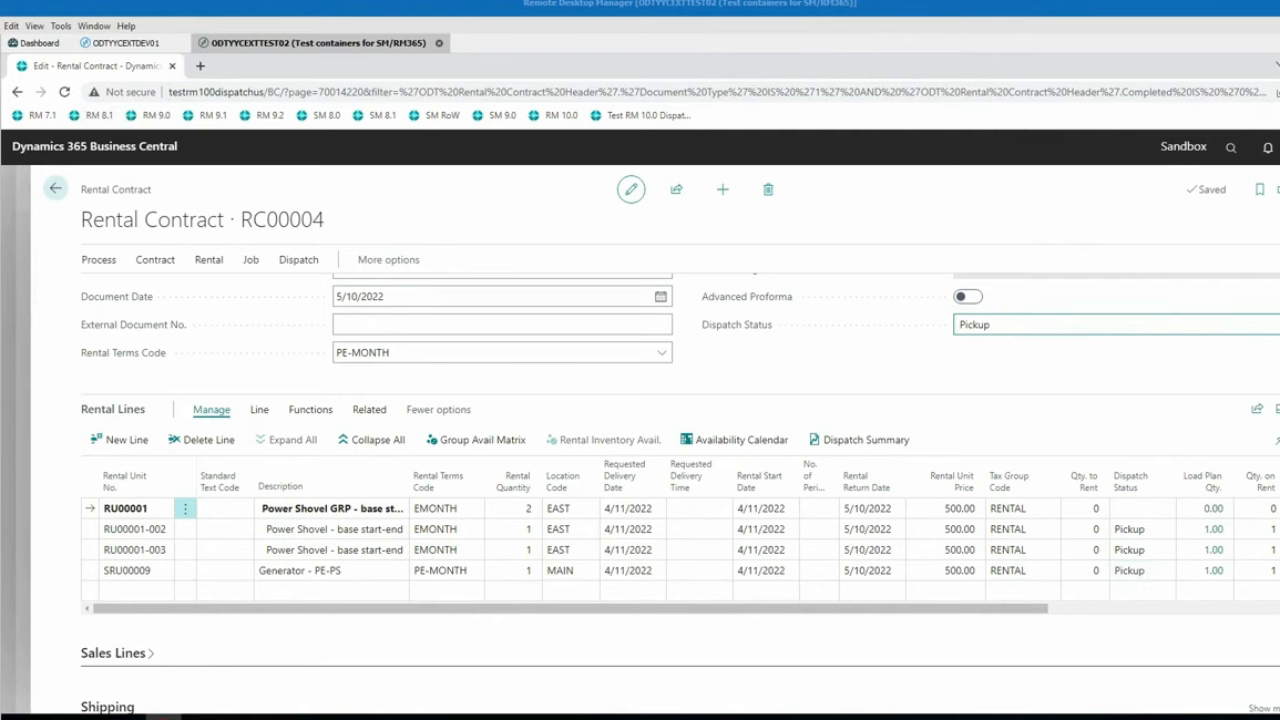
Go to rental contract RC00005 and open the line addresses of SUB RU00007 at the Return section
key("ctrl+Page_Down")
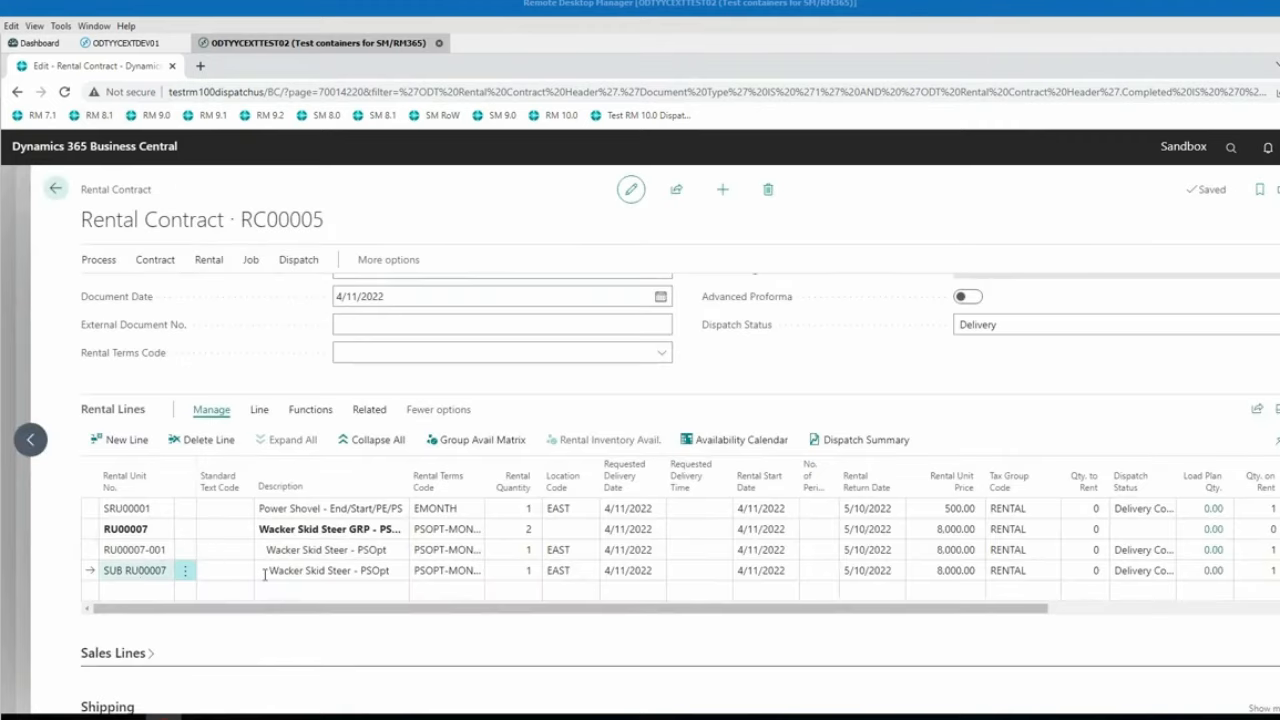
left_click(264, 574)
left_click(440, 572)
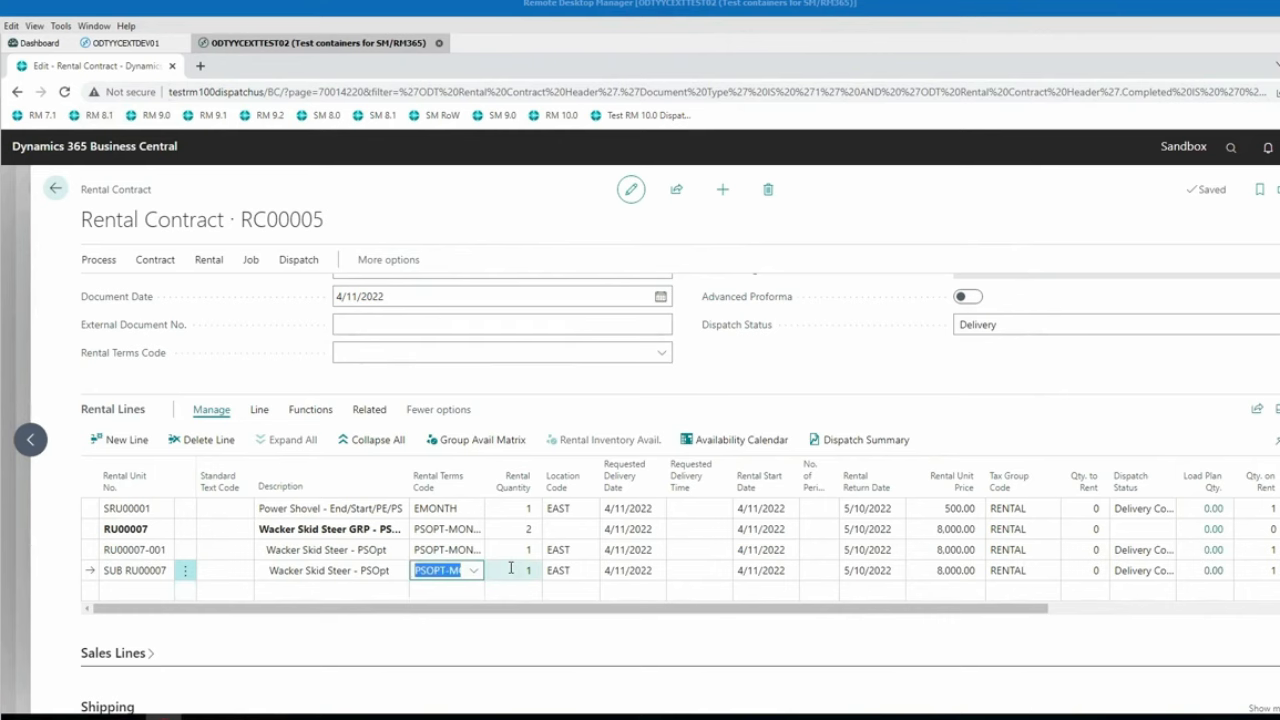
left_click(259, 409)
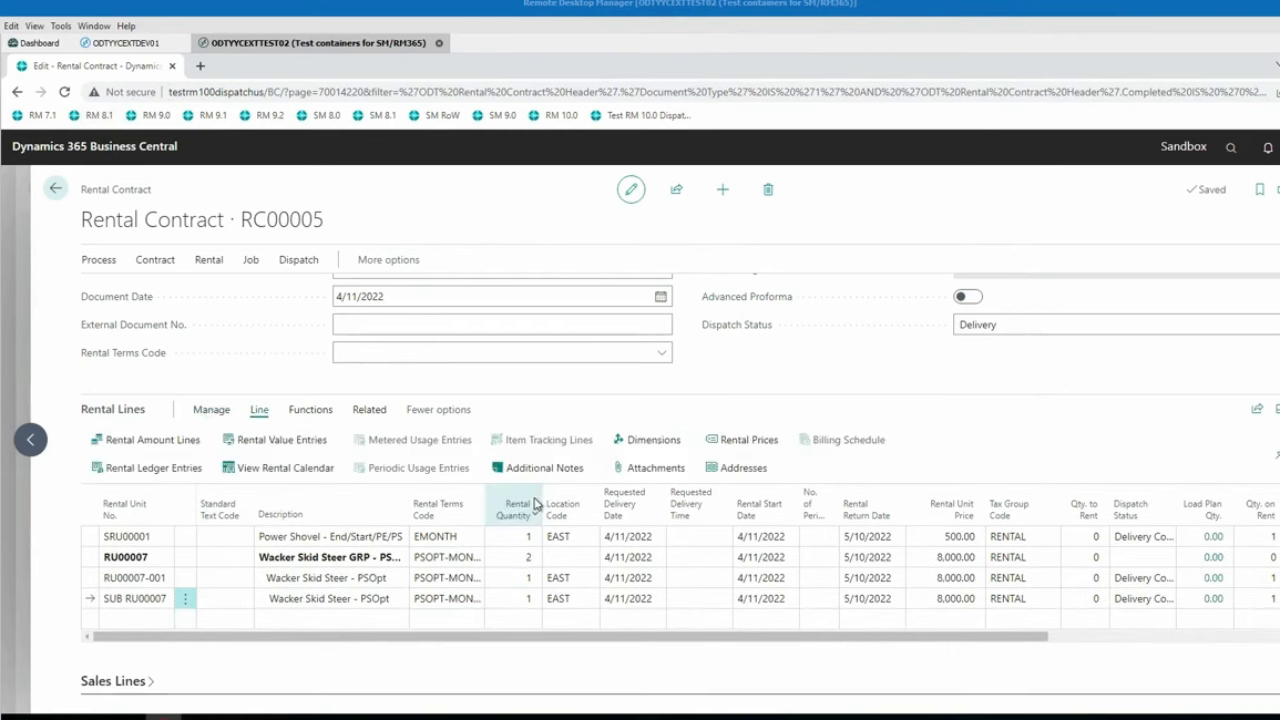
left_click(743, 468)
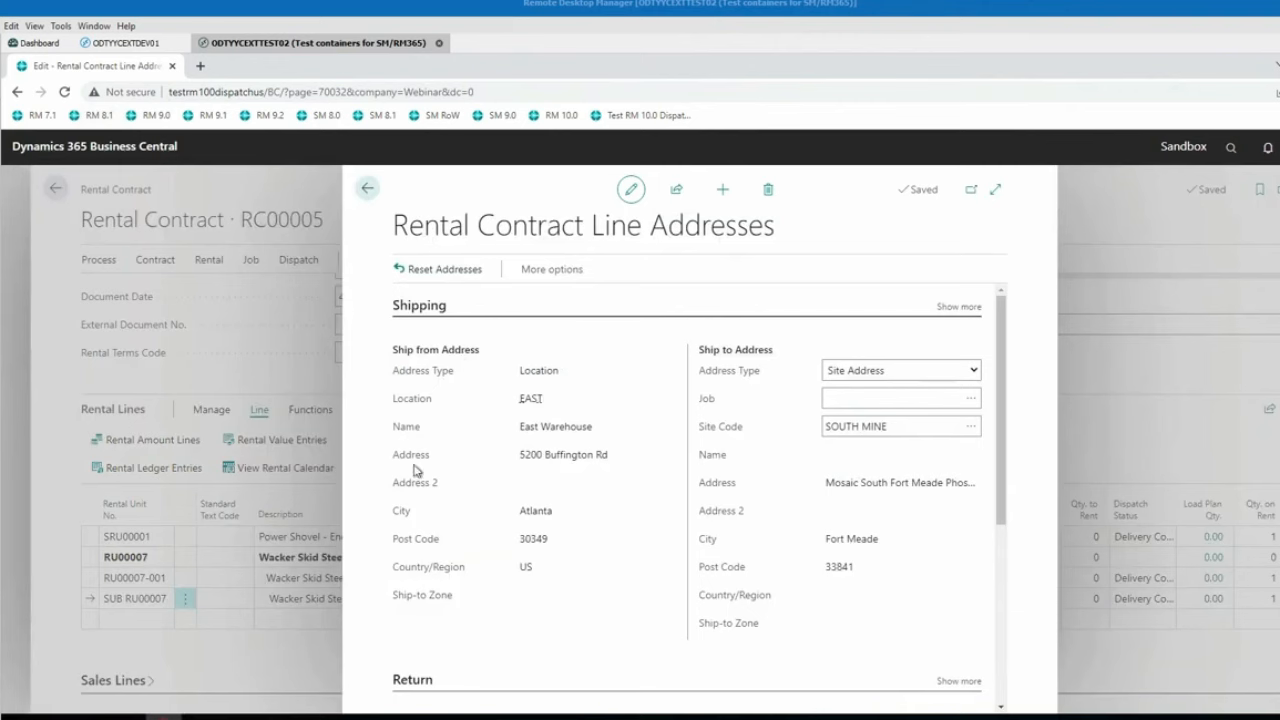
left_click(884, 426)
scroll(897, 522, "down", 3)
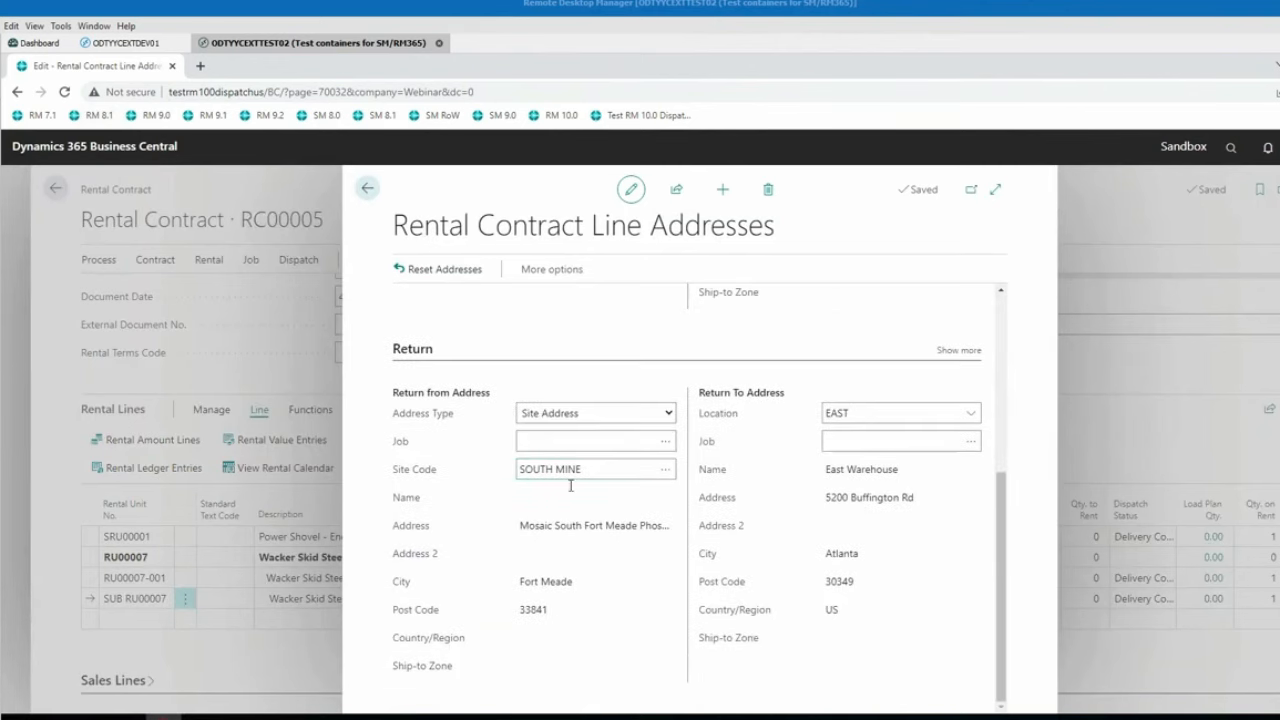
Set the line's return-to location to TEMP with a Vendor address for Wide World Importers, and save the address changes
left_click(971, 415)
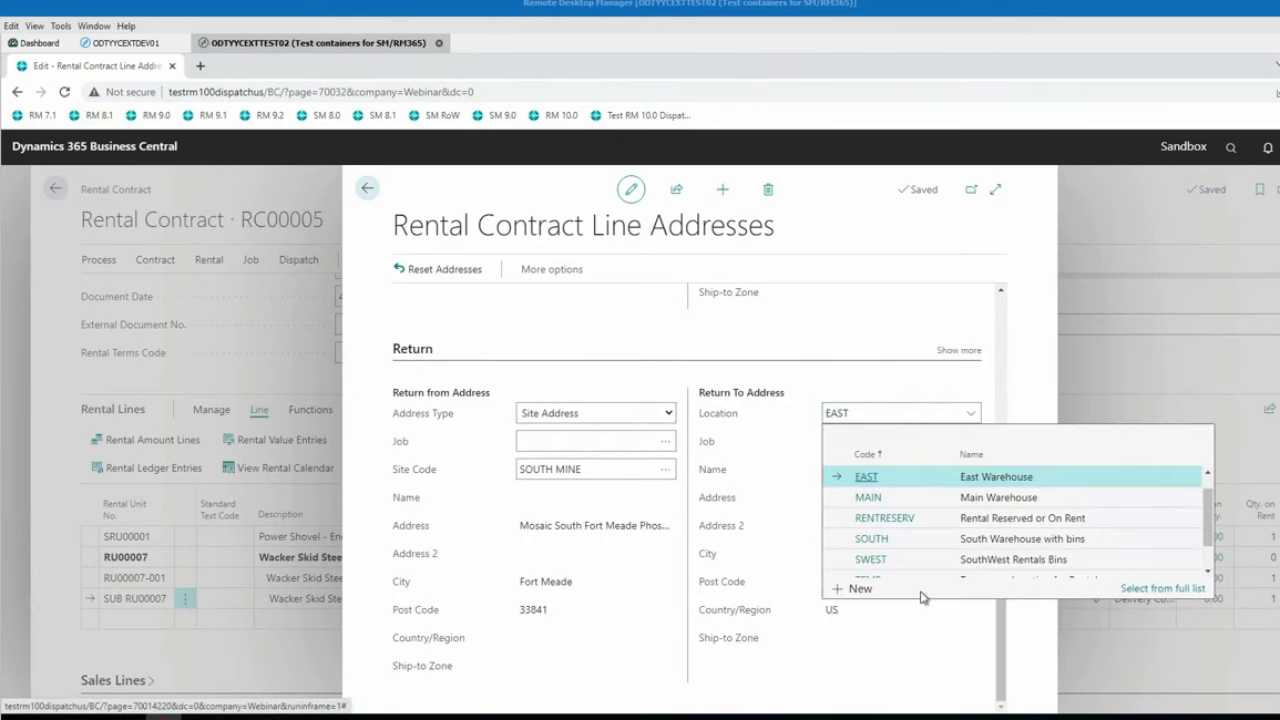
scroll(872, 520, "down", 1)
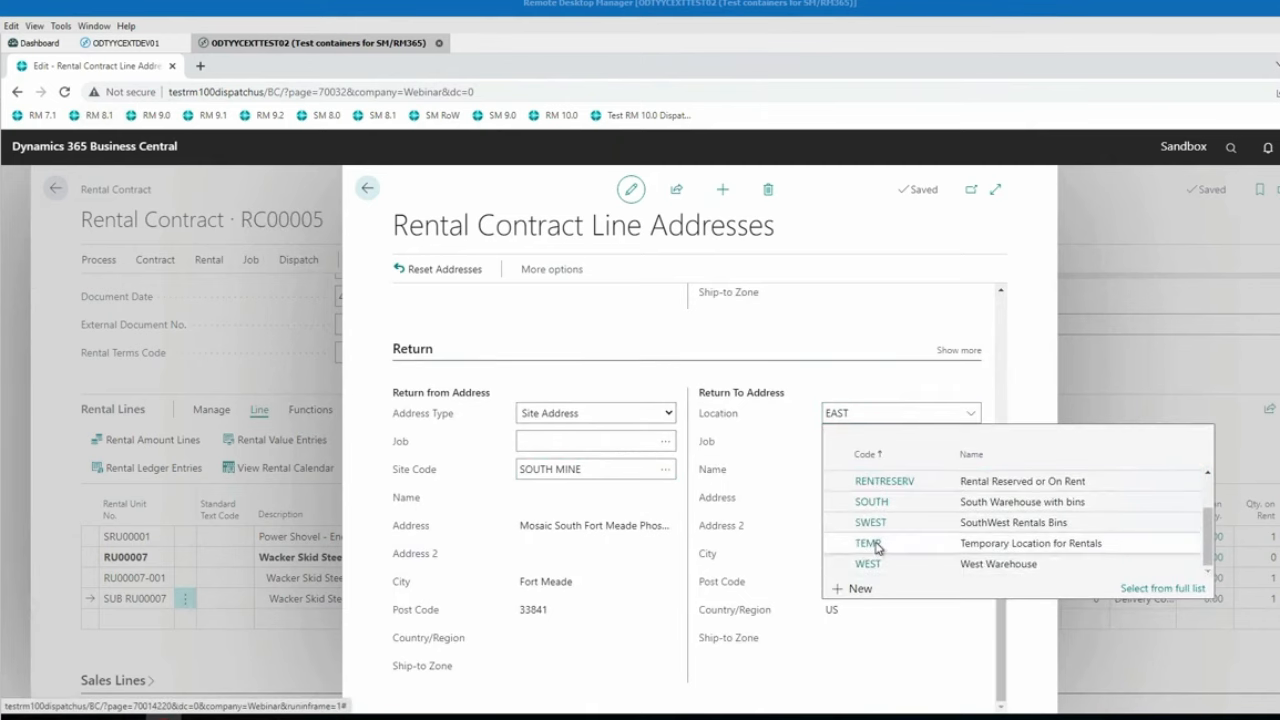
left_click(872, 553)
left_click(965, 498)
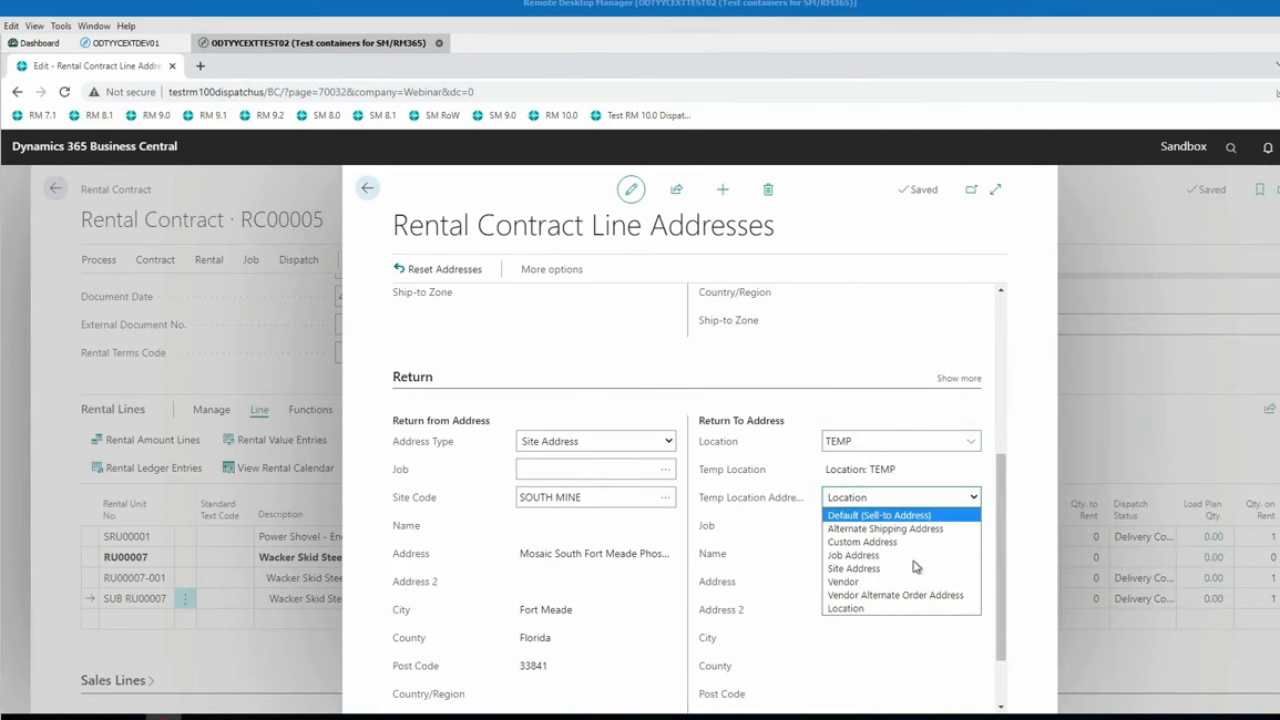
left_click(852, 582)
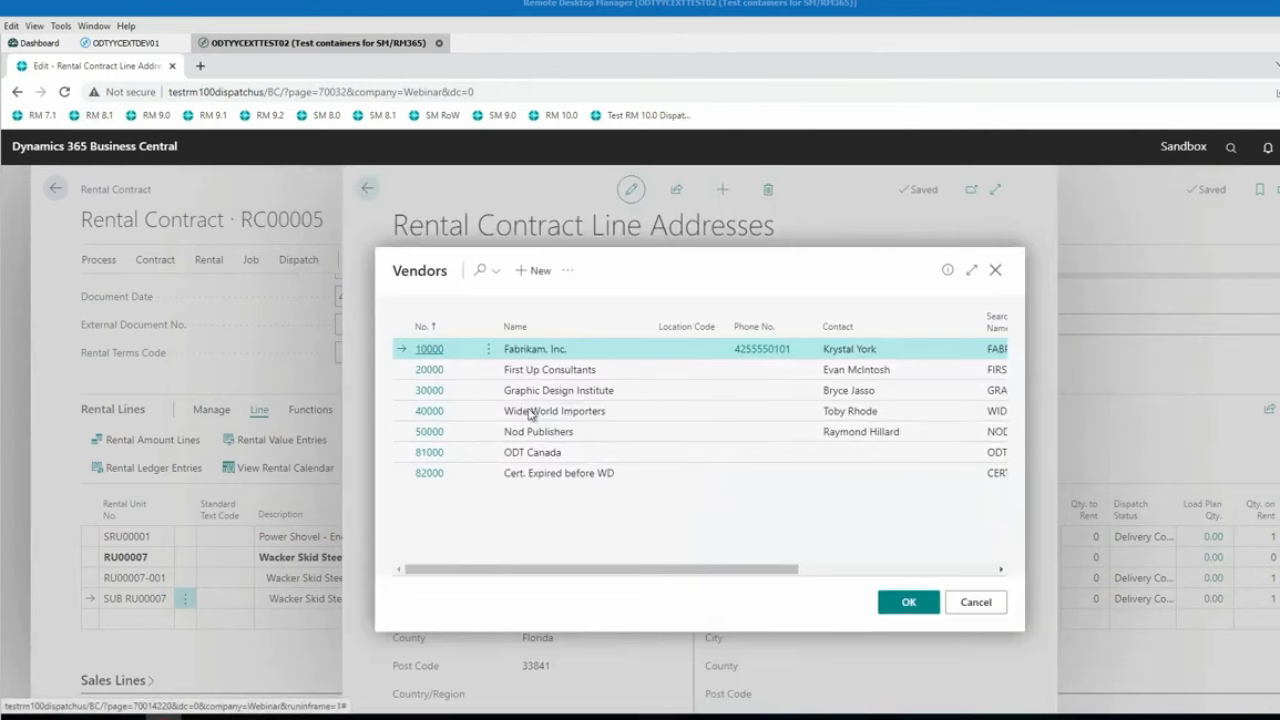
left_click(432, 412)
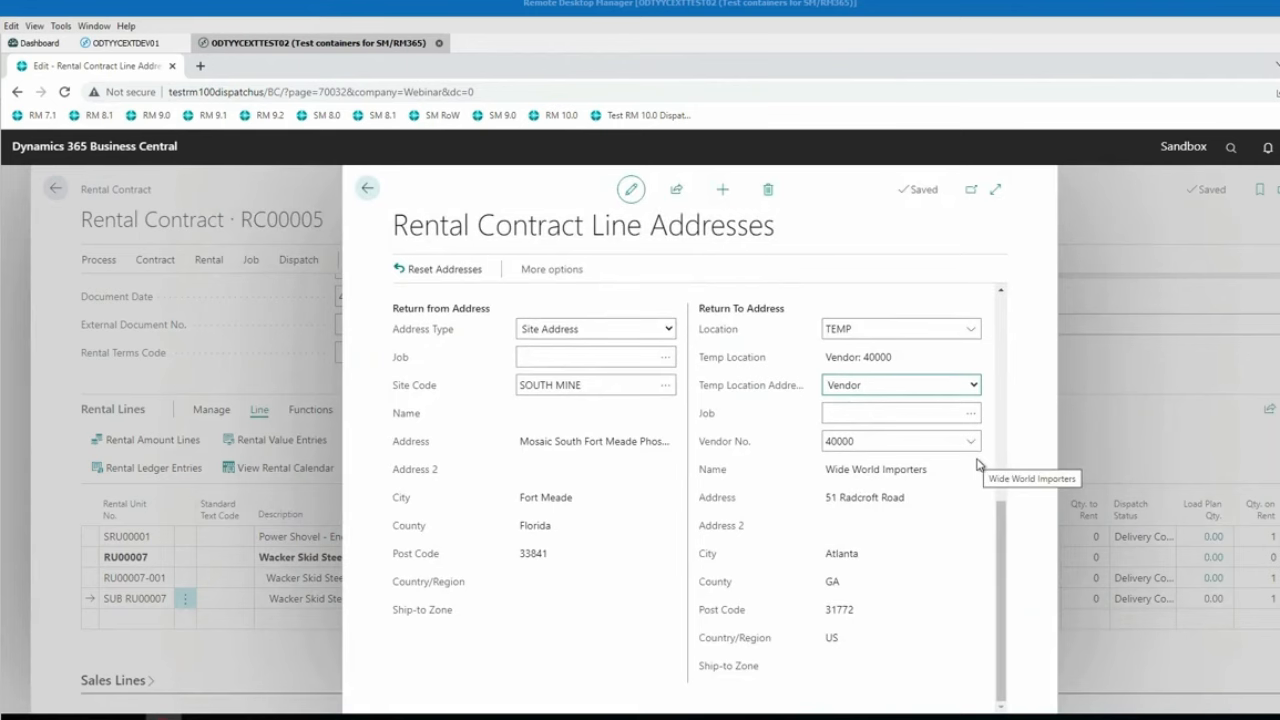
left_click(367, 190)
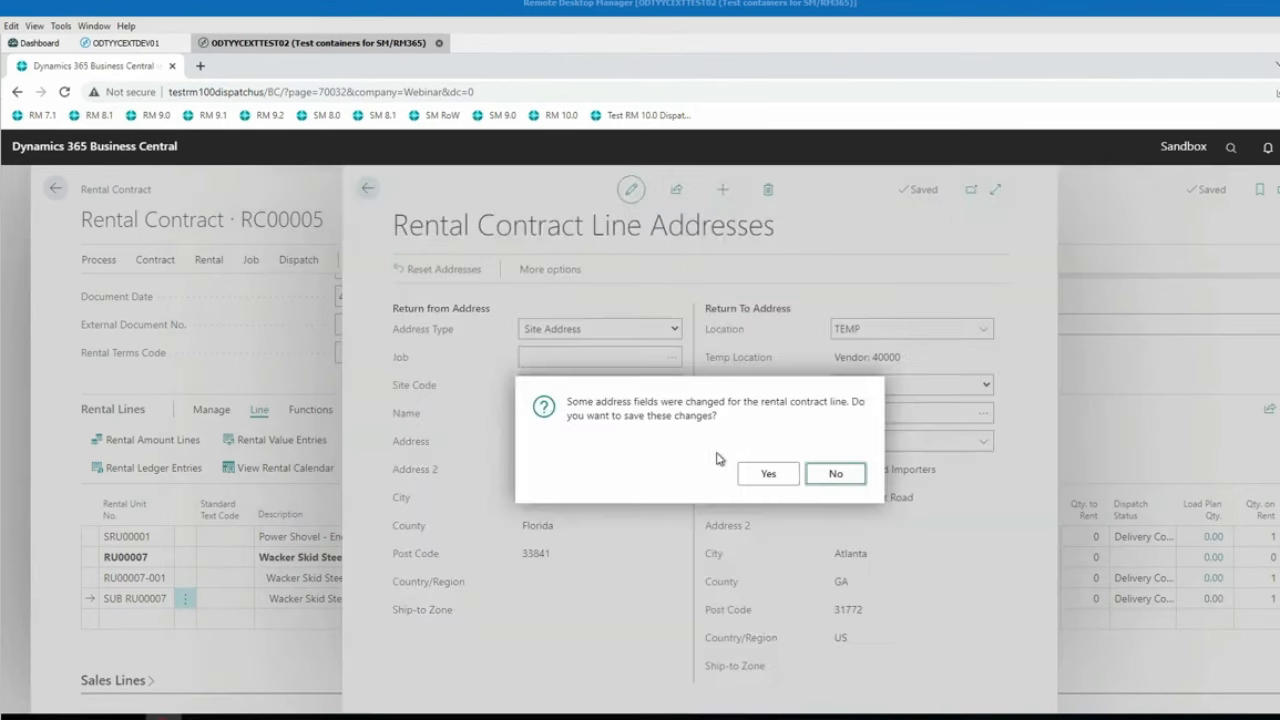
key("Return")
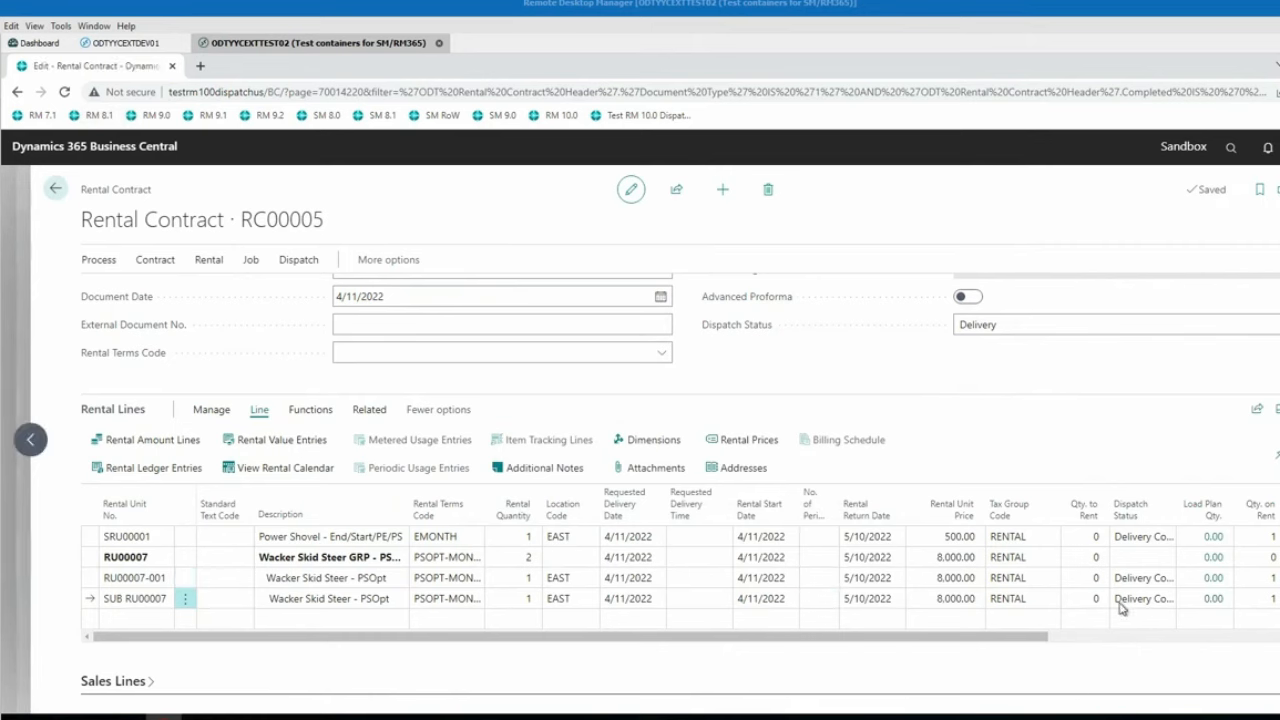
Set RC00005's dispatch status to Pickup and apply it to all its delivery-complete rental lines
left_click(1246, 638)
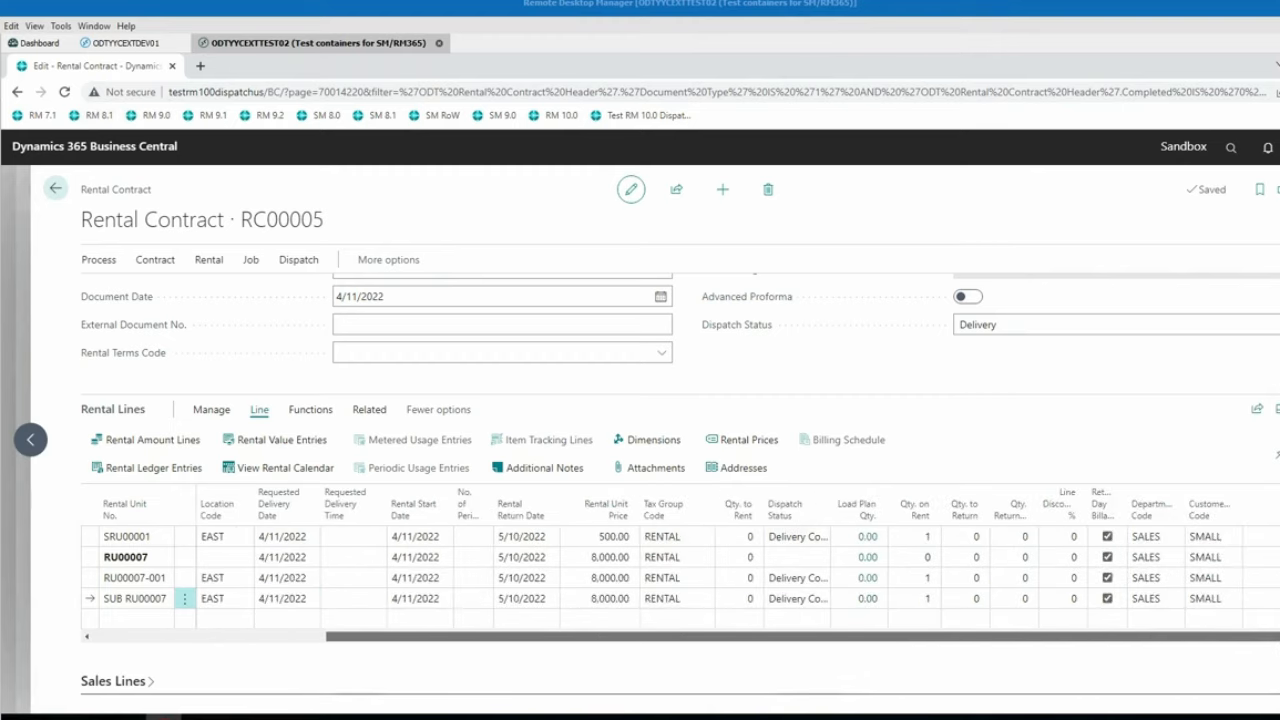
left_click_drag(866, 640, 571, 640)
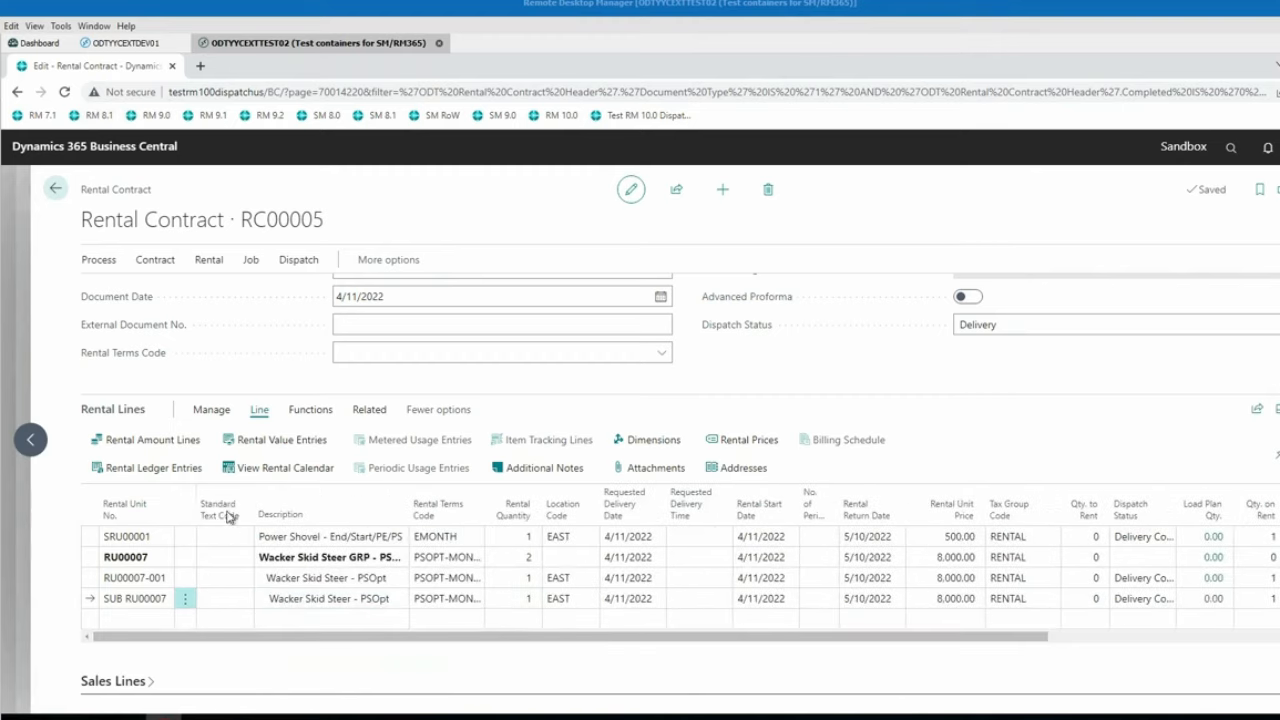
left_click(1052, 324)
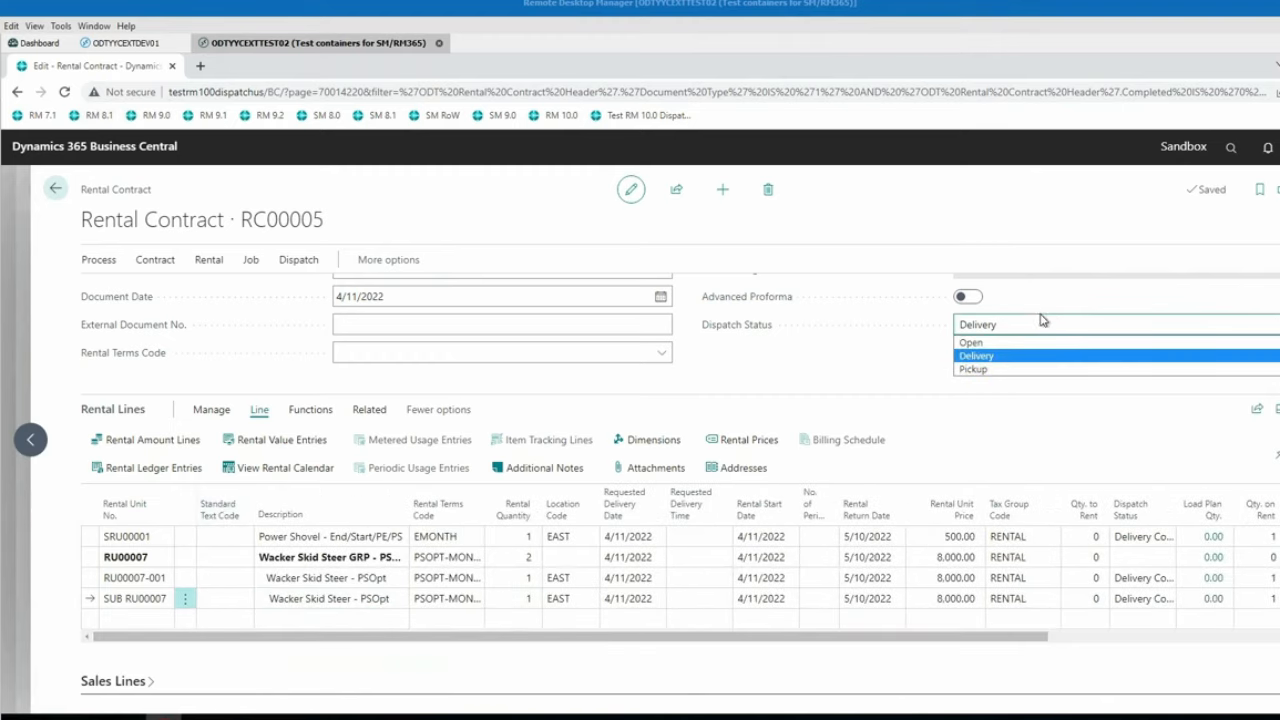
left_click(974, 369)
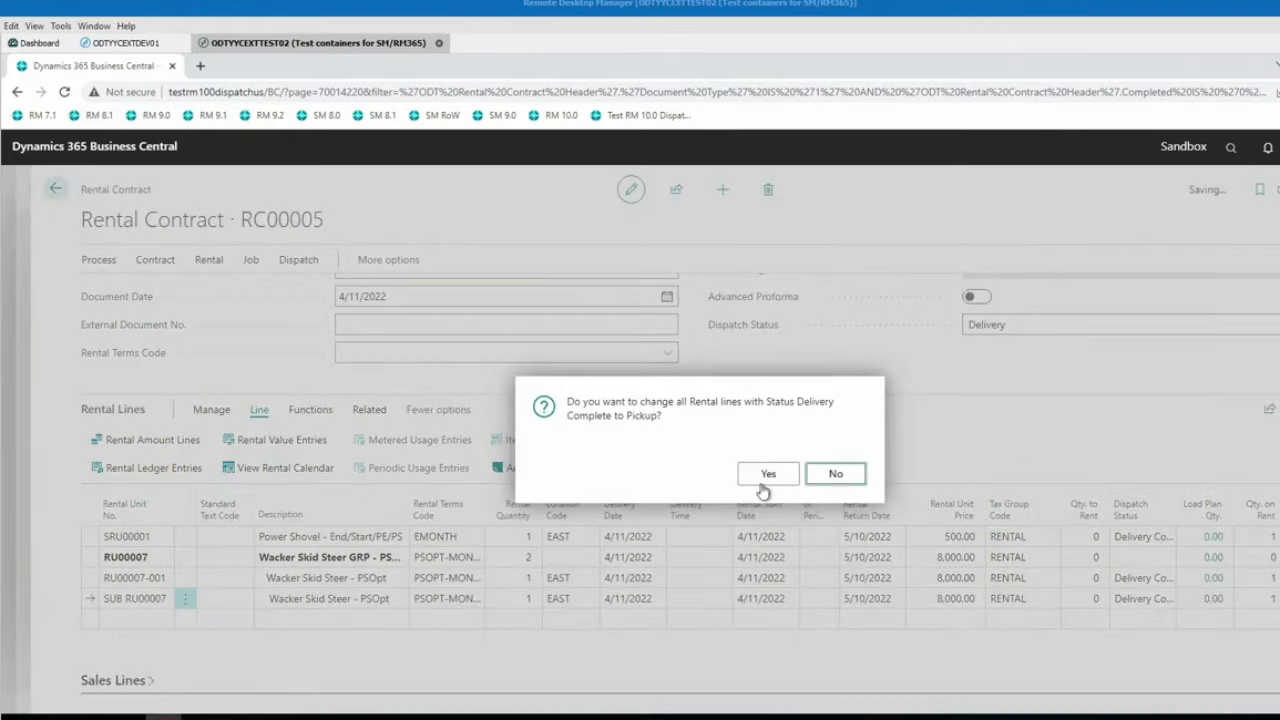
key("Return")
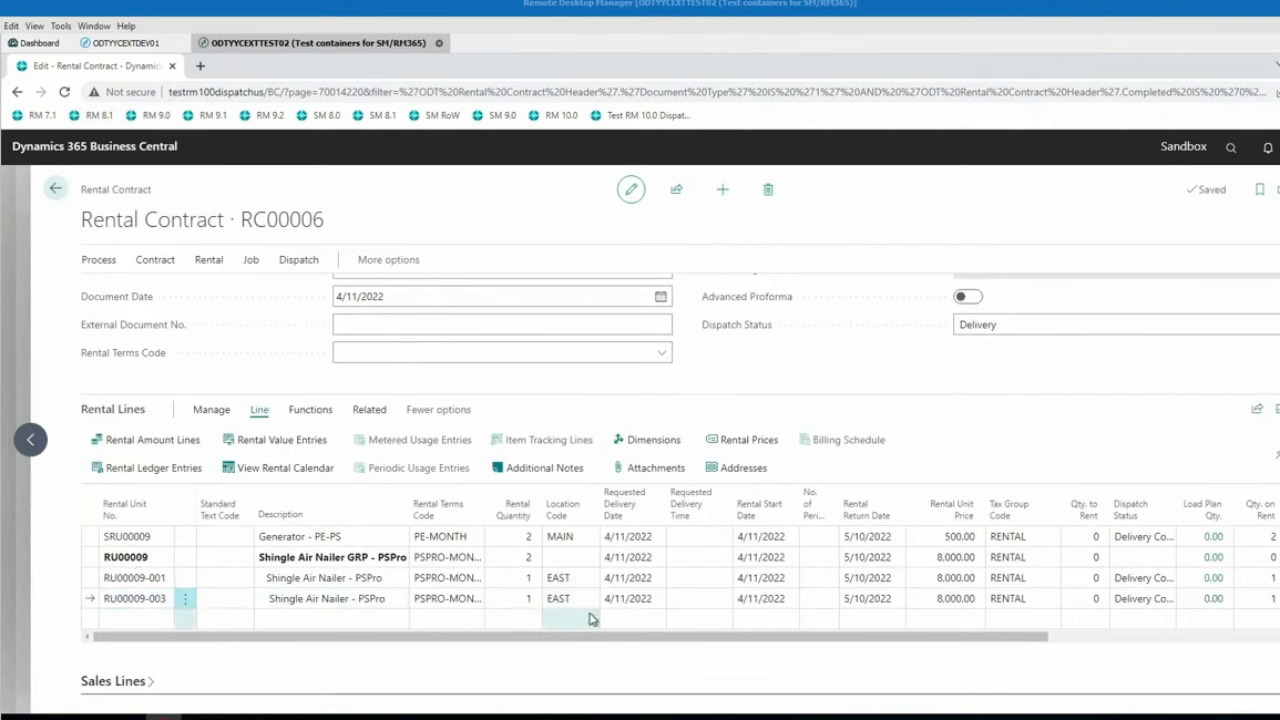
Open the line addresses of RU00009-003 on rental contract RC00006 and set the return-to location to MAIN
left_click(638, 600)
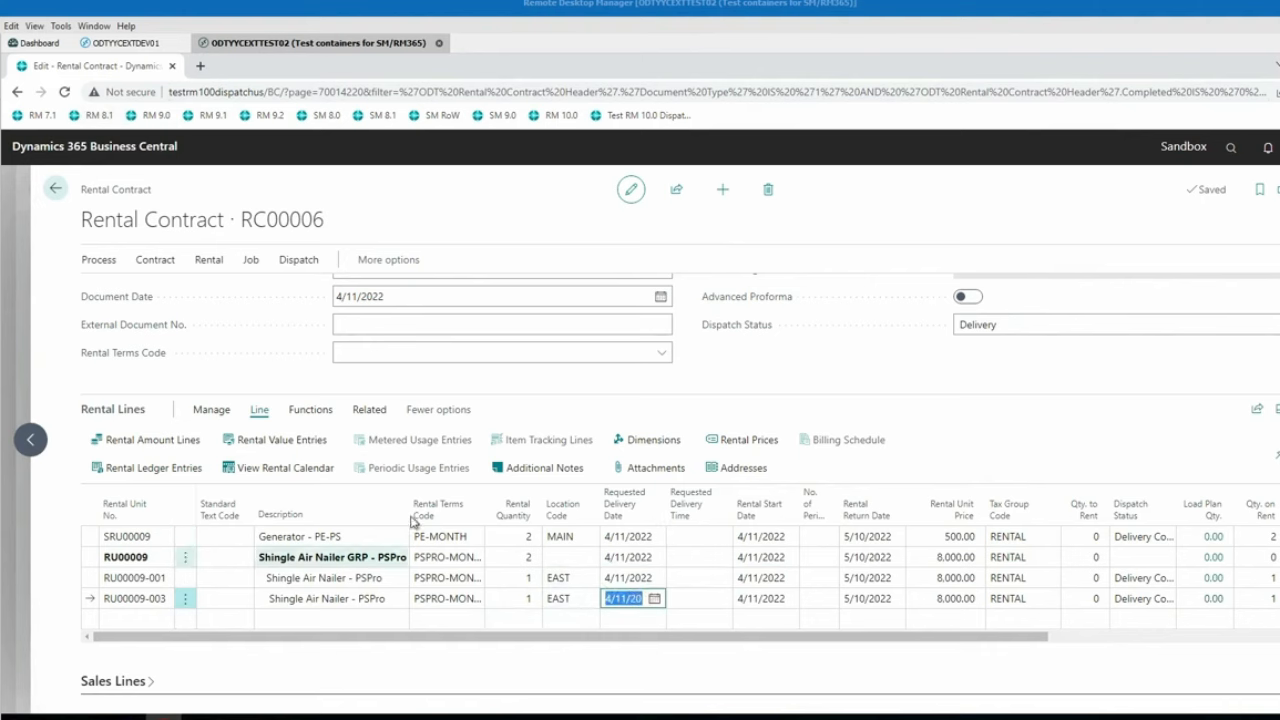
left_click(740, 468)
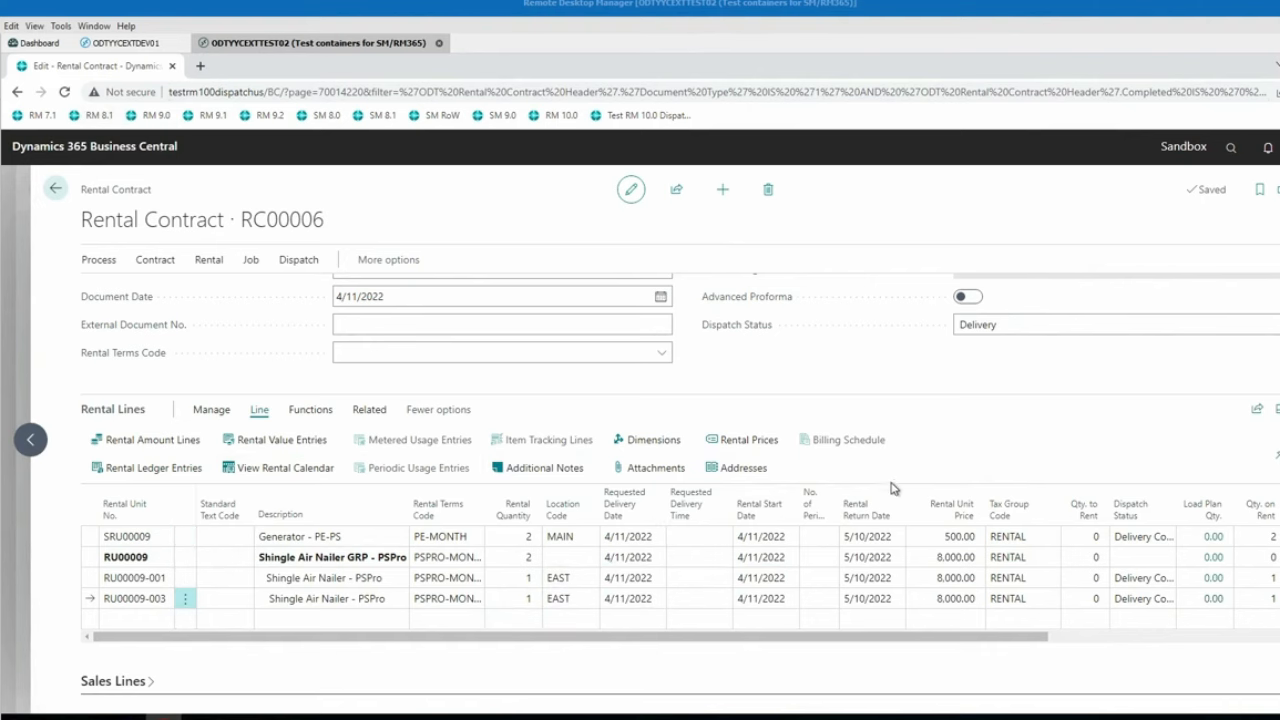
scroll(974, 609, "down", 3)
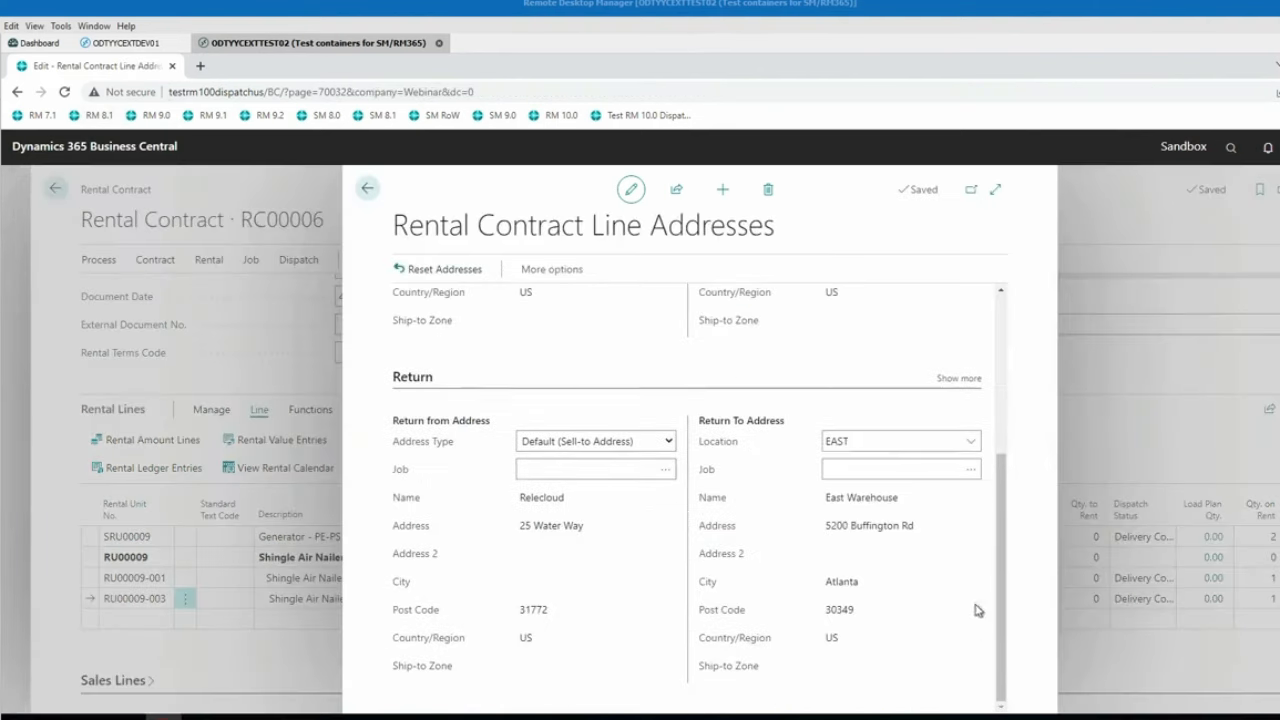
left_click(830, 440)
left_click(975, 441)
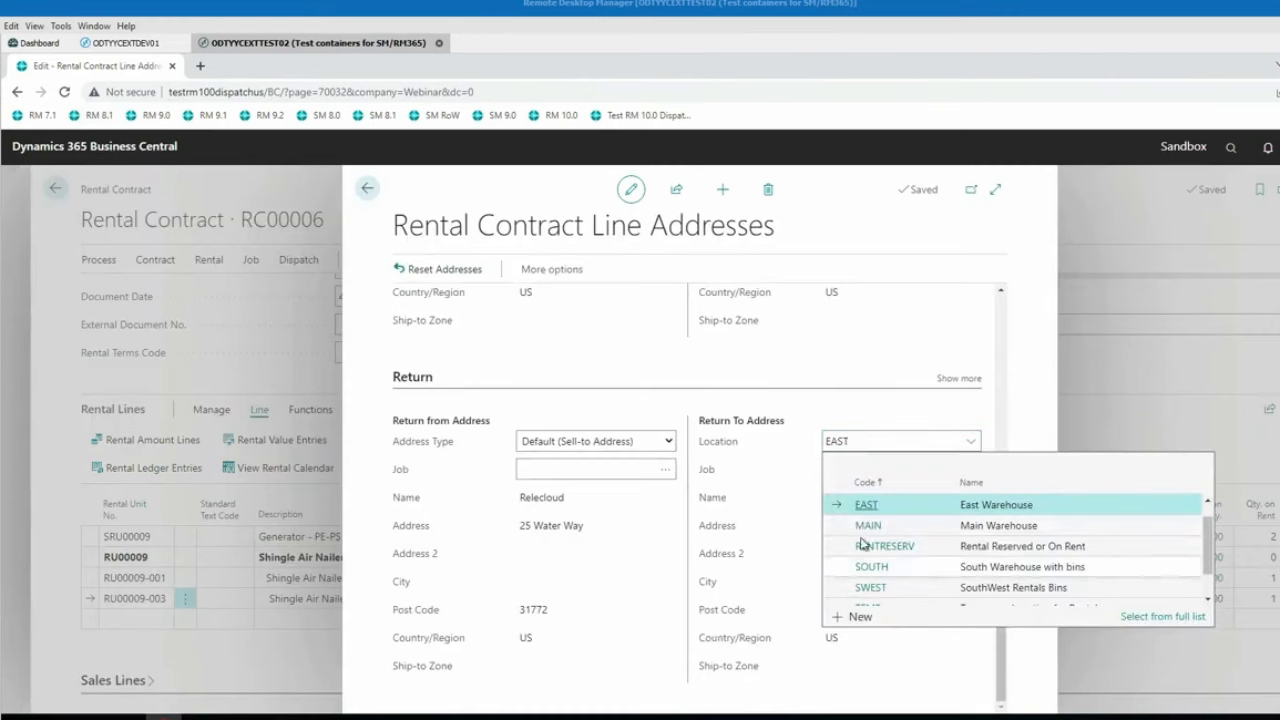
key("Return")
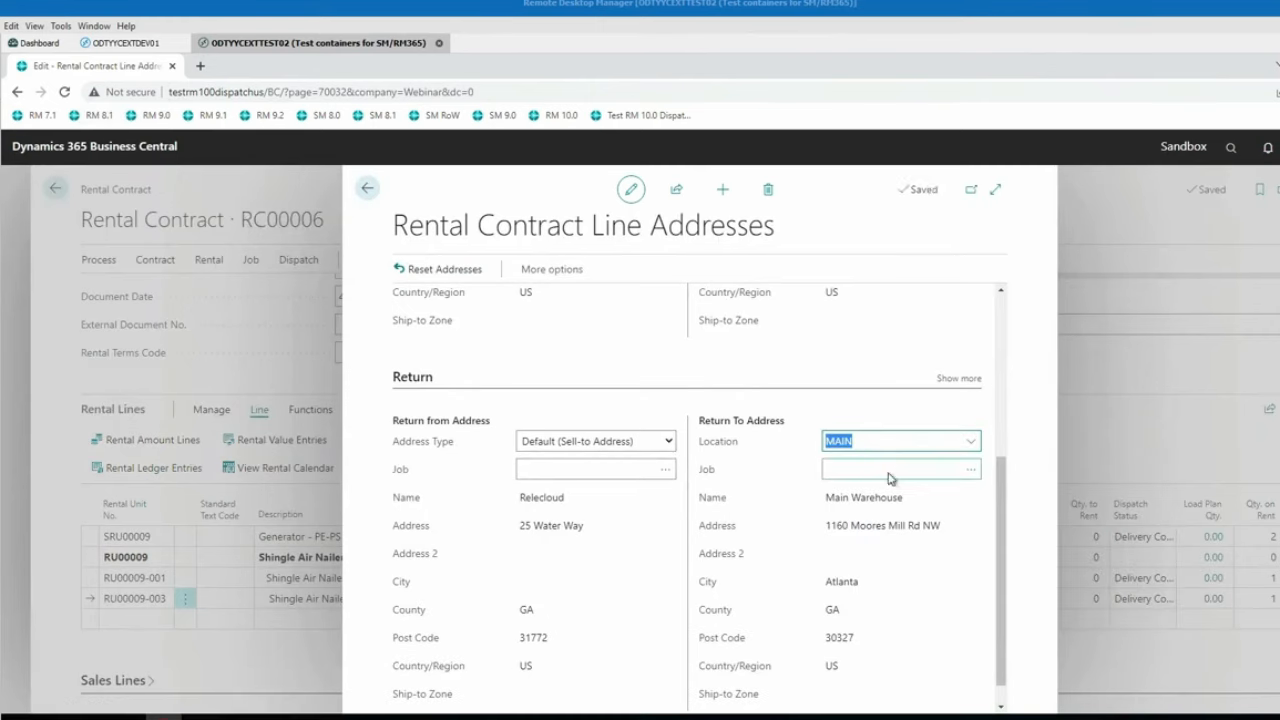
Try TEMP as the return-to location and open its temporary location address type choices
left_click(970, 441)
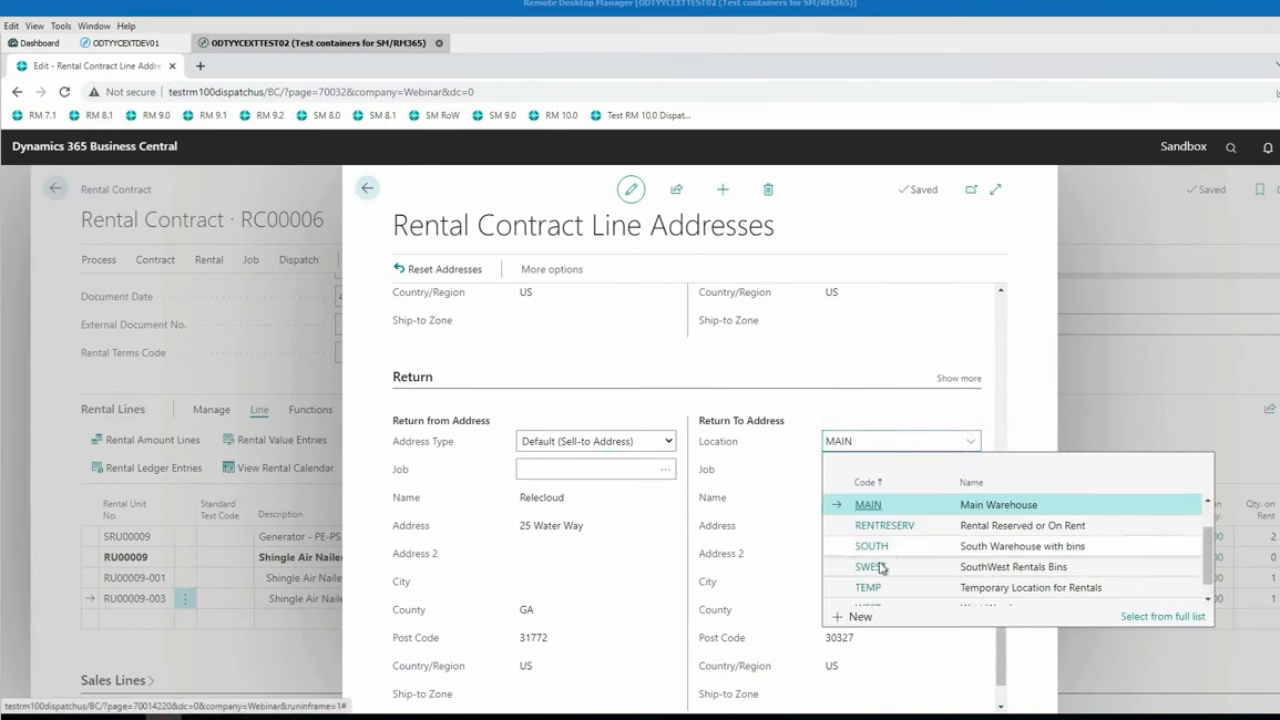
left_click(867, 590)
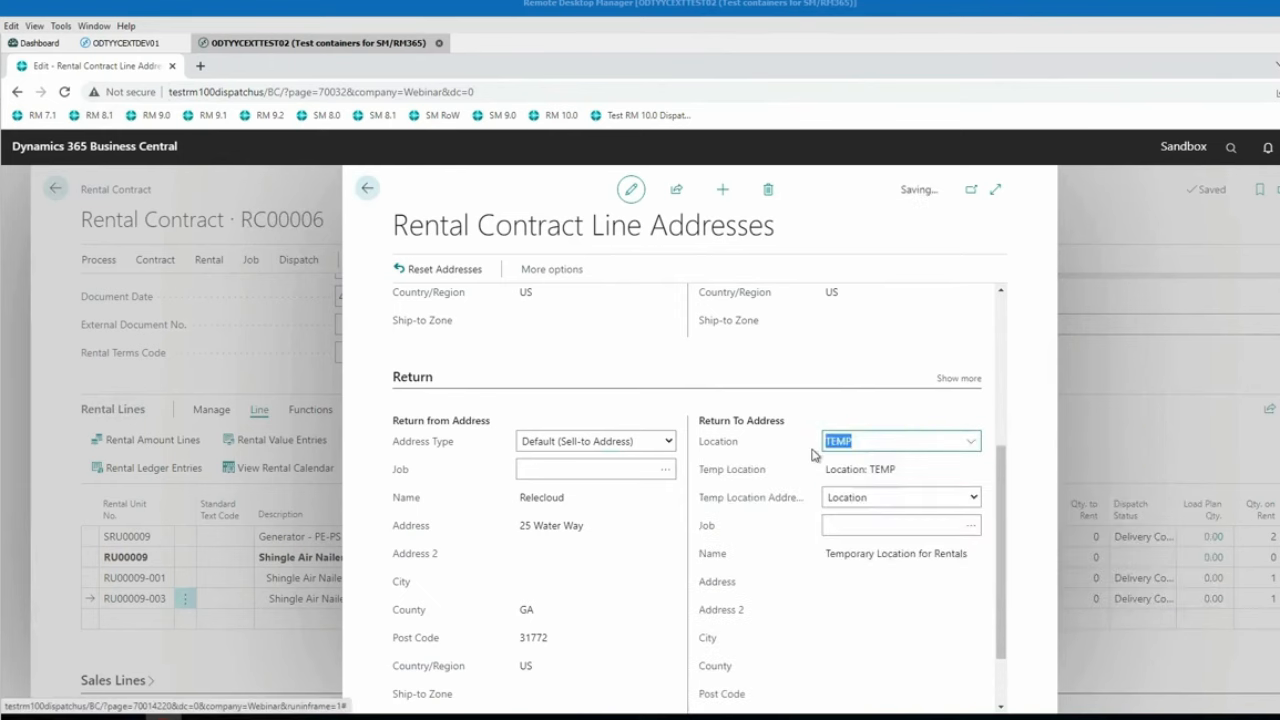
left_click(962, 500)
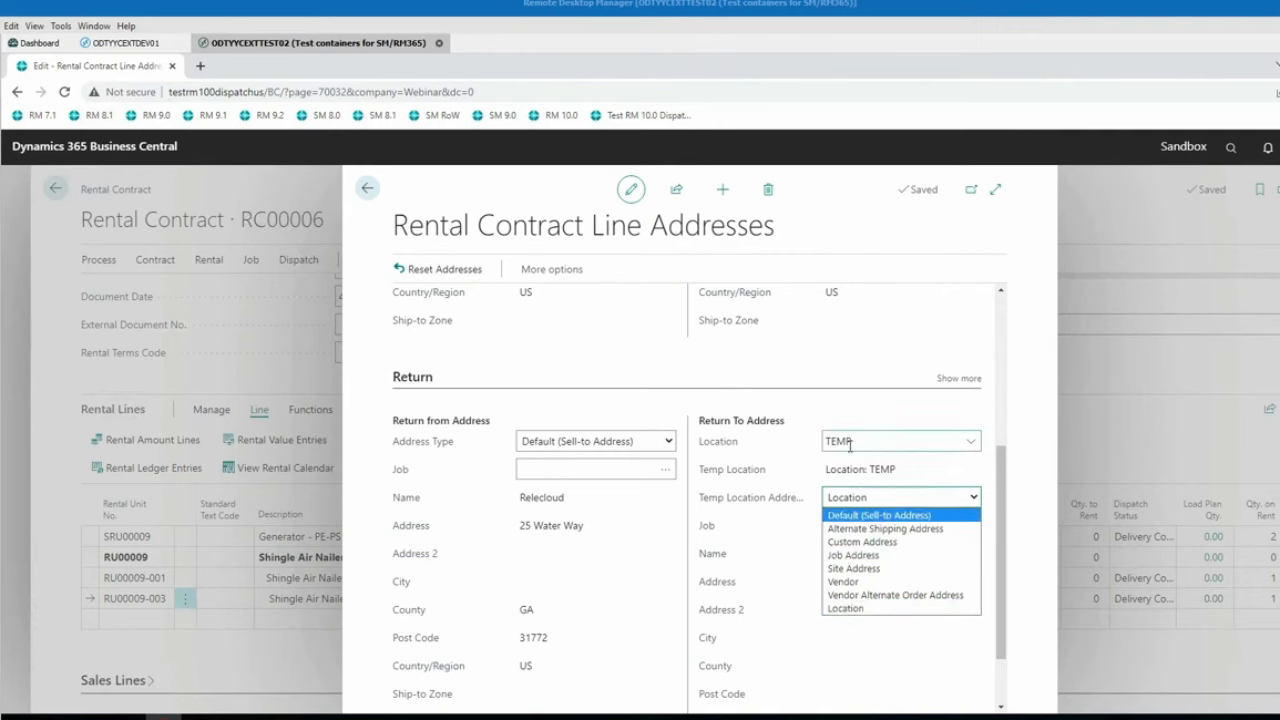
Set the return-to location of RU00009-003 back to MAIN and save the line's address changes
left_click(969, 441)
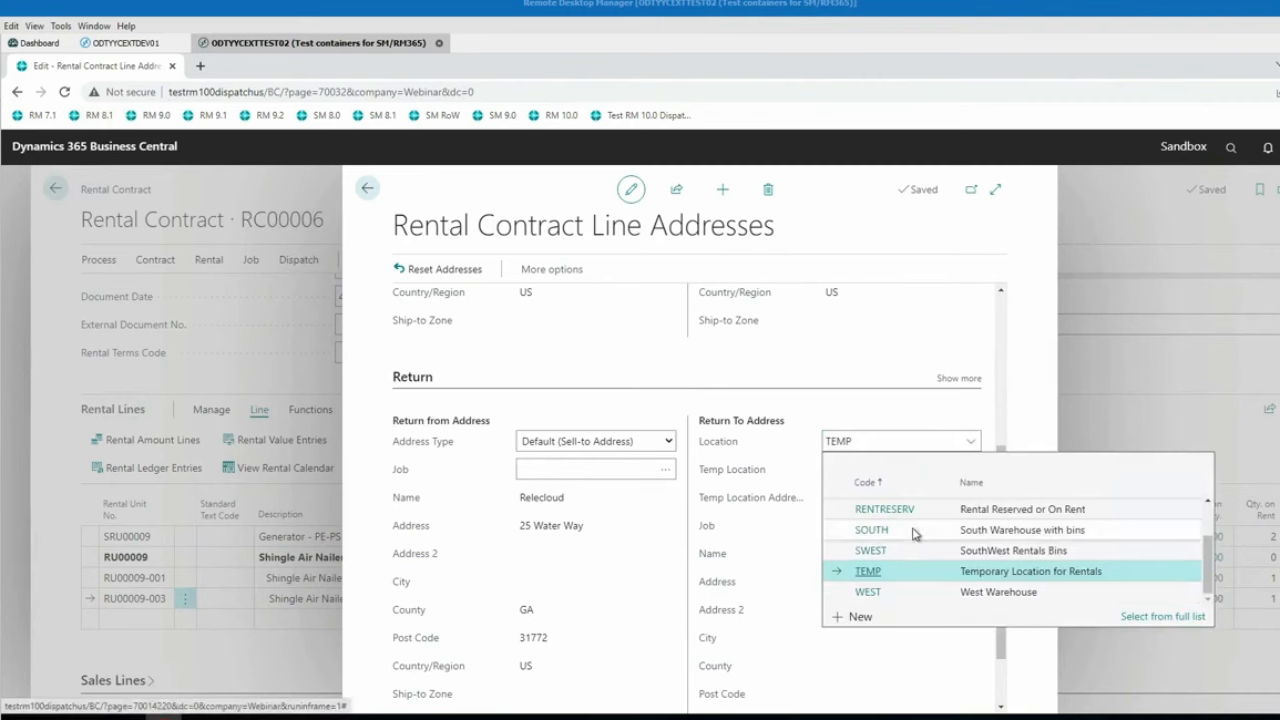
scroll(911, 551, "up", 2)
left_click(868, 546)
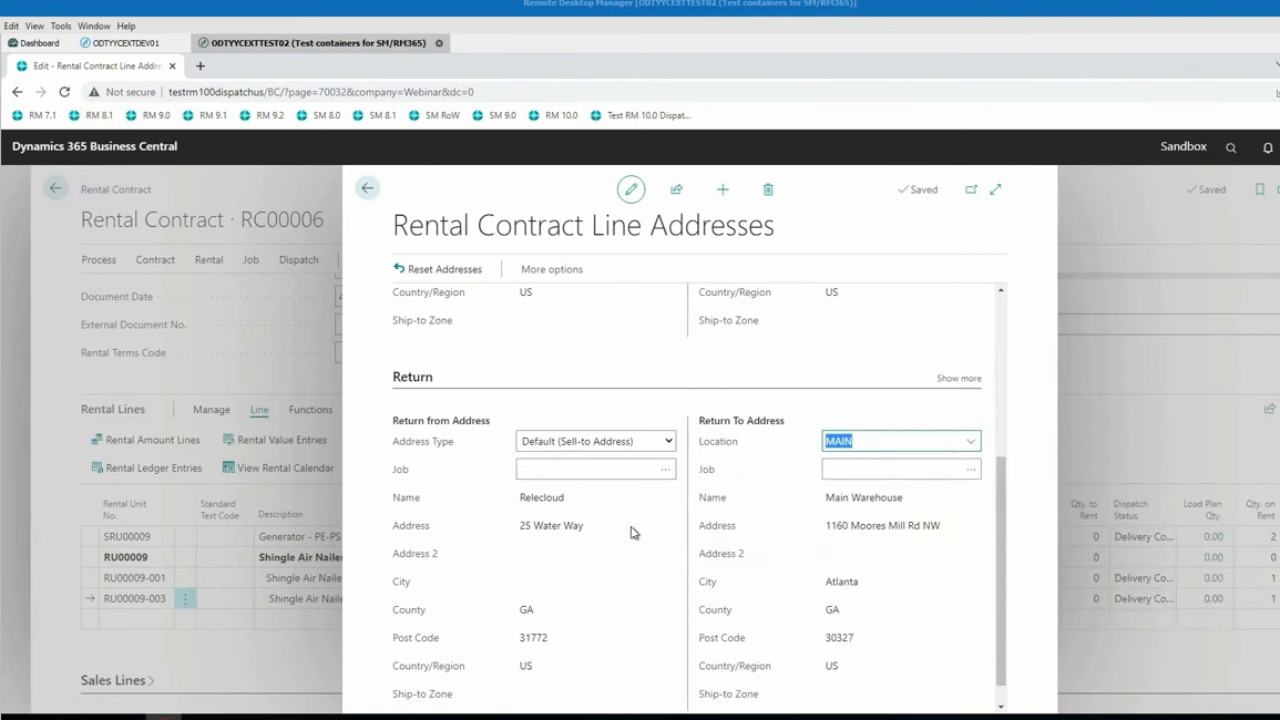
scroll(864, 410, "down", 1)
left_click(367, 189)
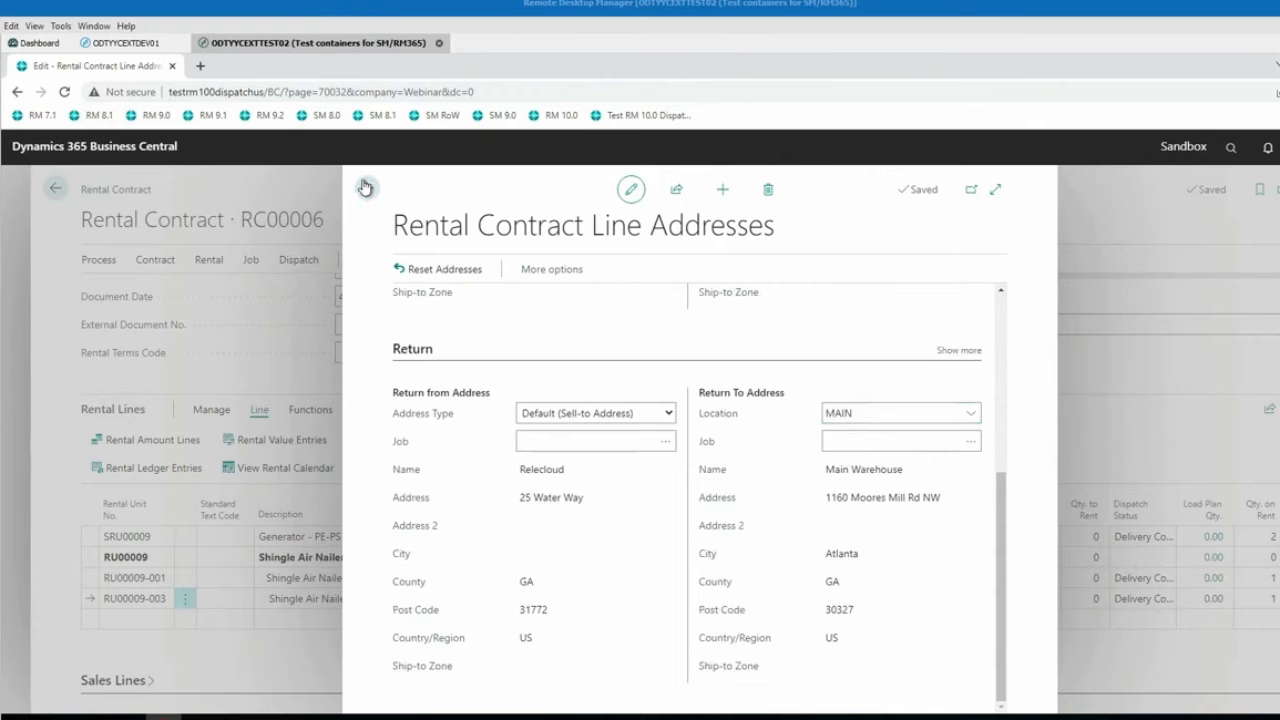
left_click(771, 473)
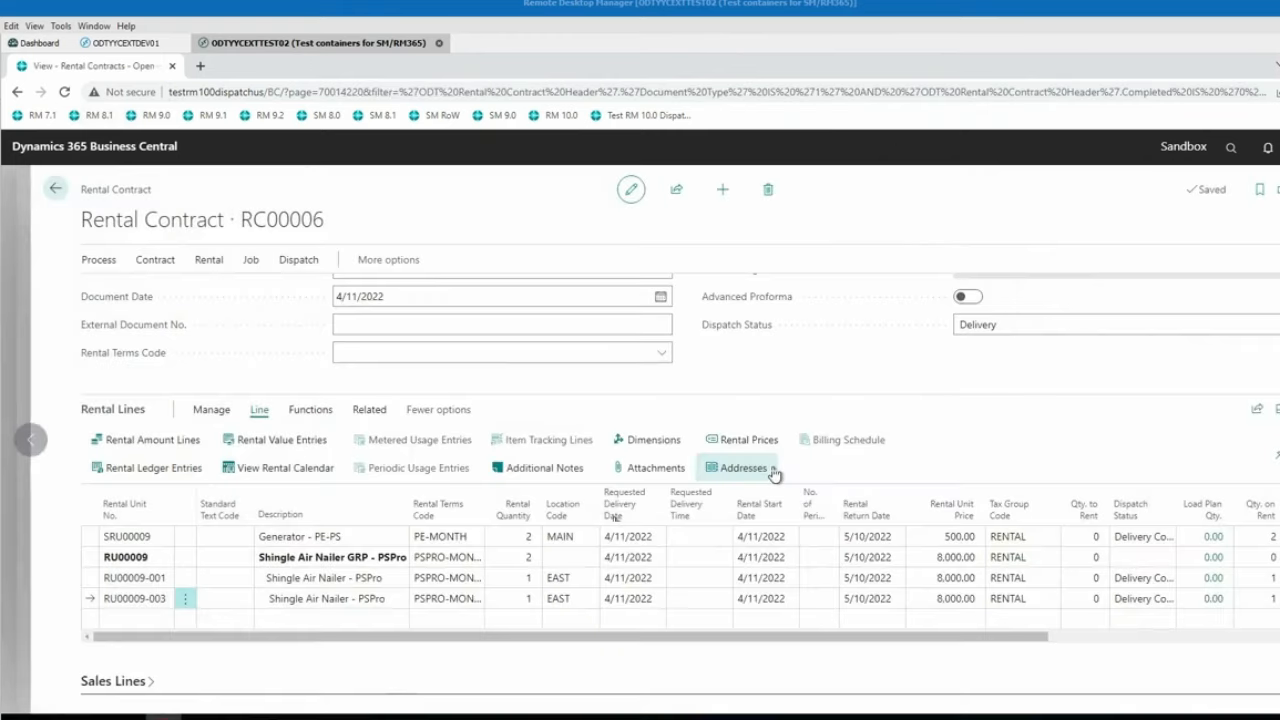
Set RC00006's dispatch status to Pickup and apply it to all its delivery-complete rental lines
left_click(1009, 325)
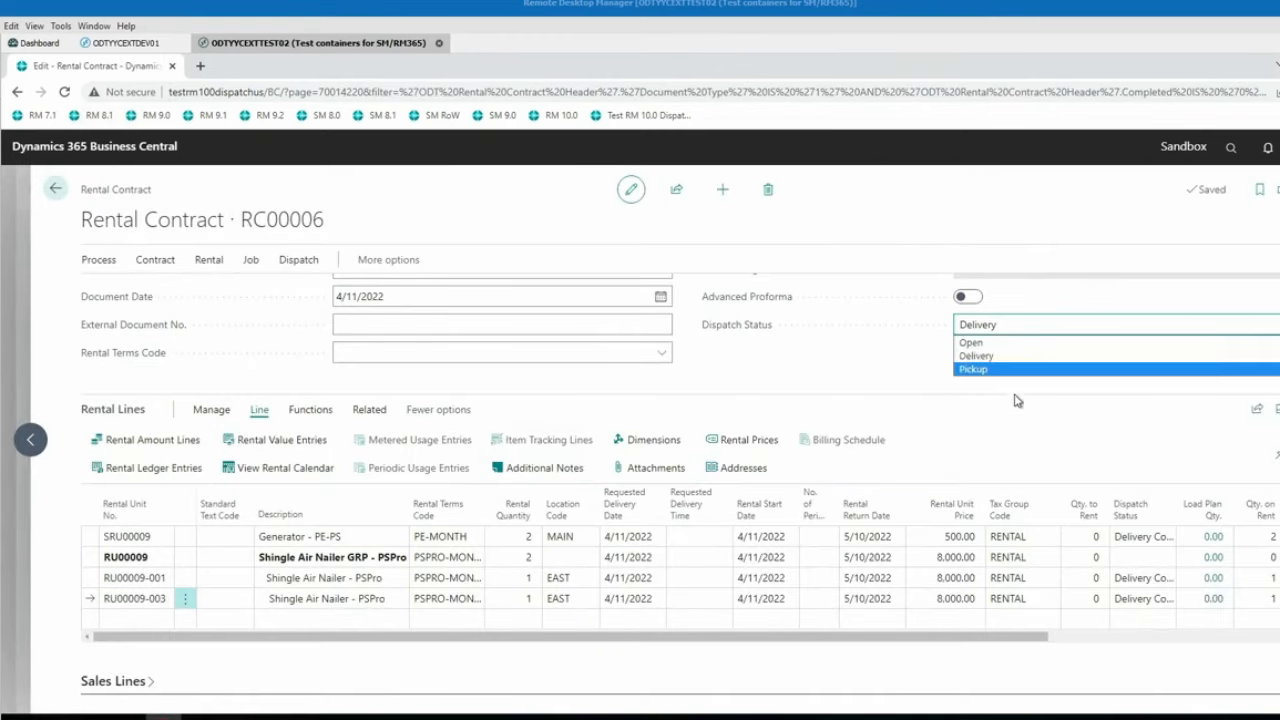
left_click(1002, 373)
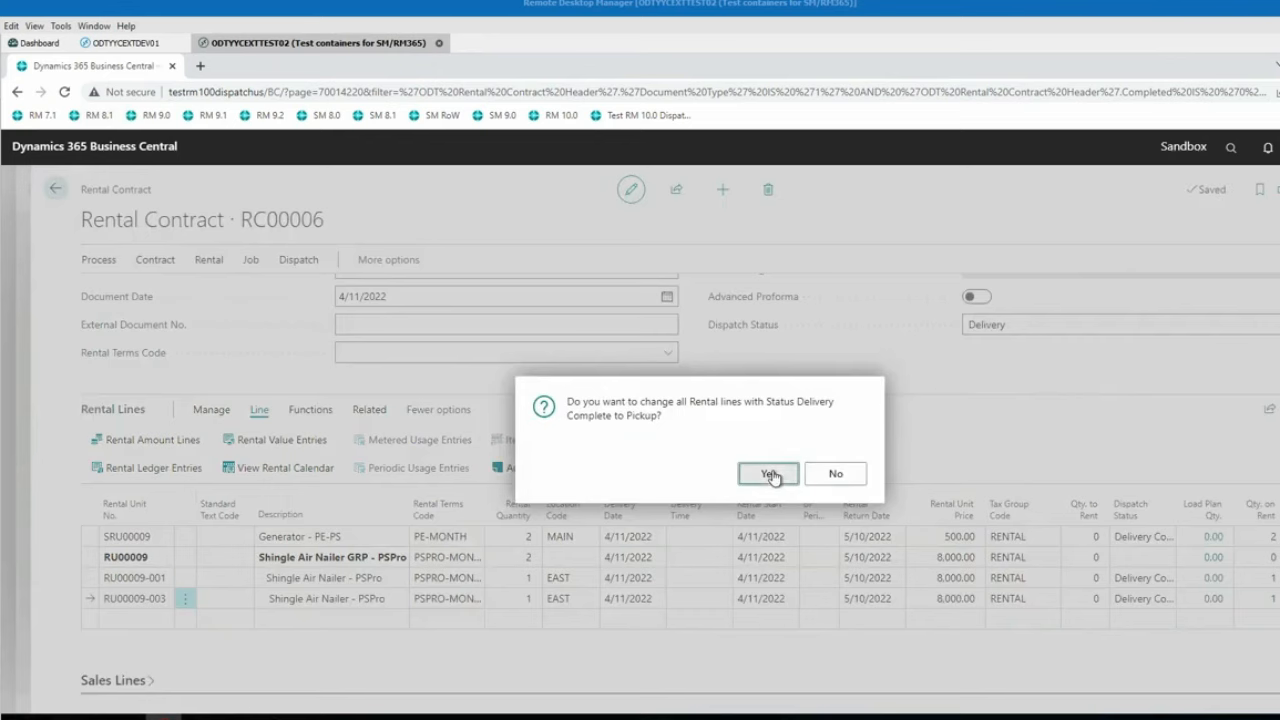
left_click(772, 475)
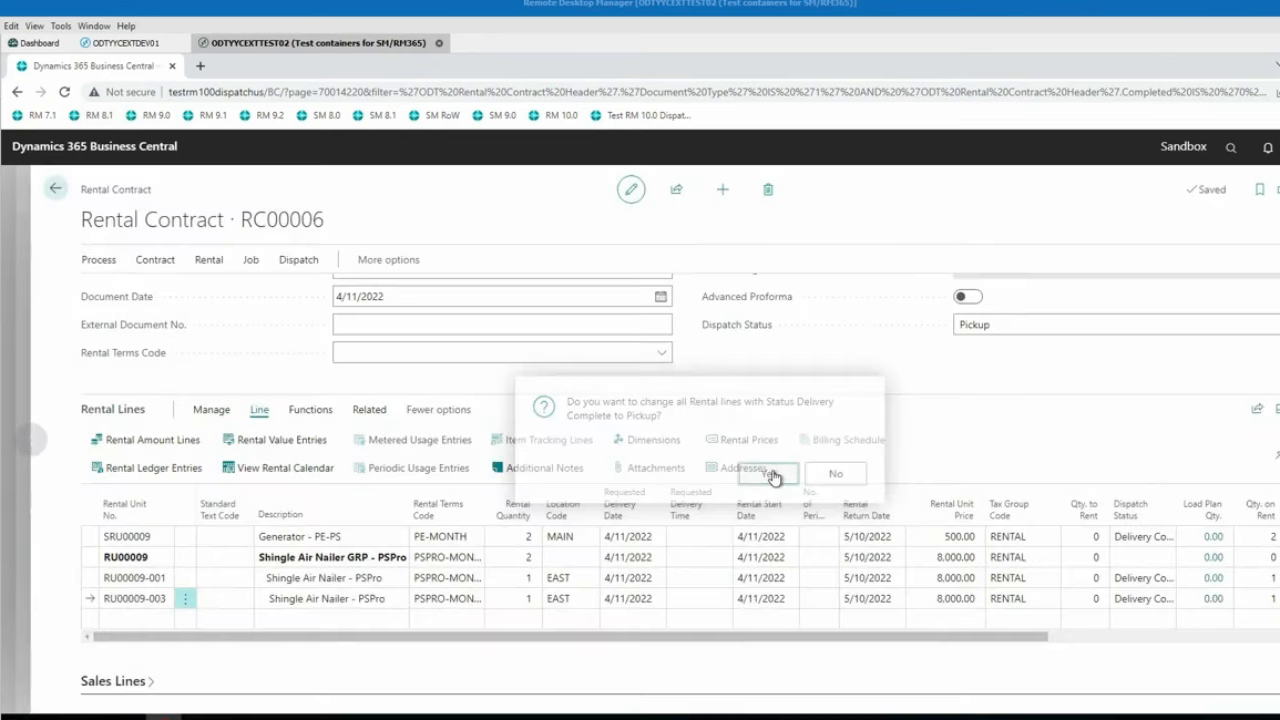
Leave the rental contracts and open the Planning Worksheet from the home page's dispatch activities
left_click(56, 191)
left_click(56, 190)
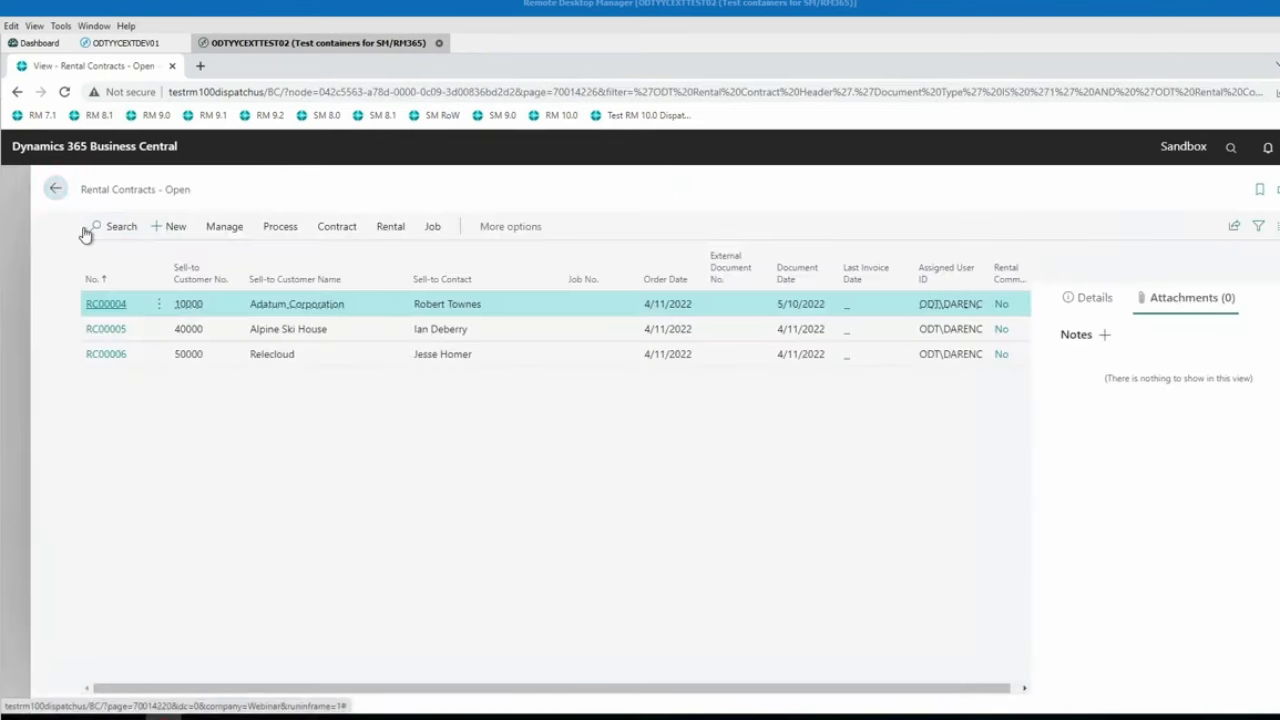
scroll(290, 488, "down", 2)
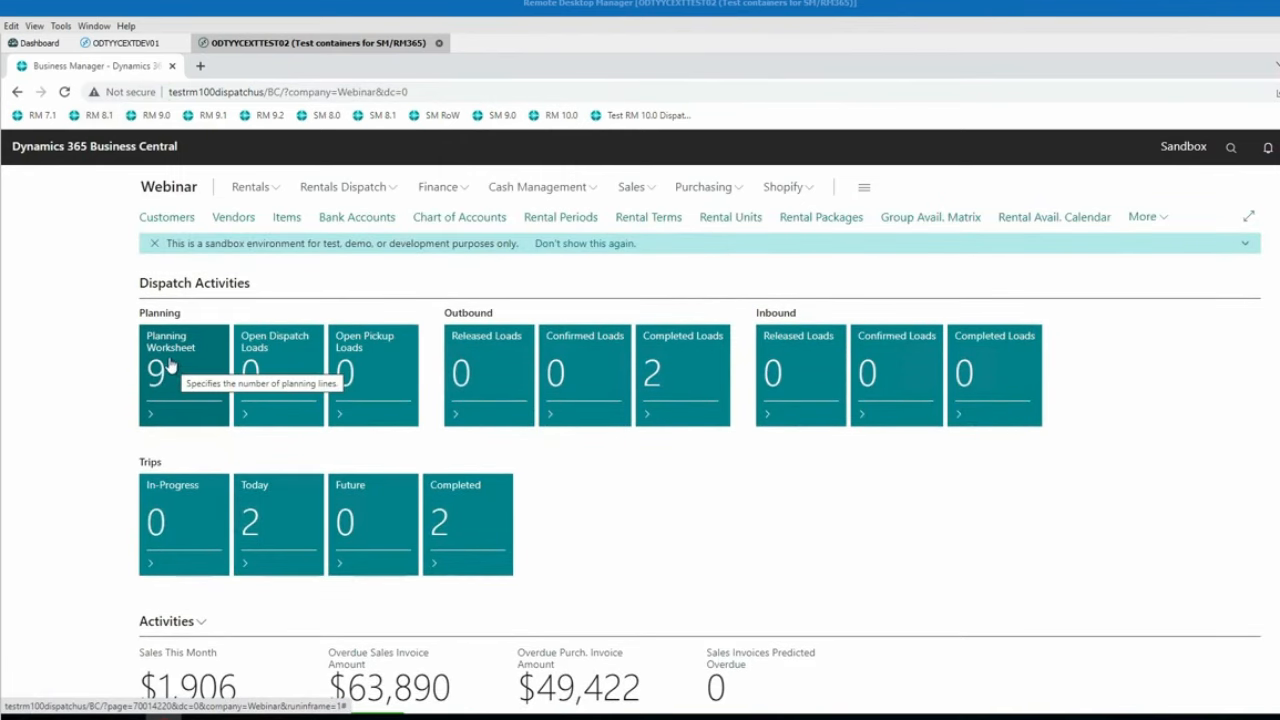
left_click(170, 366)
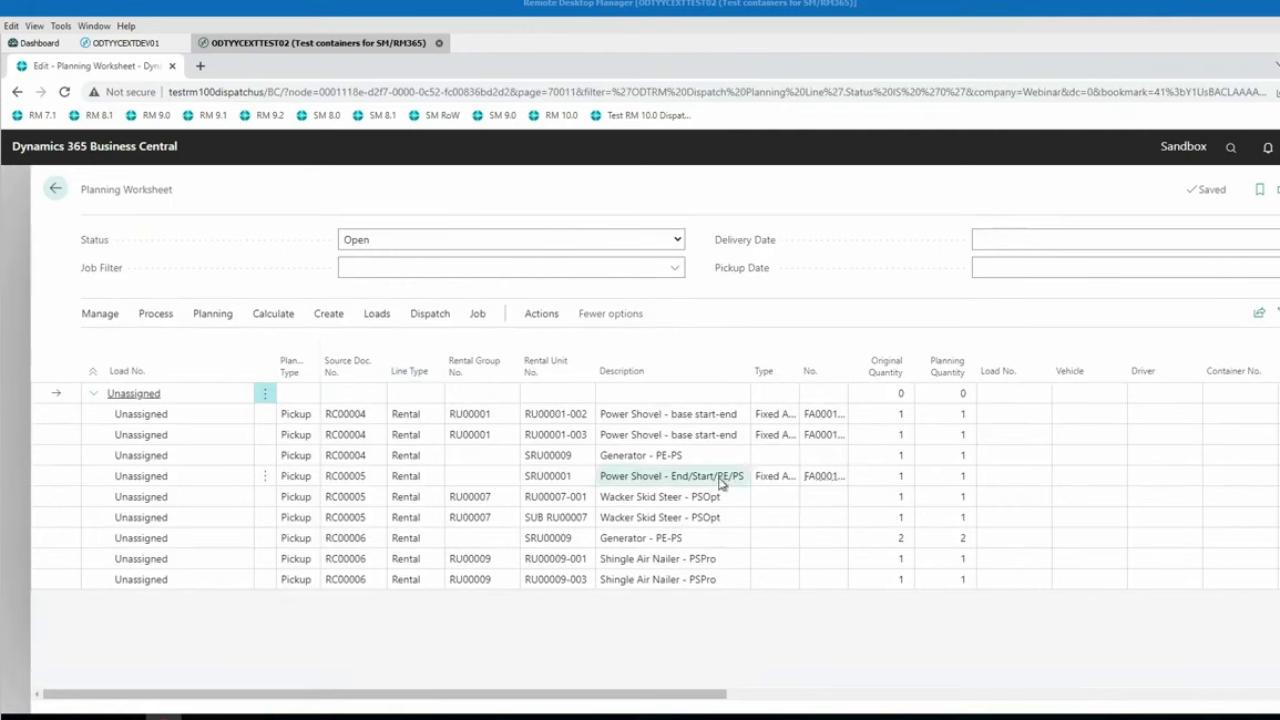
Calculate loads per job and location for all unassigned pickup lines and accept creating the dispatch loads
left_click(665, 421)
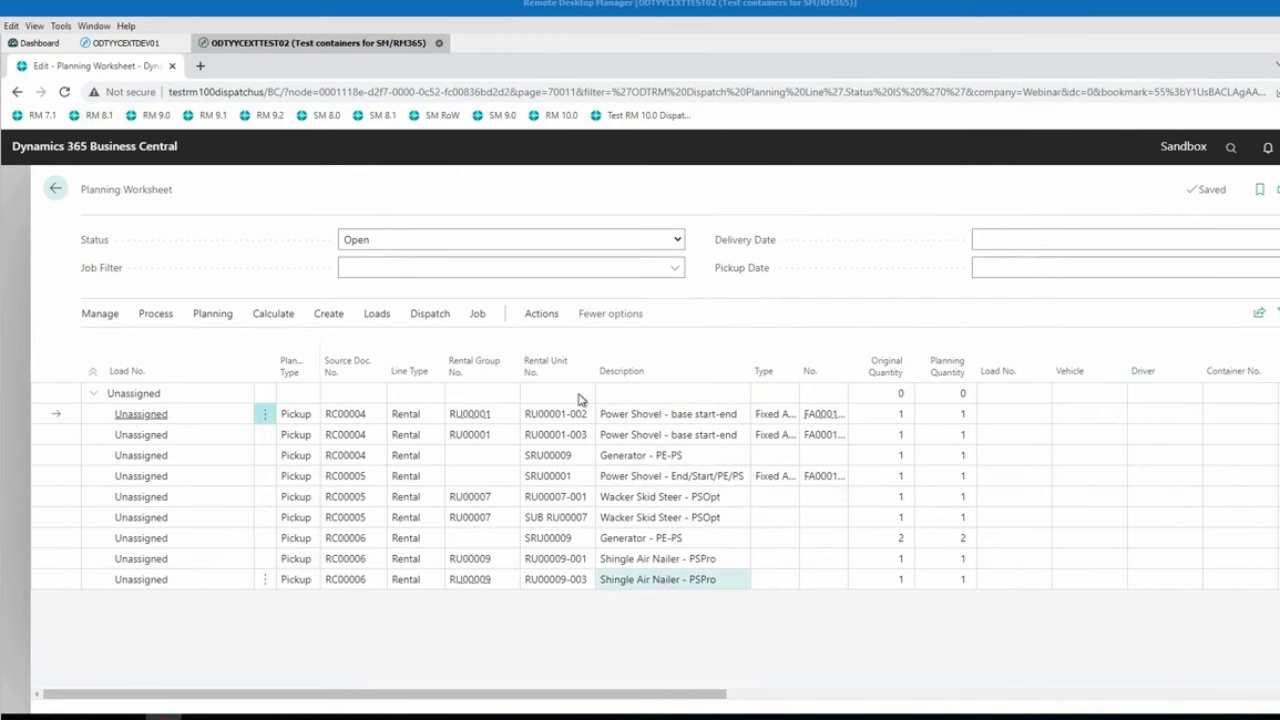
key("ctrl+a")
left_click(273, 316)
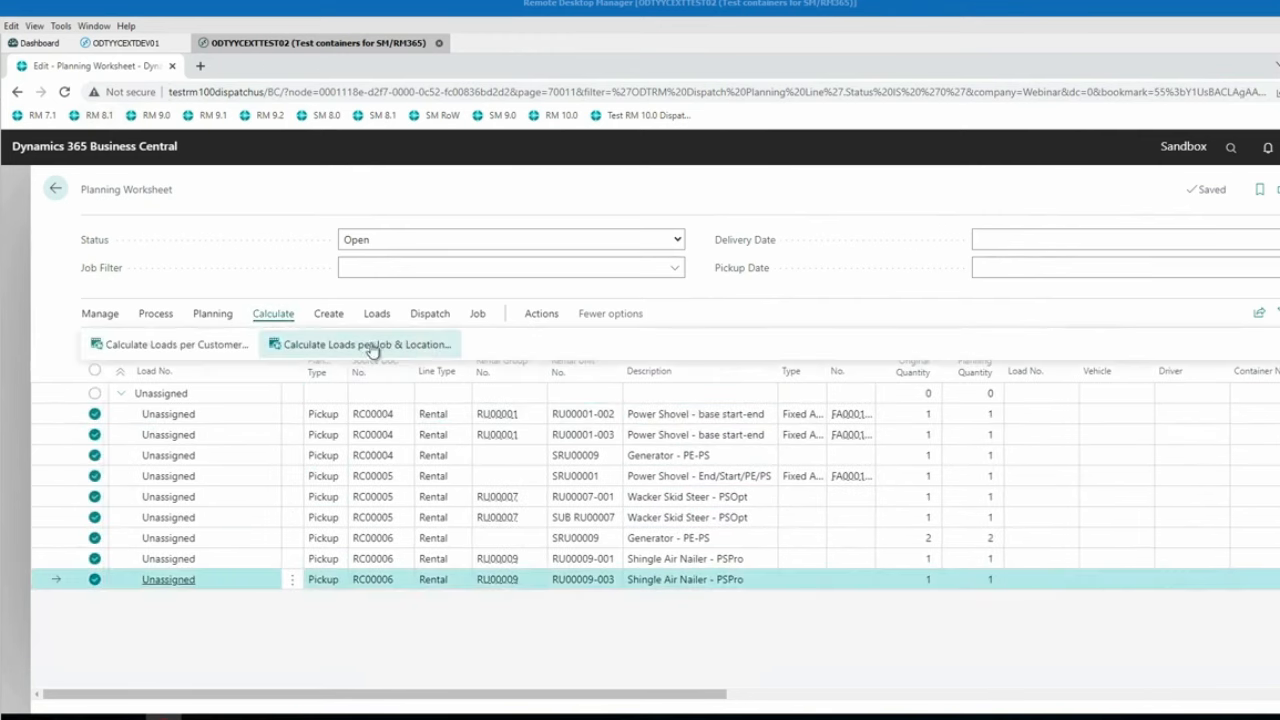
left_click(425, 346)
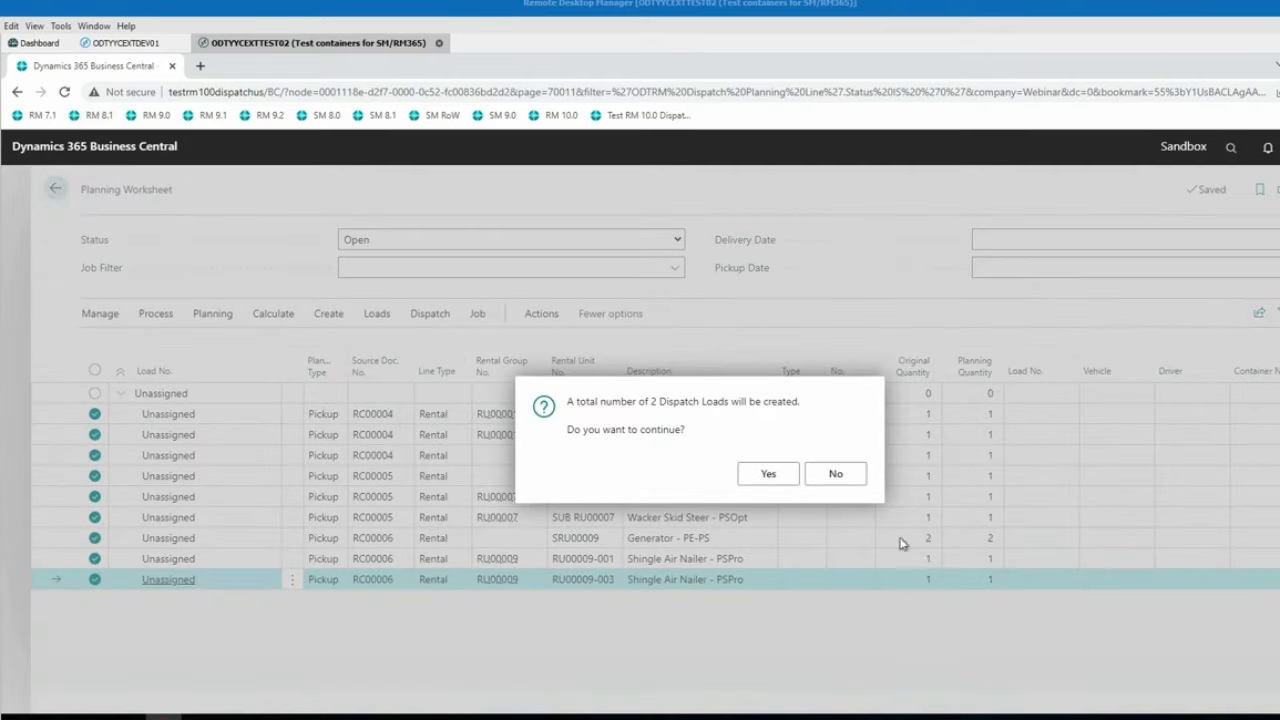
left_click(770, 476)
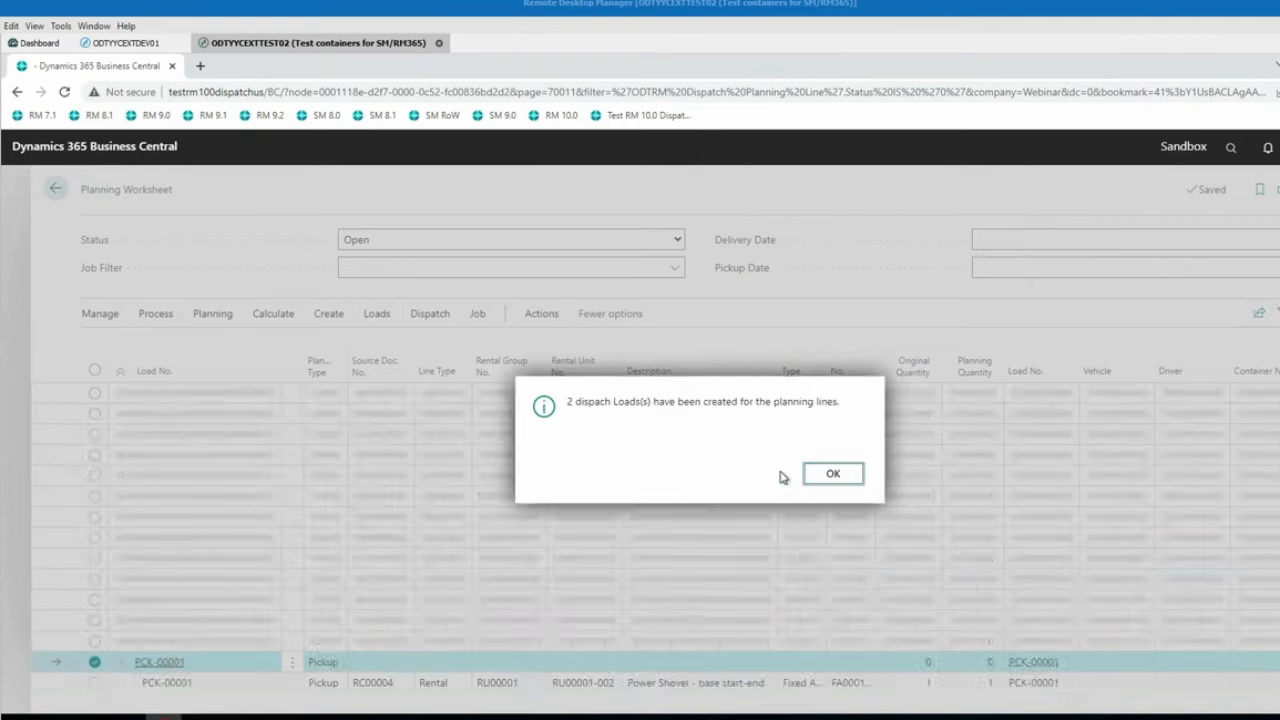
left_click(833, 473)
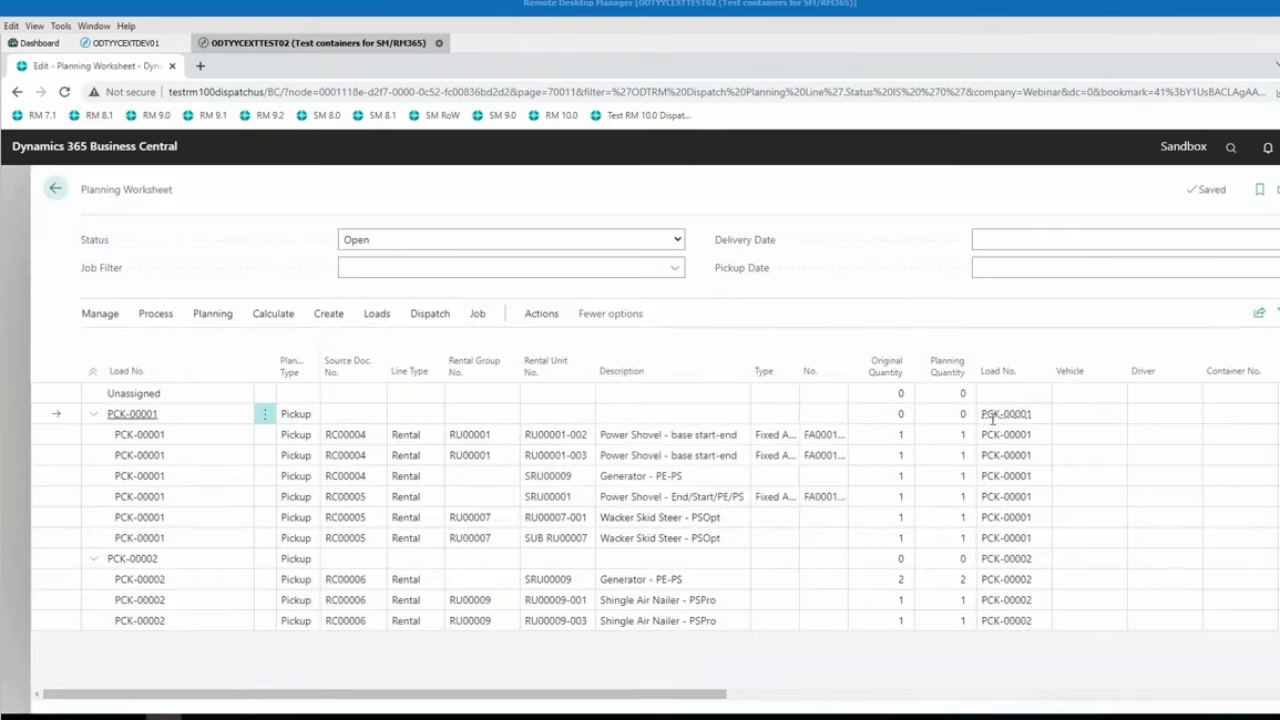
Check the planned lines' return locations and addresses, and open and release pickup load PCK-00001
left_click(1004, 700)
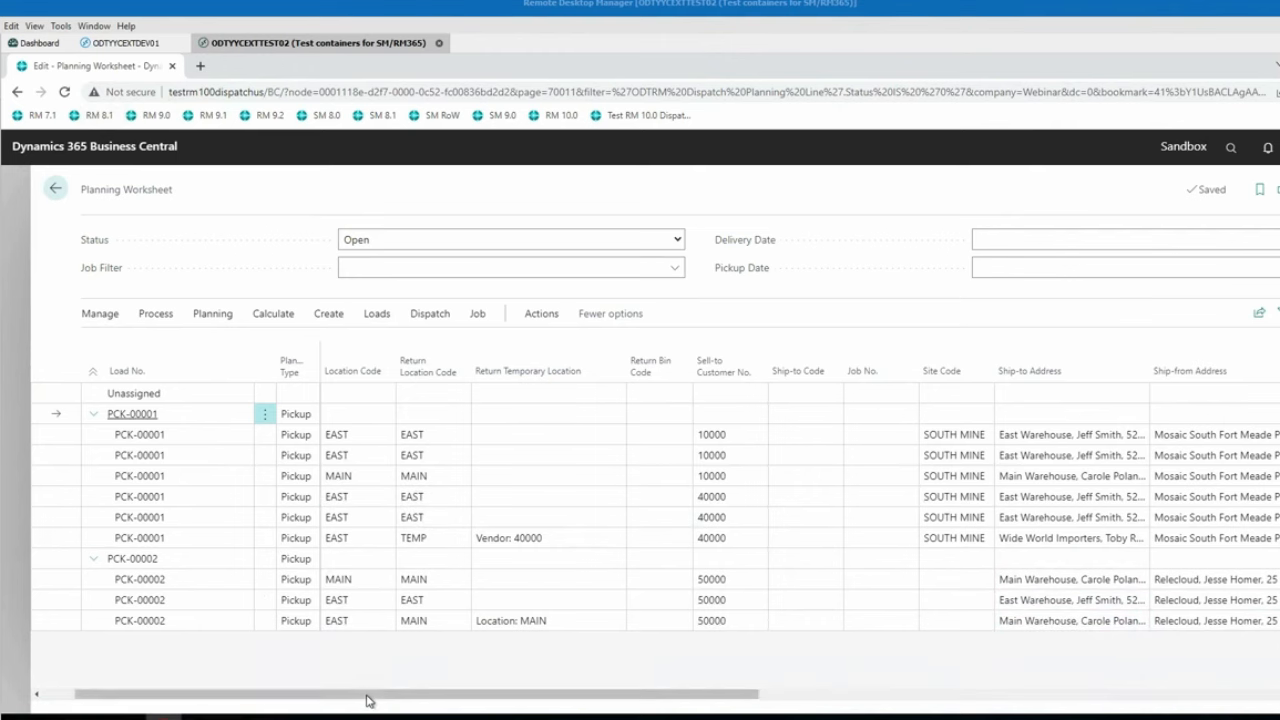
left_click_drag(366, 697, 1250, 698)
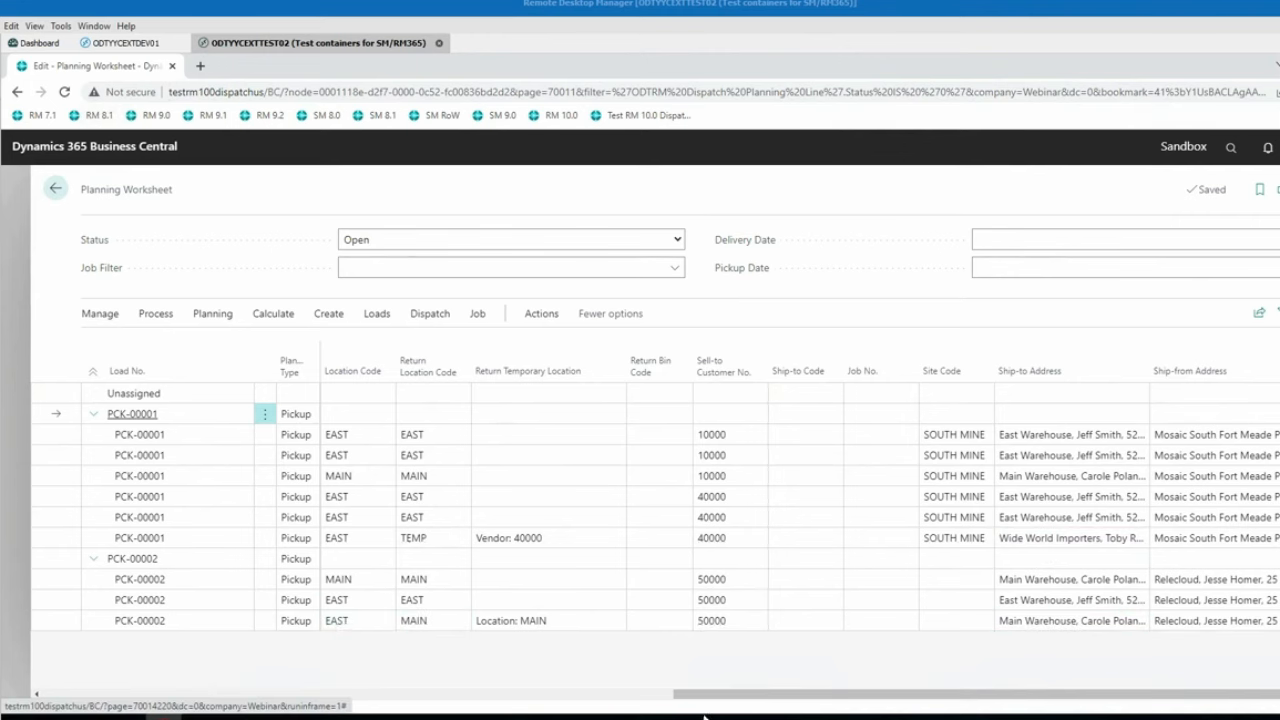
left_click_drag(598, 700, 430, 695)
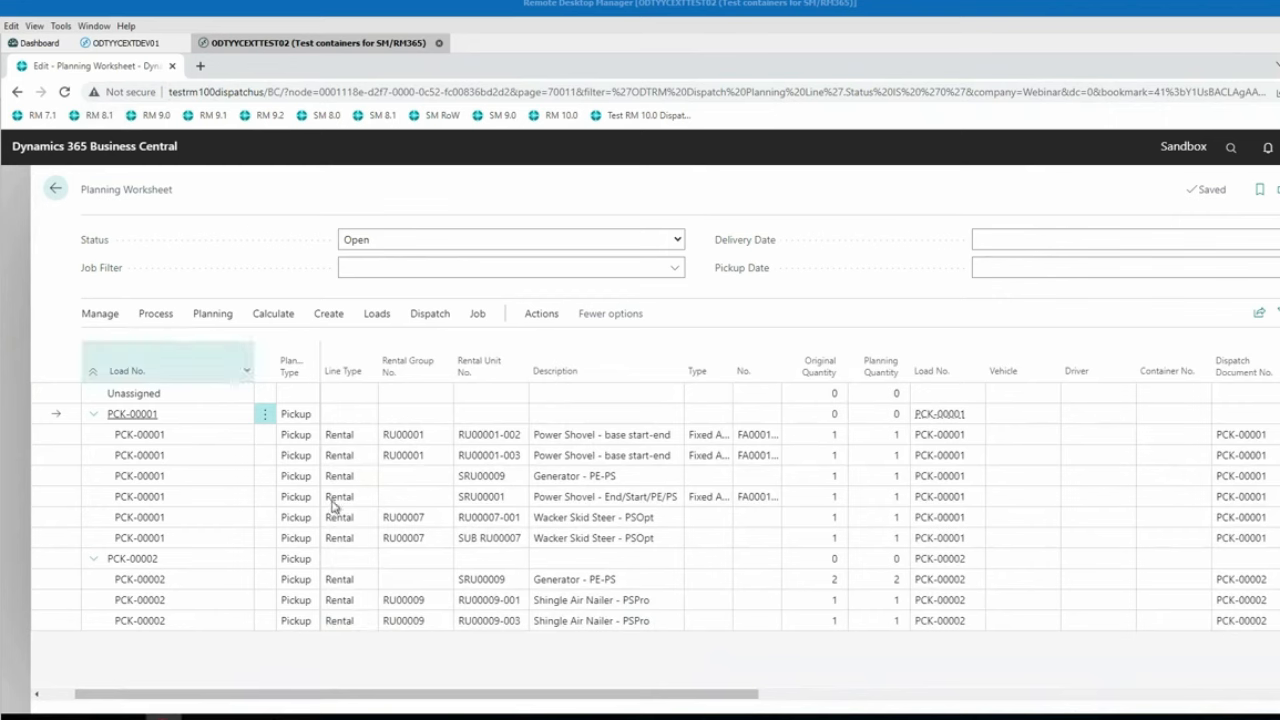
mouse_move(937, 418)
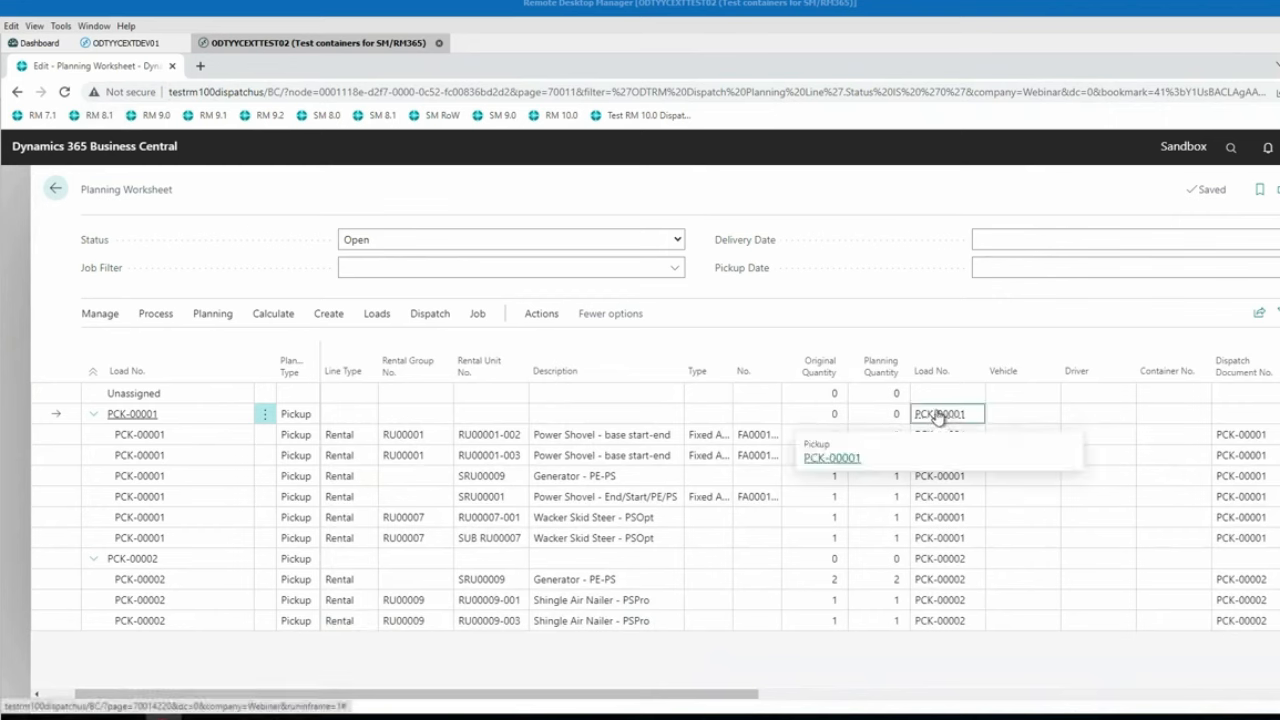
left_click(836, 460)
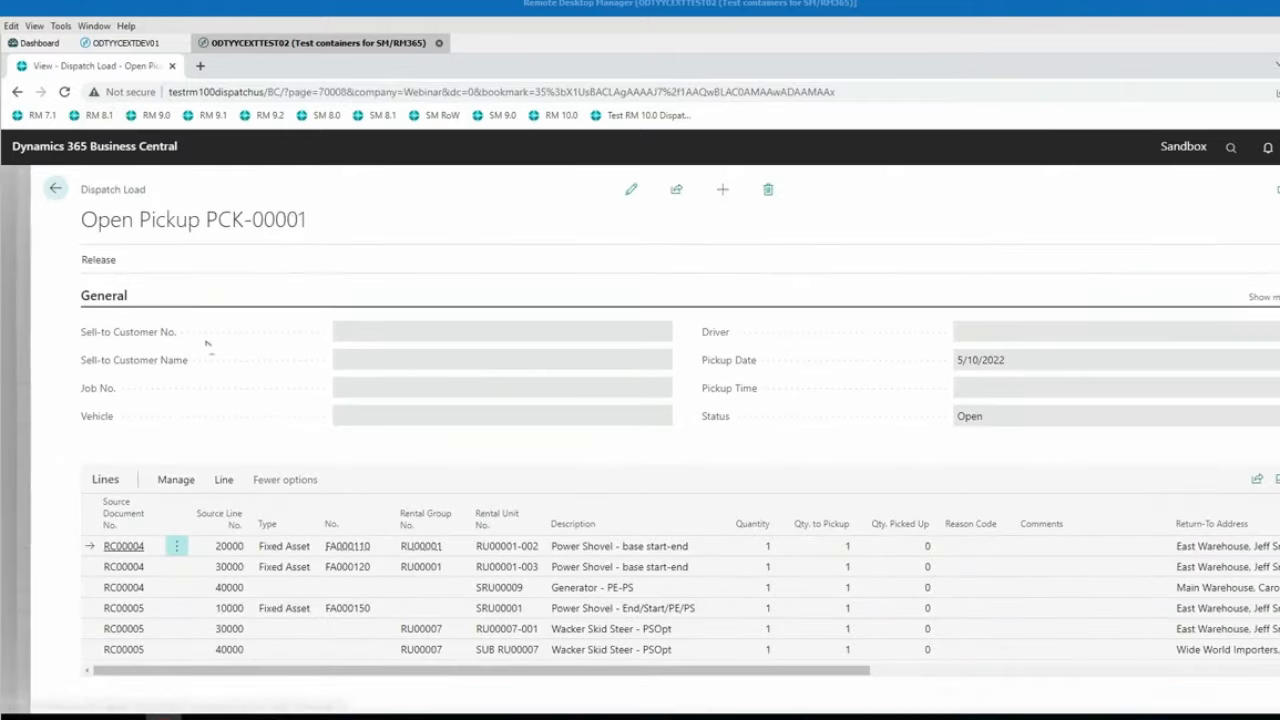
left_click(98, 260)
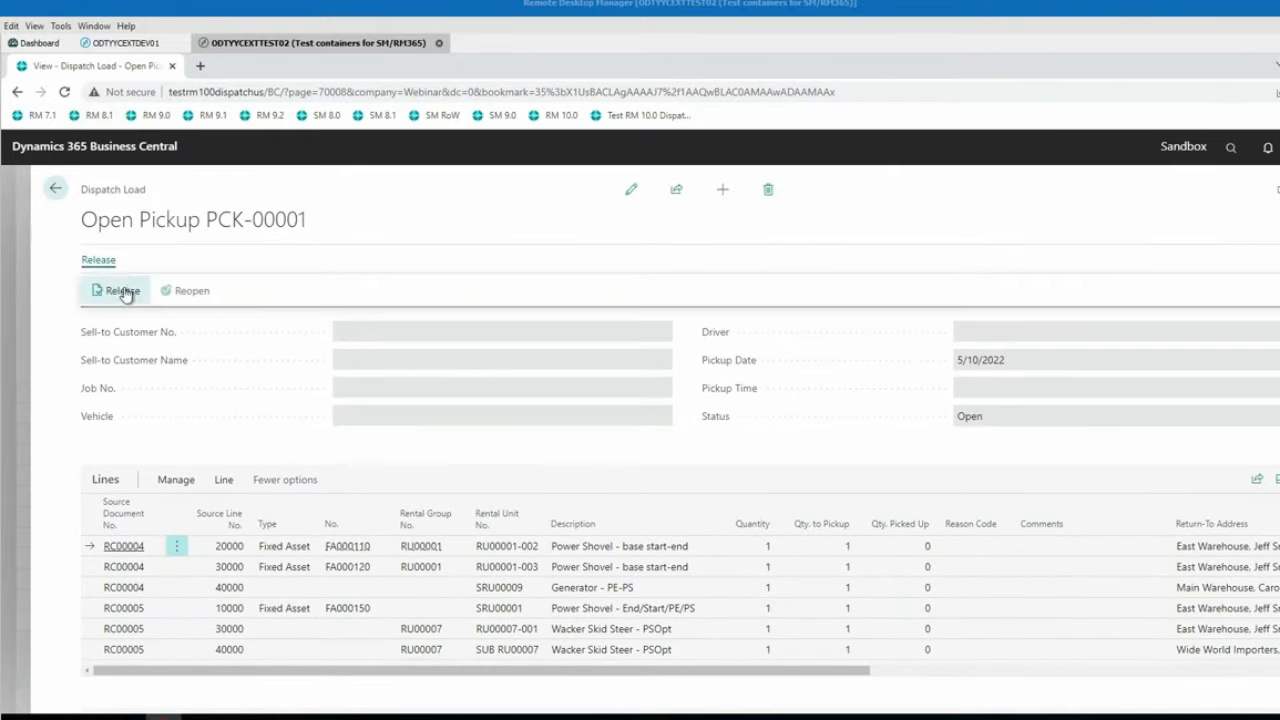
left_click(117, 290)
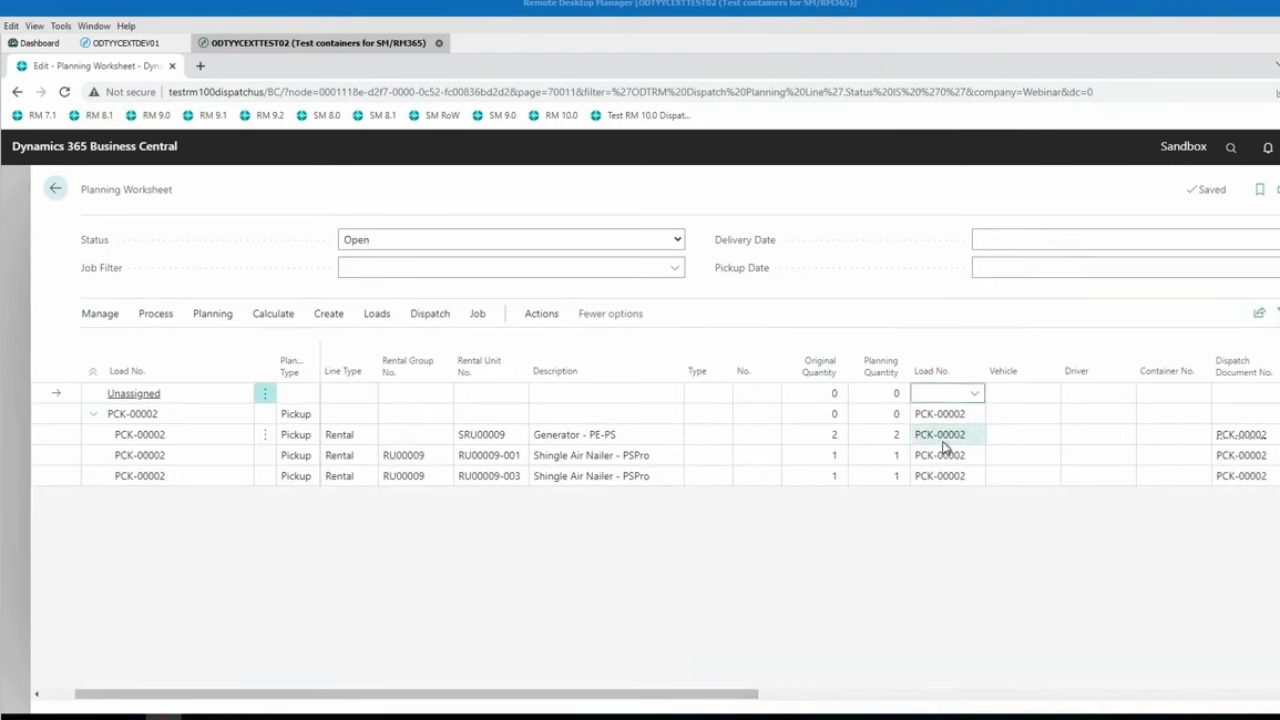
Open pickup load PCK-00002 from its planning line, release it and return to the Planning Worksheet
left_click(945, 437)
left_click(838, 479)
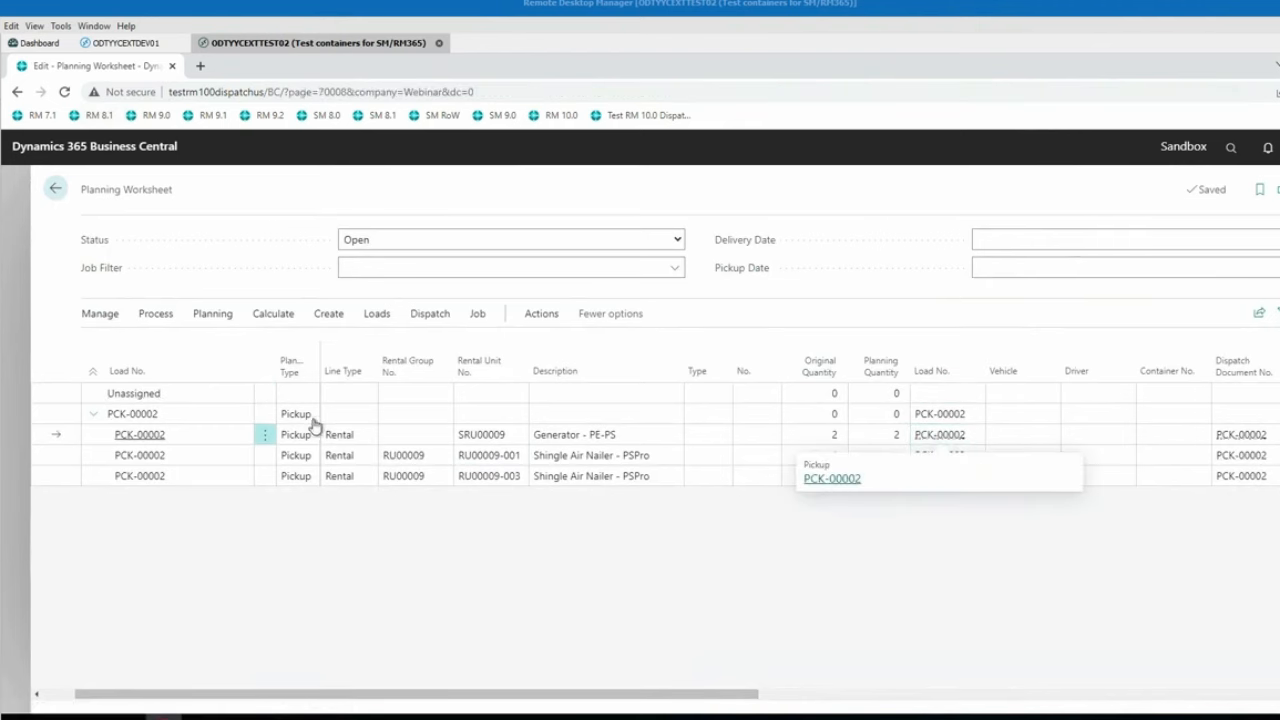
left_click(99, 260)
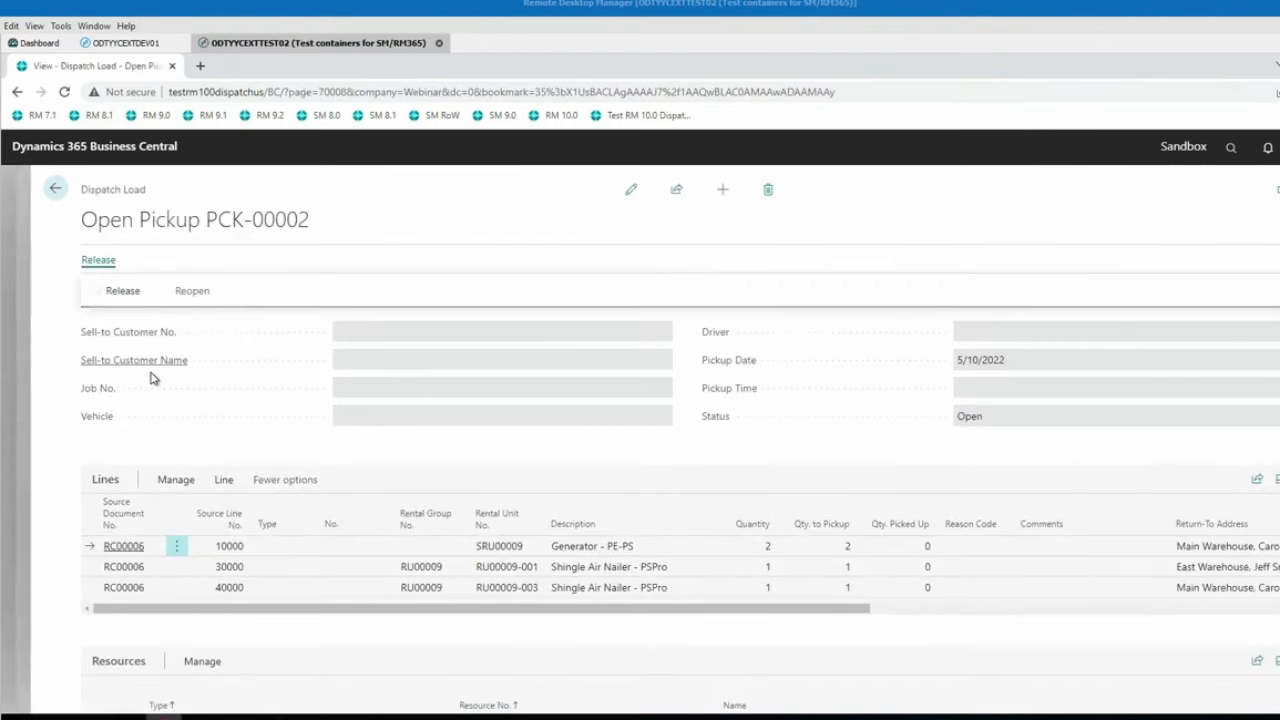
left_click(114, 289)
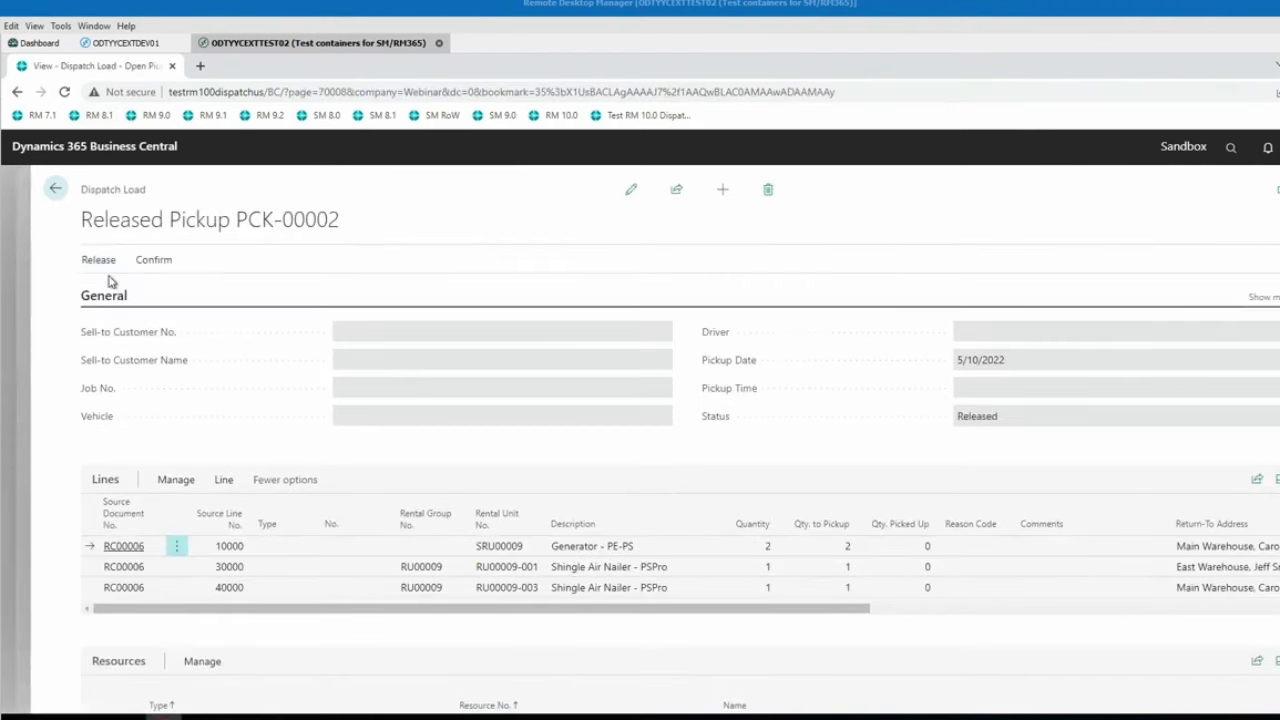
left_click(55, 190)
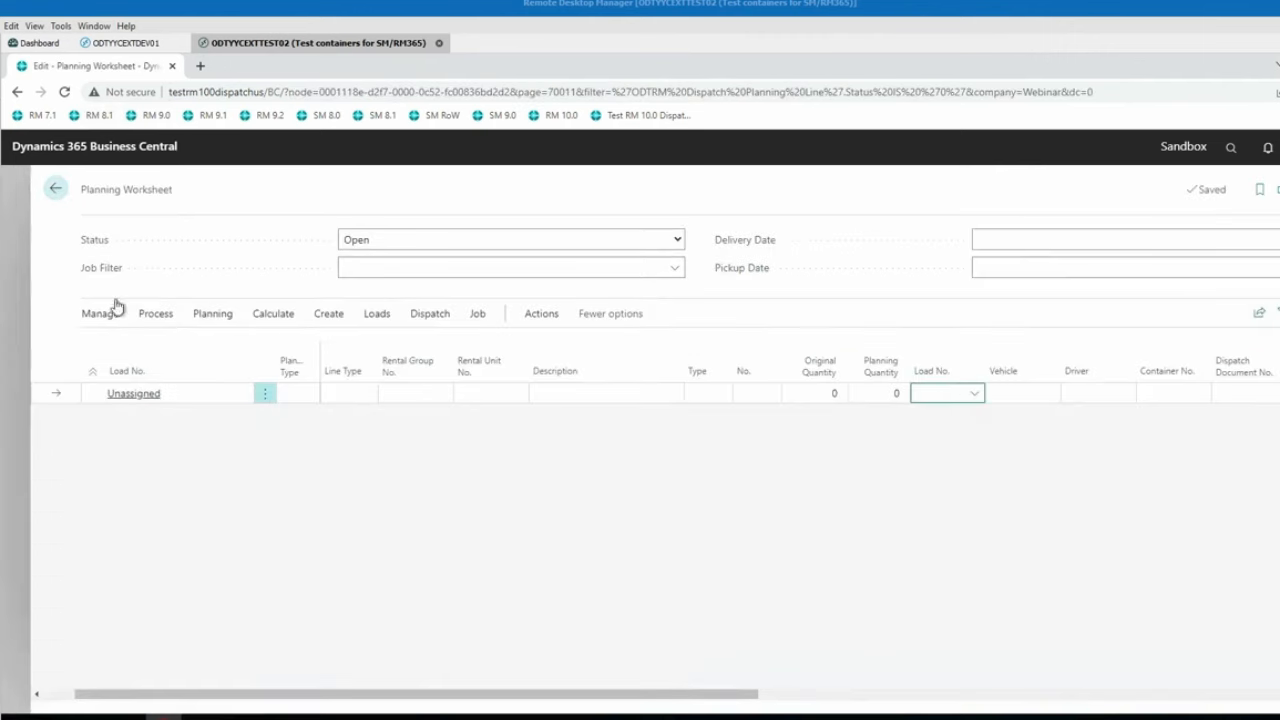
Leave the worksheet, open the inbound released loads and confirm the pickup of PCK-00001
left_click(55, 190)
scroll(371, 545, "down", 4)
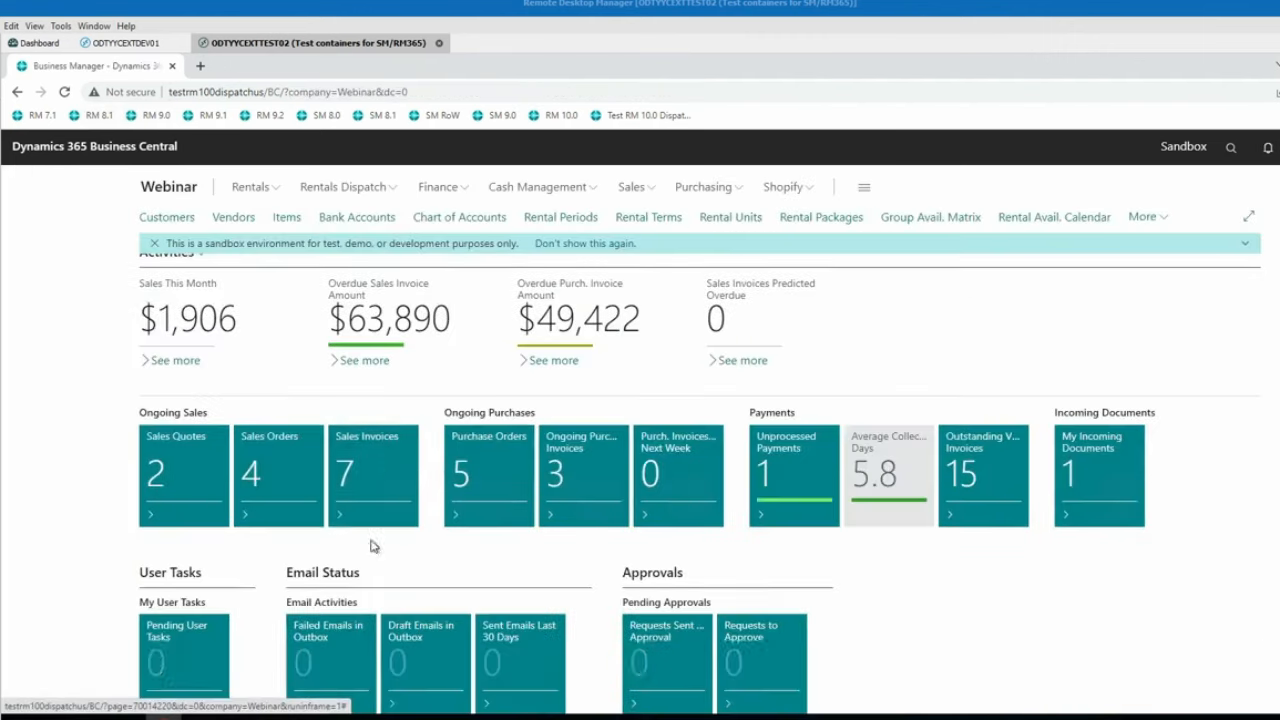
scroll(371, 545, "down", 5)
scroll(277, 520, "up", 2)
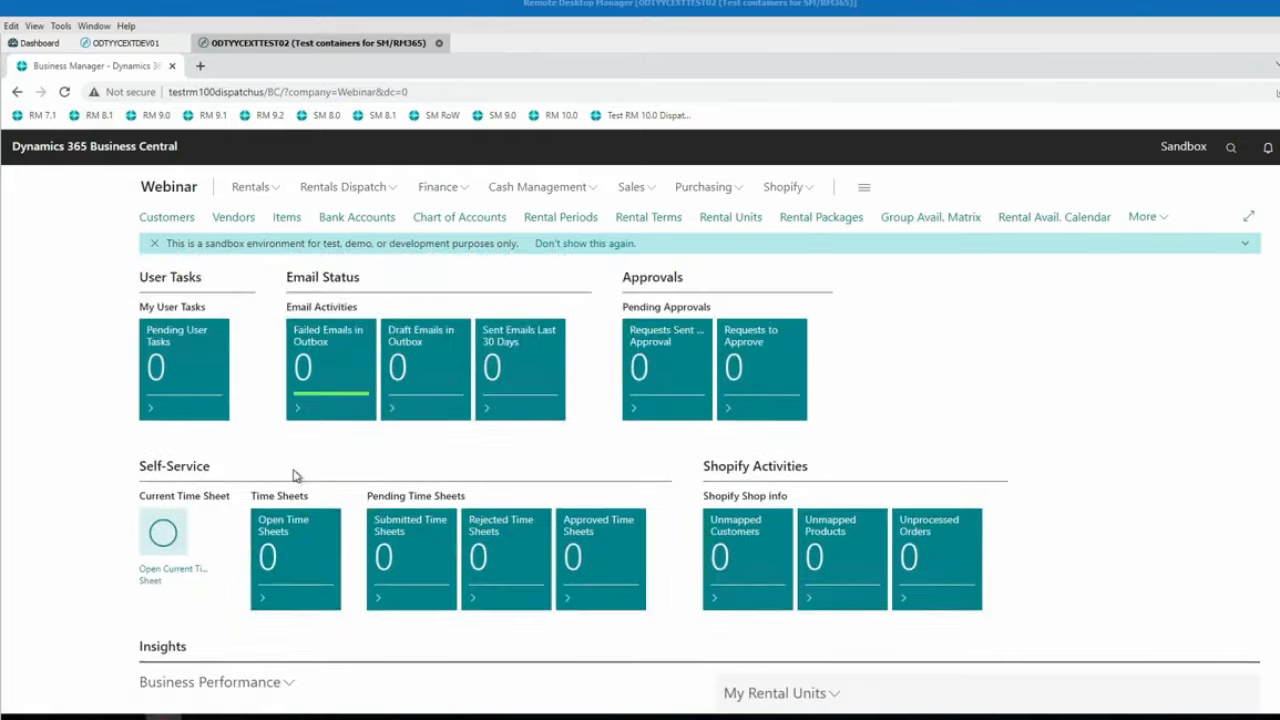
scroll(293, 475, "down", 3)
left_click(811, 440)
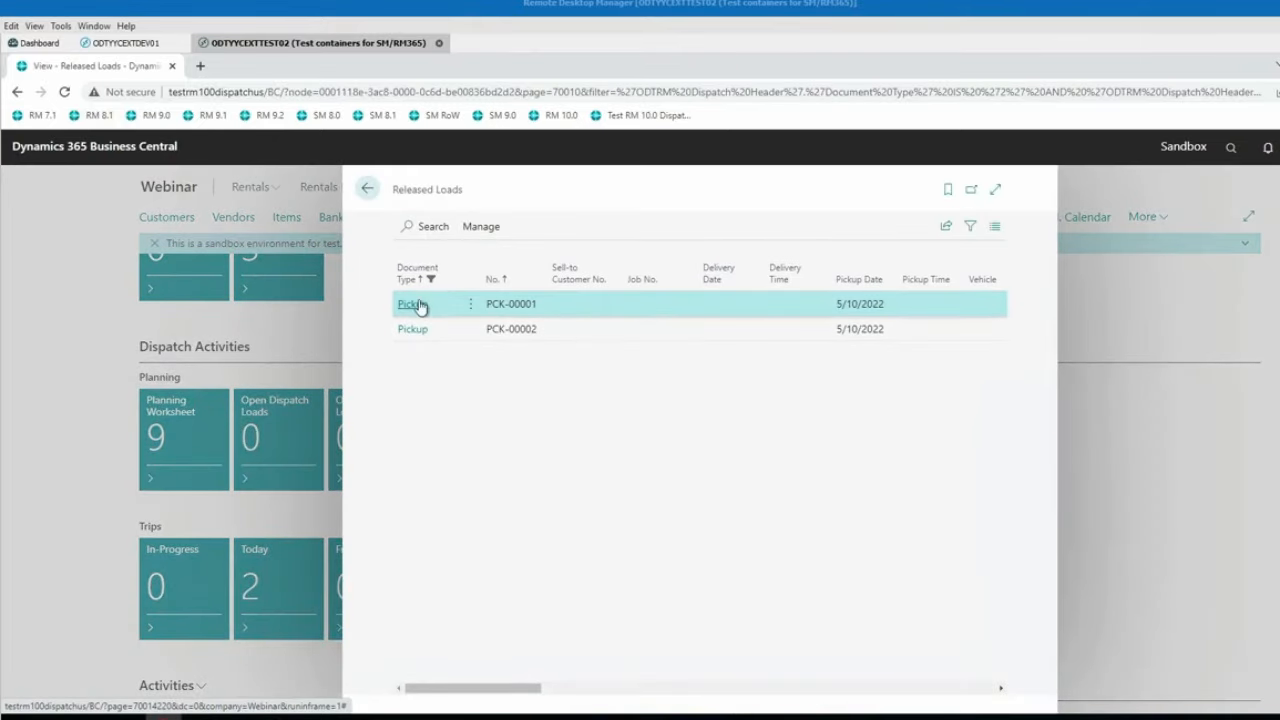
left_click(418, 306)
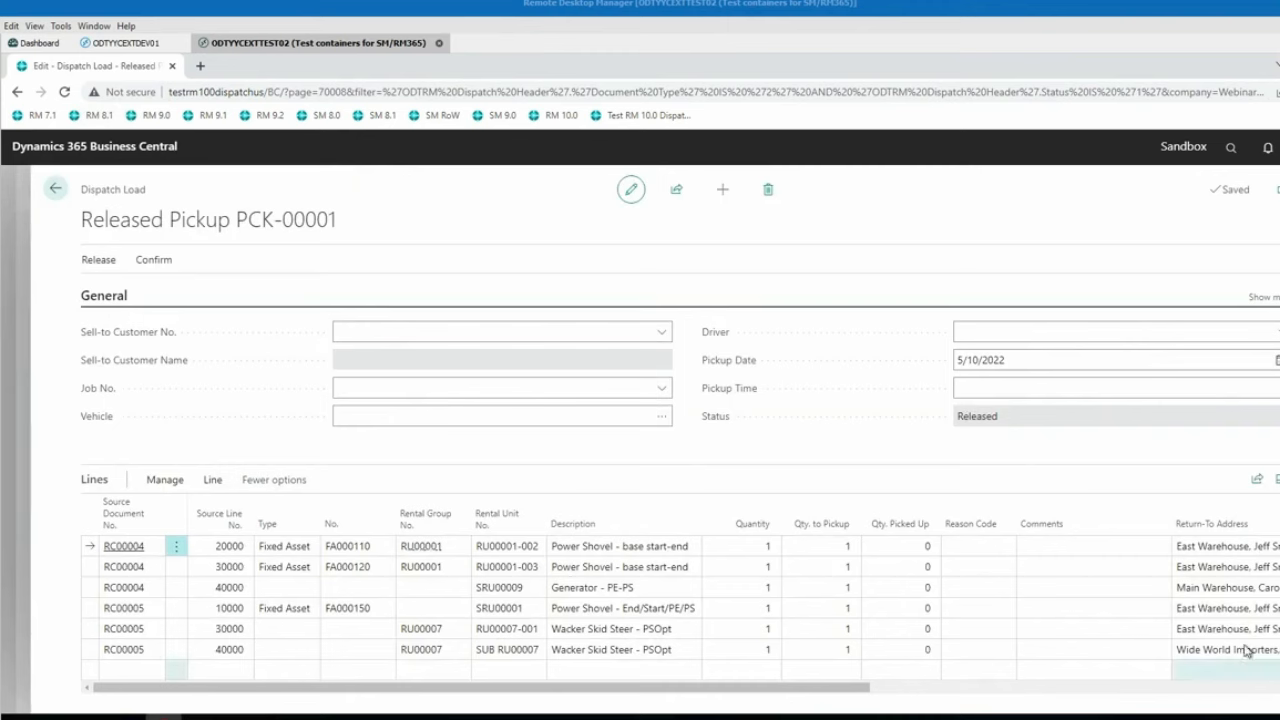
left_click(155, 262)
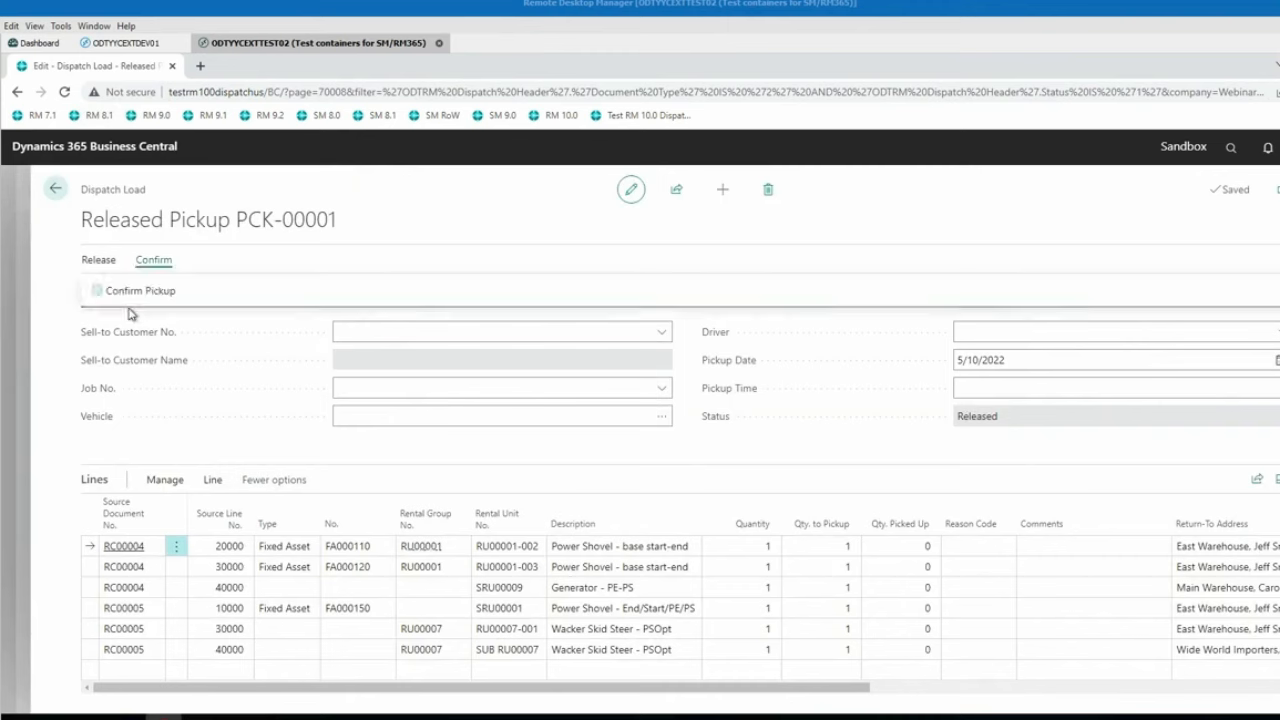
left_click(140, 291)
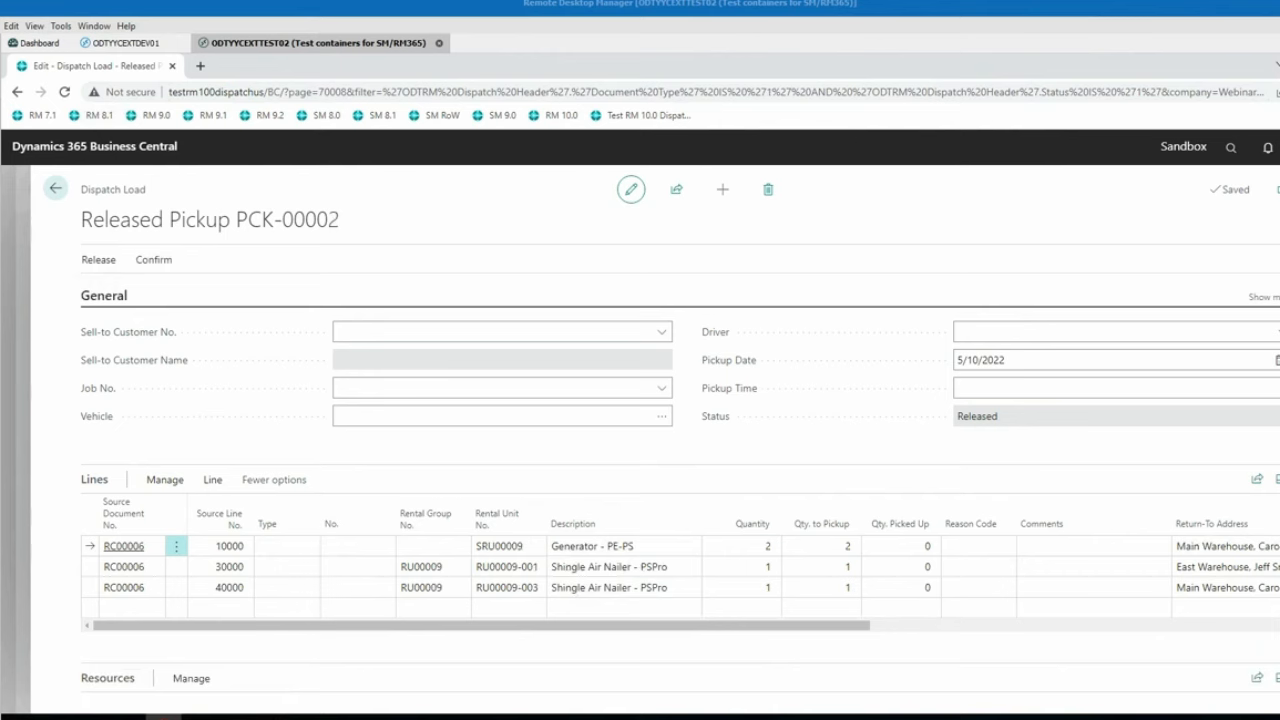
Confirm the pickup of released load PCK-00002
double_click(317, 216)
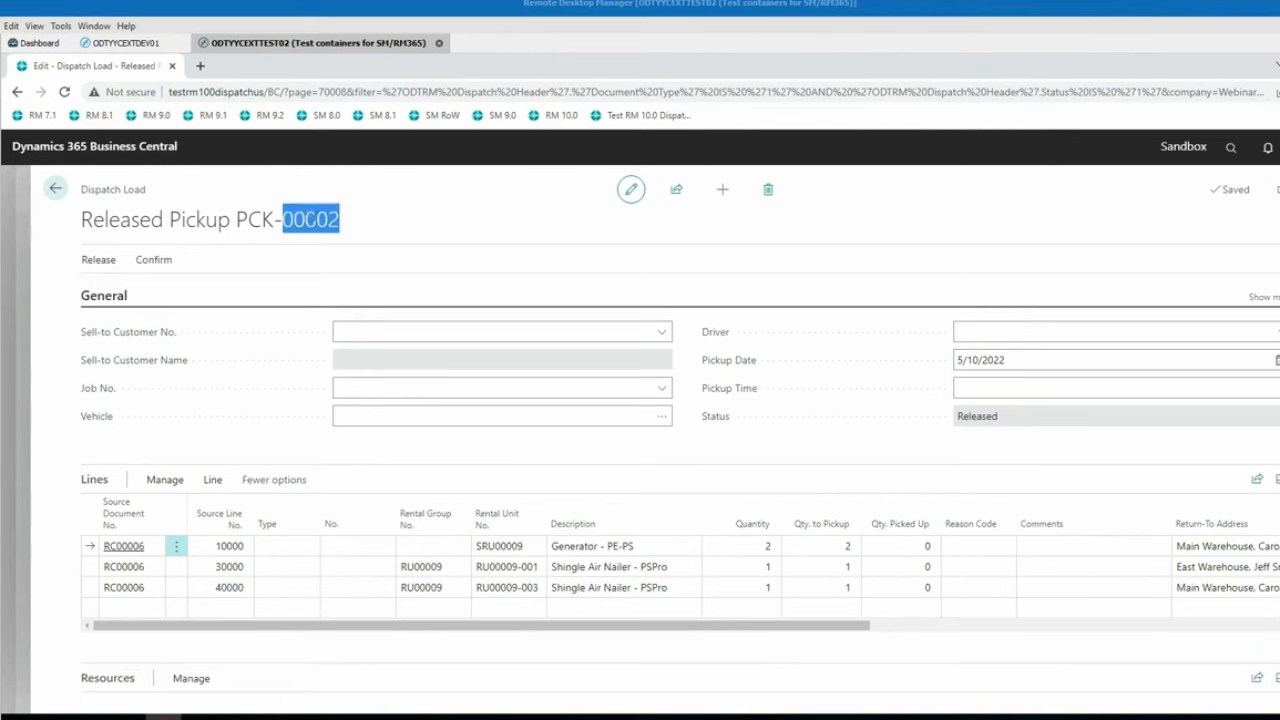
left_click(155, 266)
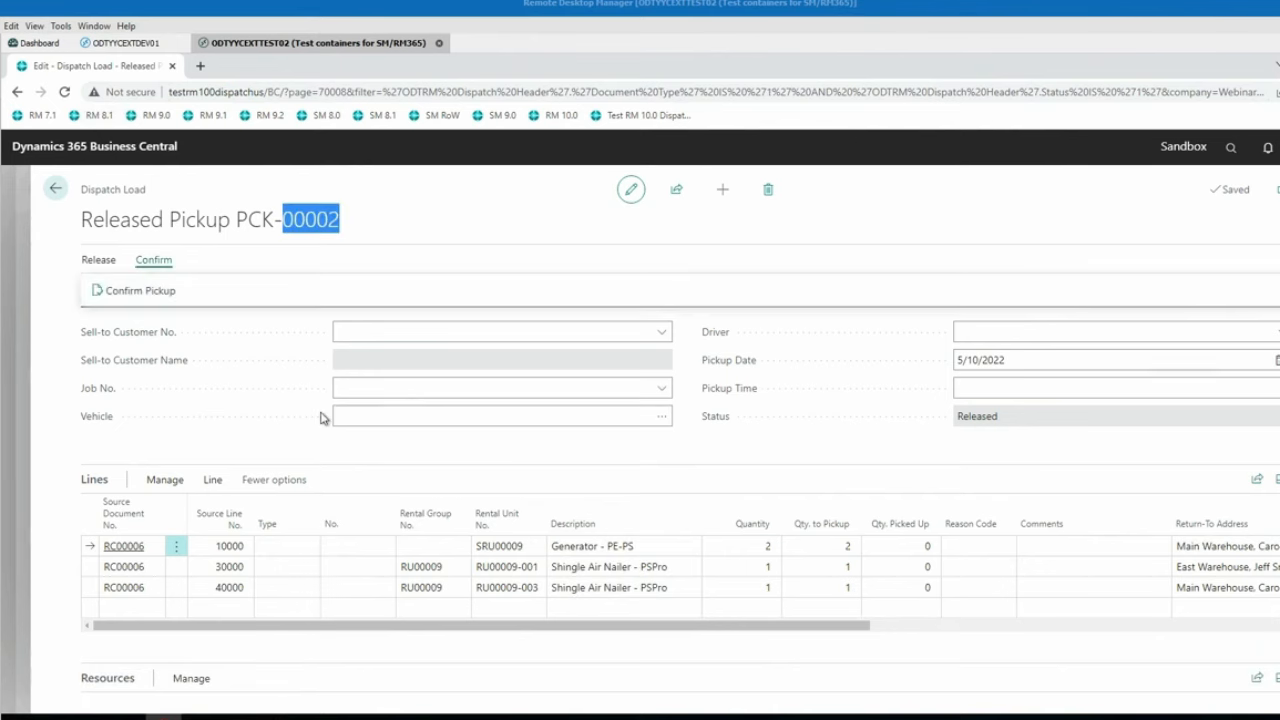
left_click(142, 292)
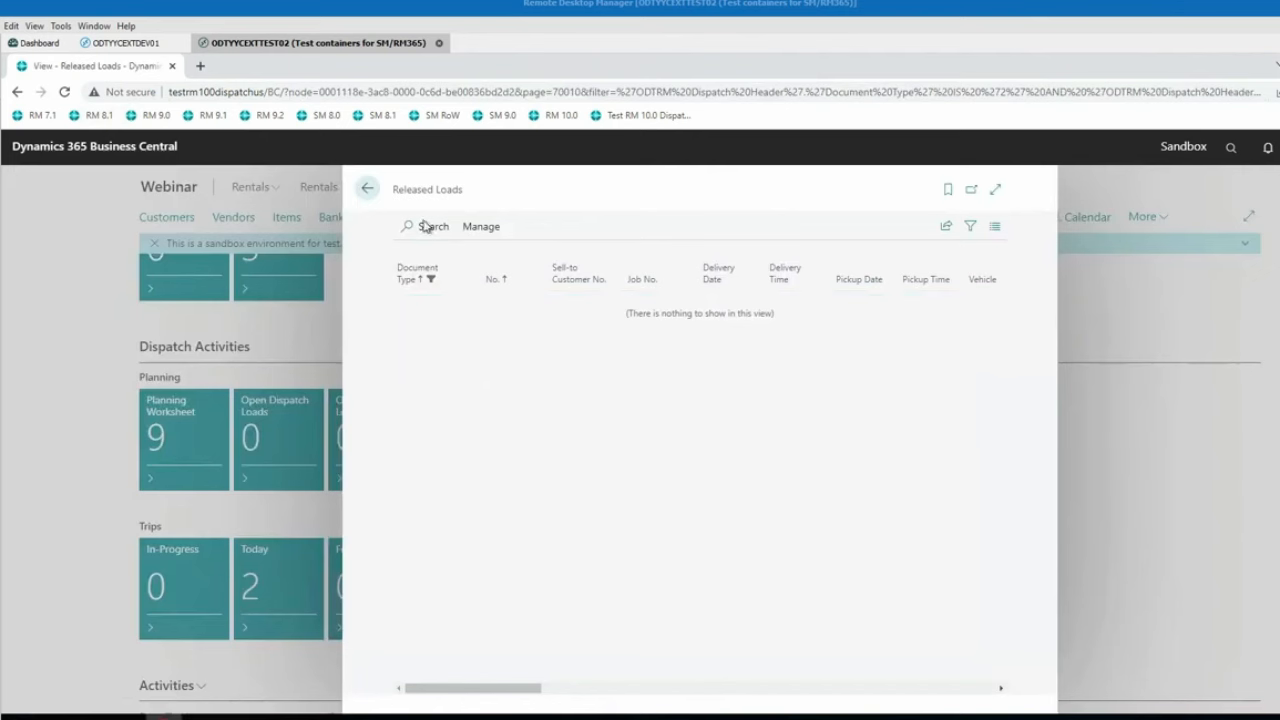
Open the inbound confirmed loads and post the returns for pickup loads PCK-00001 and PCK-00002
left_click(366, 191)
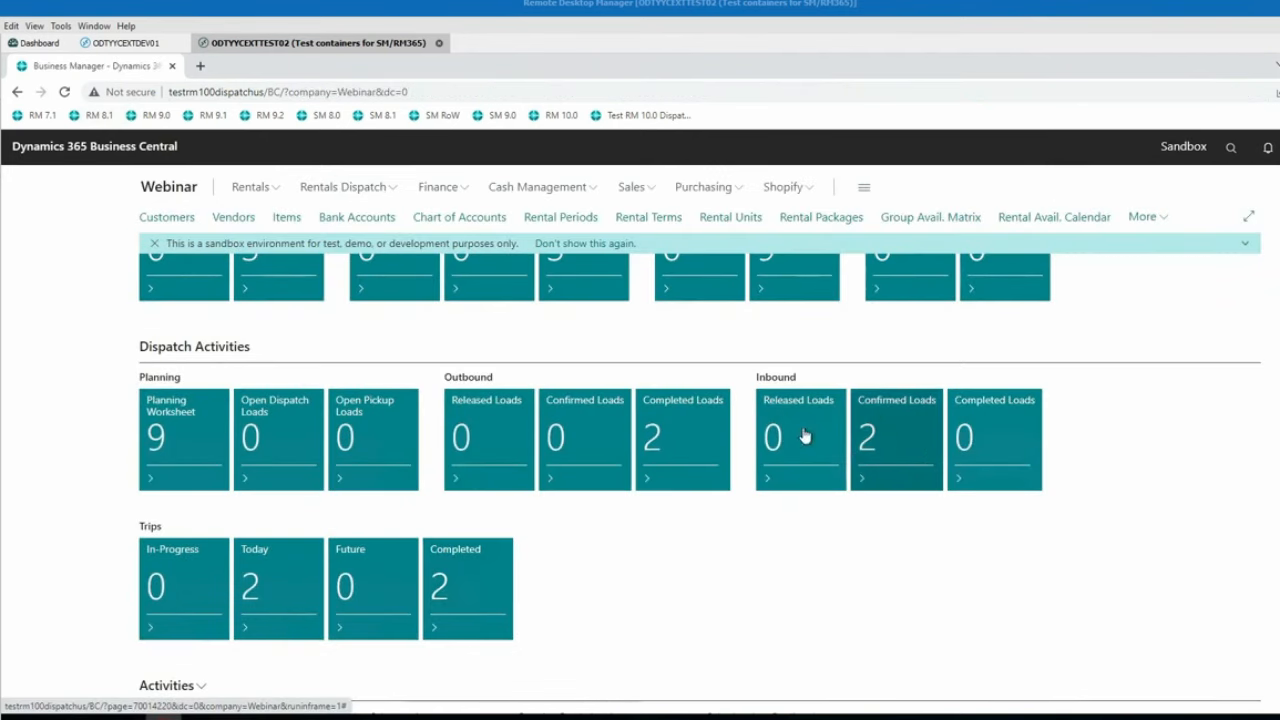
left_click(895, 452)
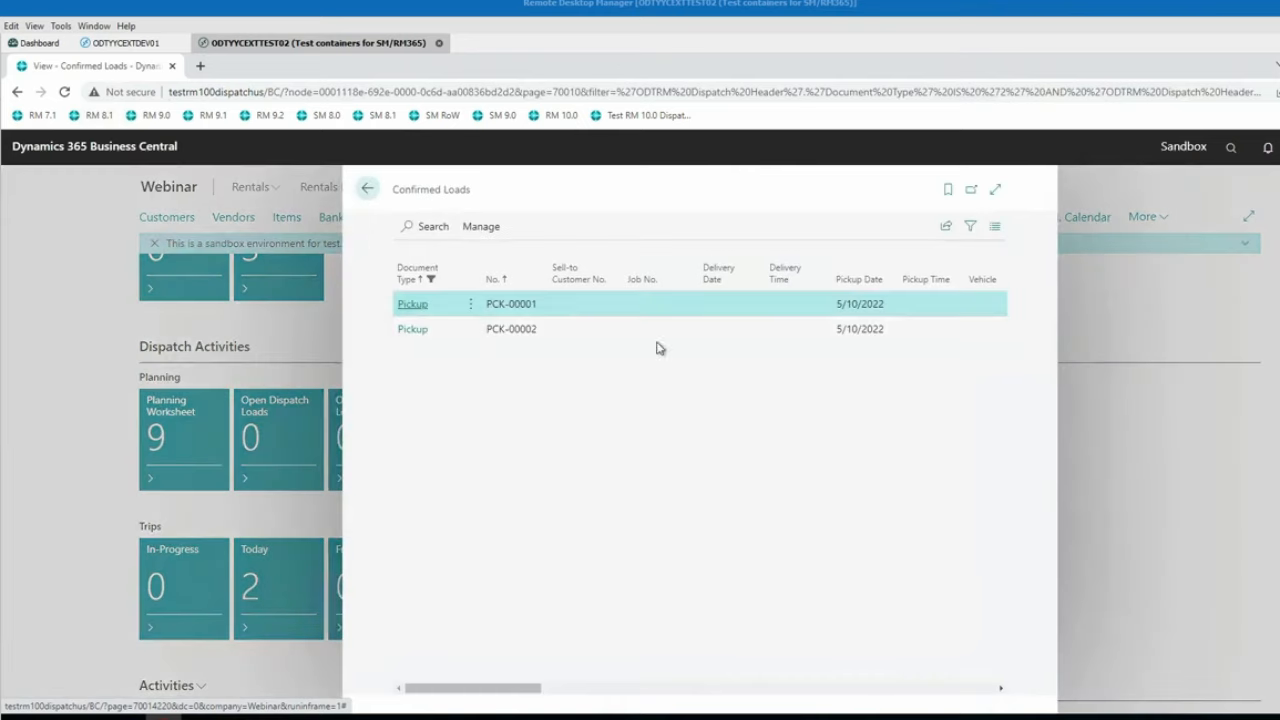
left_click(418, 306)
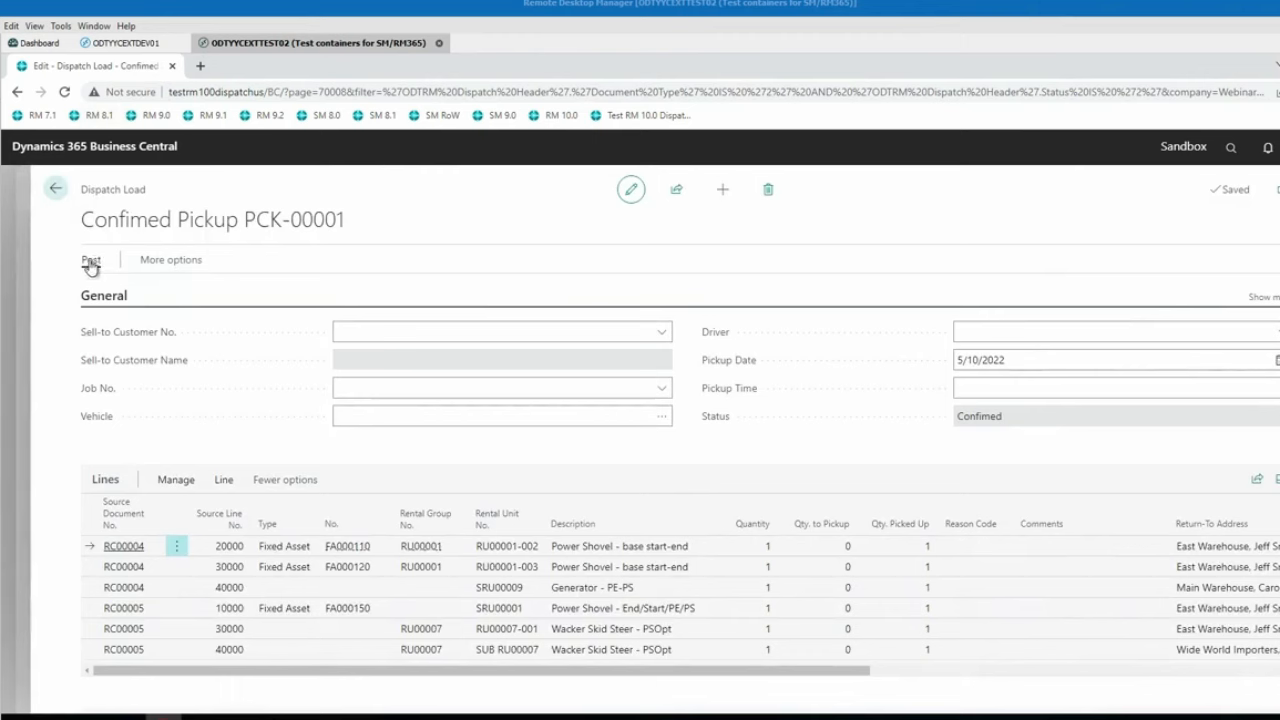
left_click(90, 261)
left_click(135, 301)
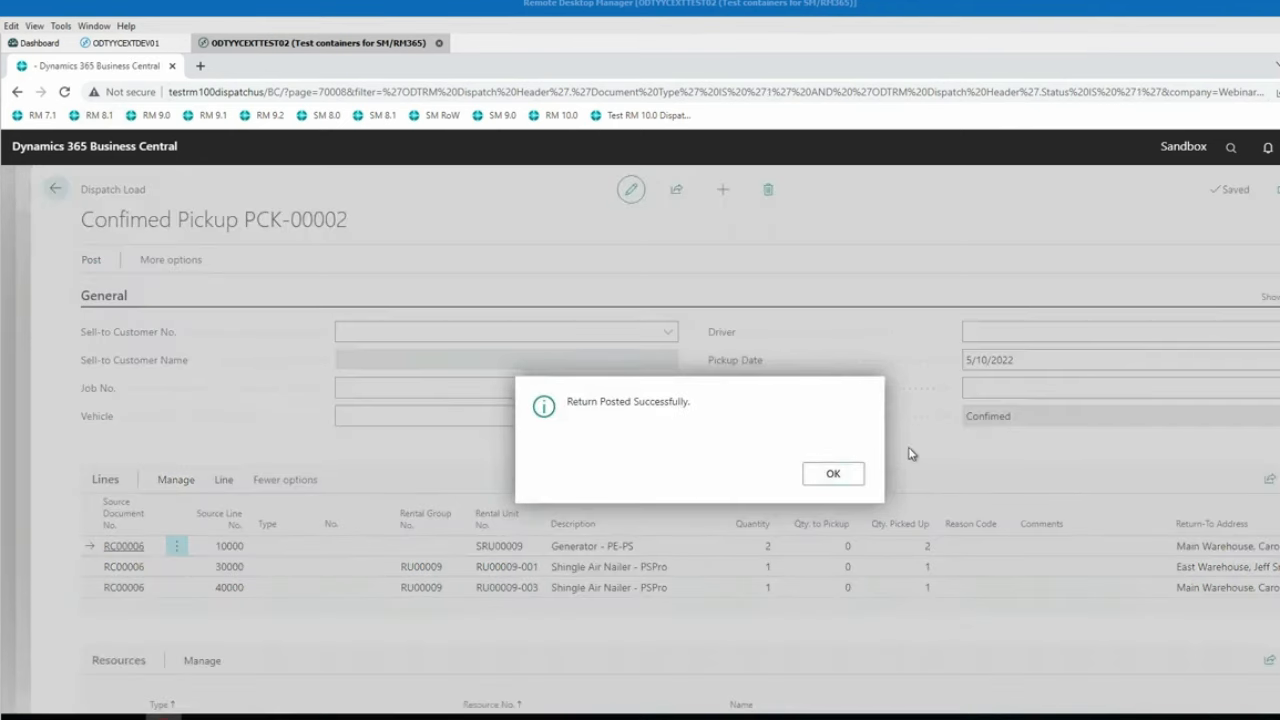
left_click(850, 470)
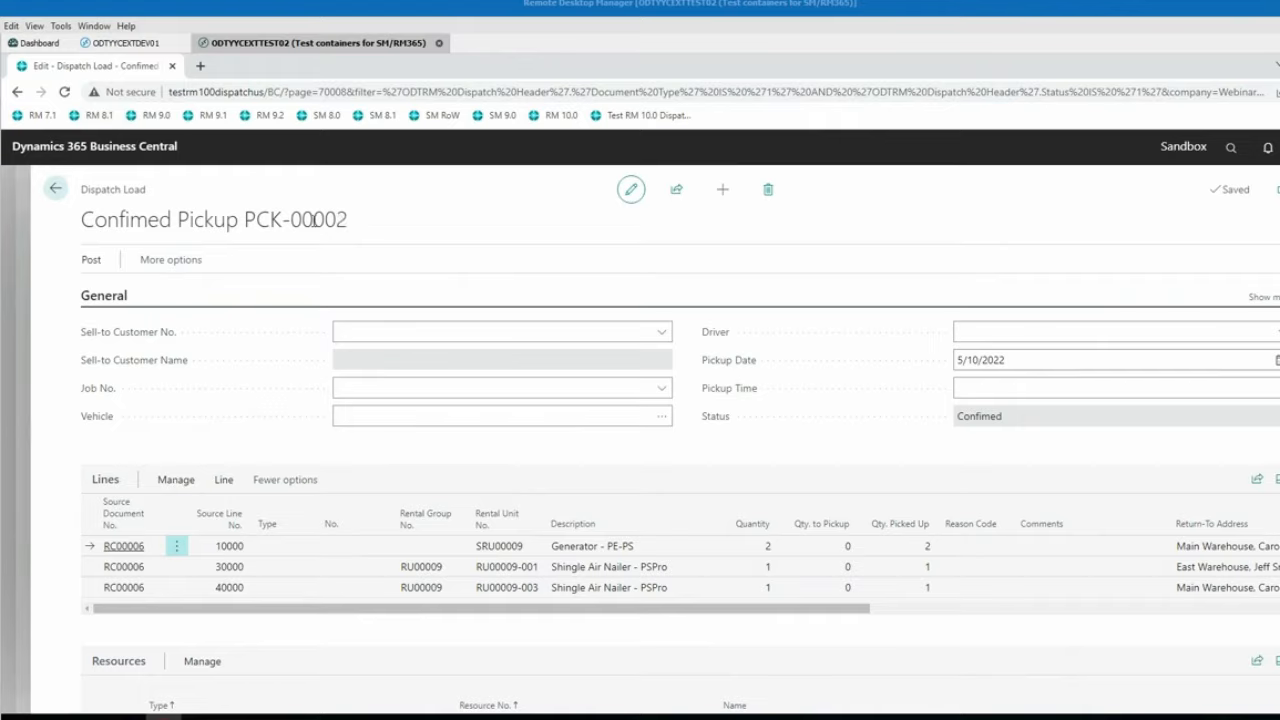
double_click(313, 221)
left_click(91, 260)
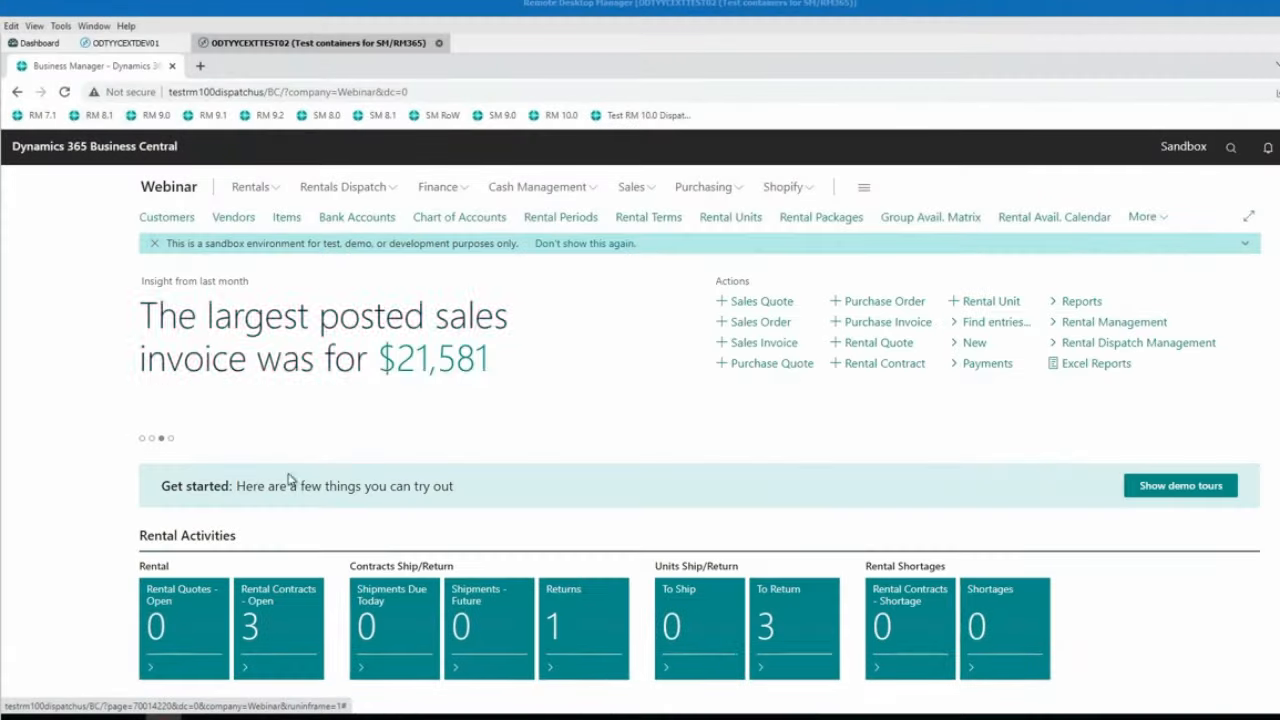
Open rental contract RC00004 from the open contracts, examine its lines' dispatch status and returned quantities, and go to RC00005
left_click(279, 618)
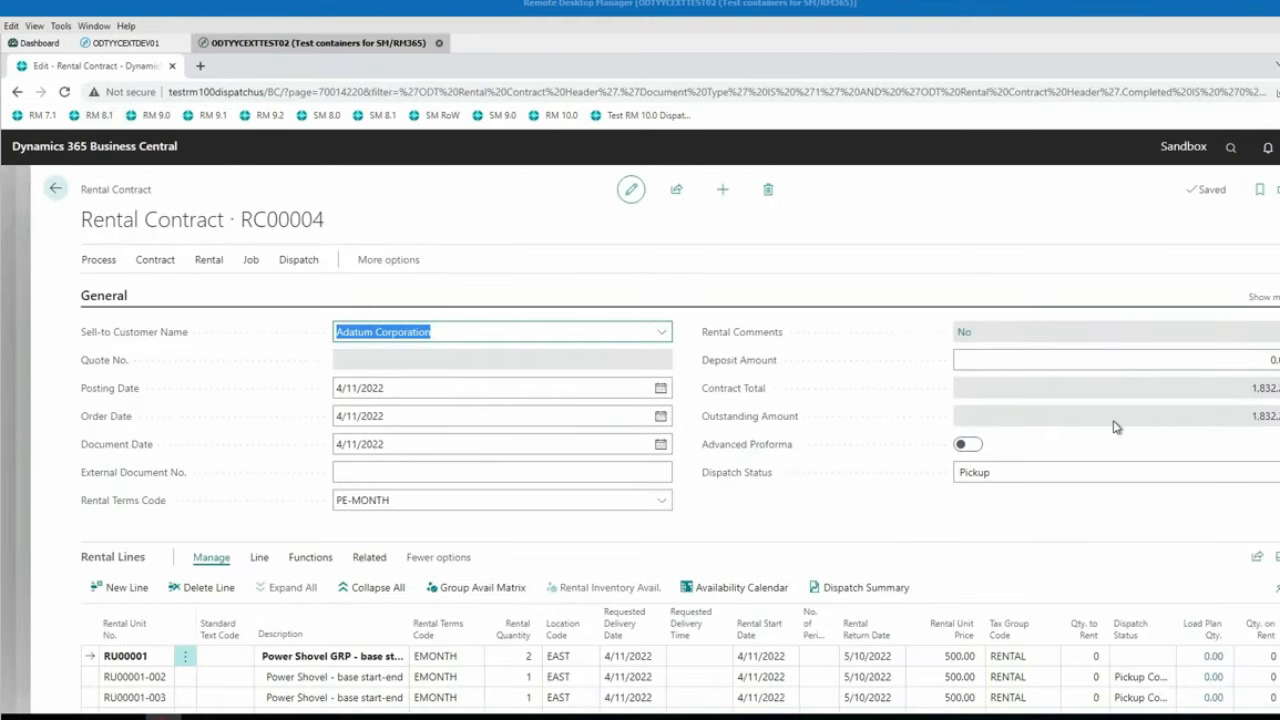
scroll(1116, 427, "down", 2)
scroll(1130, 480, "down", 2)
scroll(1117, 540, "right", 5)
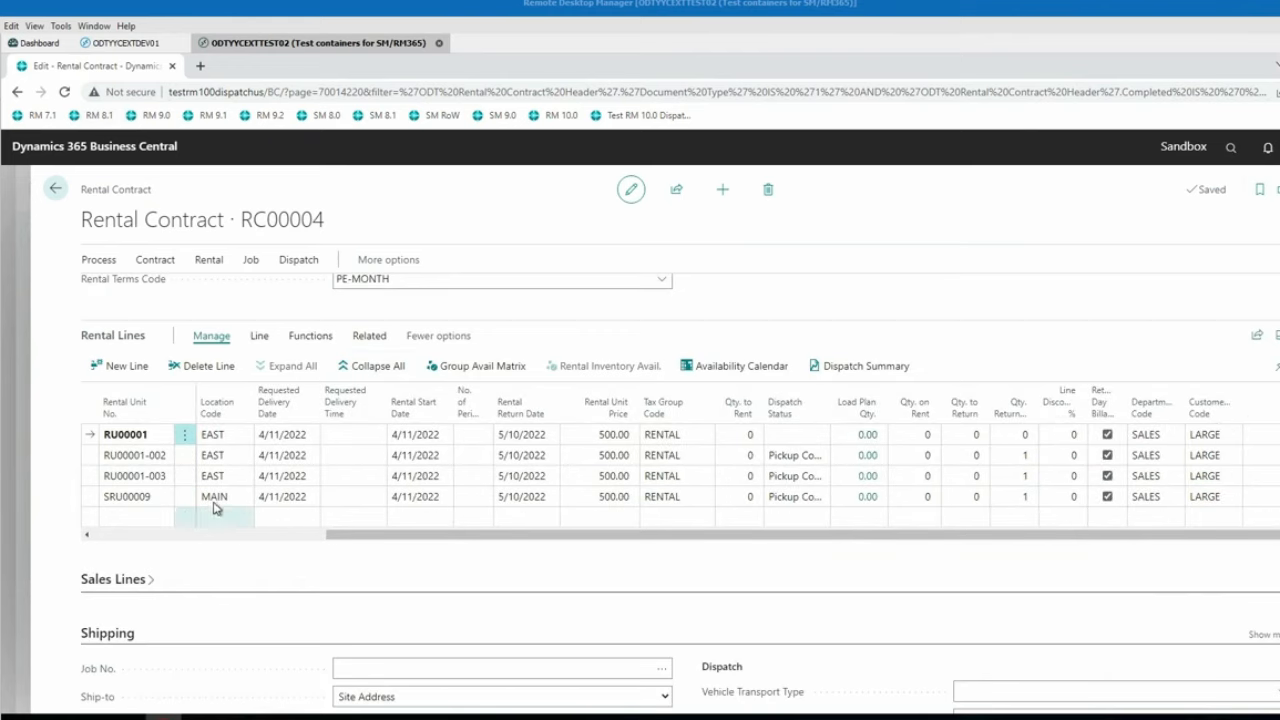
scroll(250, 539, "left", 5)
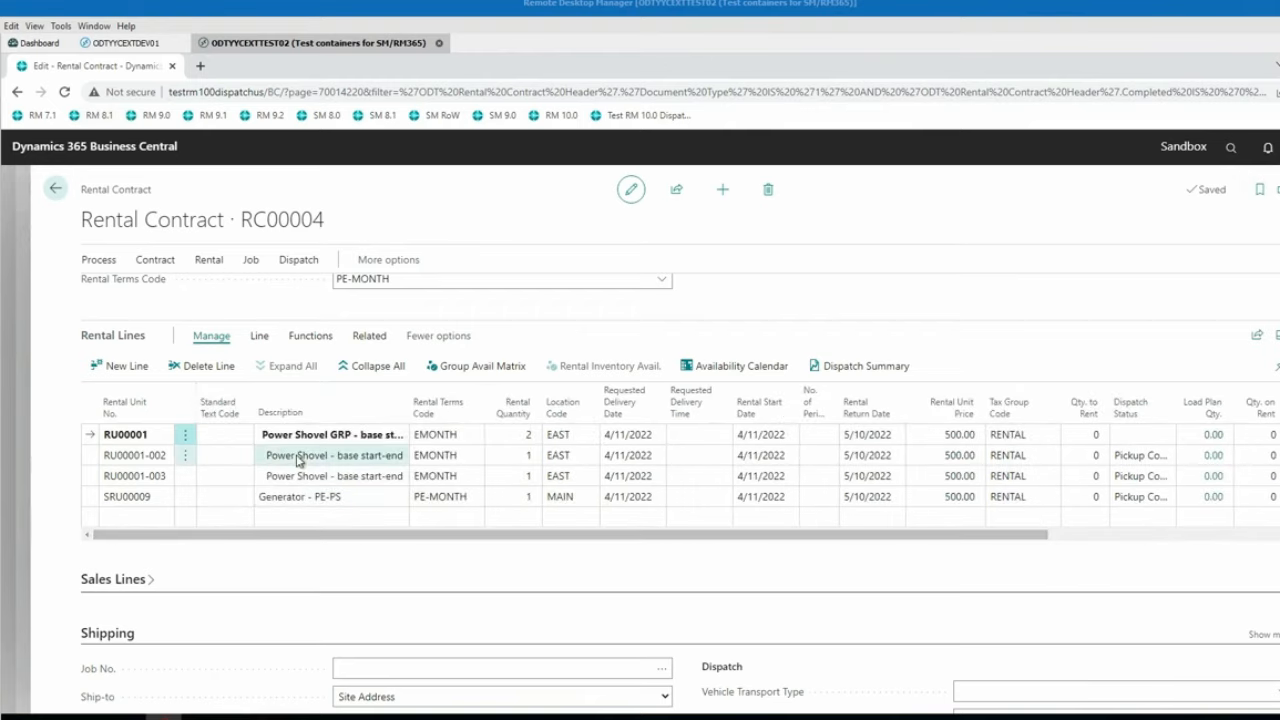
left_click(1279, 440)
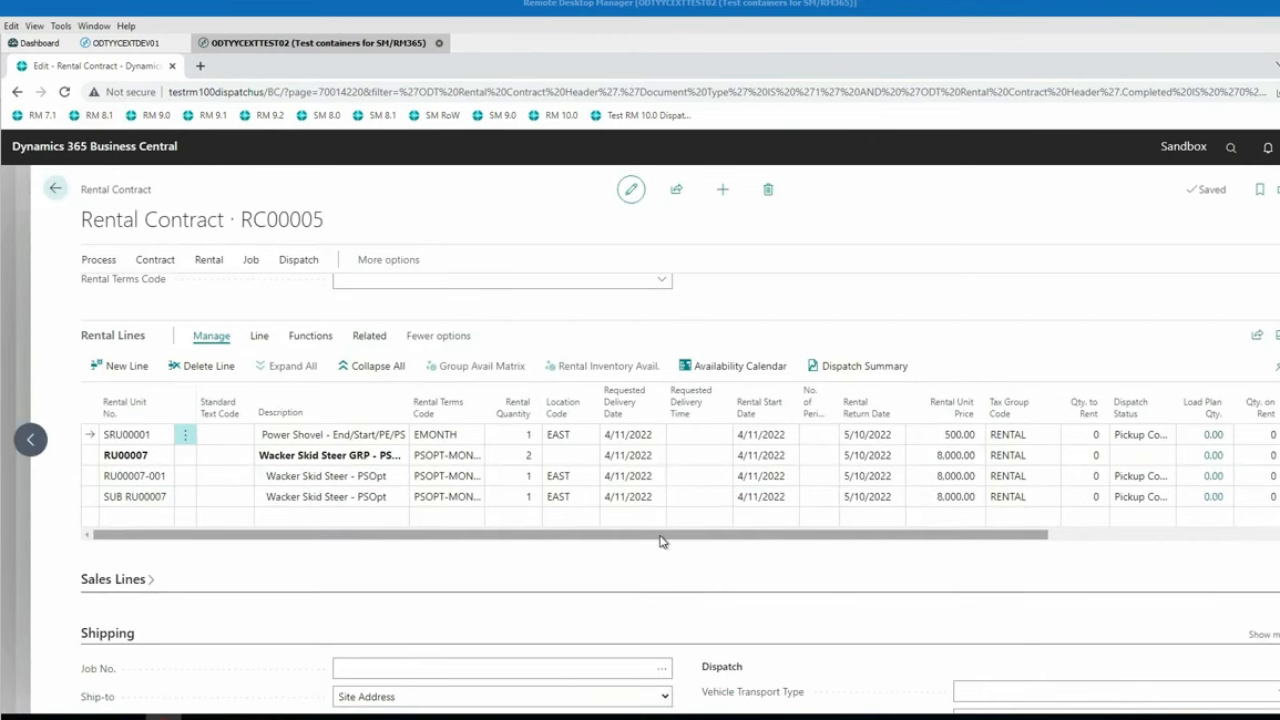
Open the line addresses of rental line SUB RU00007, check its Return From and Return To addresses, and go back to the contract
left_click_drag(660, 541, 548, 540)
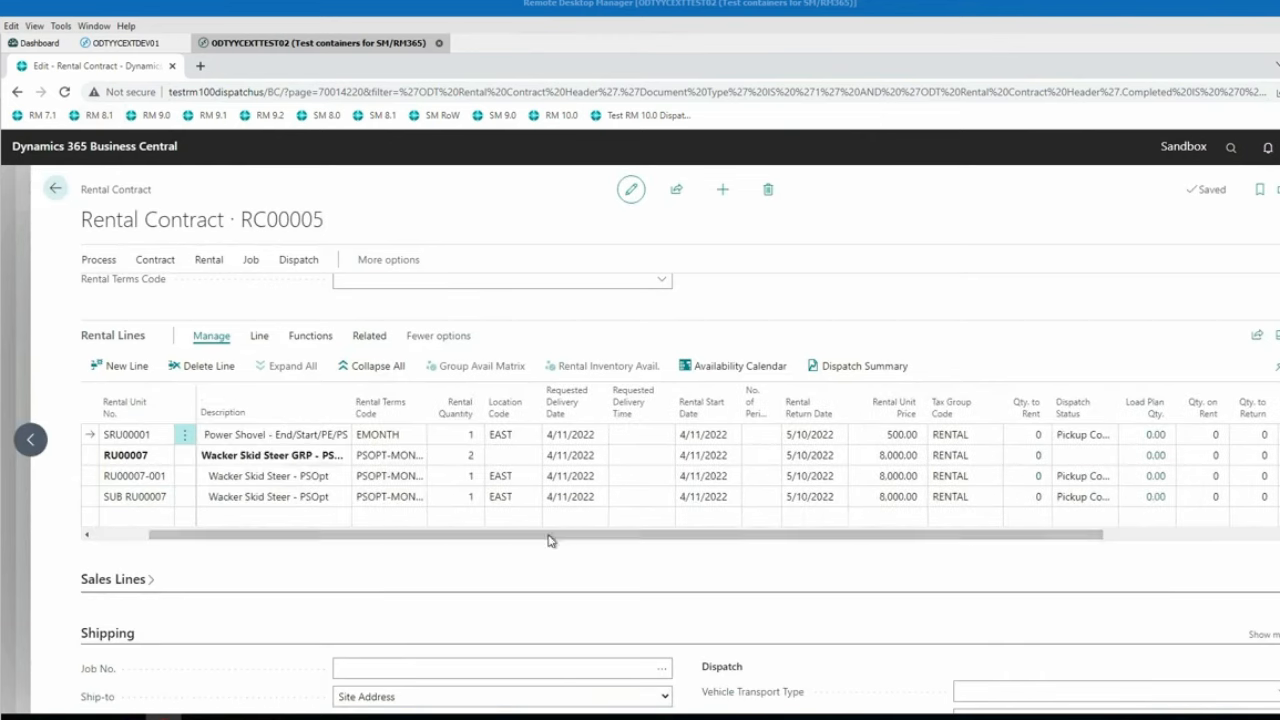
left_click(510, 496)
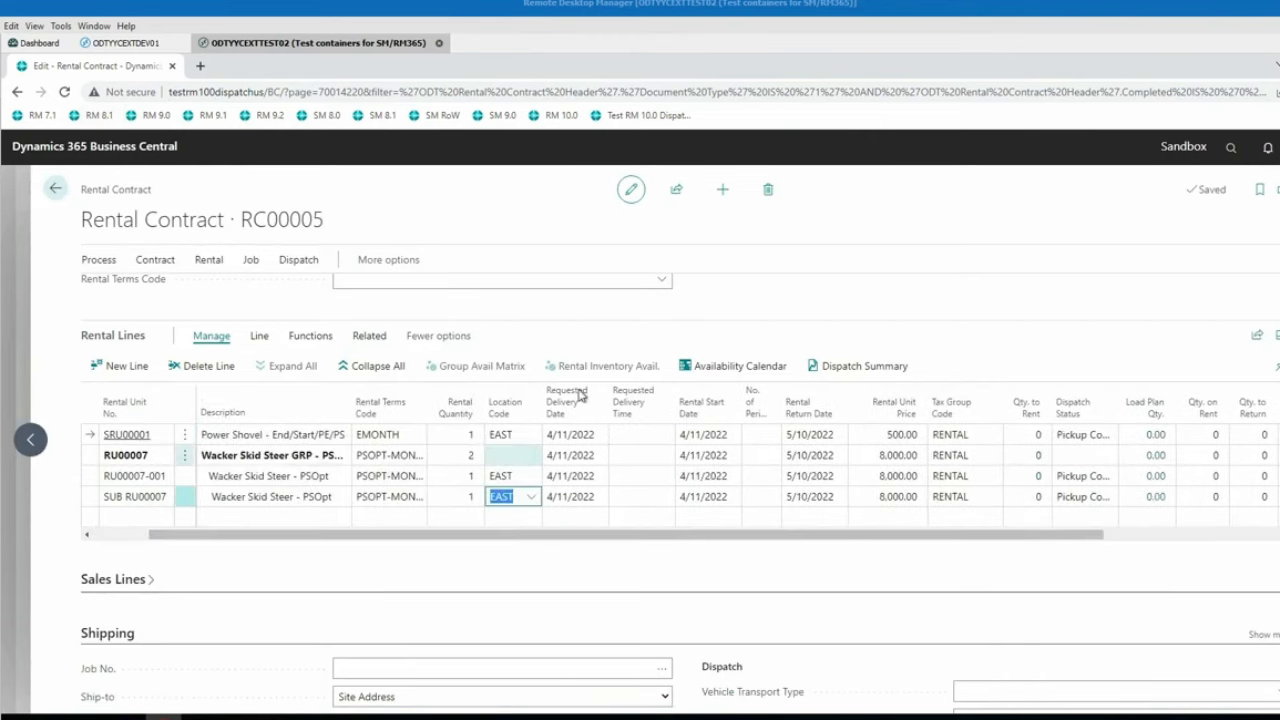
left_click(259, 339)
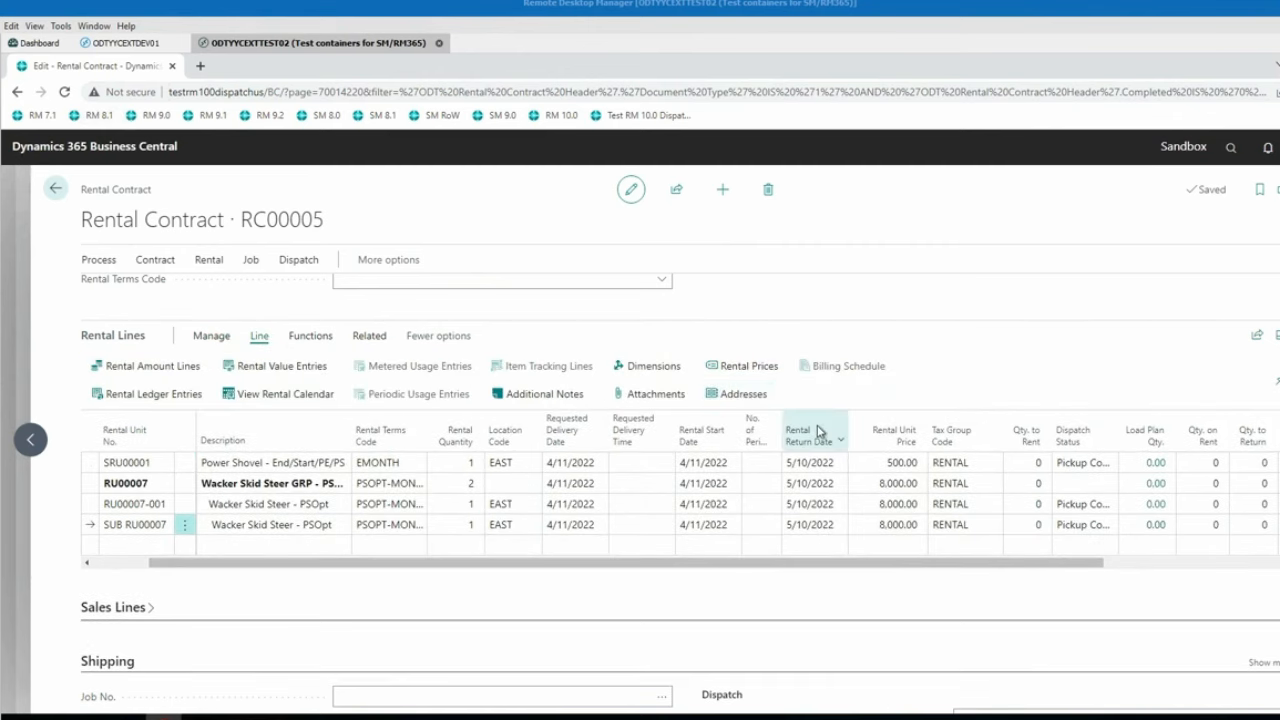
scroll(854, 560, "down", 4)
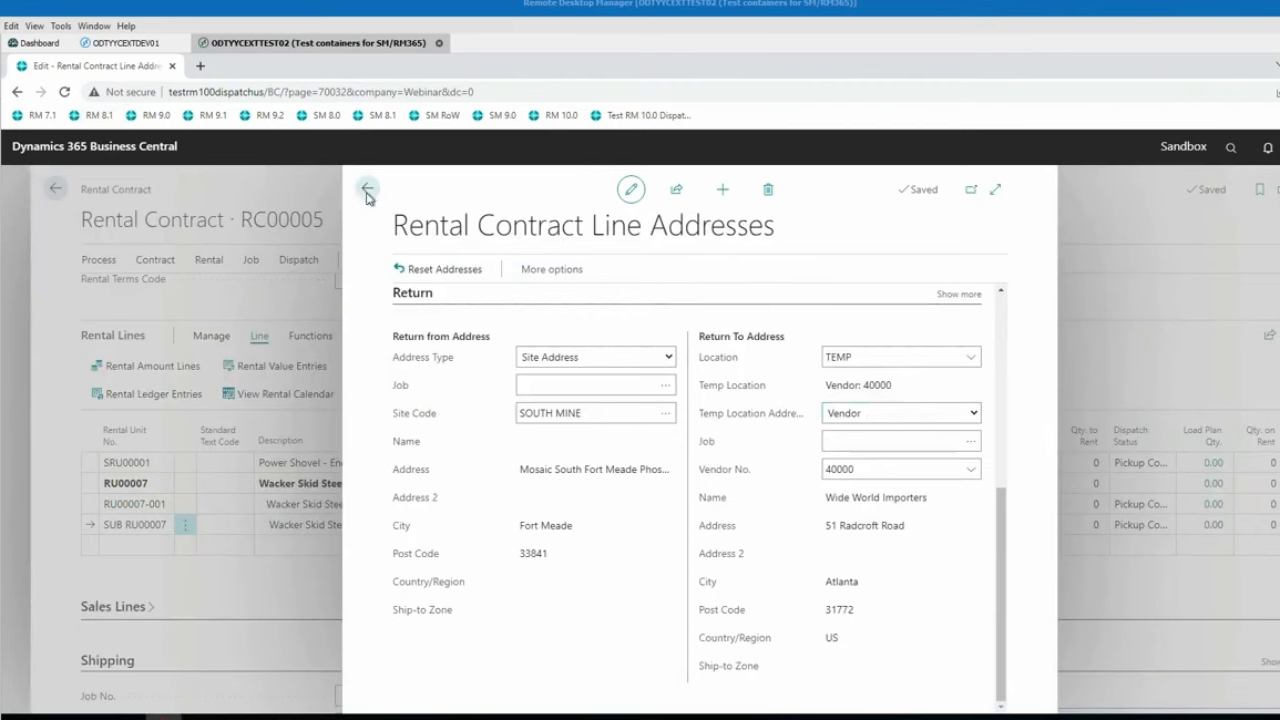
key("Escape")
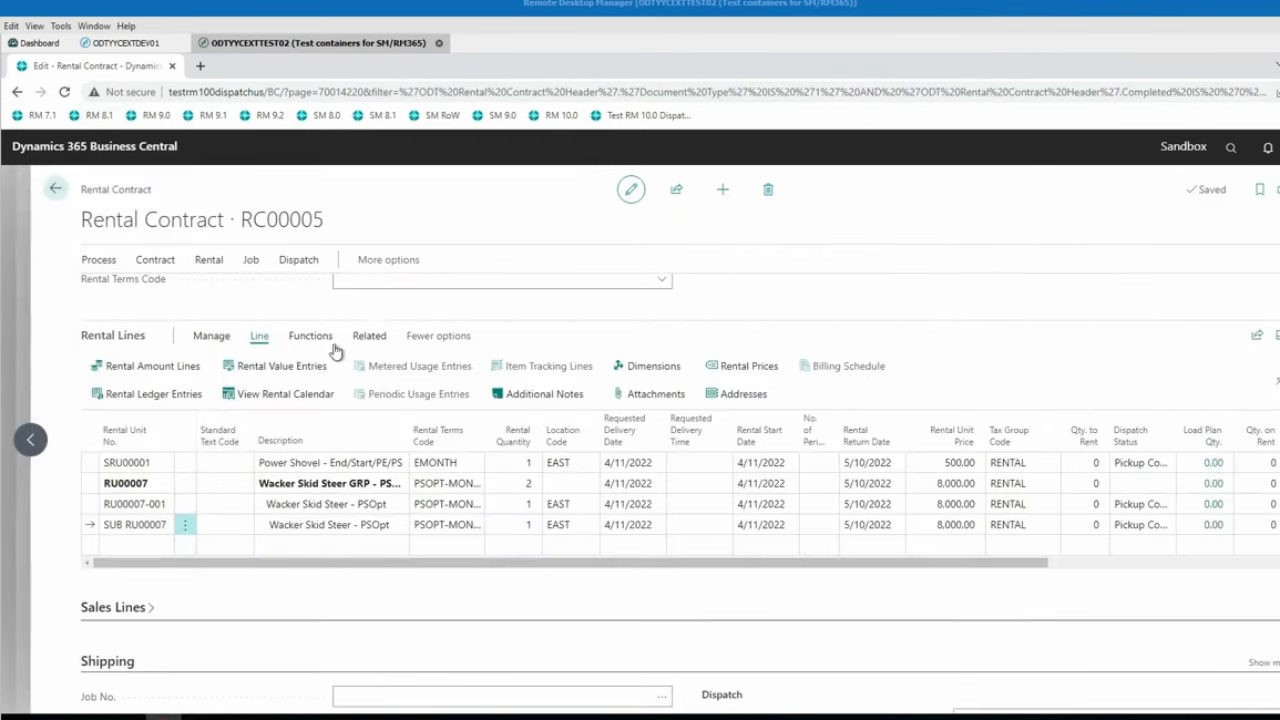
Post the invoice for rental contract RC00005 and acknowledge the posting
scroll(268, 371, "up", 3)
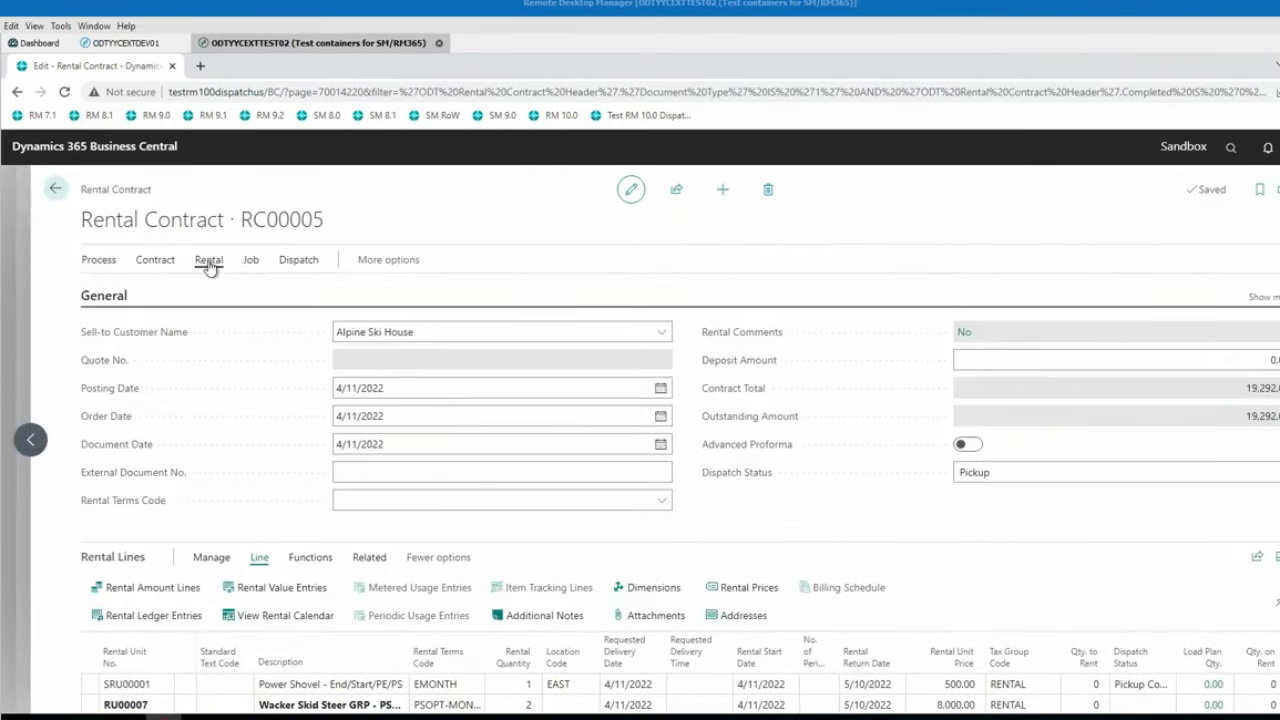
left_click(208, 262)
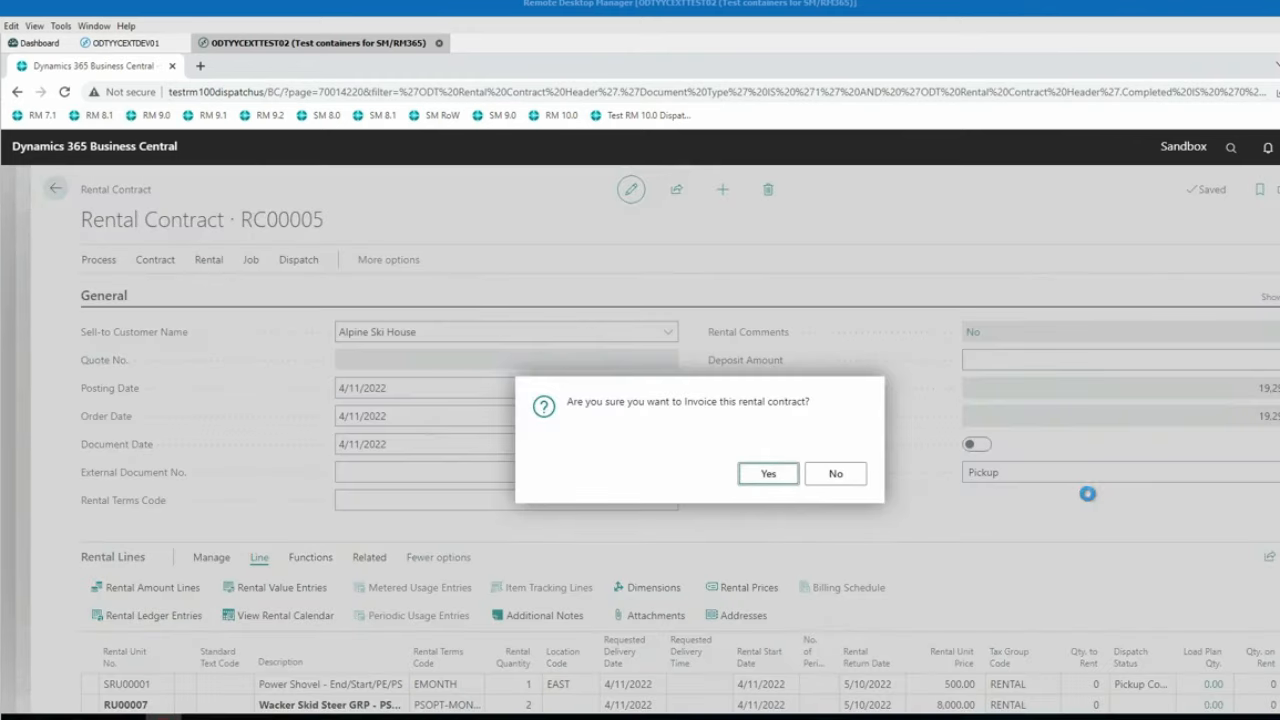
key("Return")
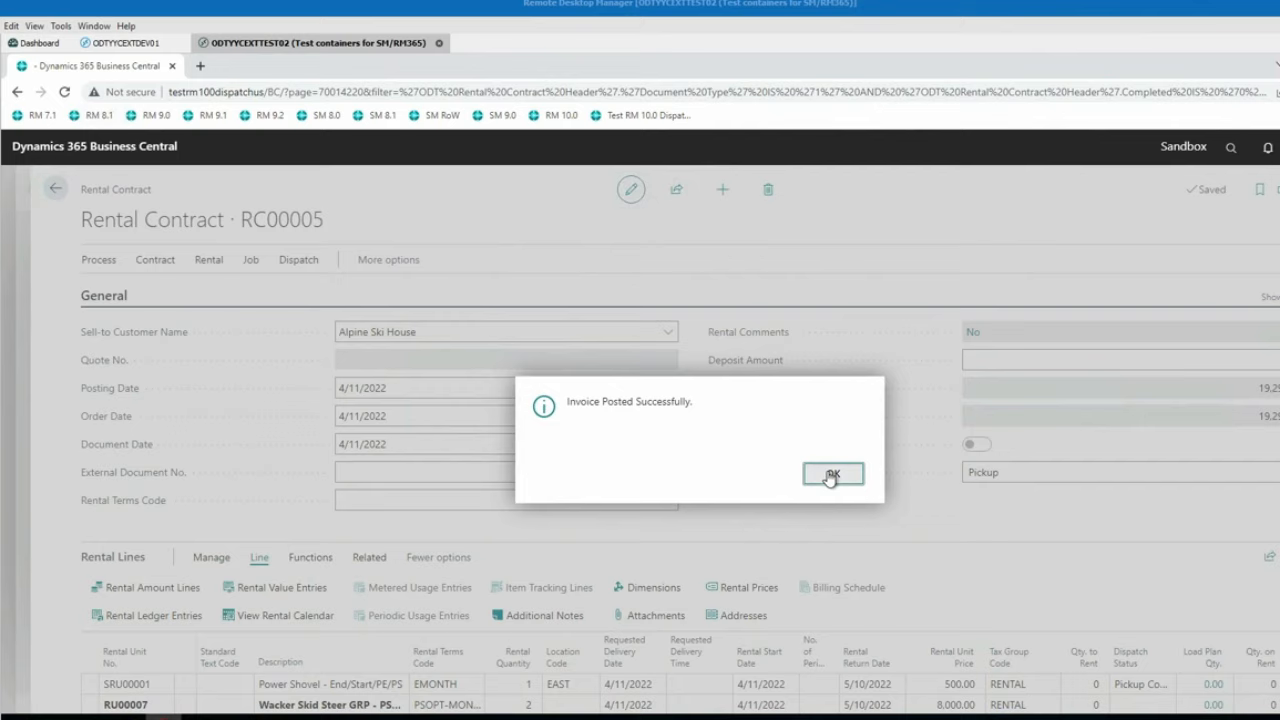
left_click(831, 475)
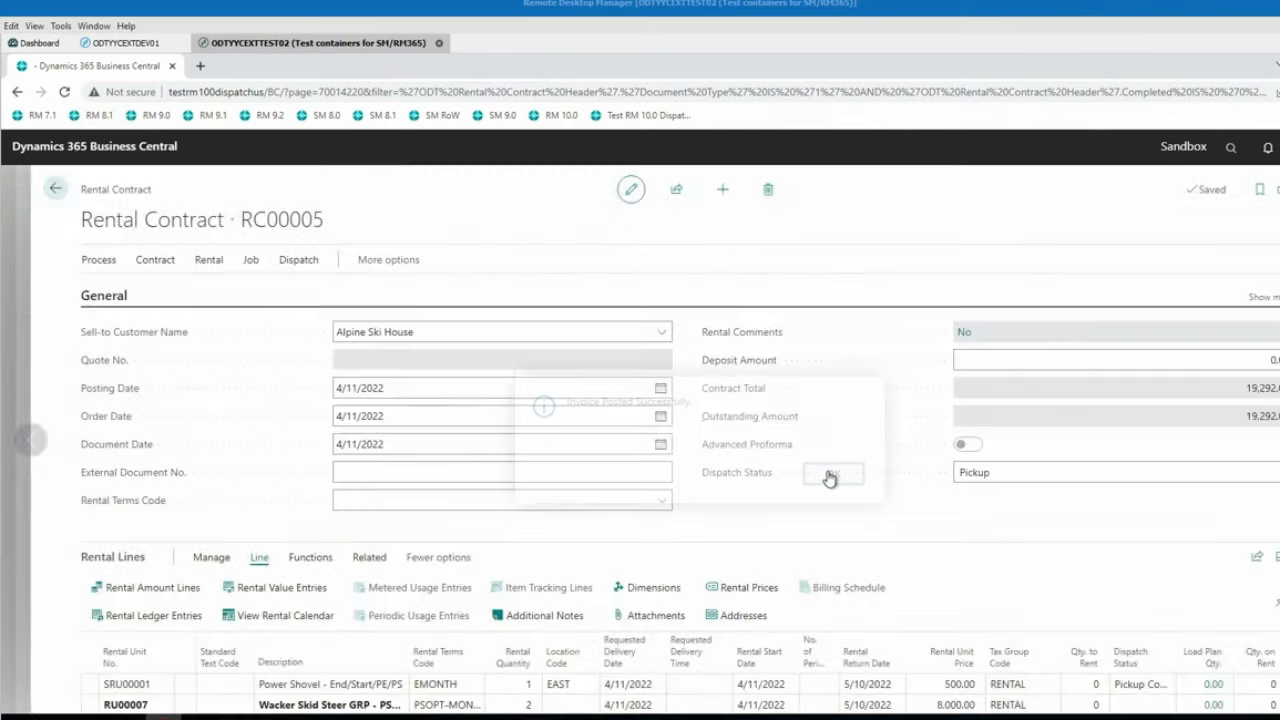